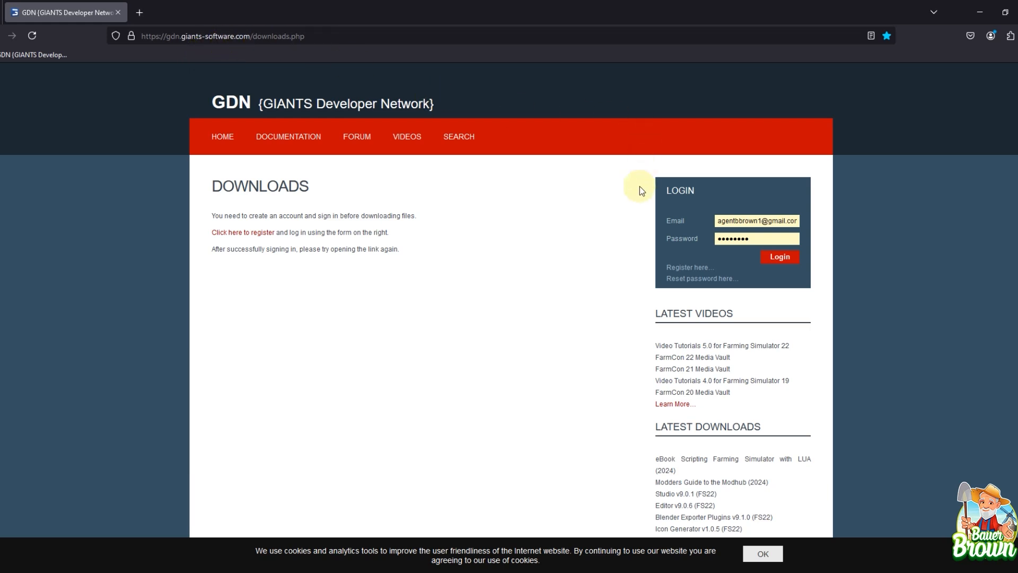
Step: Log in to the developer network with the saved account details and review its Editor, Exporter, Studio, Other Tools and Modding downloads
click(784, 257)
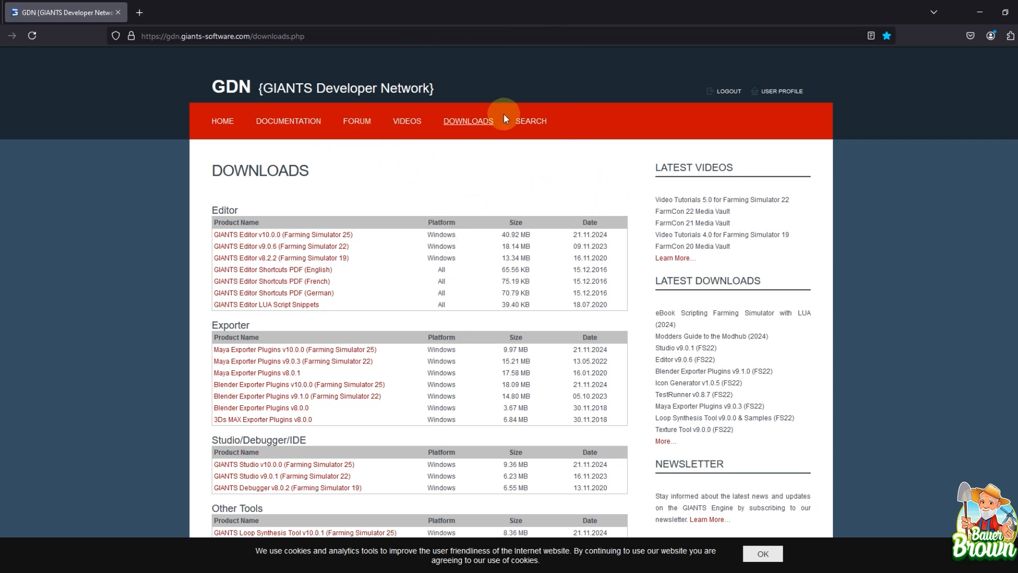
click(482, 124)
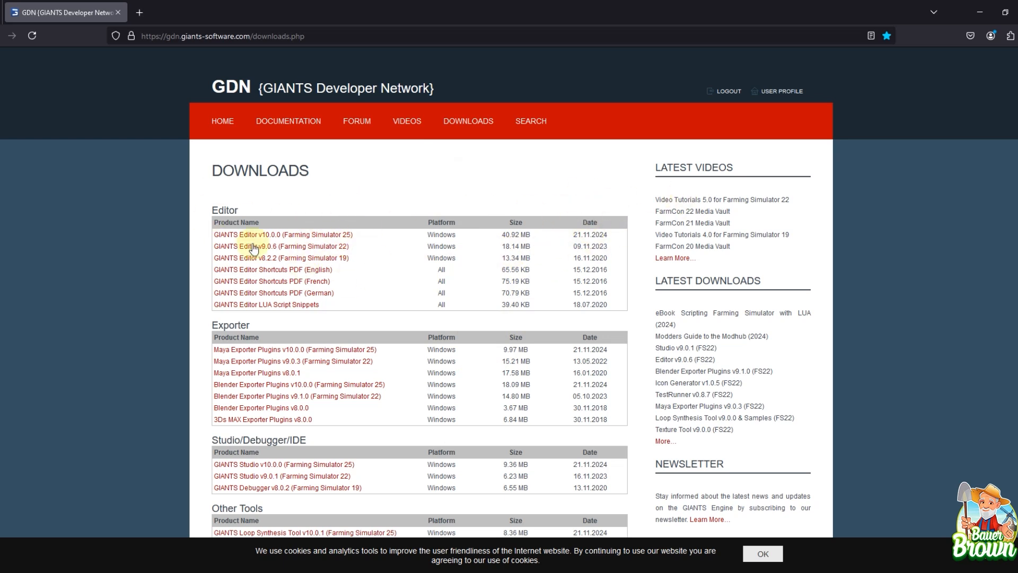
scroll(410, 252, down, 1)
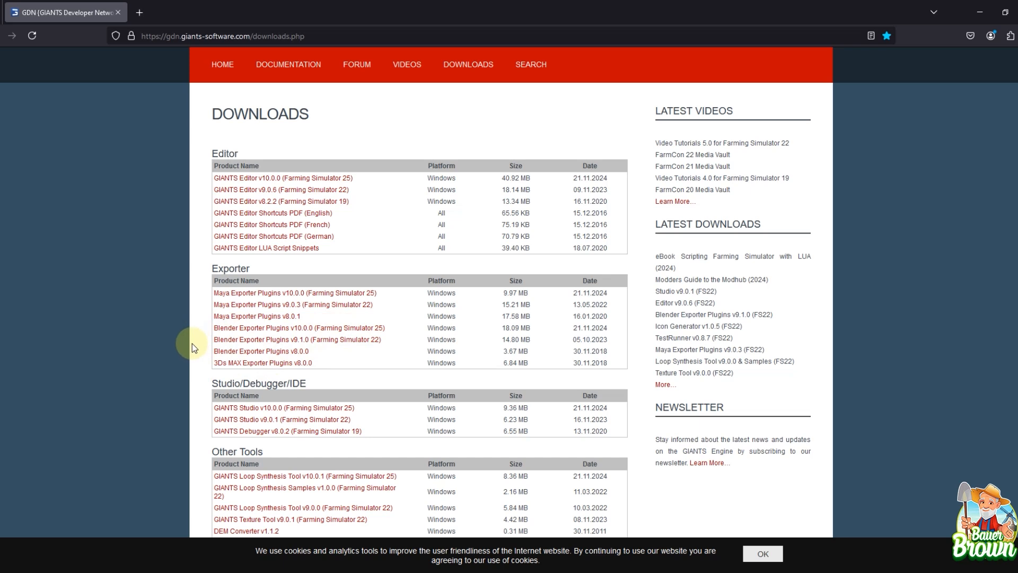
scroll(193, 348, down, 2)
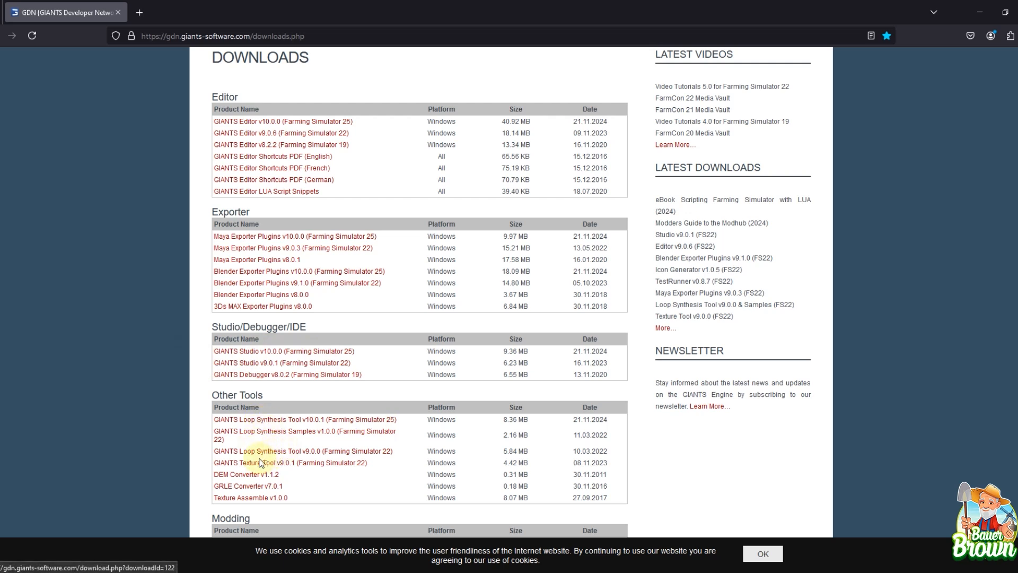
scroll(263, 464, down, 2)
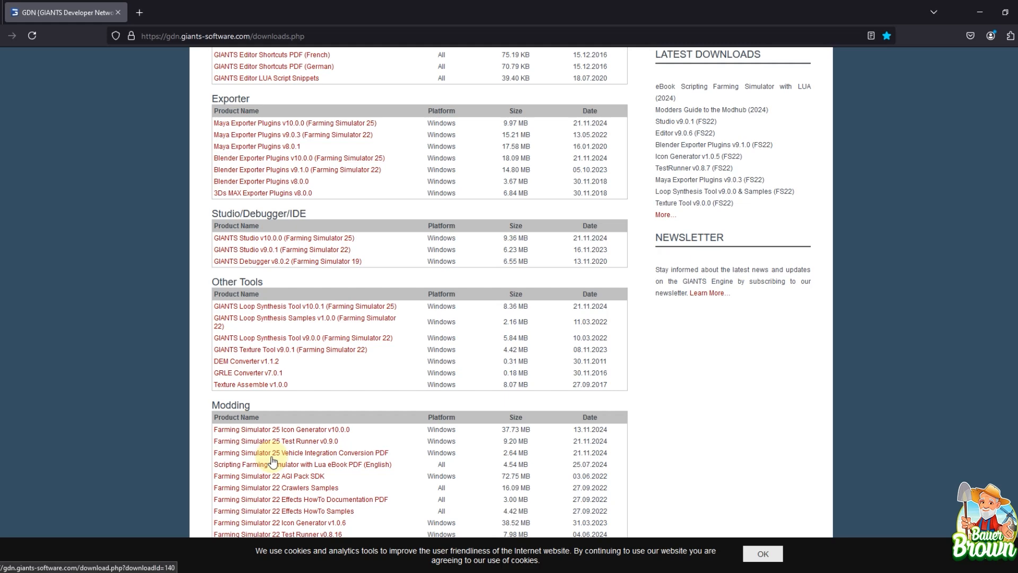
scroll(348, 436, up, 2)
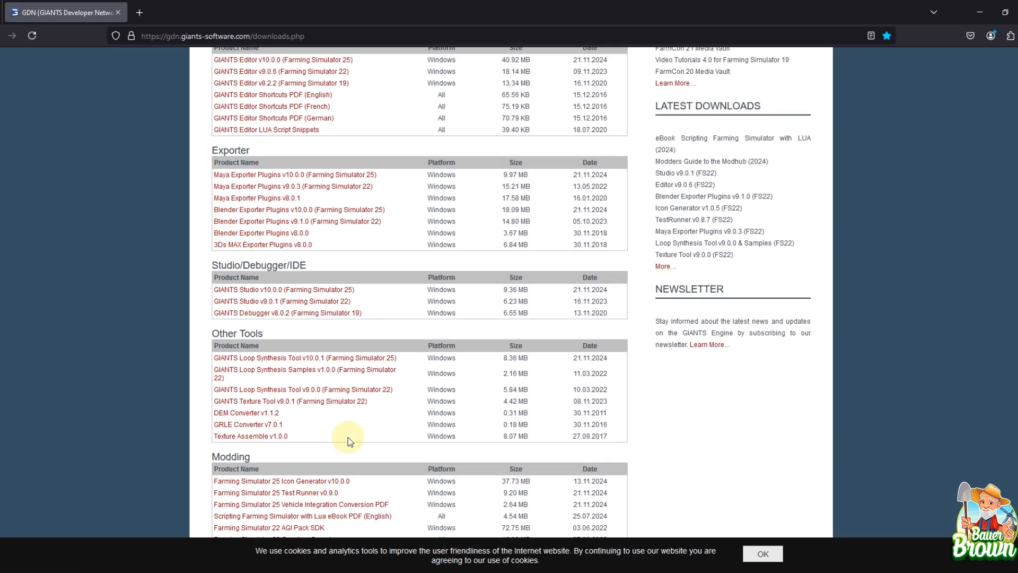
scroll(348, 437, down, 3)
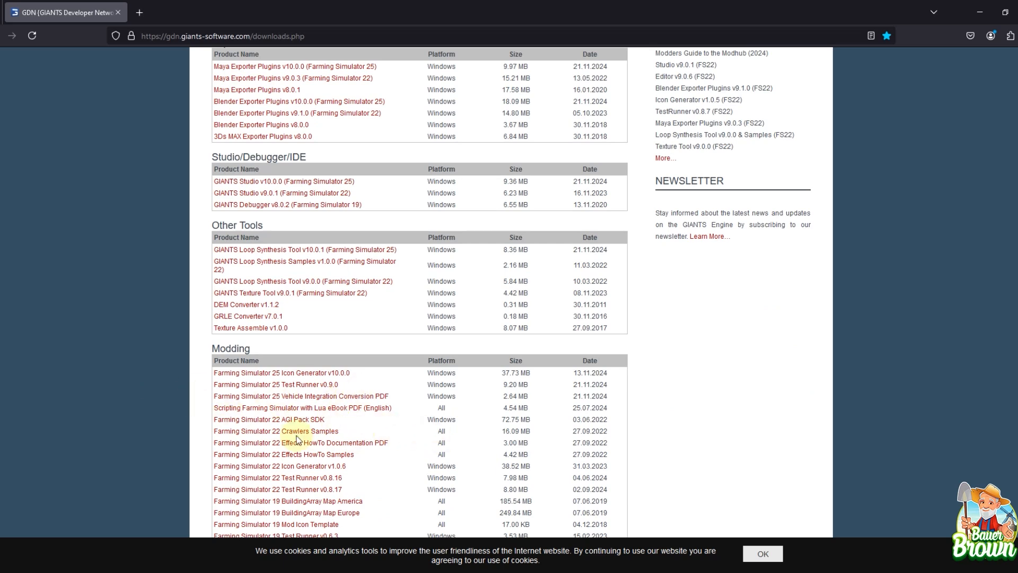
scroll(447, 367, up, 3)
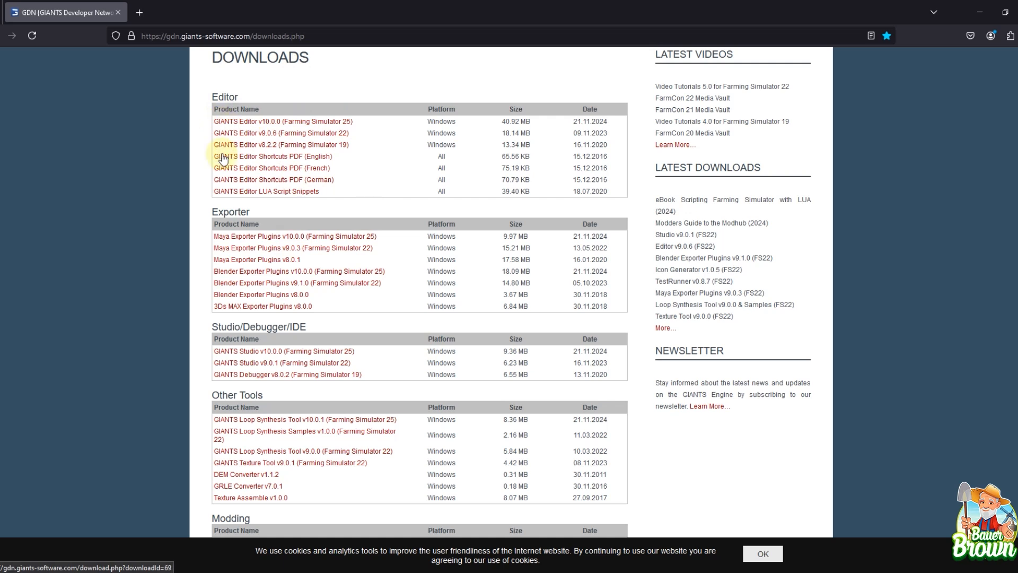
Step: Switch to GIANTS Editor and check the game installation path in the general preferences
click(987, 10)
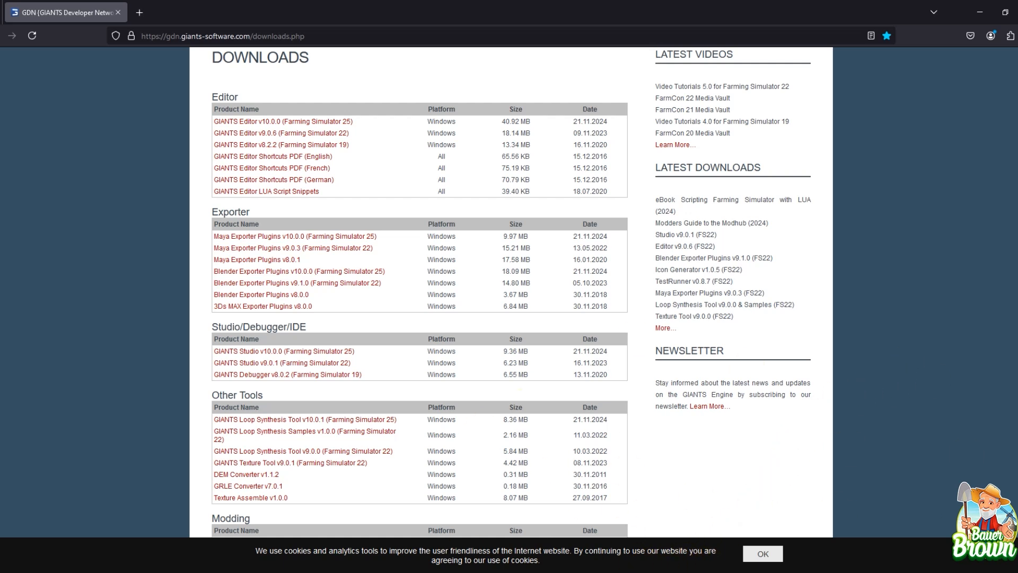
mouse_move(659, 572)
mouse_move(512, 572)
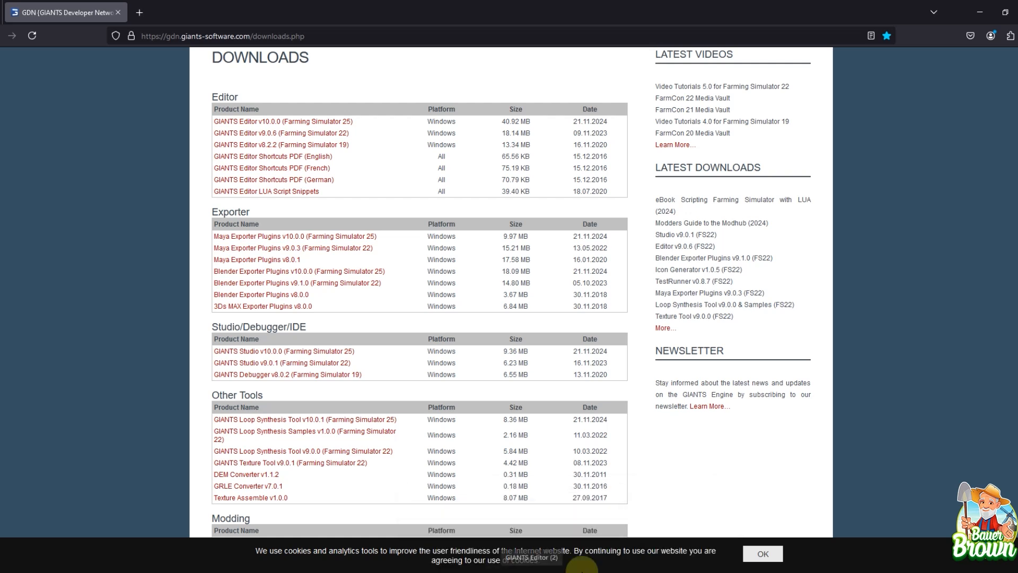
mouse_move(659, 572)
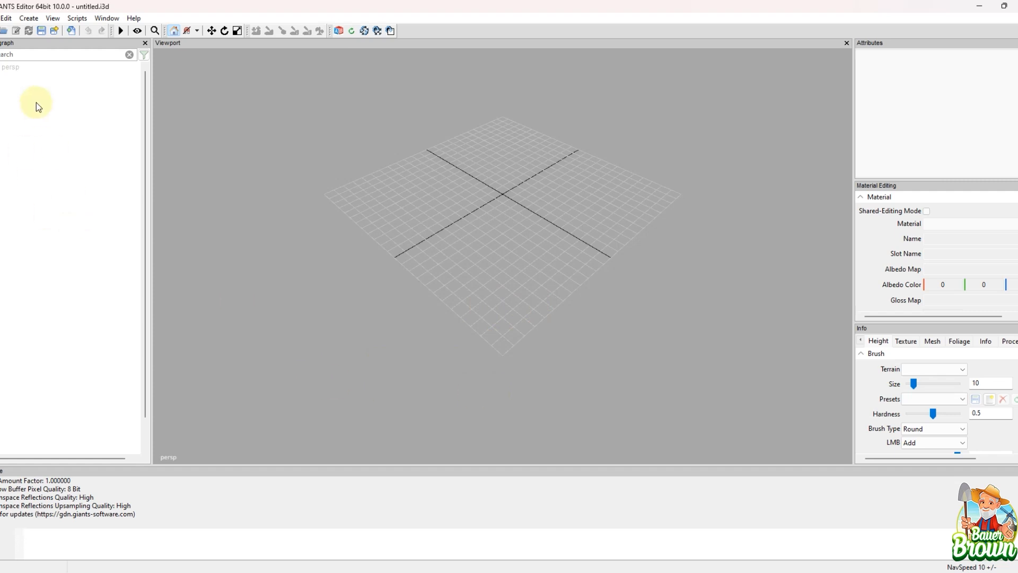
click(2, 18)
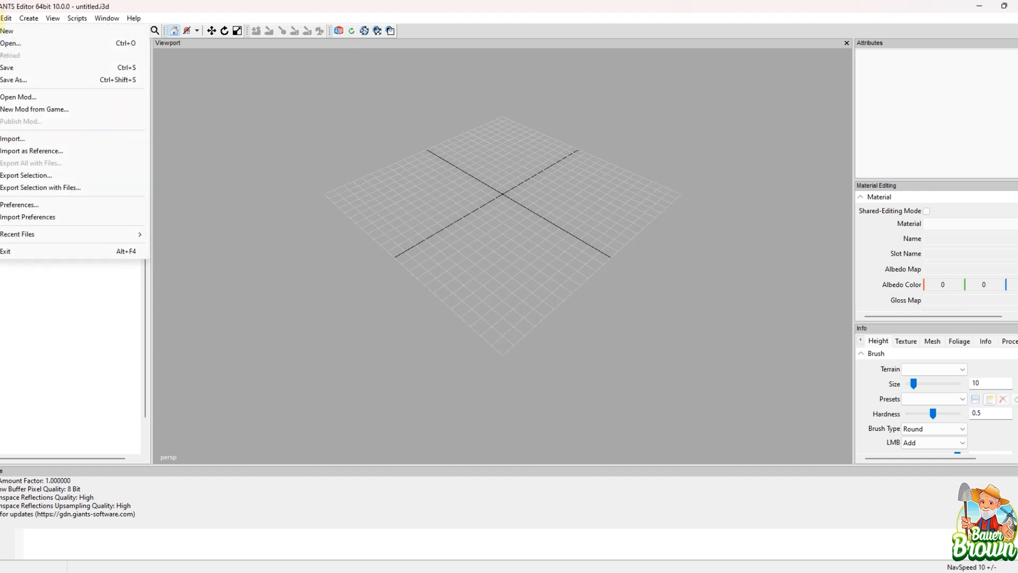
click(20, 205)
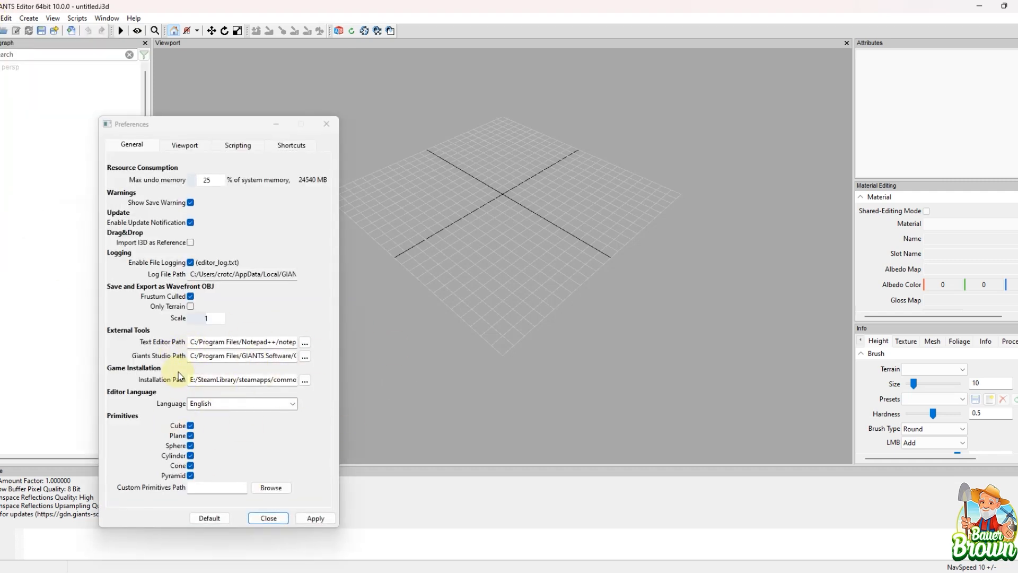
click(268, 378)
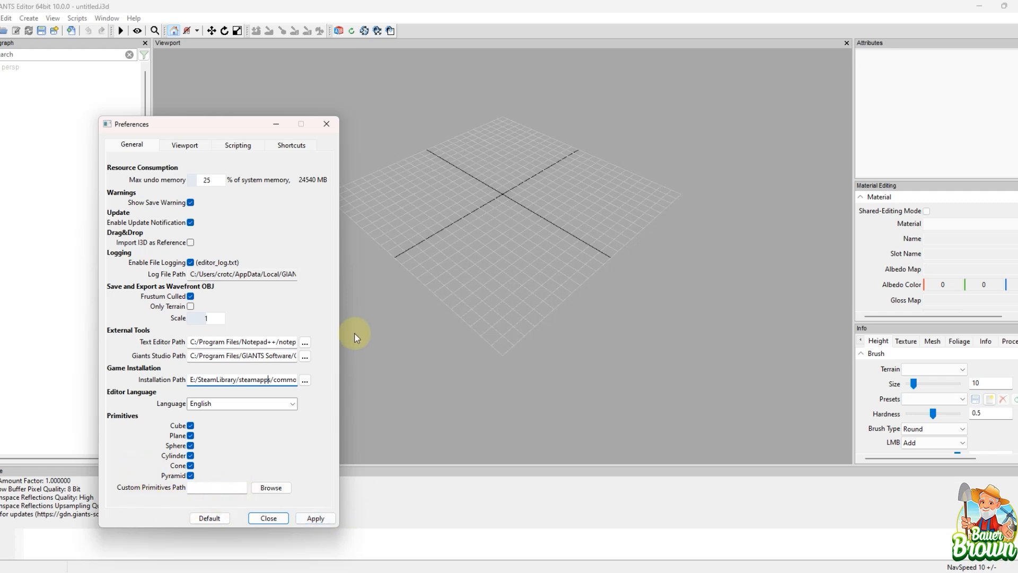
Step: Review the Viewport, Scripting and Shortcuts preferences, return to the General settings and close the preferences
click(188, 144)
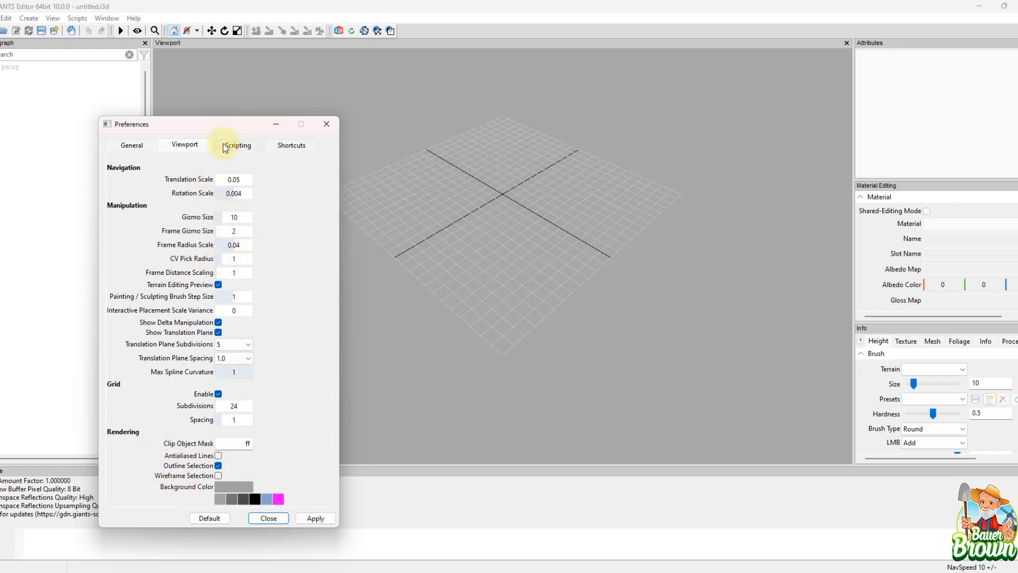
click(239, 145)
click(291, 142)
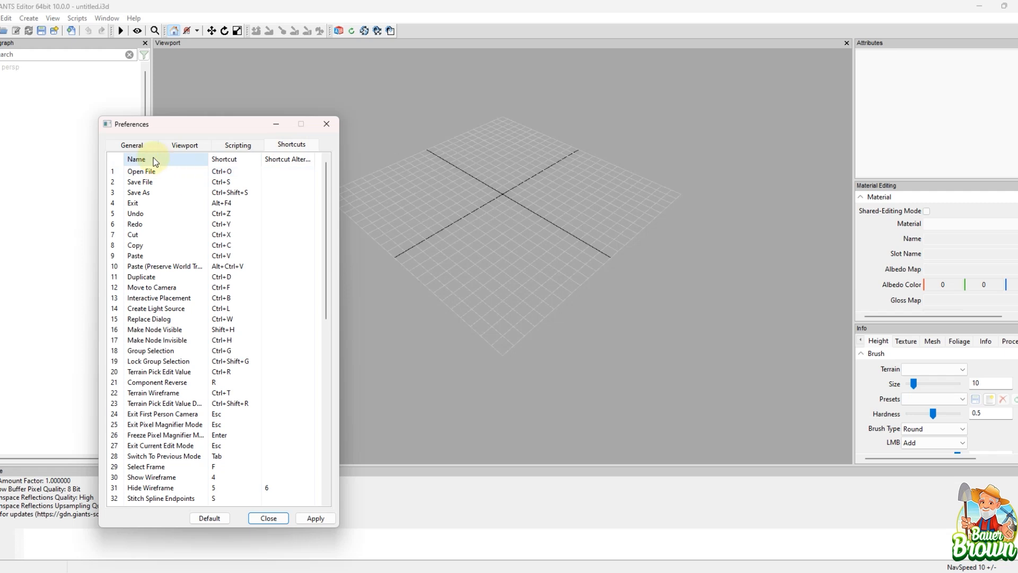
click(133, 145)
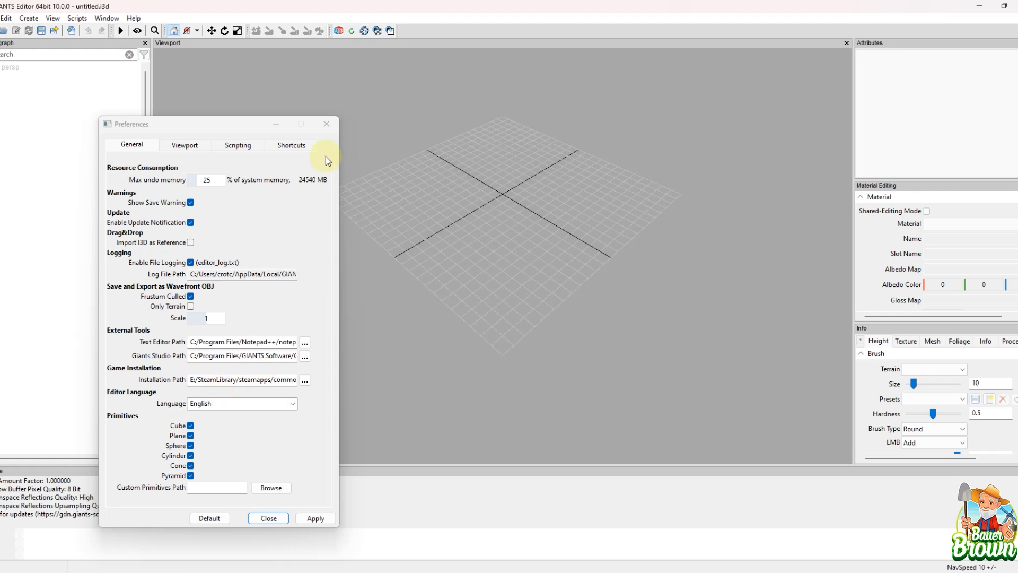
click(329, 131)
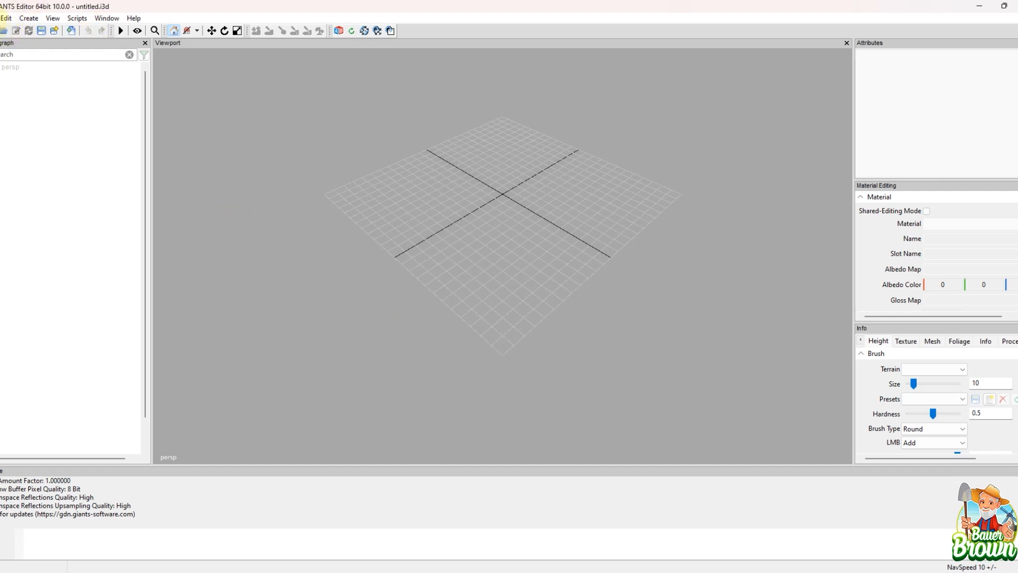
Step: Start a new mod from the game and inspect the tony10900TTR vehicle folder's store image in File Explorer
click(1, 18)
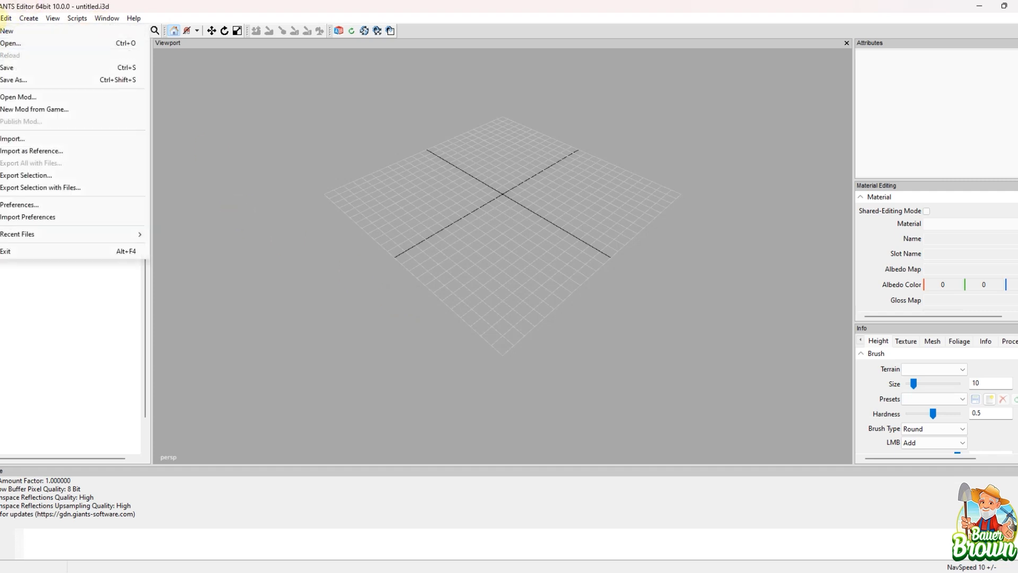
click(34, 113)
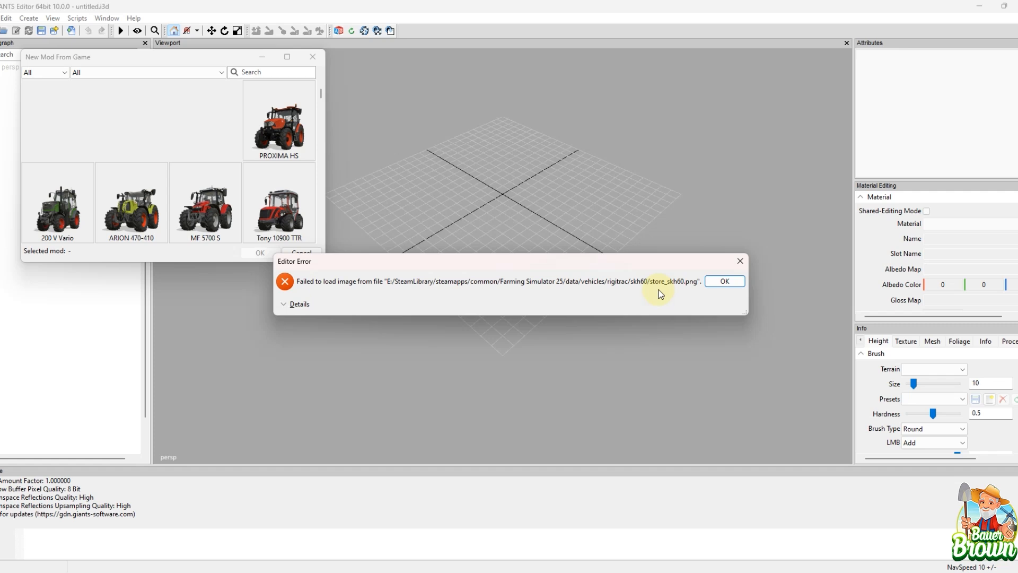
click(512, 572)
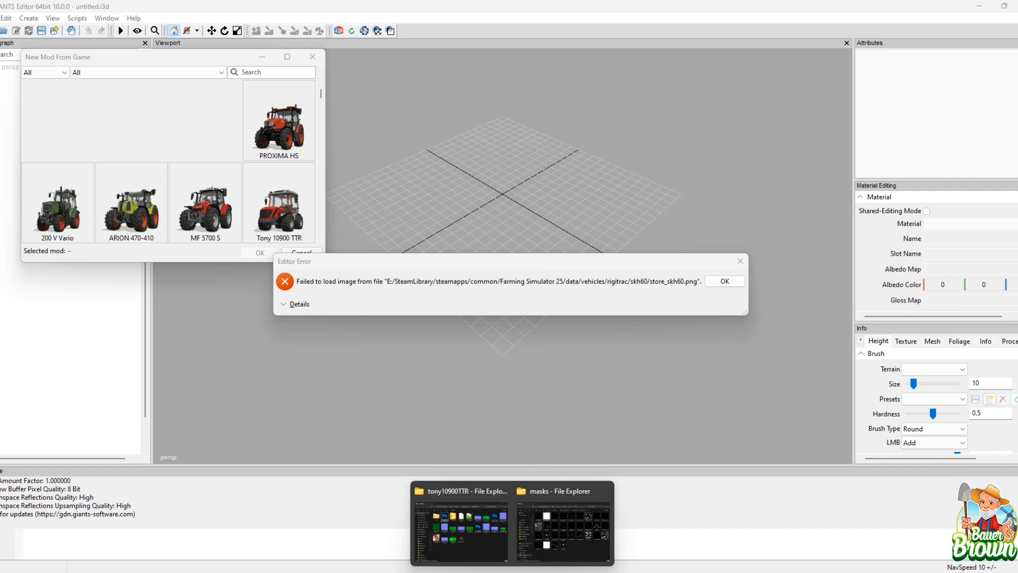
click(457, 488)
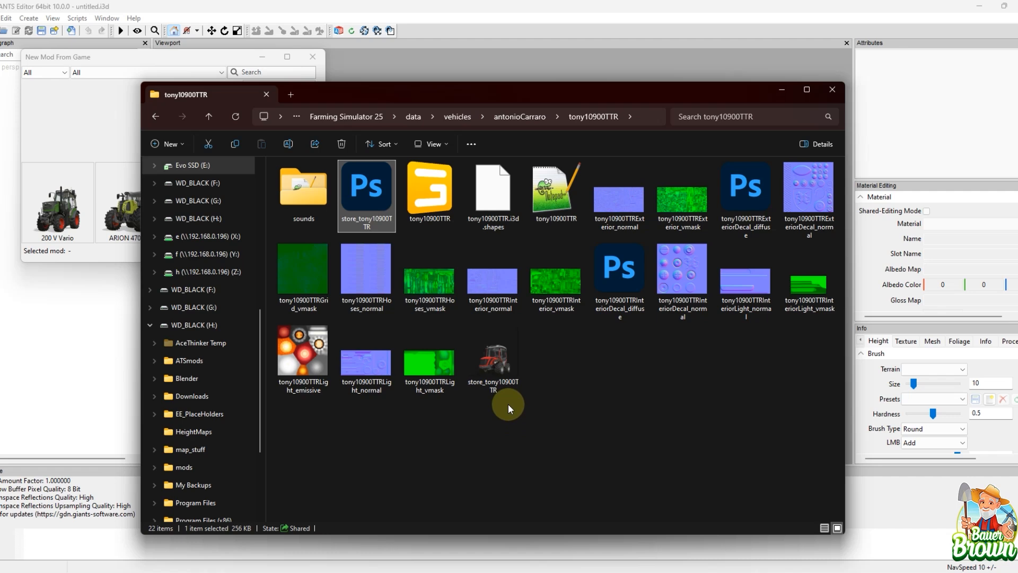
click(775, 94)
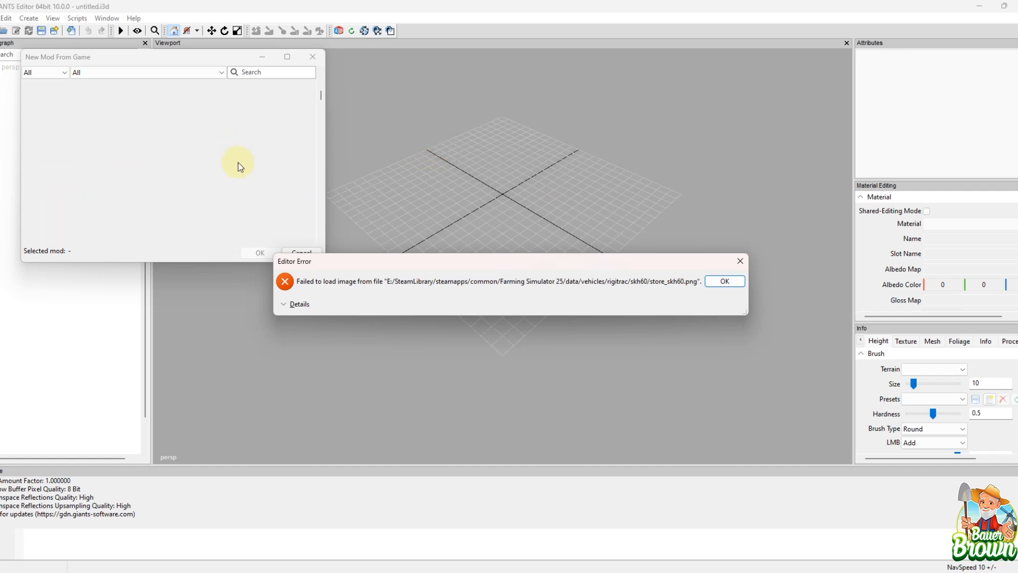
Step: Browse the game vehicles available for a new mod and dismiss the image loading error
scroll(238, 167, down, 2)
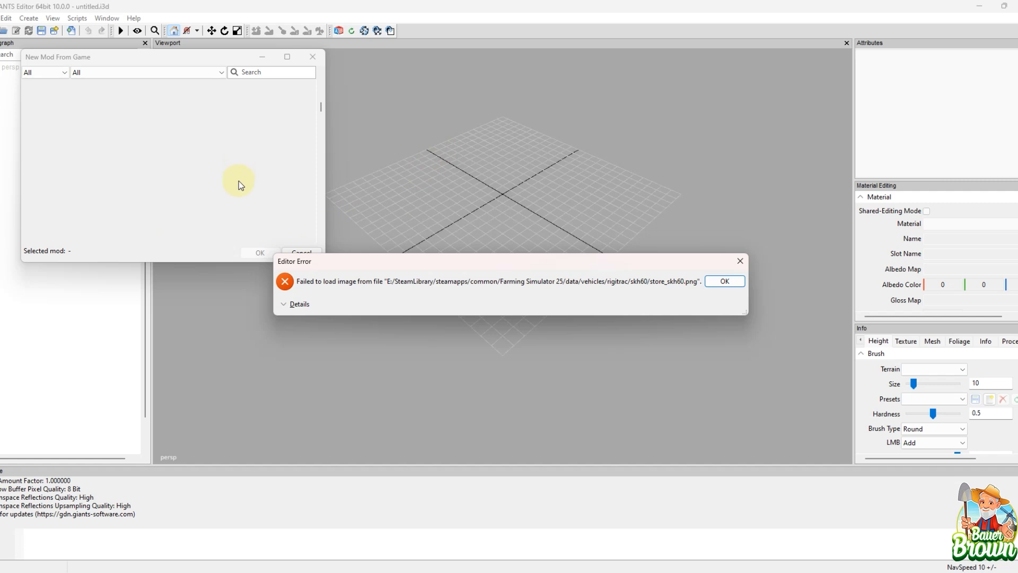
scroll(239, 186, down, 2)
scroll(232, 174, up, 3)
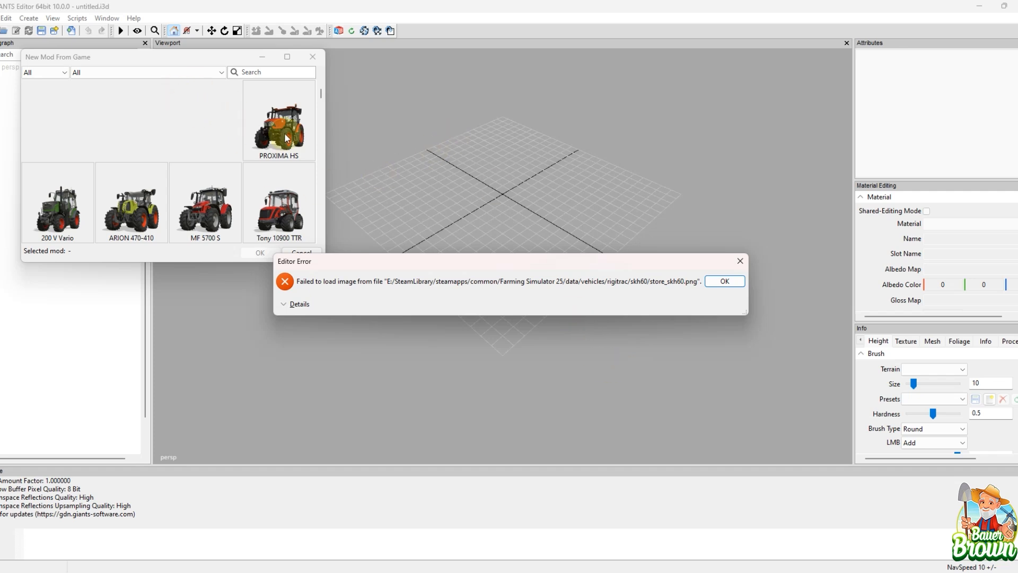
click(723, 281)
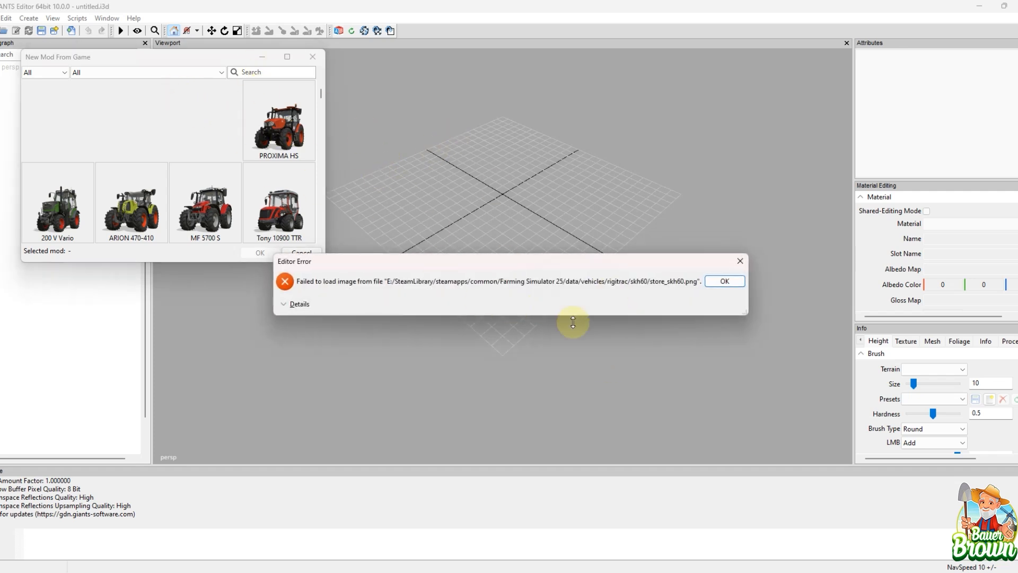
click(725, 281)
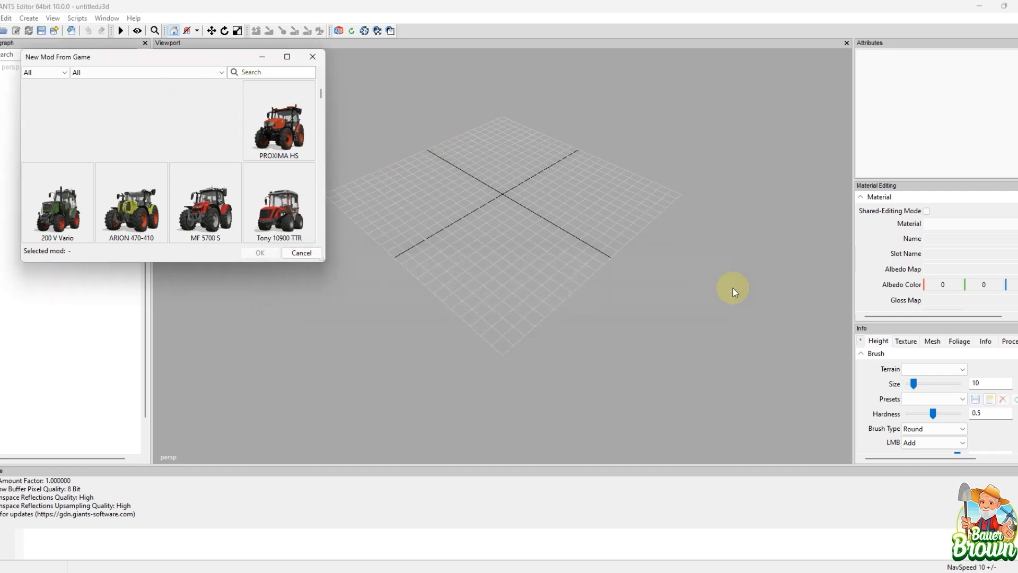
click(291, 125)
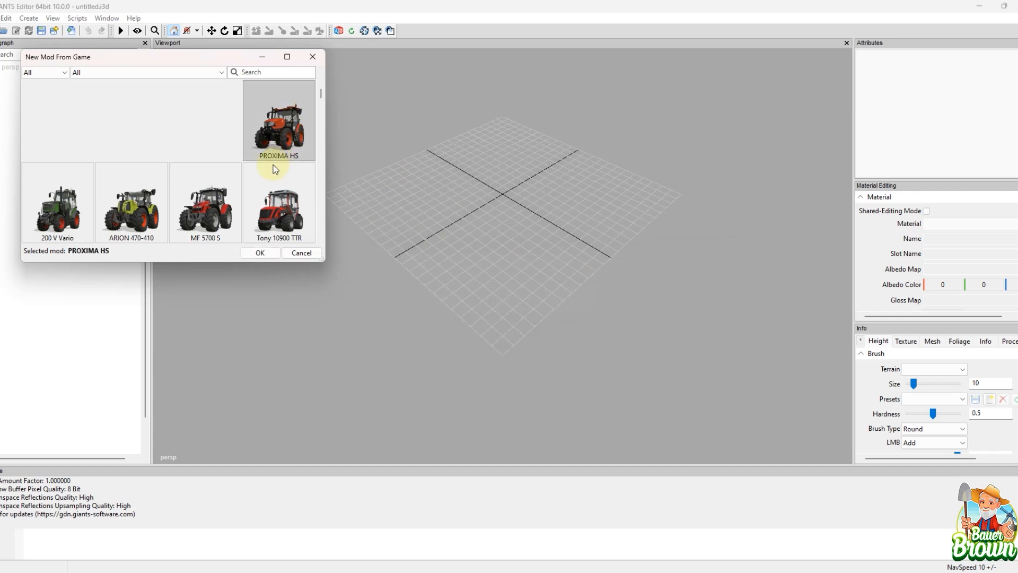
click(252, 256)
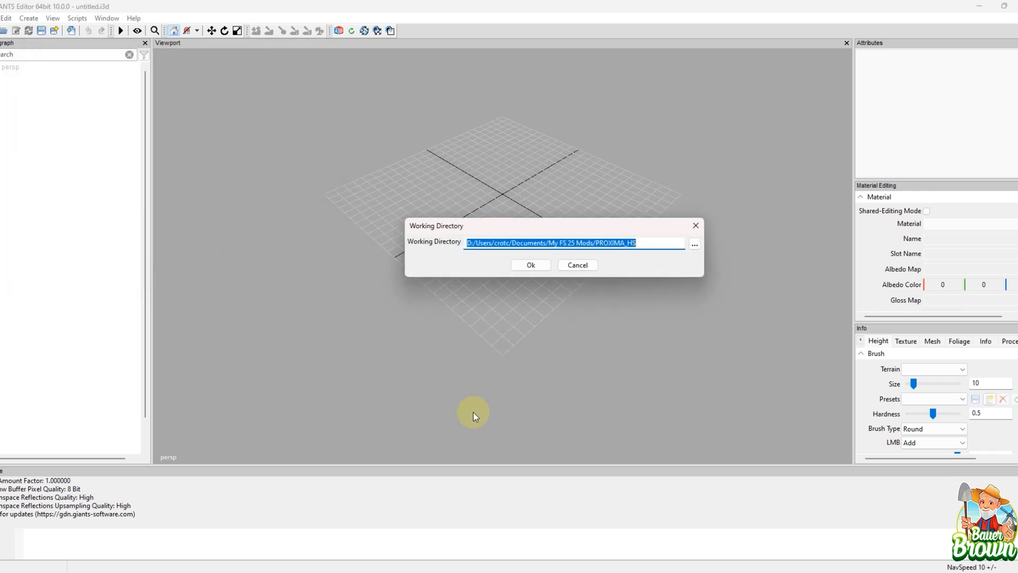
click(700, 226)
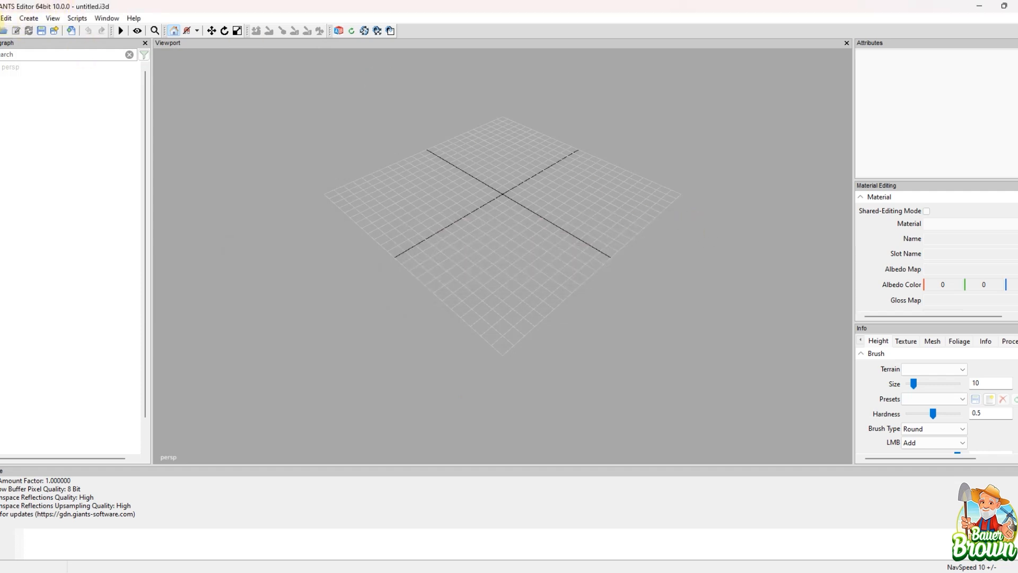
Step: Reopen the list of game items for creating a new mod and dismiss the image loading error
click(2, 17)
click(15, 106)
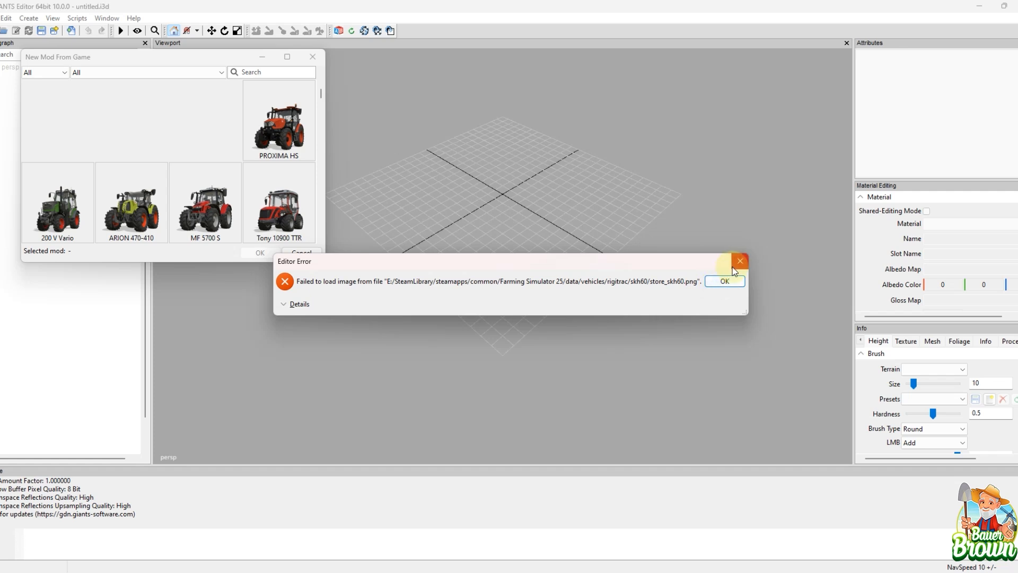
click(734, 267)
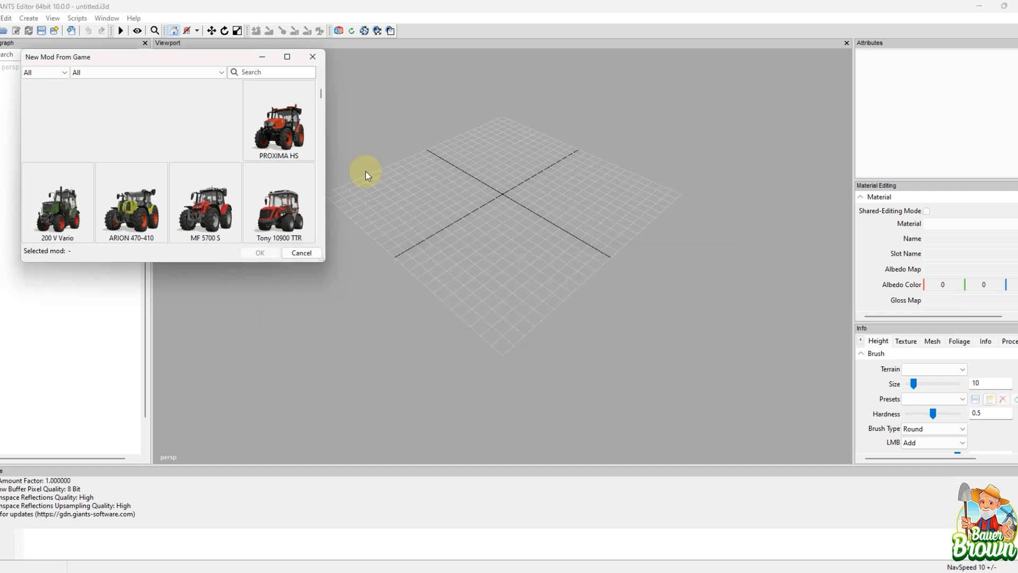
Step: Try the Map Items filter on the mod list, check its categories, and restore the filter to All
click(41, 75)
click(43, 100)
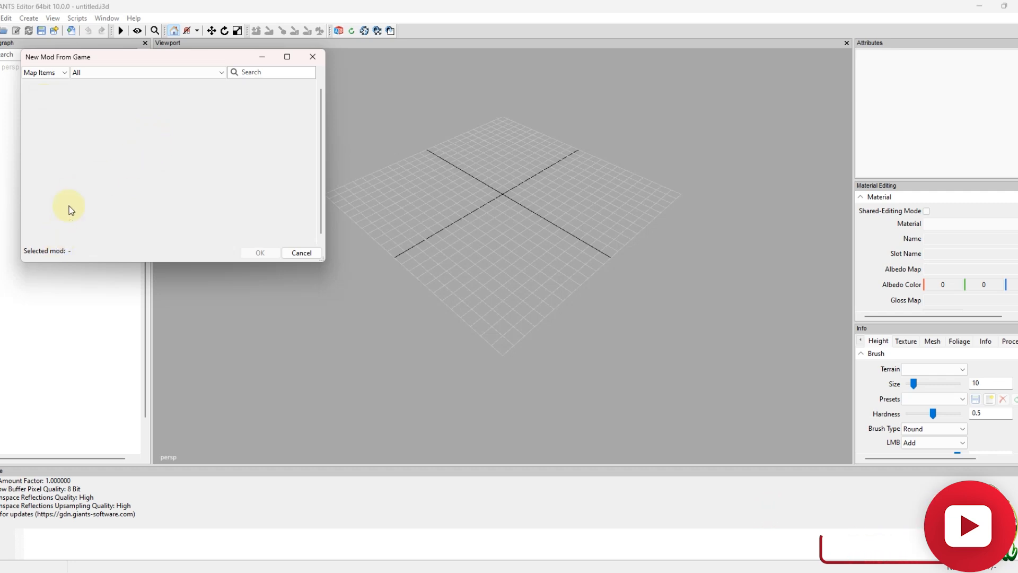
click(105, 72)
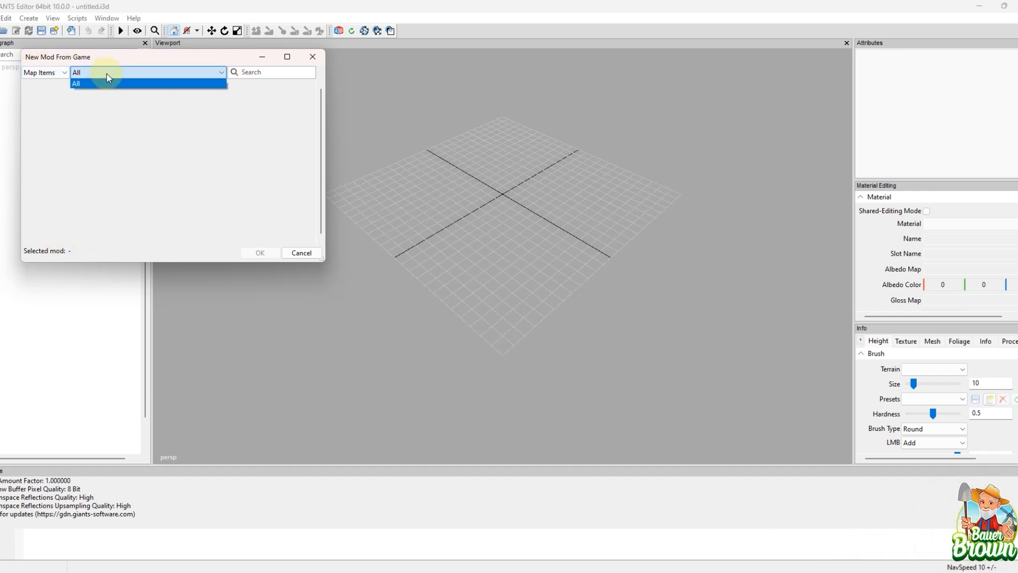
click(106, 75)
click(64, 74)
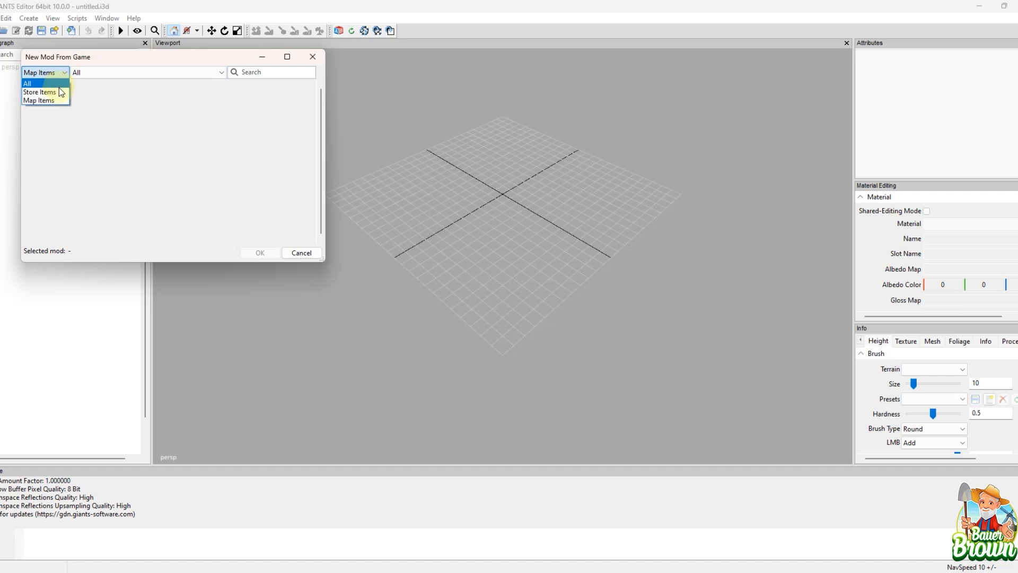
click(52, 83)
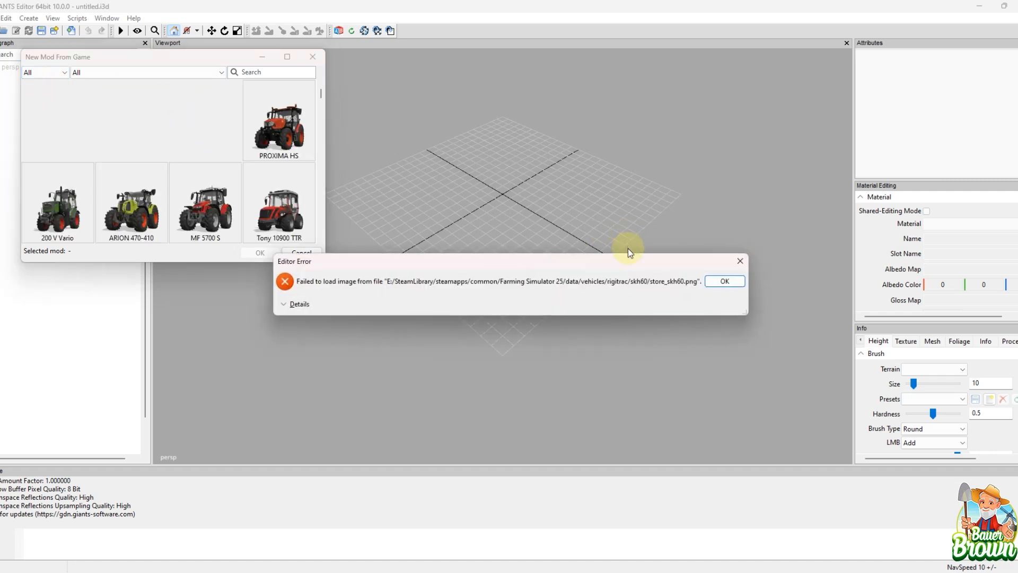
click(737, 284)
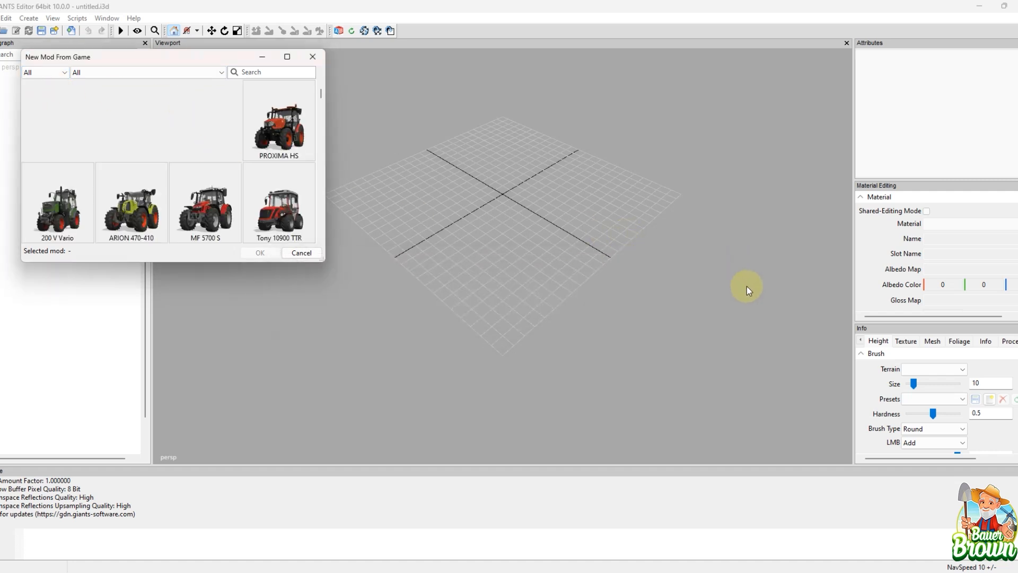
Step: Close the list of game items for a new mod and open mapUS.i3d from the game's data/maps/mapUS folder
click(312, 57)
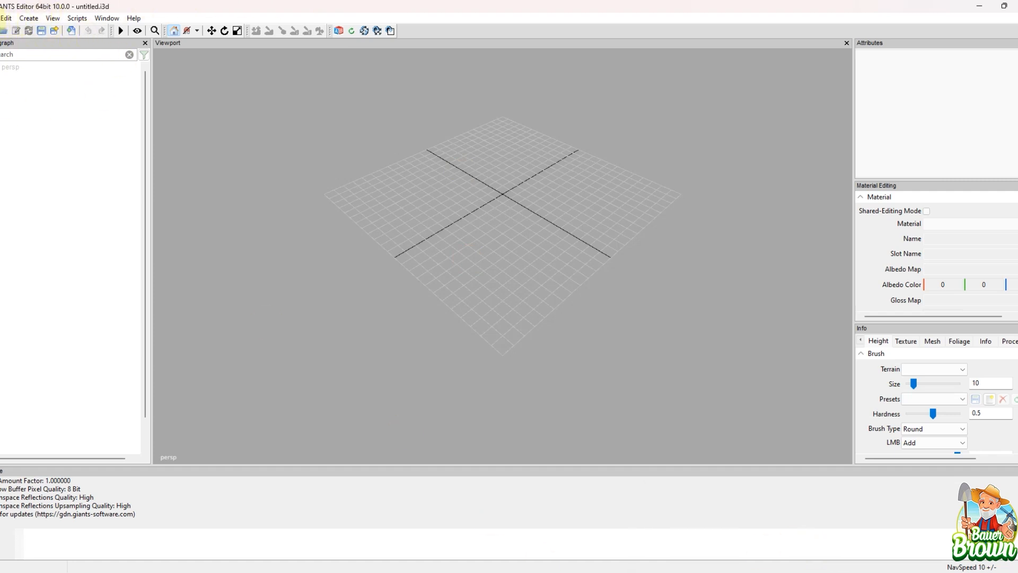
click(2, 18)
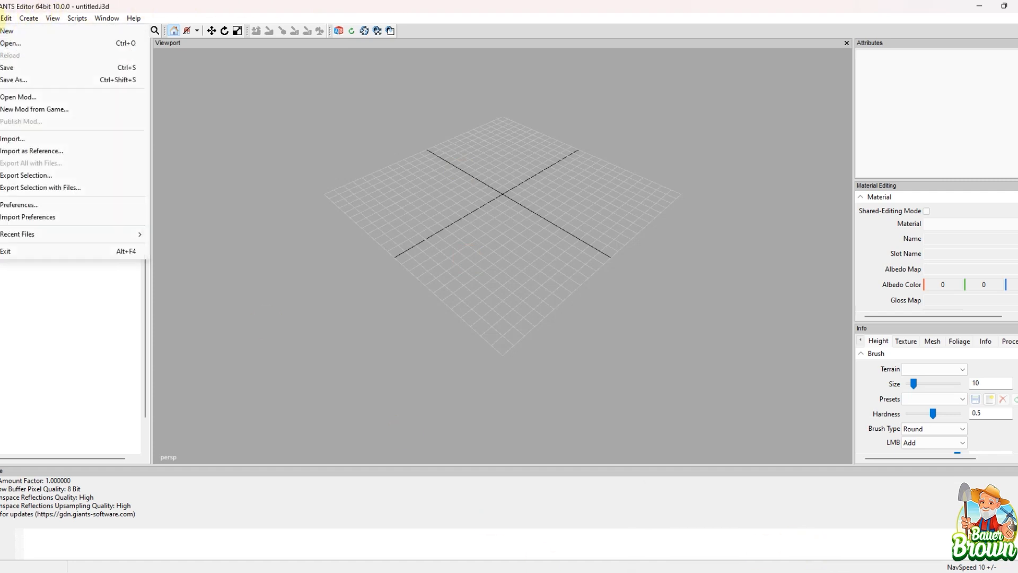
click(47, 49)
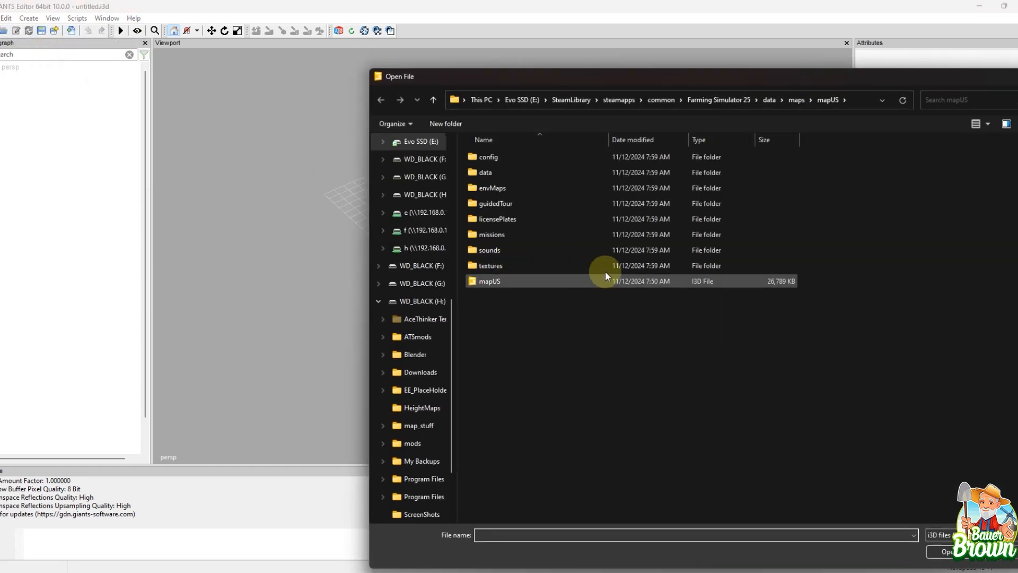
drag(727, 82, 723, 79)
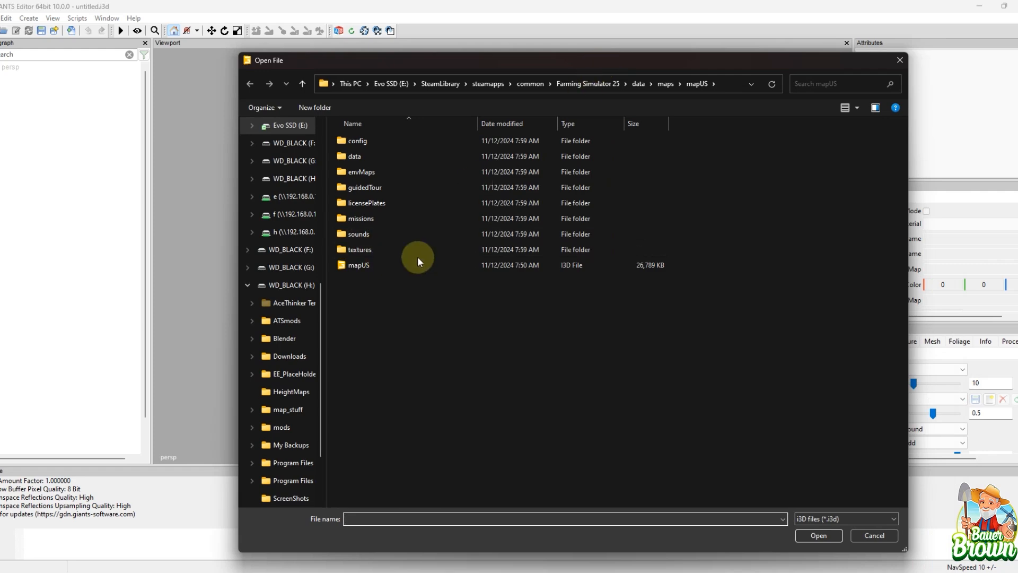
double_click(410, 267)
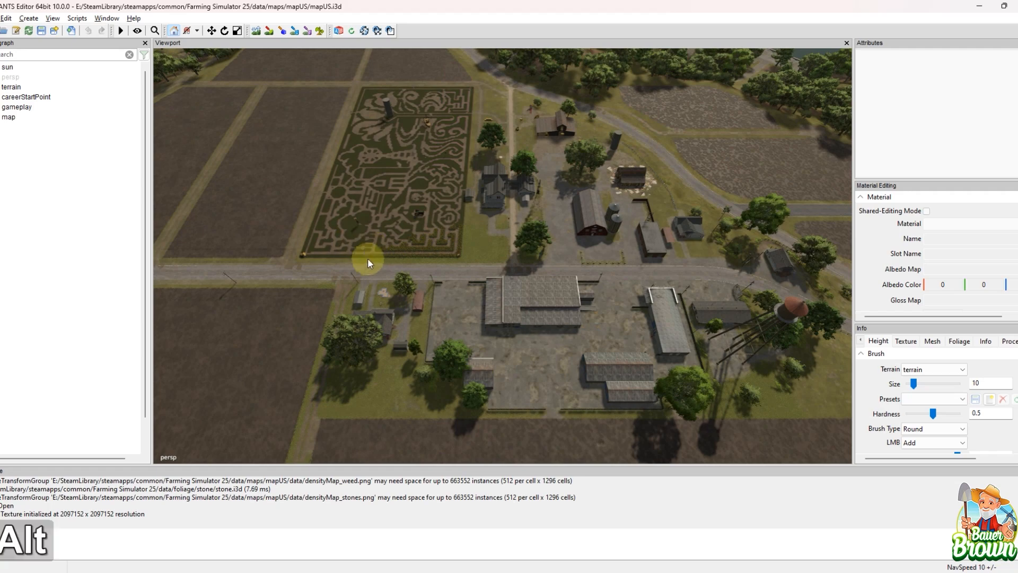
Step: Explore the US map in the viewport by orbiting, zooming and panning around the farm buildings and terrain
alt+middle_drag(367, 257, 574, 270)
scroll(584, 247, up, 5)
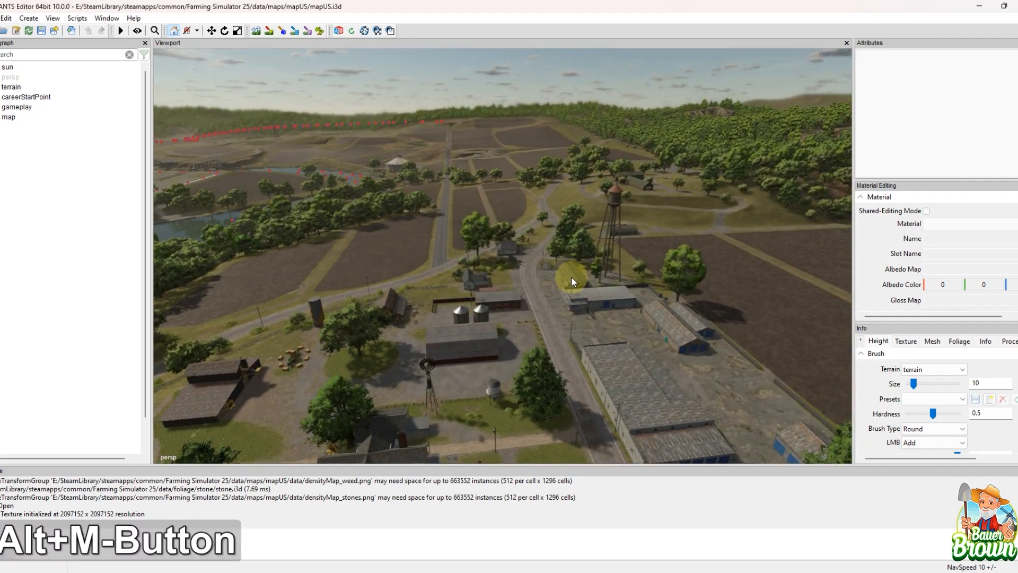
alt+middle_drag(583, 201, 429, 285)
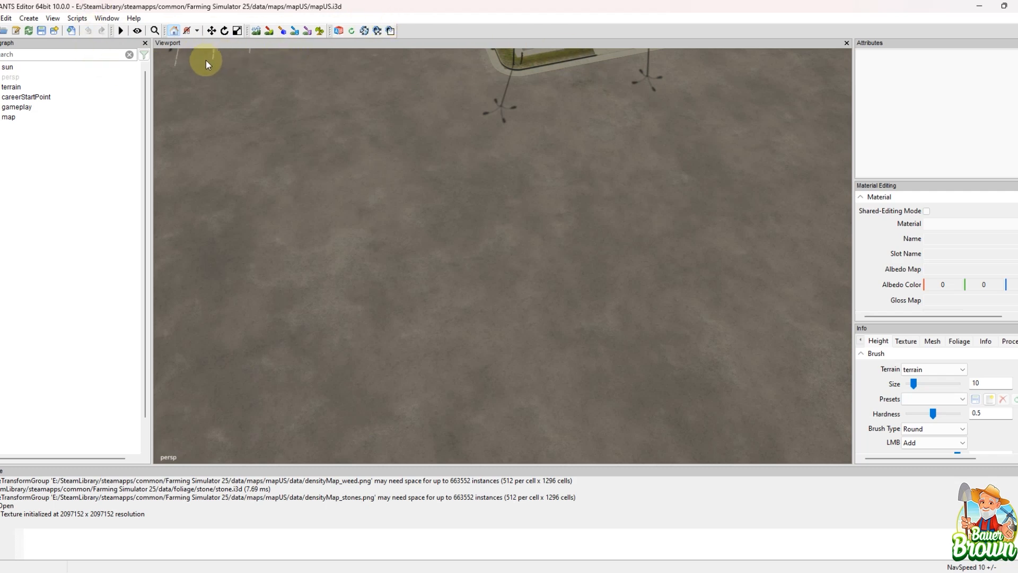
Step: Look through the shared map scripts, checking the Farmland Fields, Placeables, Terrain and Seasons groups without running any
click(75, 19)
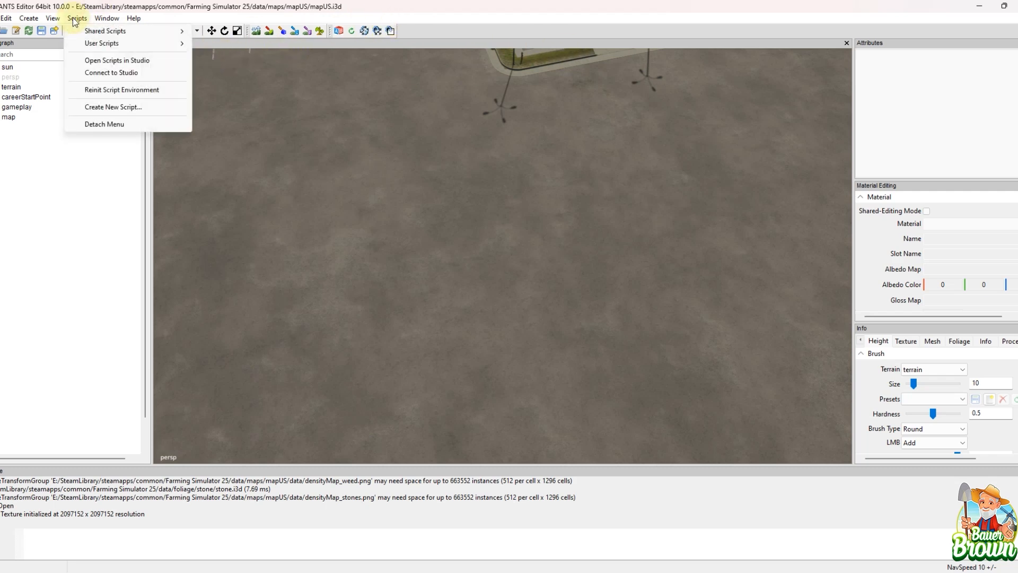
mouse_move(88, 35)
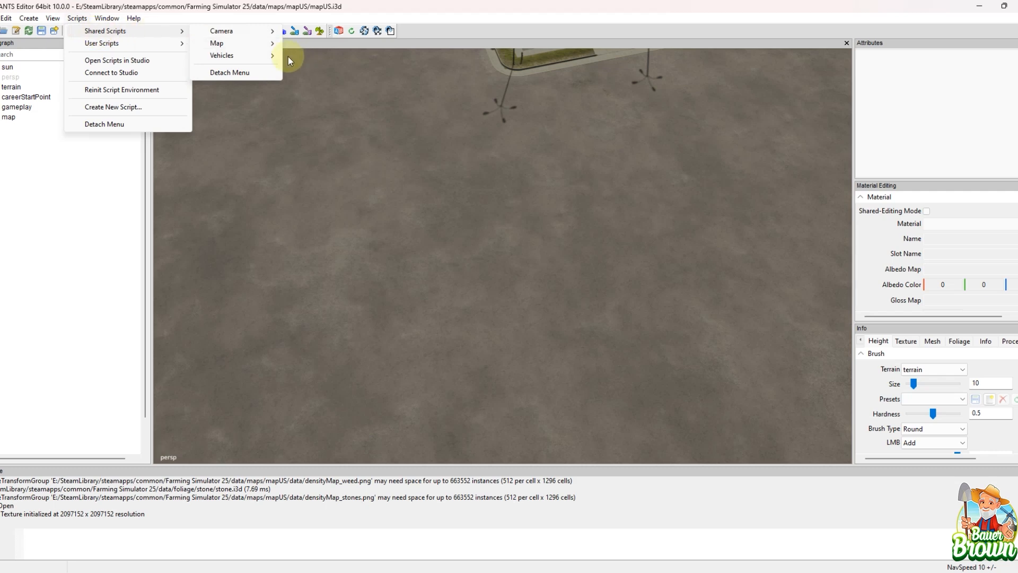
mouse_move(268, 46)
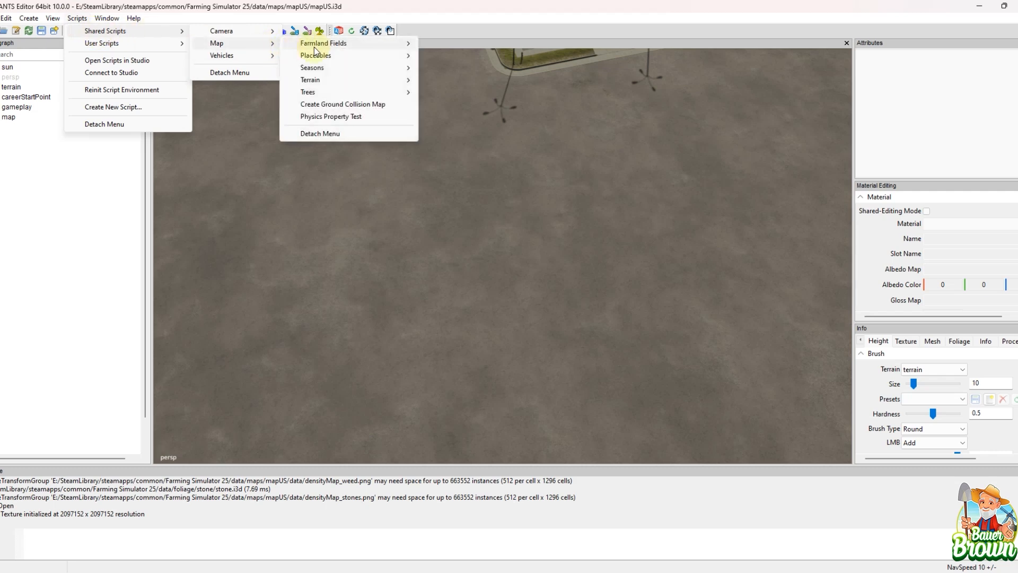
mouse_move(313, 43)
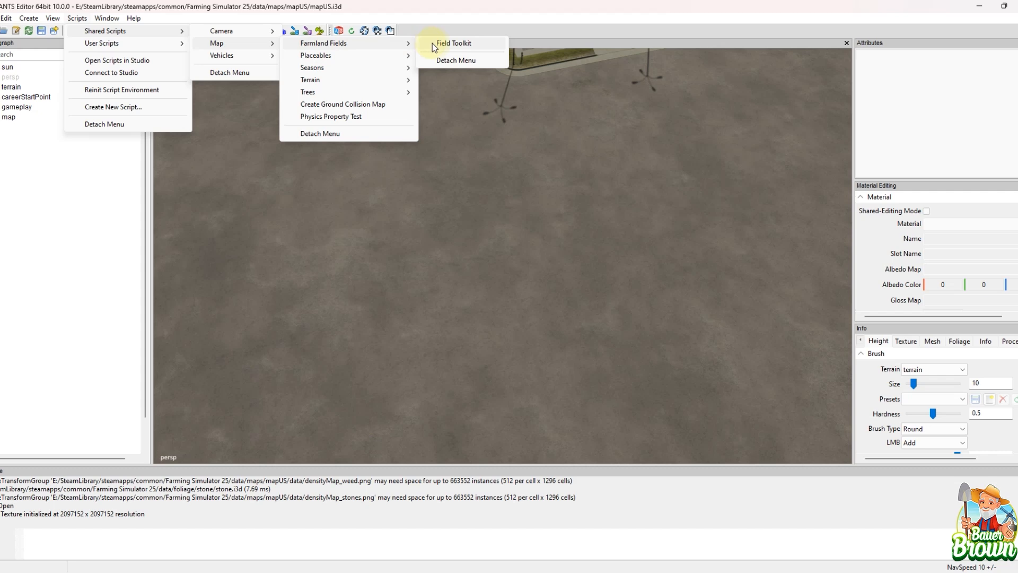
mouse_move(406, 56)
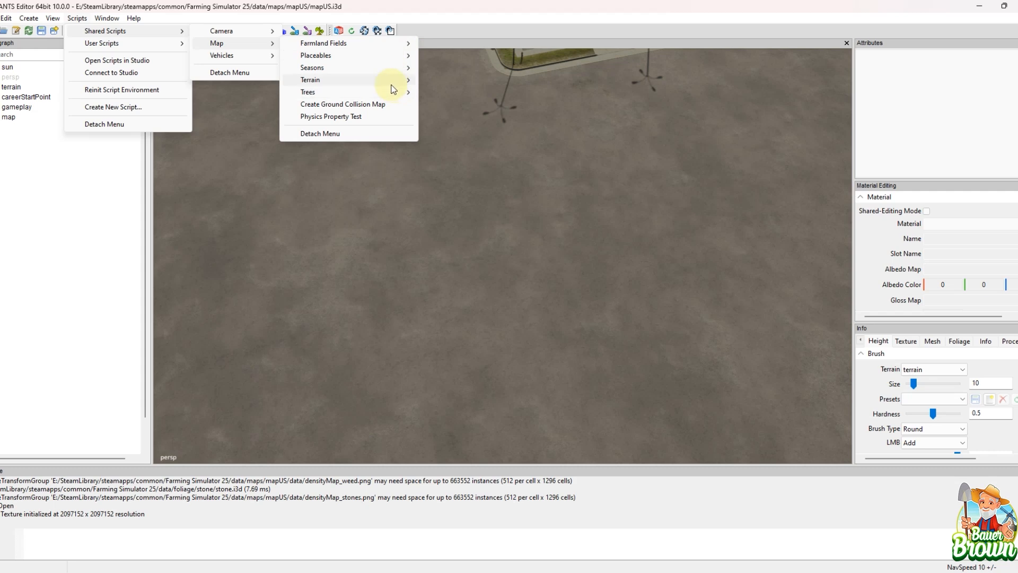
mouse_move(386, 86)
mouse_move(339, 68)
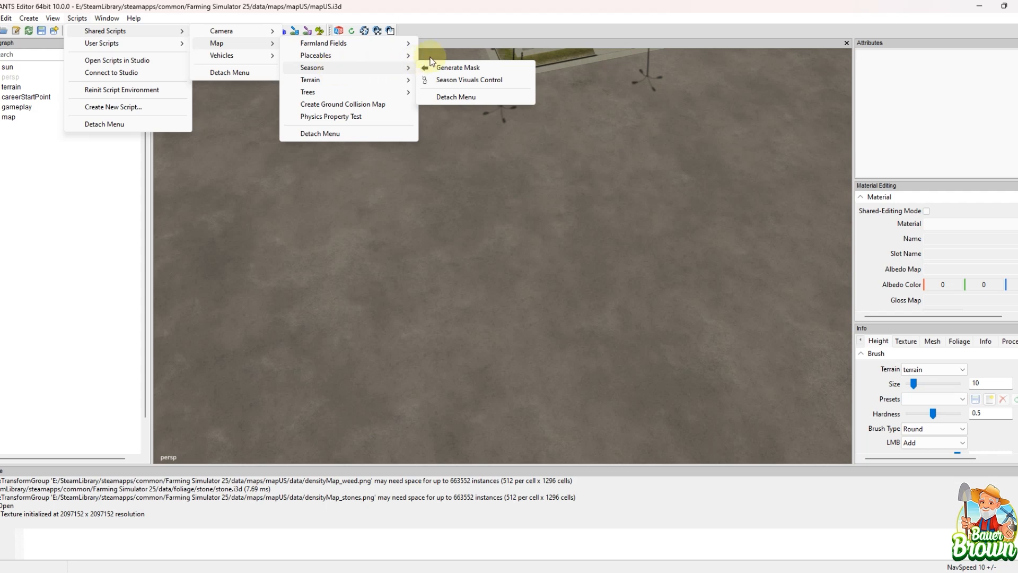
click(525, 31)
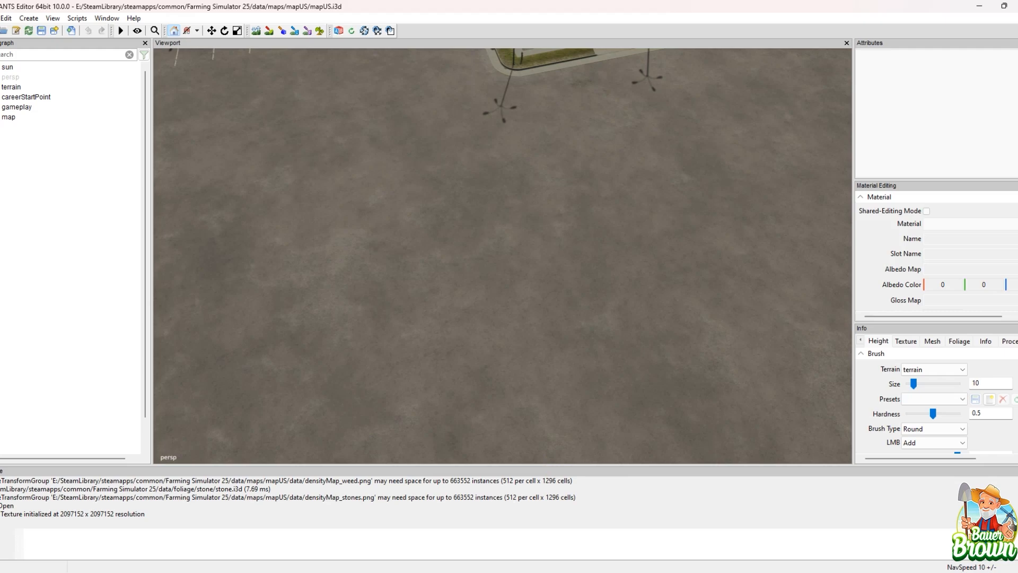
Step: Switch to File Explorer, check the game's maps and mapUS folders, and open the proceduralPlacements folder
mouse_move(548, 516)
click(561, 492)
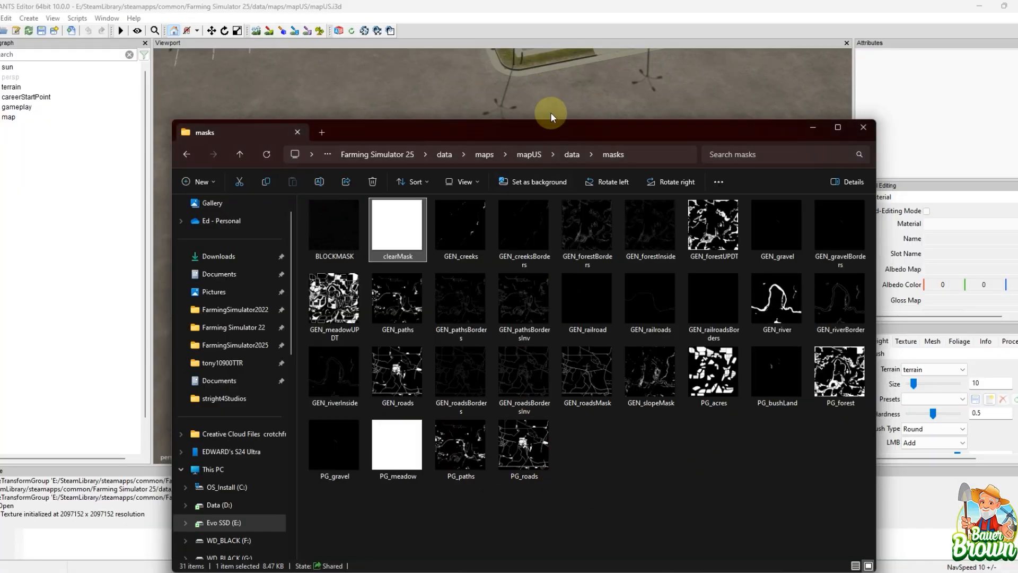
click(484, 155)
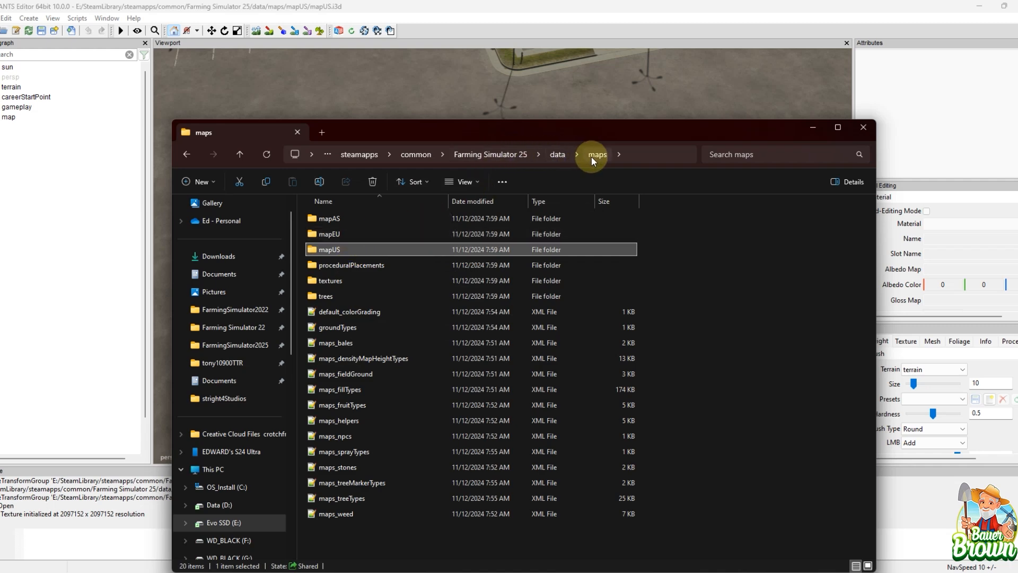
double_click(345, 250)
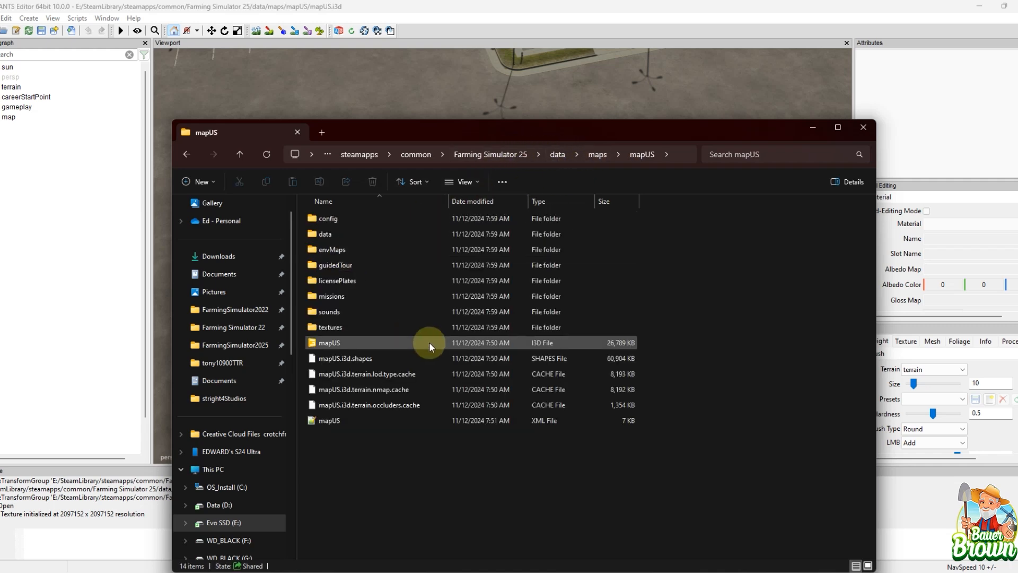
click(598, 157)
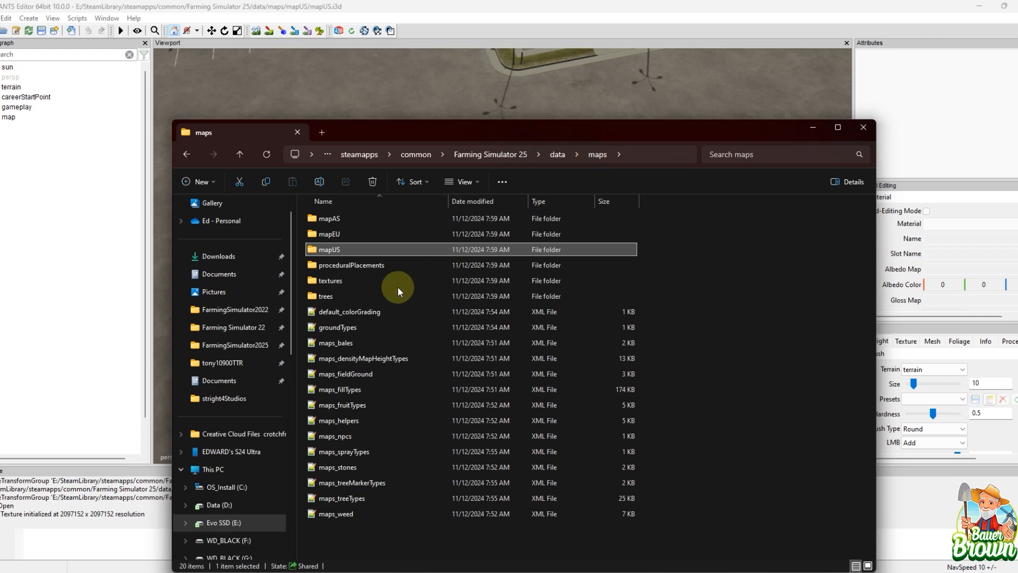
double_click(391, 266)
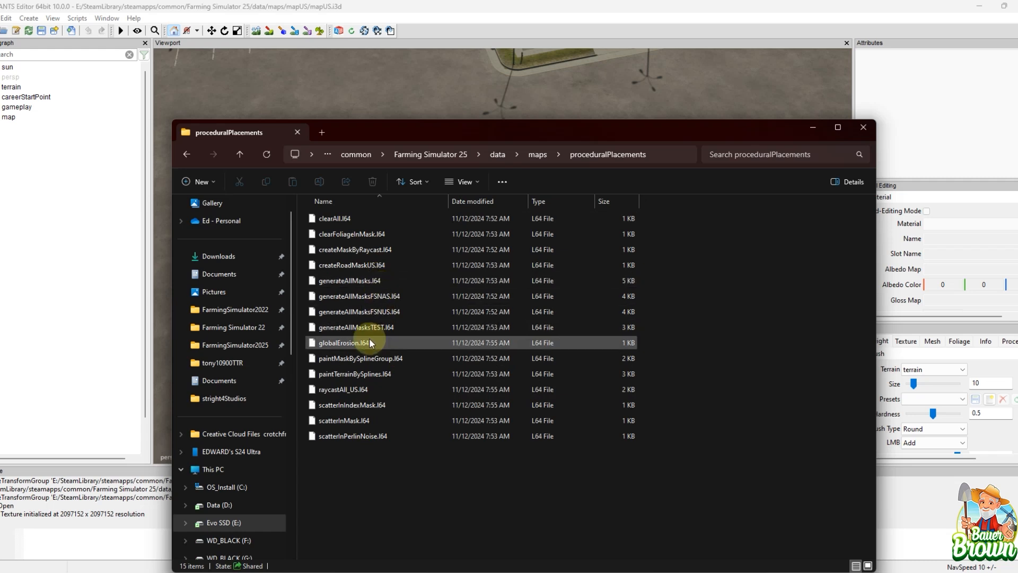
Step: Open scatterInPerlinNoise.l64 in Notepad++ just once, inspect its contents and return to the proceduralPlacements folder
right_click(342, 433)
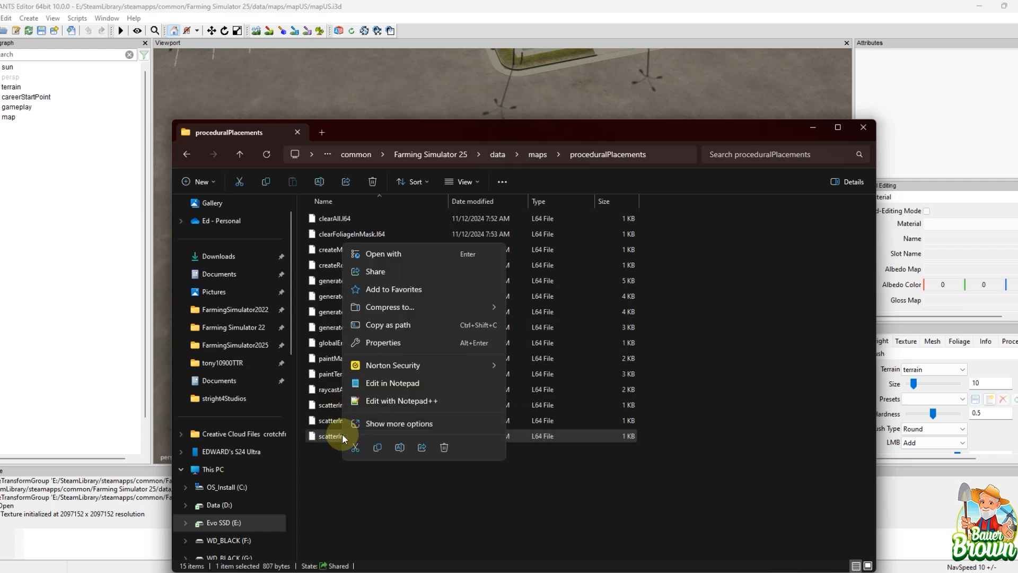
click(411, 256)
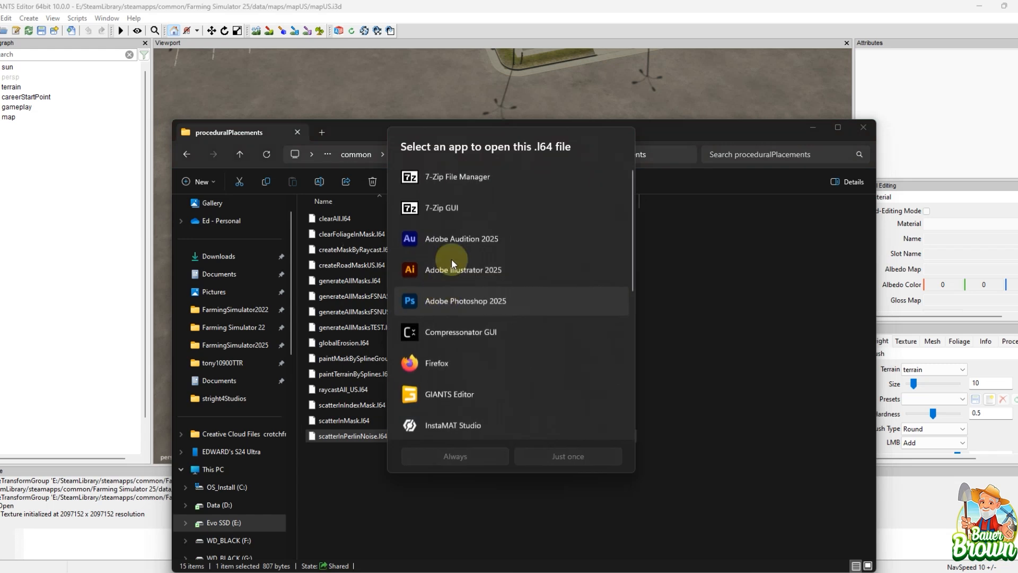
scroll(473, 294, down, 3)
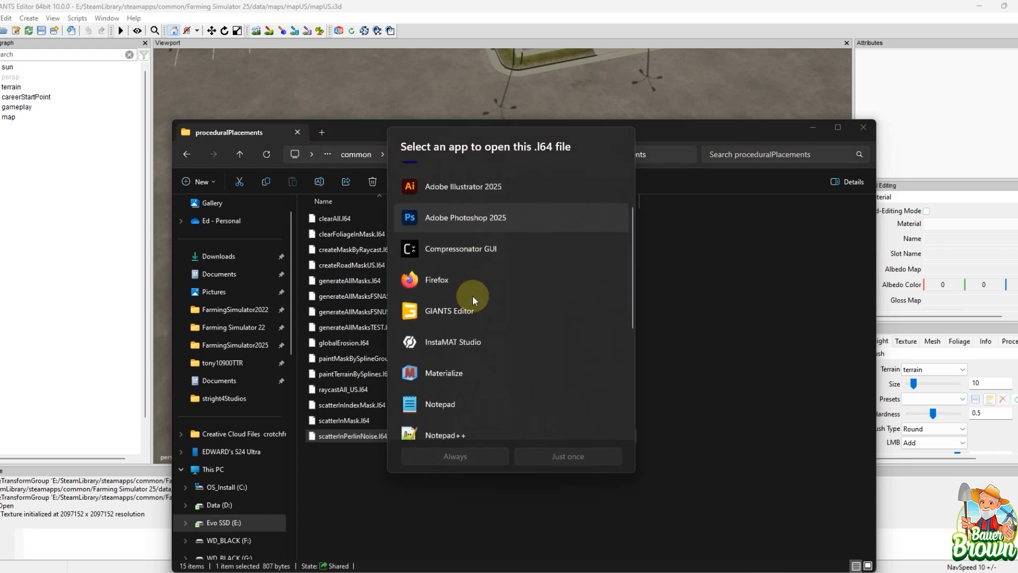
click(472, 395)
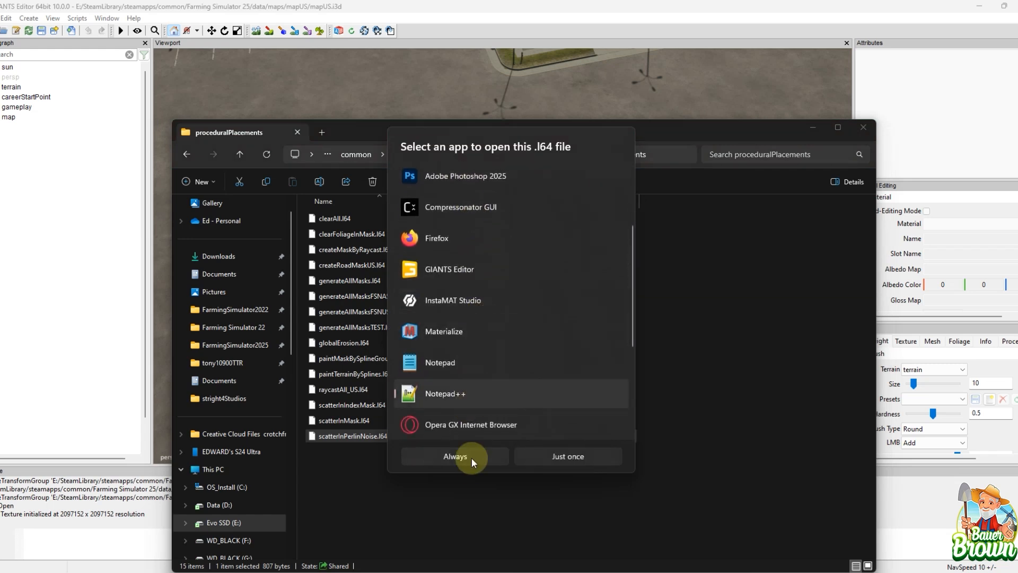
click(563, 460)
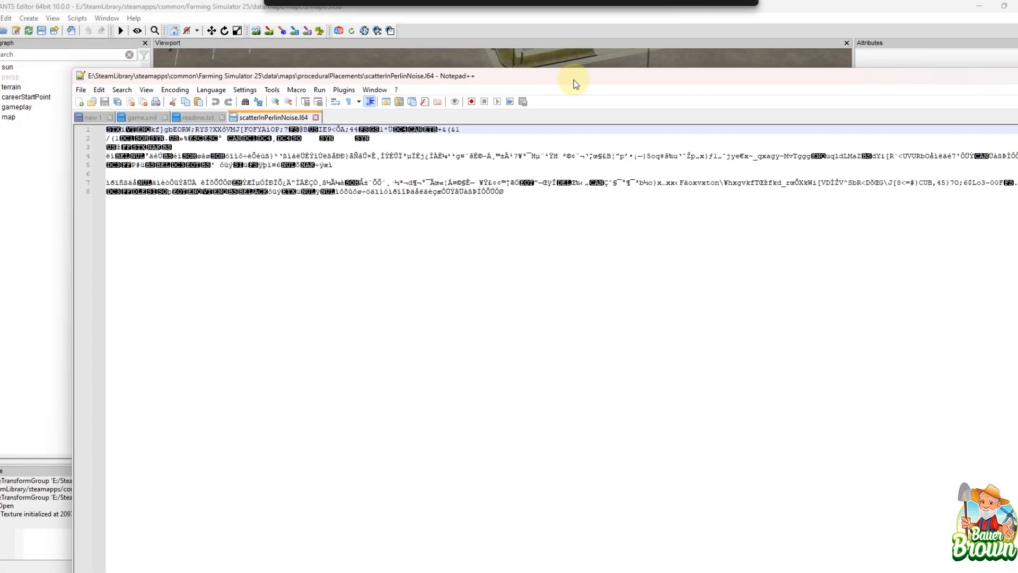
drag(575, 84, 456, 99)
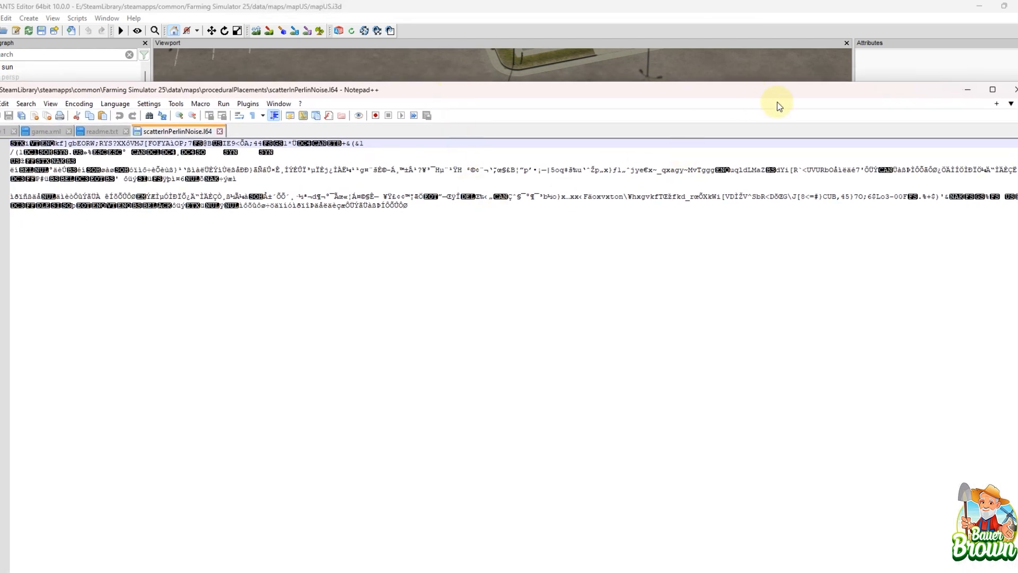
click(950, 101)
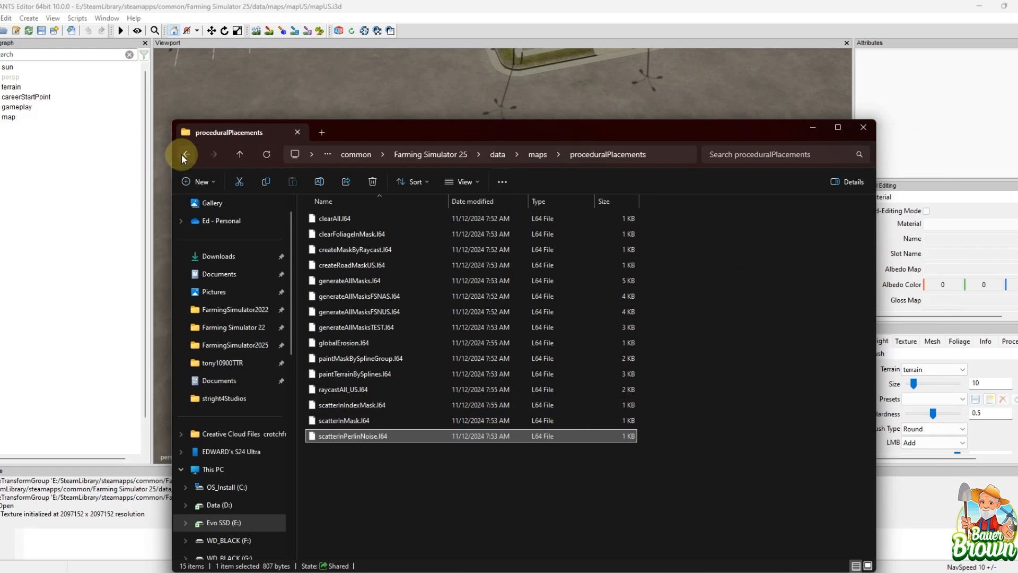
Step: Go back to the maps folder and examine the mask images in mapUS/data/masks
click(537, 154)
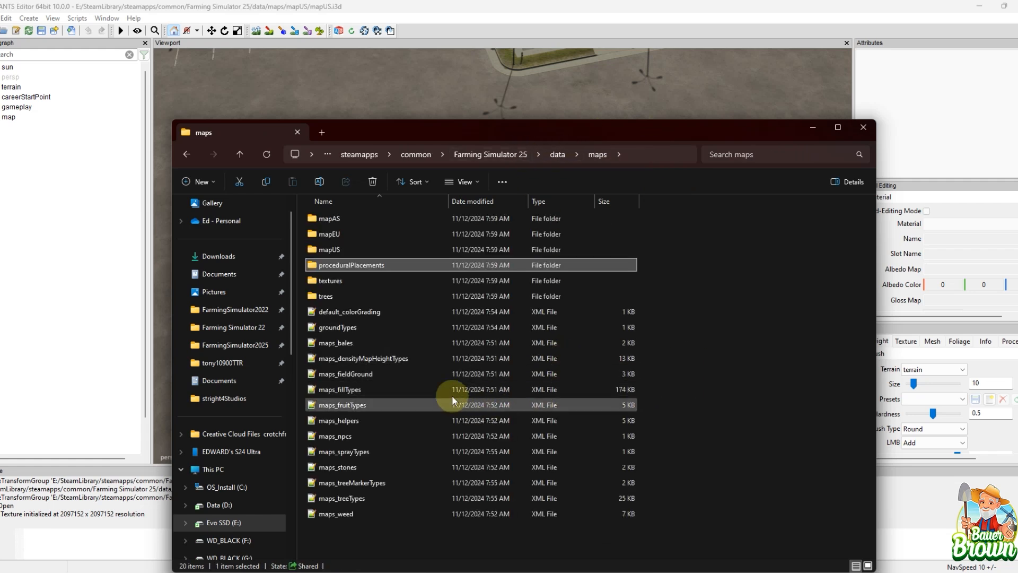
double_click(337, 250)
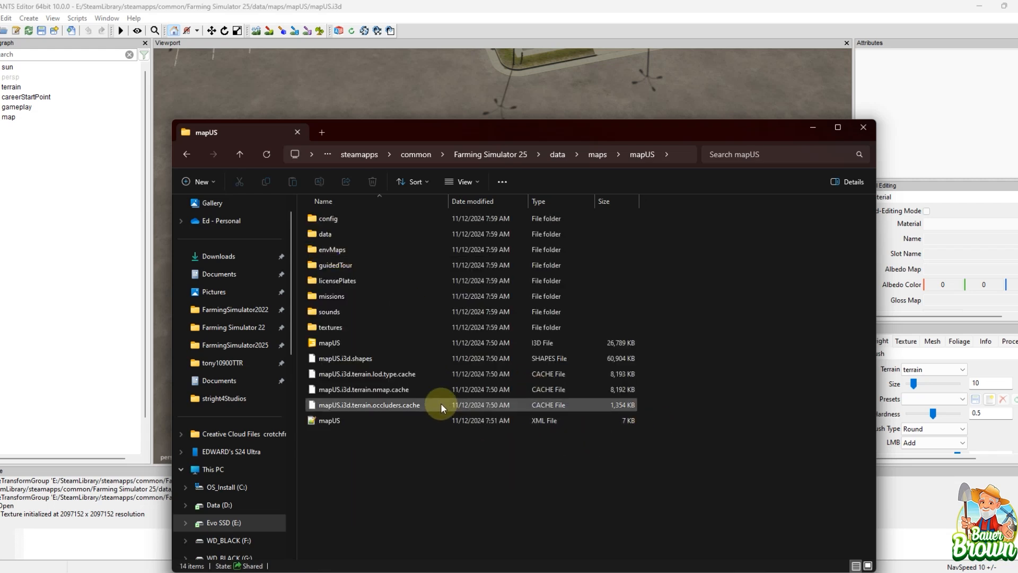
double_click(390, 251)
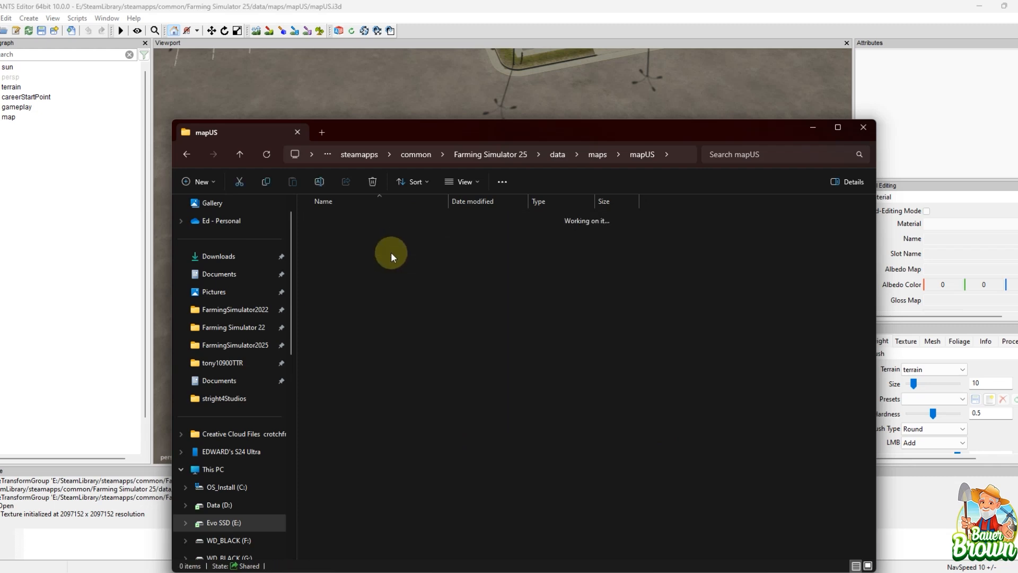
click(187, 154)
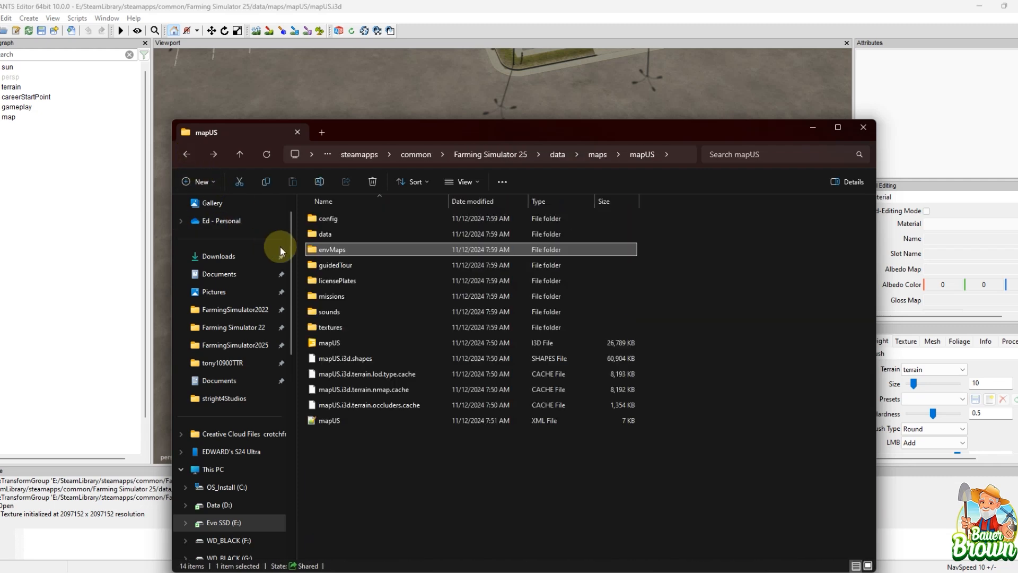
double_click(332, 234)
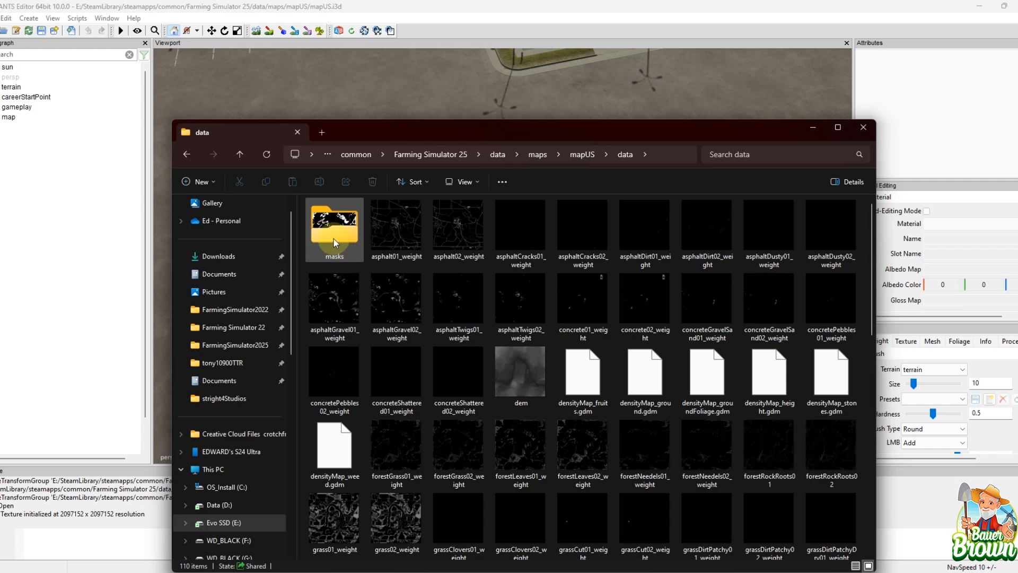
double_click(335, 233)
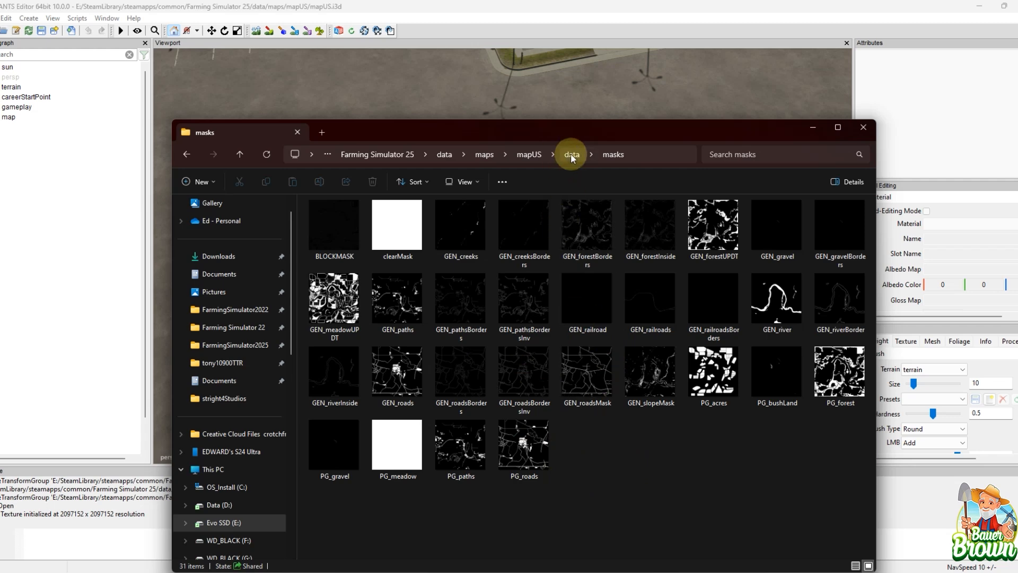
Step: Return to the mapUS folder and examine the terrain textures in textures/terrain
click(537, 154)
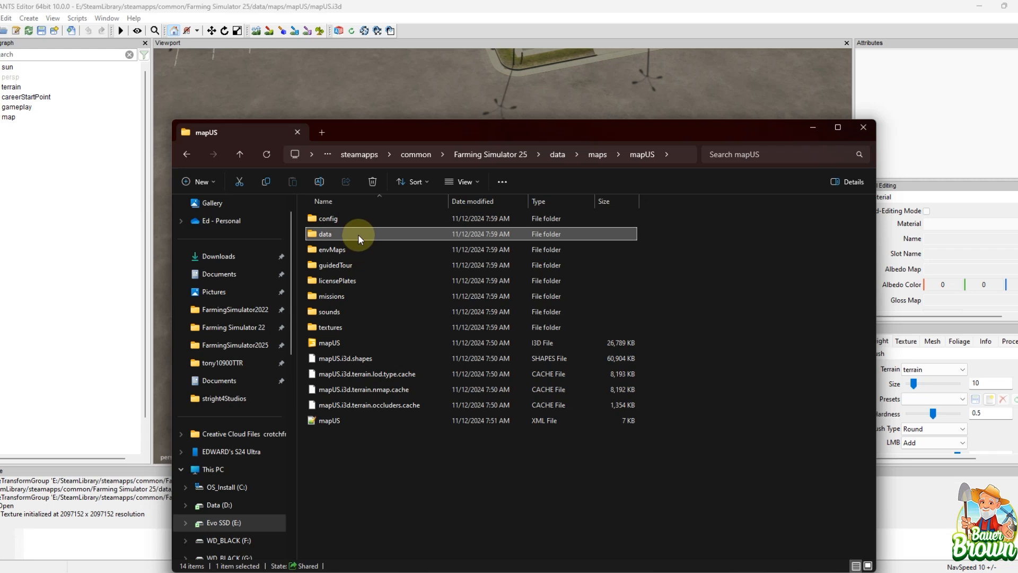
double_click(350, 327)
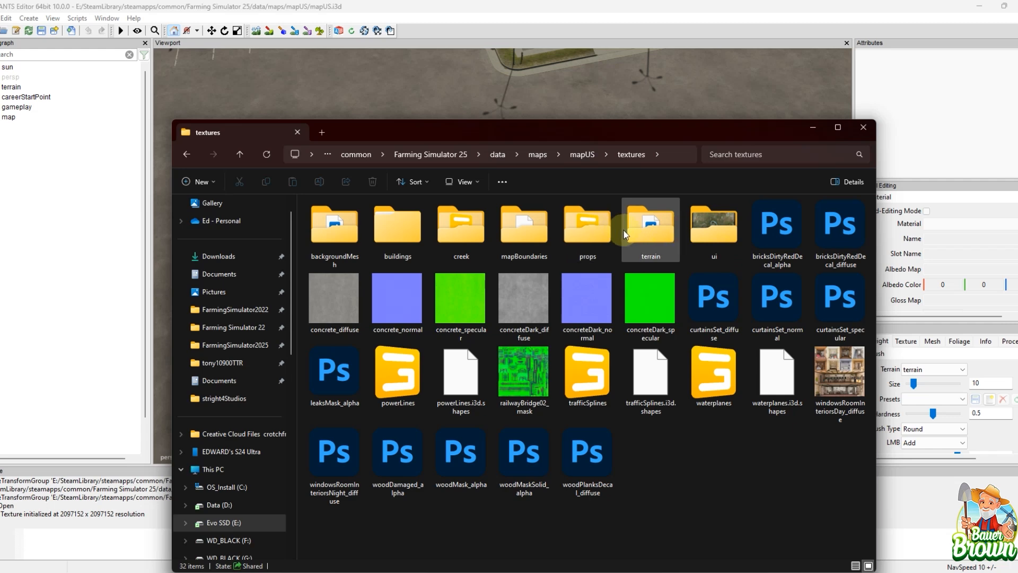
double_click(649, 230)
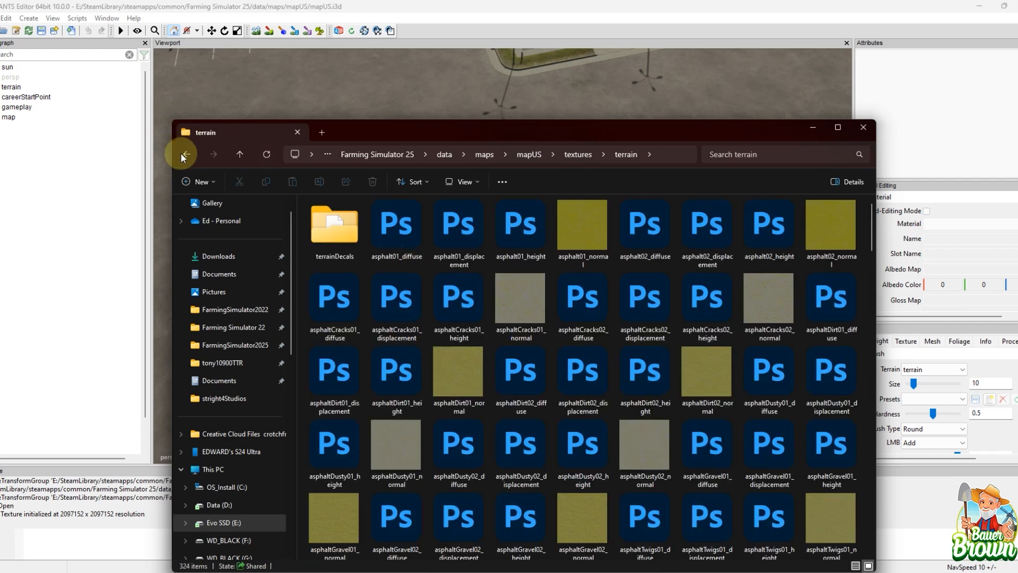
Step: Check the contents of the terrainDecals folder and return to the mapUS textures folder
double_click(326, 217)
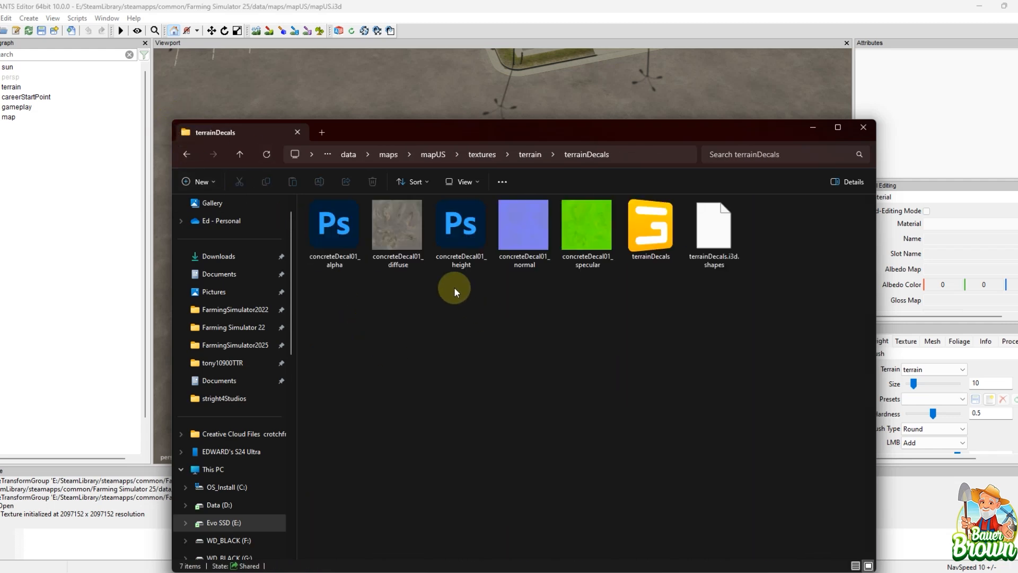
click(182, 153)
click(181, 152)
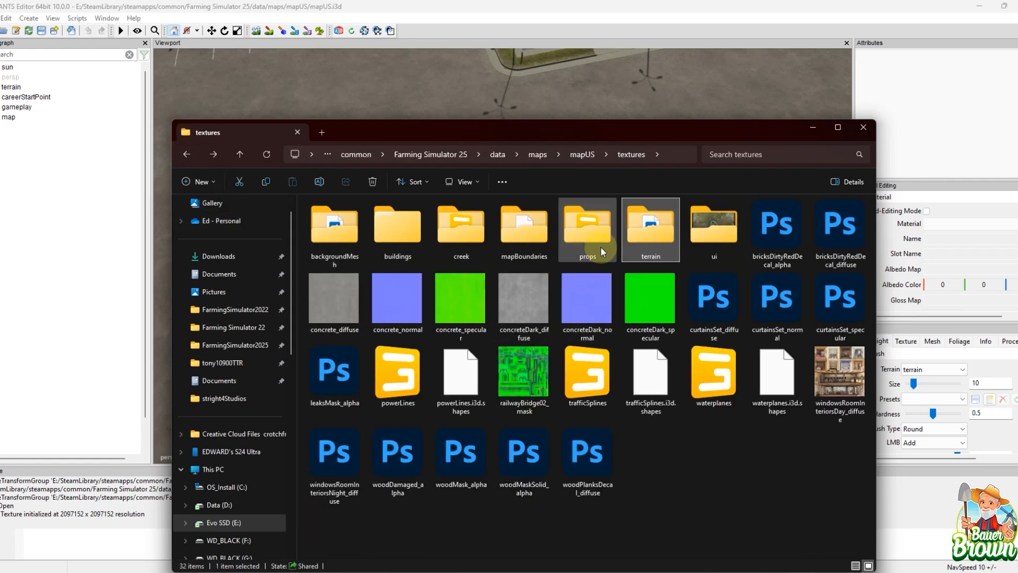
Step: Examine the buildings folder in textures, look inside its boatShop subfolder, and return to the buildings list
double_click(411, 235)
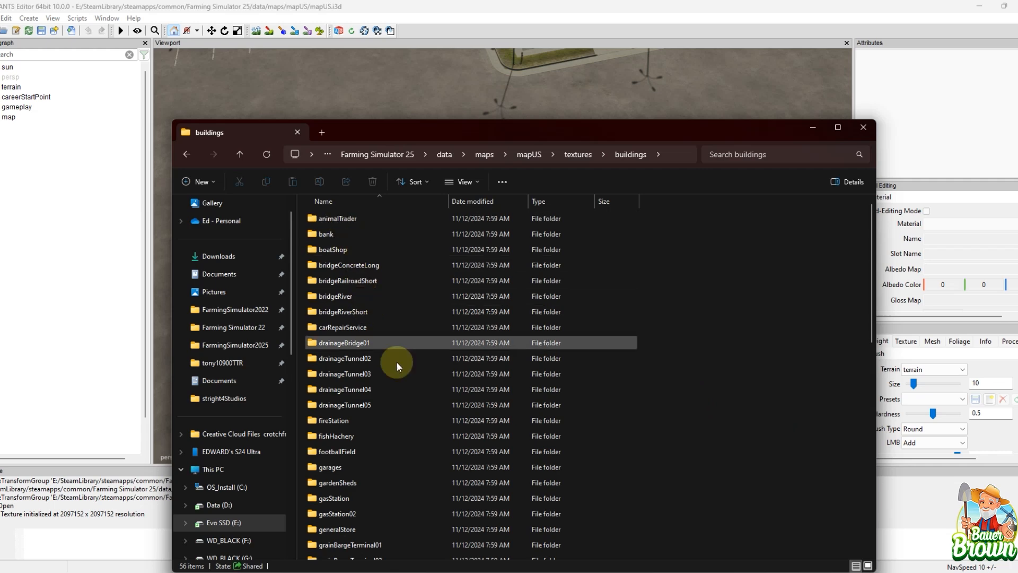
scroll(530, 409, down, 8)
scroll(593, 427, up, 8)
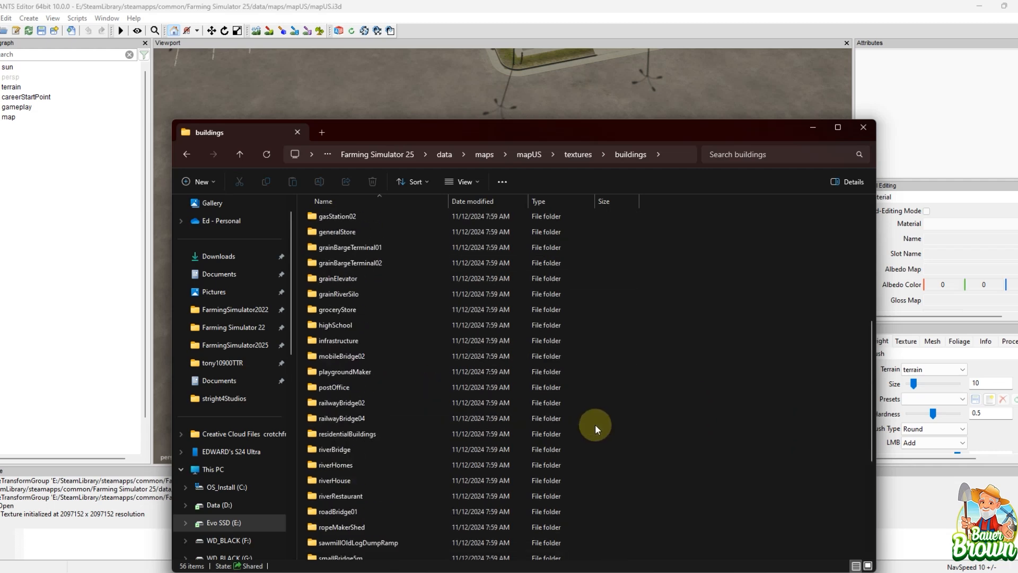
double_click(347, 248)
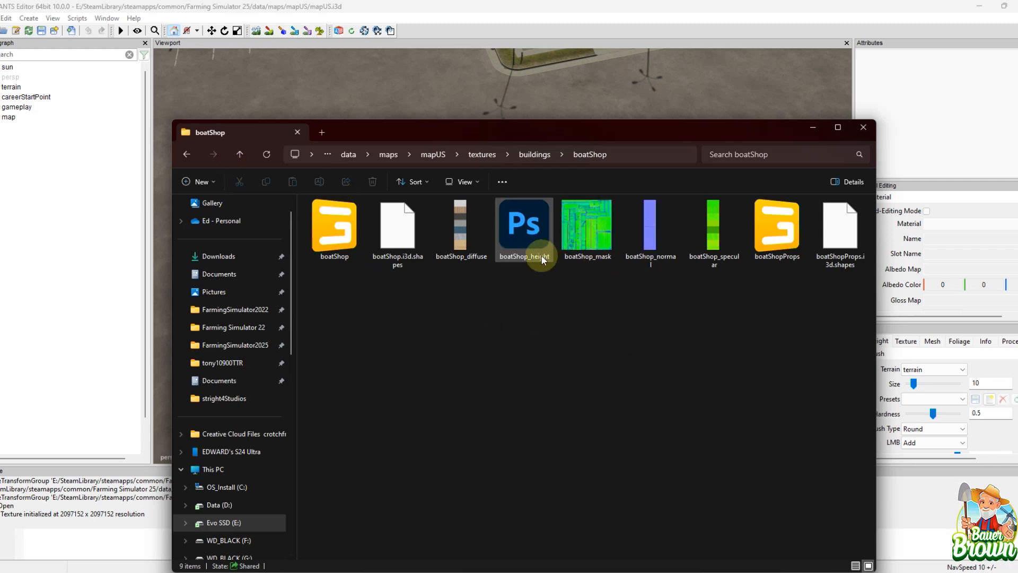
click(187, 154)
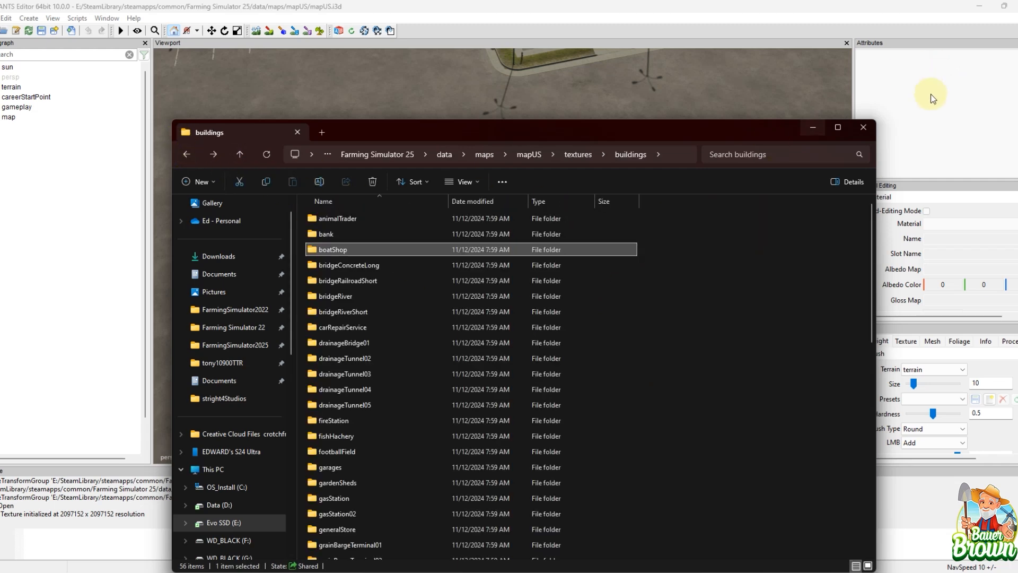
Step: Switch back to GIANTS Editor and activate terrain detail texture paint mode with the texture brush settings shown
click(809, 129)
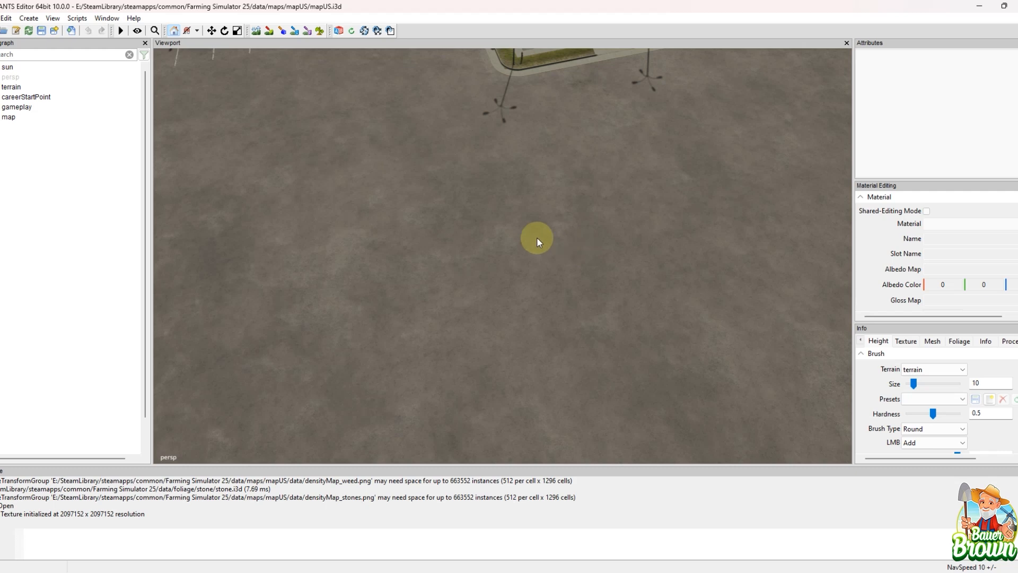
click(904, 342)
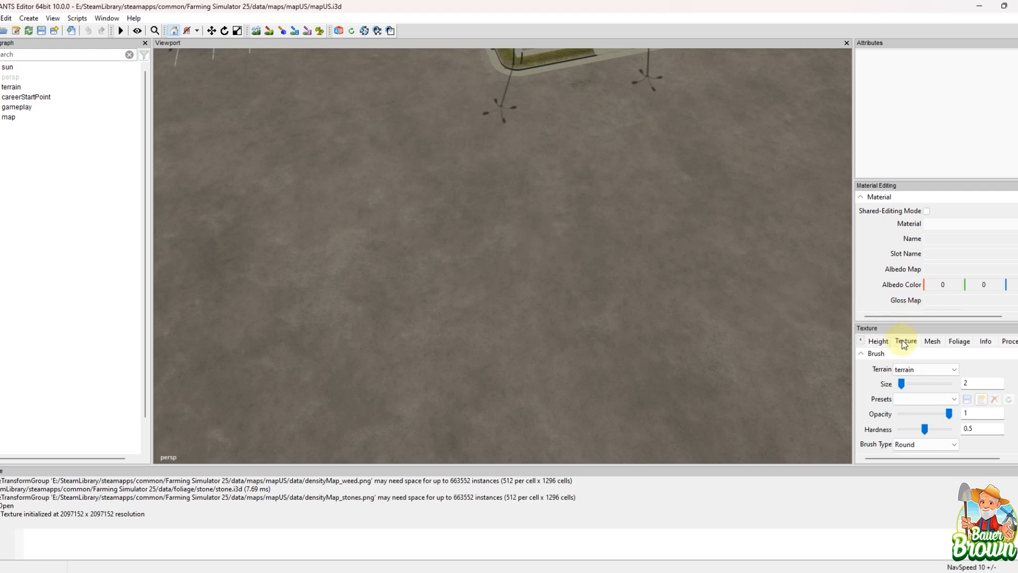
click(269, 32)
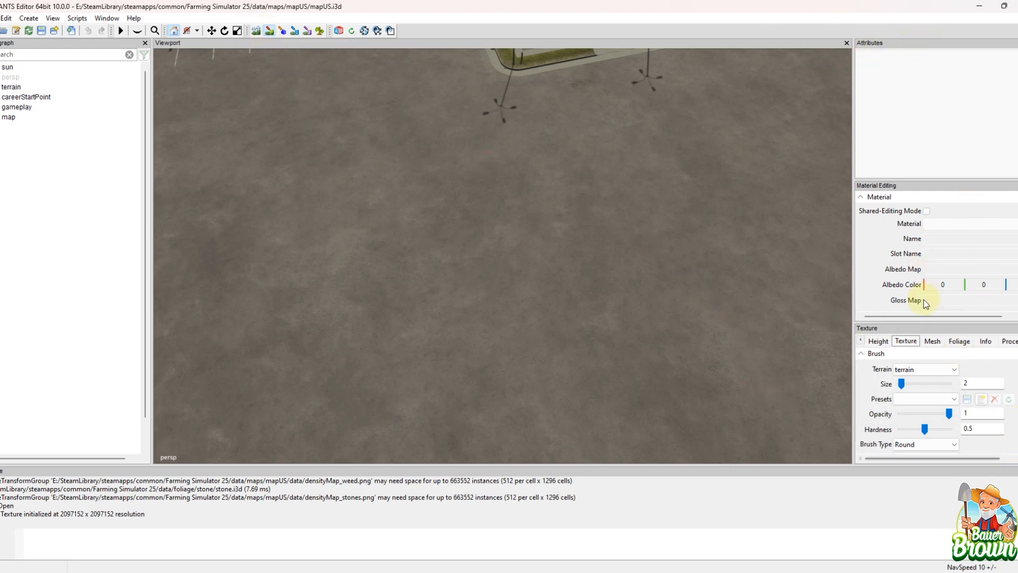
click(874, 343)
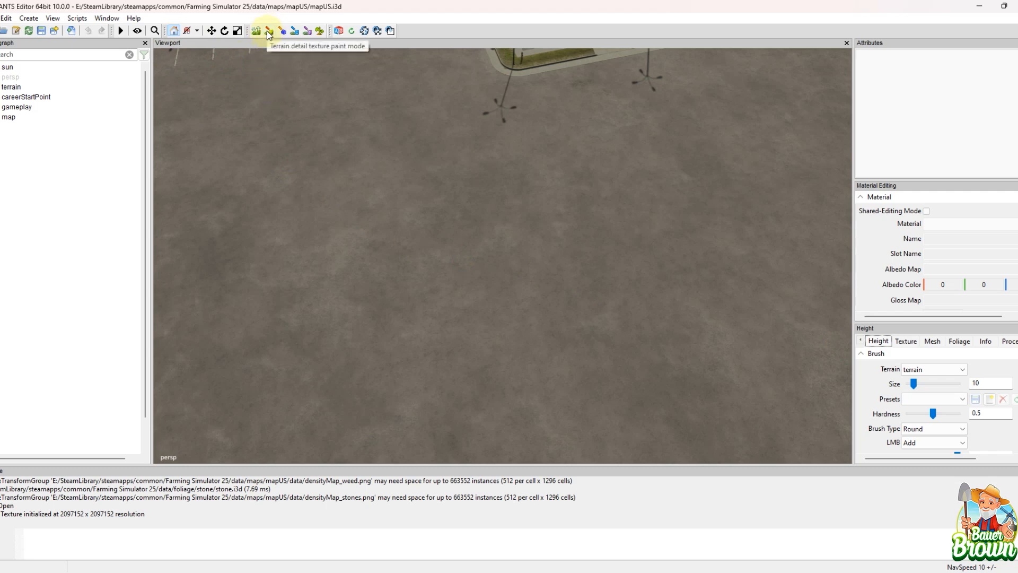
click(268, 32)
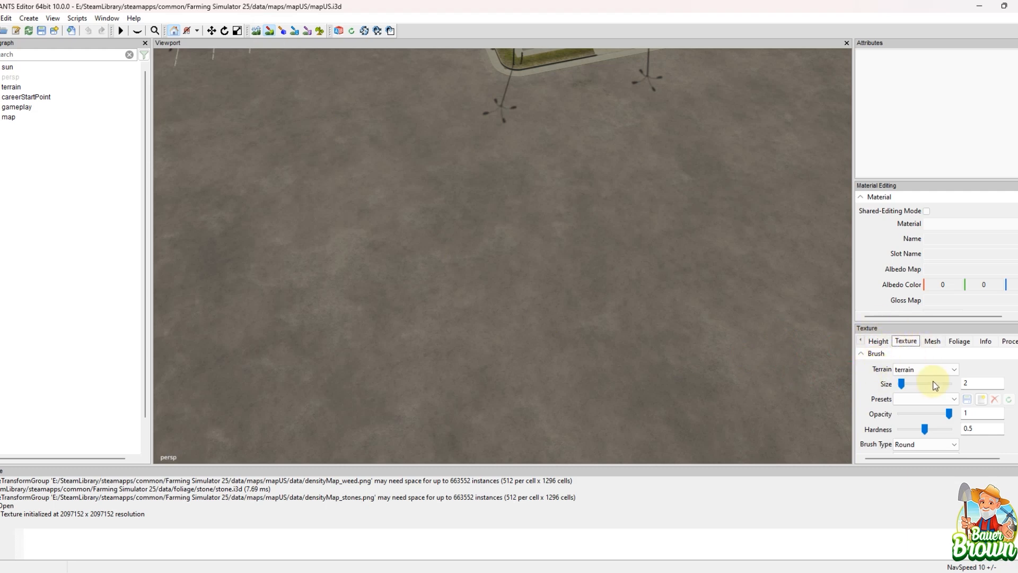
Step: Choose the ASPHALT_CRACKS texture layer and paint a broad patch of it on the open asphalt terrain
scroll(1014, 380, down, 3)
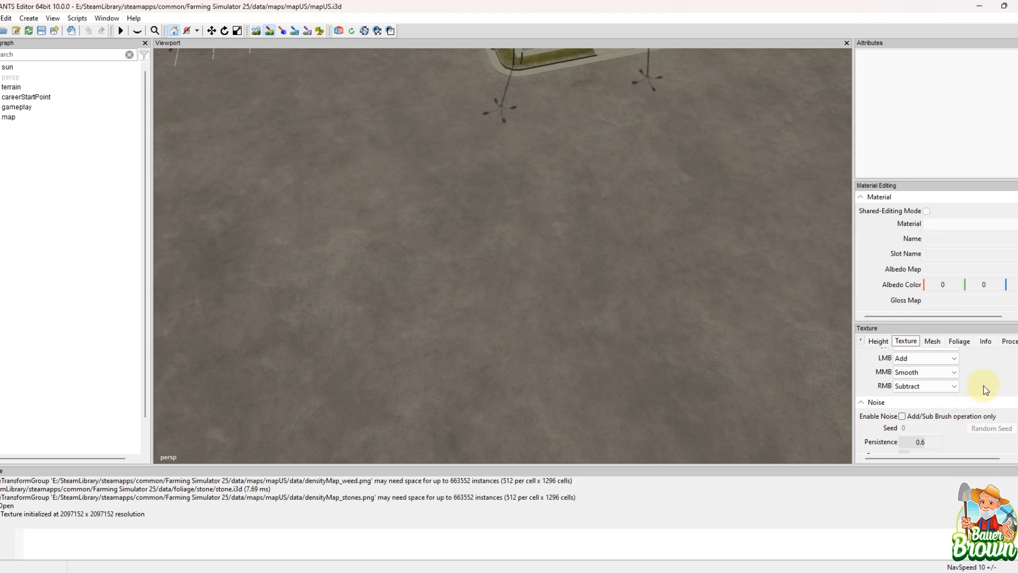
scroll(985, 389, down, 10)
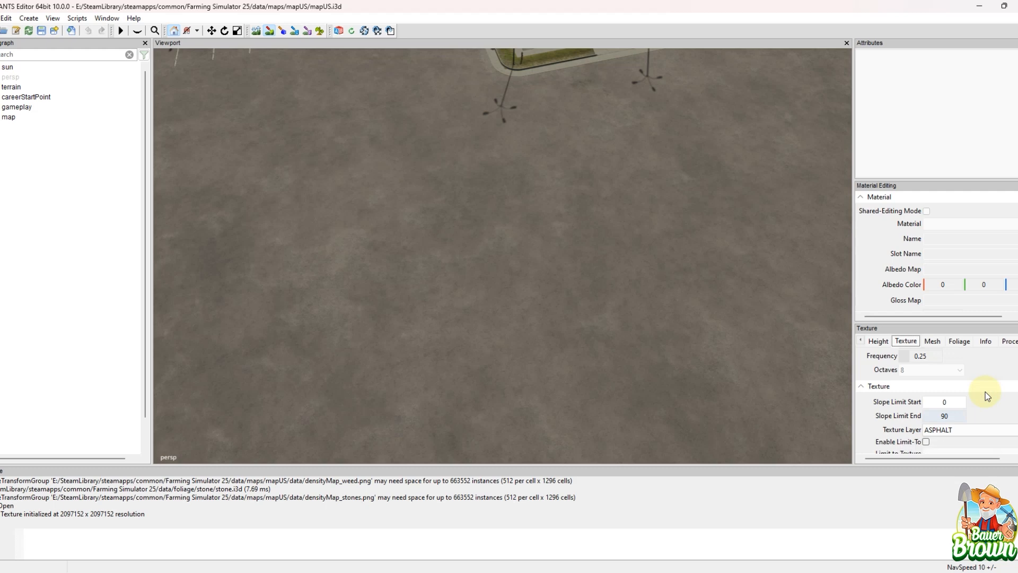
click(984, 398)
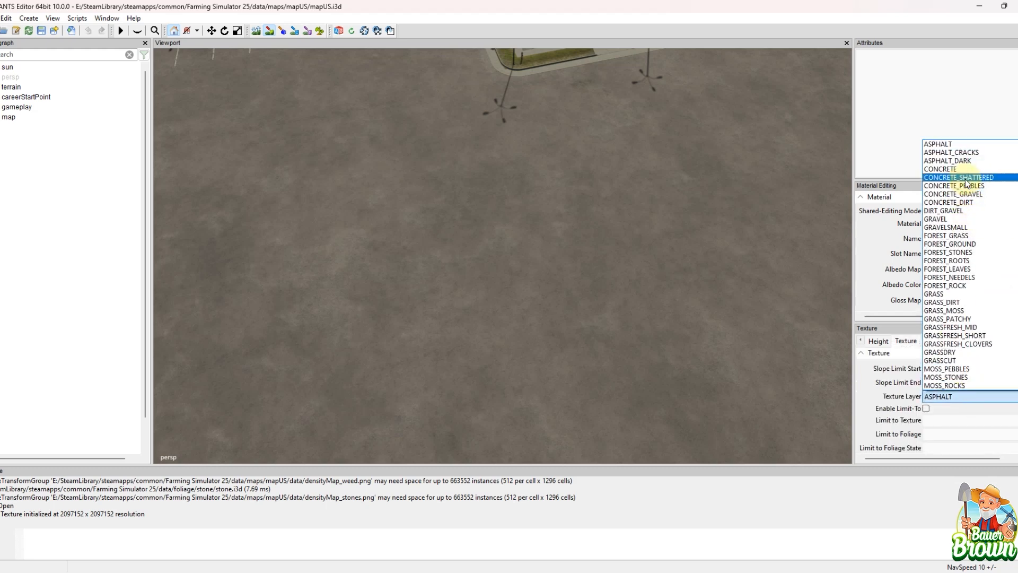
click(976, 153)
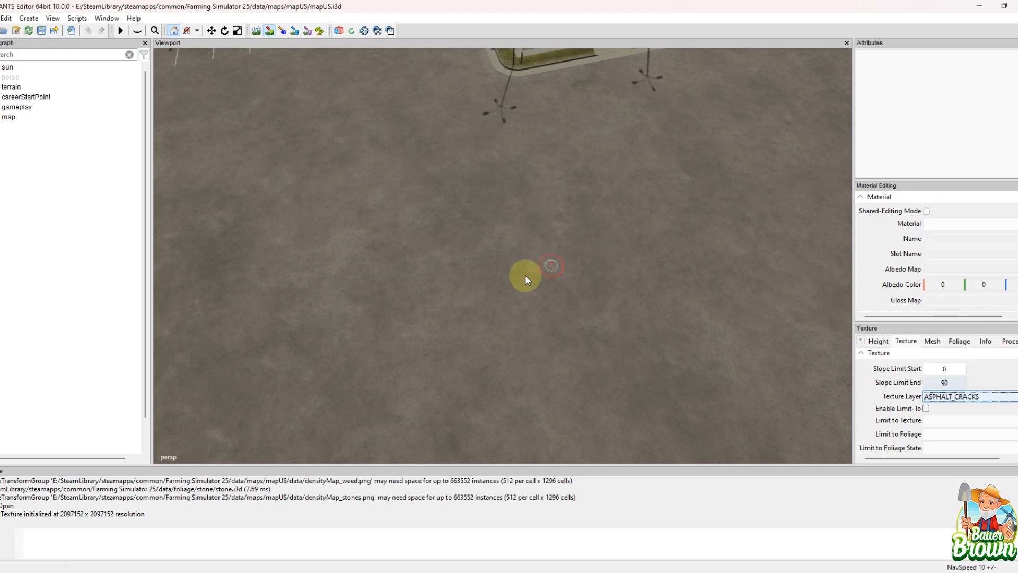
mouse_move(647, 282)
alt+middle_down()
mouse_move(650, 263)
mouse_move(631, 230)
mouse_move(621, 257)
mouse_move(632, 280)
mouse_move(609, 278)
alt+middle_up()
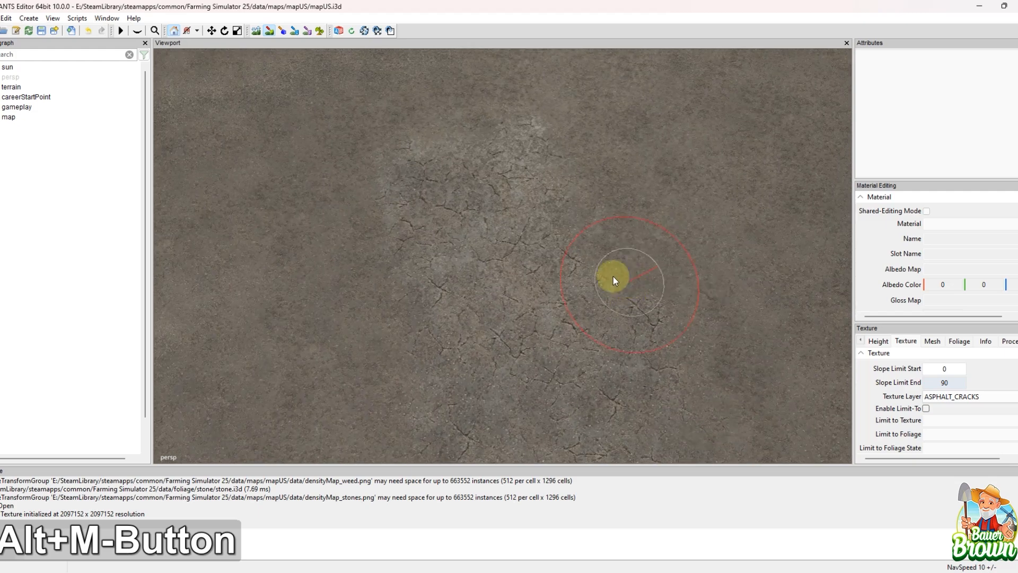
mouse_move(647, 202)
mouse_down()
mouse_move(529, 152)
mouse_move(406, 265)
mouse_move(705, 295)
mouse_up()
Step: Paint a smaller FOREST_GRASS patch inside the cracked asphalt area
click(990, 396)
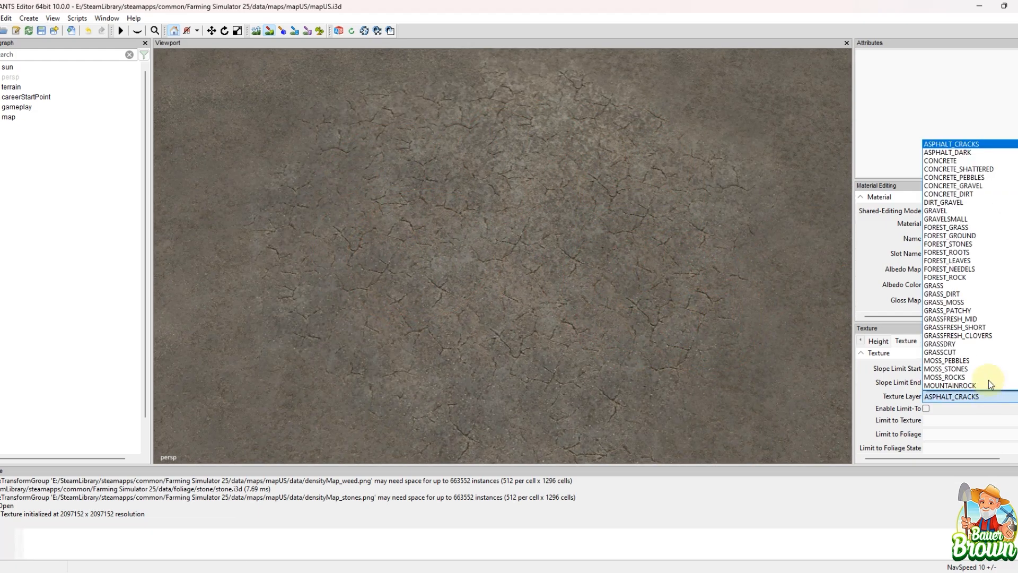
click(946, 227)
drag(610, 223, 532, 206)
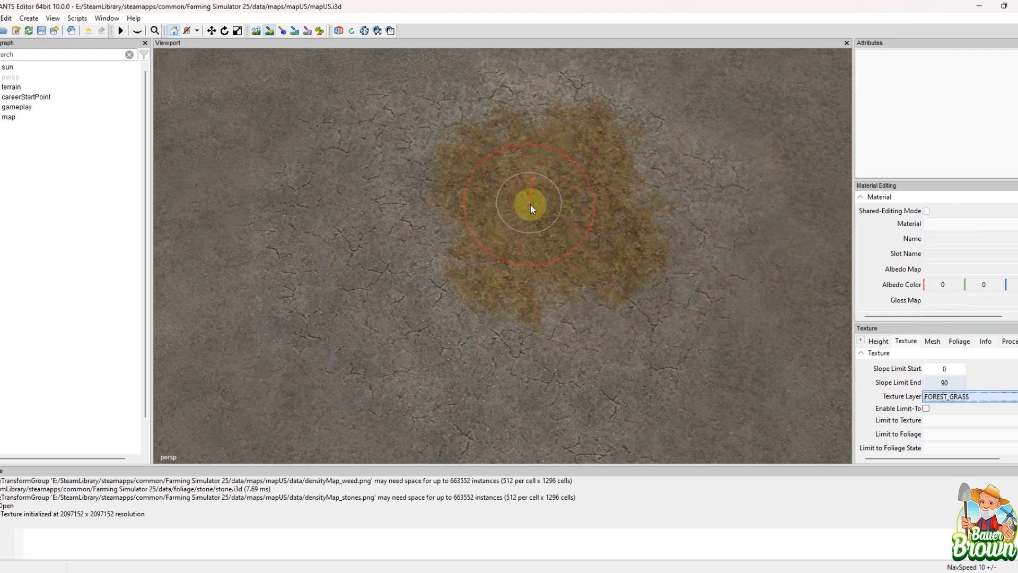
Step: Paint FOREST_STONES over most of the forest grass patch and the cracked asphalt beside it
click(976, 396)
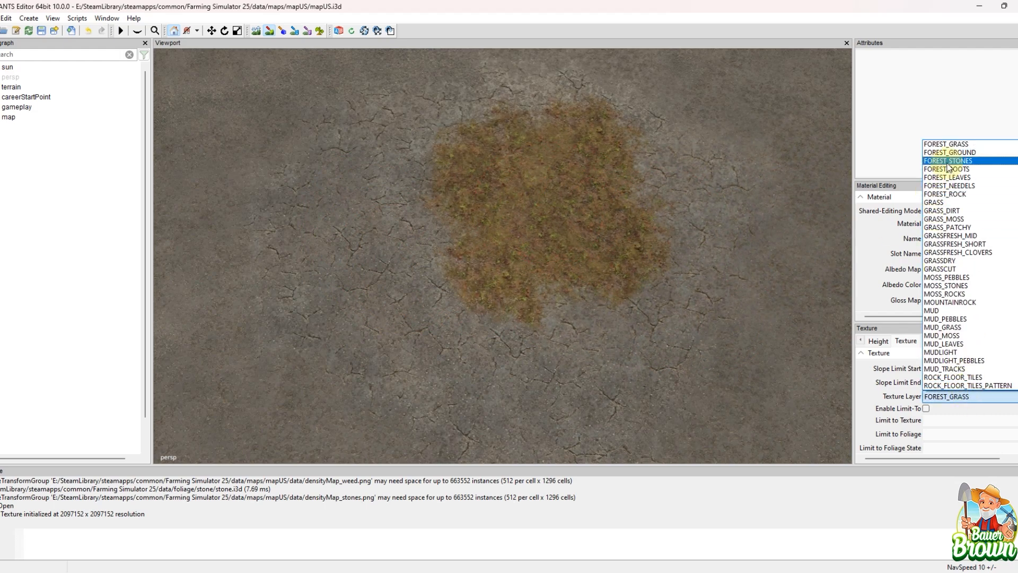
click(948, 161)
mouse_move(494, 238)
mouse_down()
mouse_move(421, 167)
mouse_move(440, 308)
mouse_move(583, 270)
mouse_up()
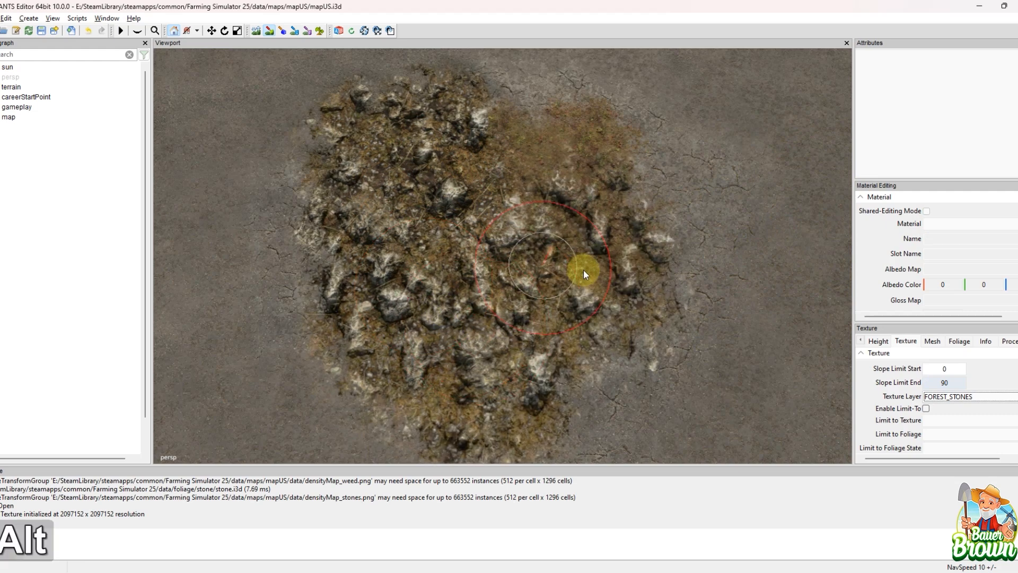
alt+scroll(551, 283, down, 4)
alt+middle_drag(526, 294, 493, 212)
mouse_move(358, 139)
mouse_down()
mouse_move(440, 253)
mouse_move(448, 297)
mouse_up()
Step: Paint a large SAND patch adjoining the forest stones and undo the stray sand stroke at the viewport's edge
click(977, 398)
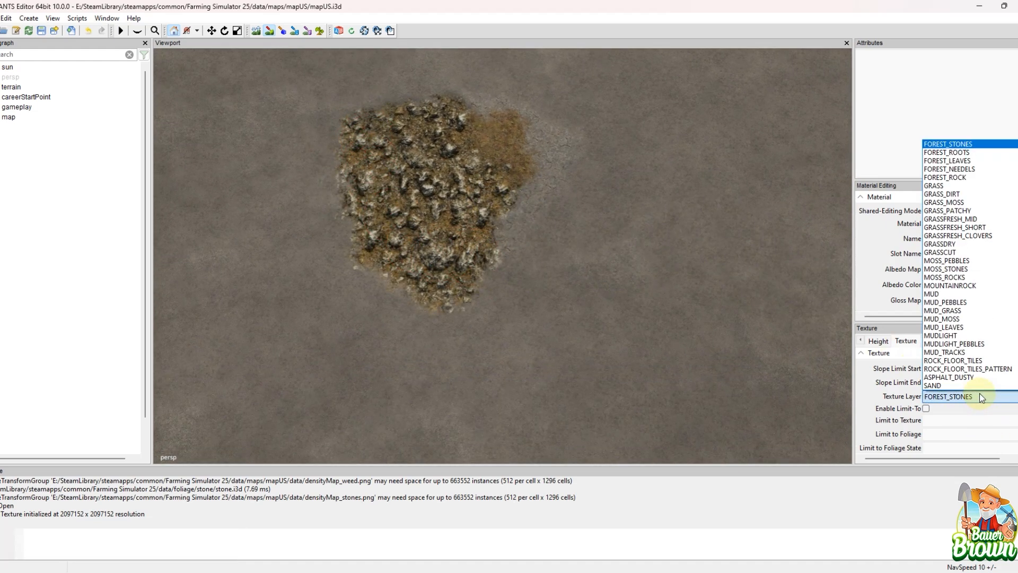
scroll(965, 260, down, 4)
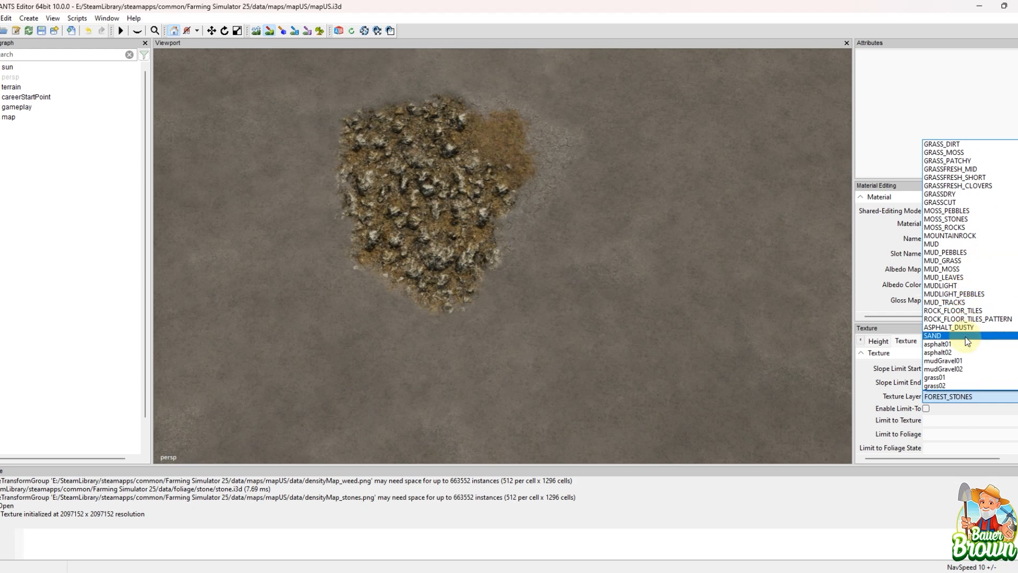
click(965, 336)
click(566, 145)
mouse_move(566, 145)
mouse_down()
mouse_move(570, 209)
mouse_move(539, 293)
mouse_move(518, 266)
mouse_move(571, 264)
mouse_move(640, 182)
mouse_move(665, 296)
mouse_up()
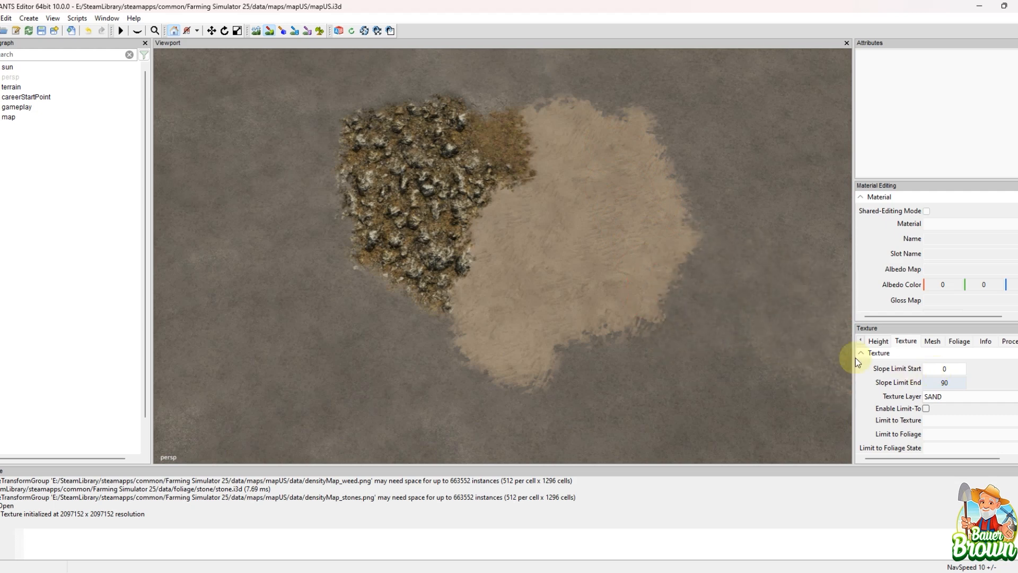
click(841, 360)
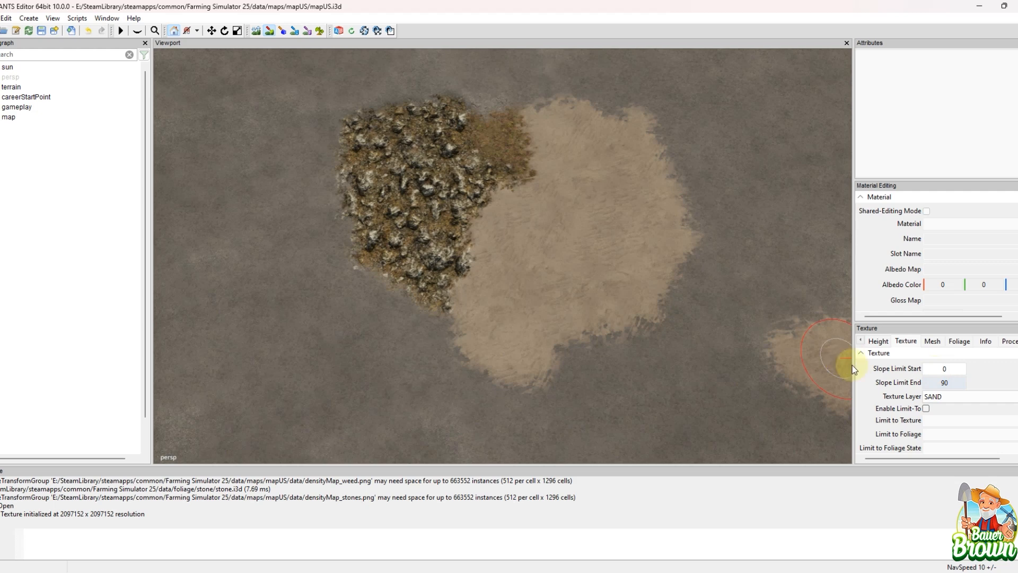
key(ctrl+z)
Step: Paint an ASPHALT_DUSTY patch along the lower edge of the forest stones, beside the sand
click(978, 393)
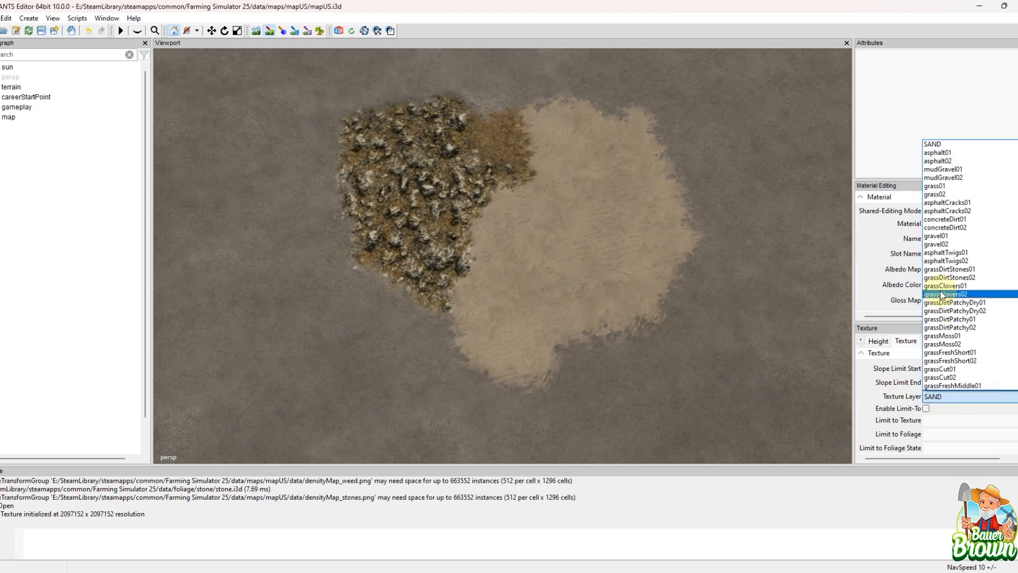
scroll(958, 260, up, 3)
scroll(951, 251, up, 1)
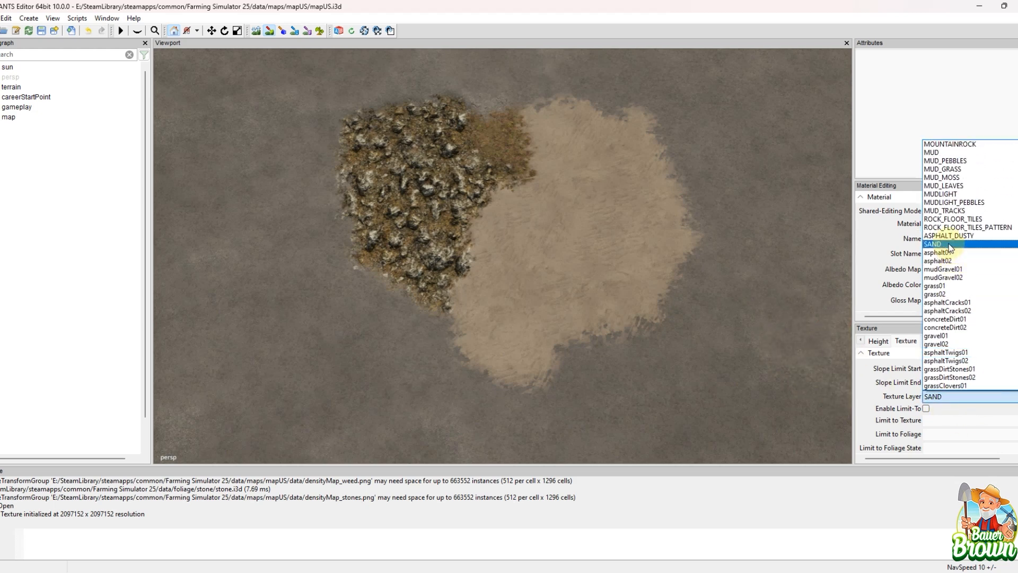
click(949, 236)
mouse_move(372, 332)
mouse_down()
mouse_move(323, 231)
mouse_move(397, 316)
mouse_move(480, 297)
mouse_up()
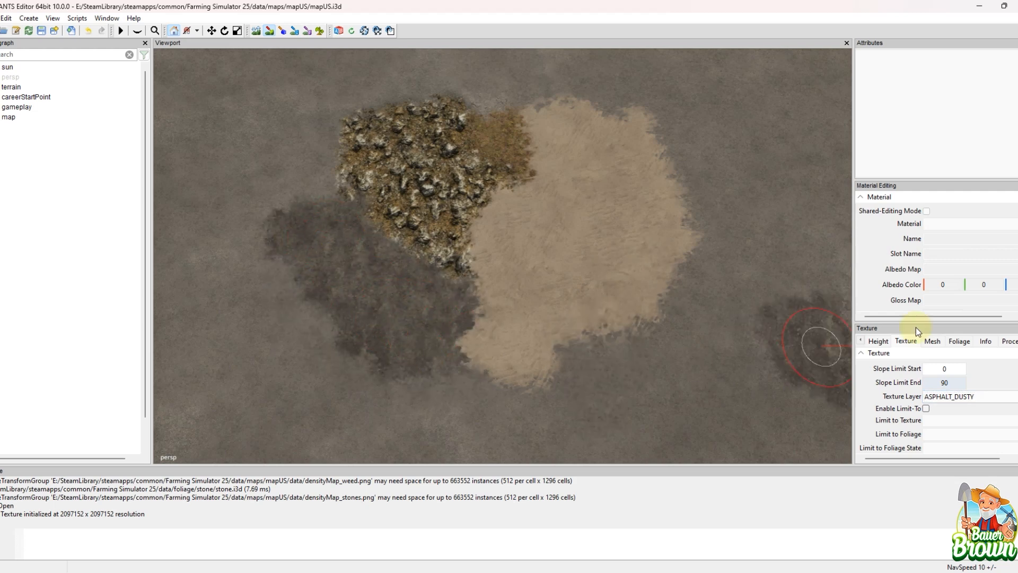
Step: Paint a ROCK_FLOOR_TILES patch over the outer side of the sand, opposite the dusty asphalt
click(970, 401)
scroll(990, 233, up, 2)
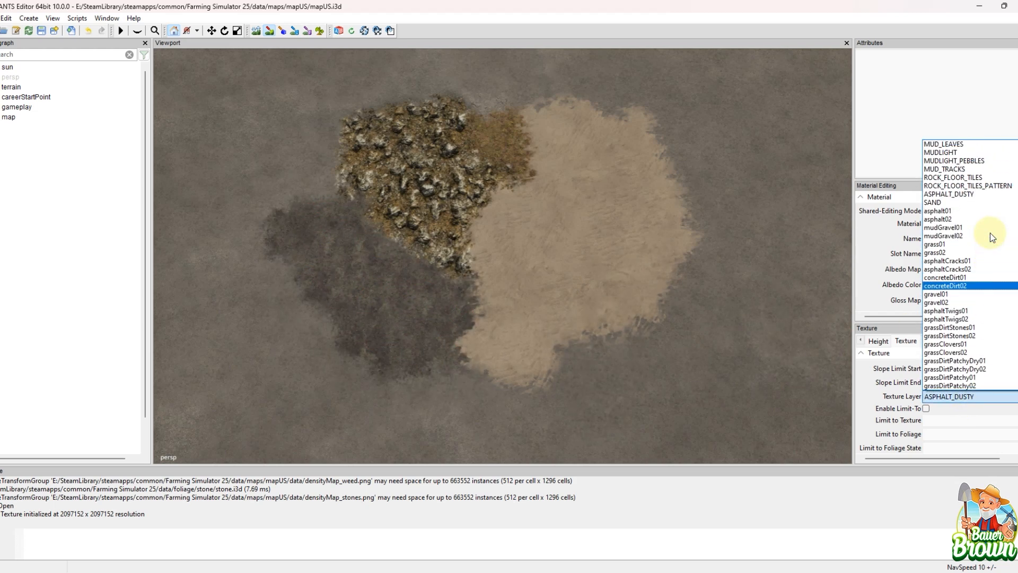
click(973, 179)
mouse_move(592, 234)
mouse_down()
mouse_move(661, 195)
mouse_move(669, 285)
mouse_move(715, 257)
mouse_move(864, 250)
mouse_up()
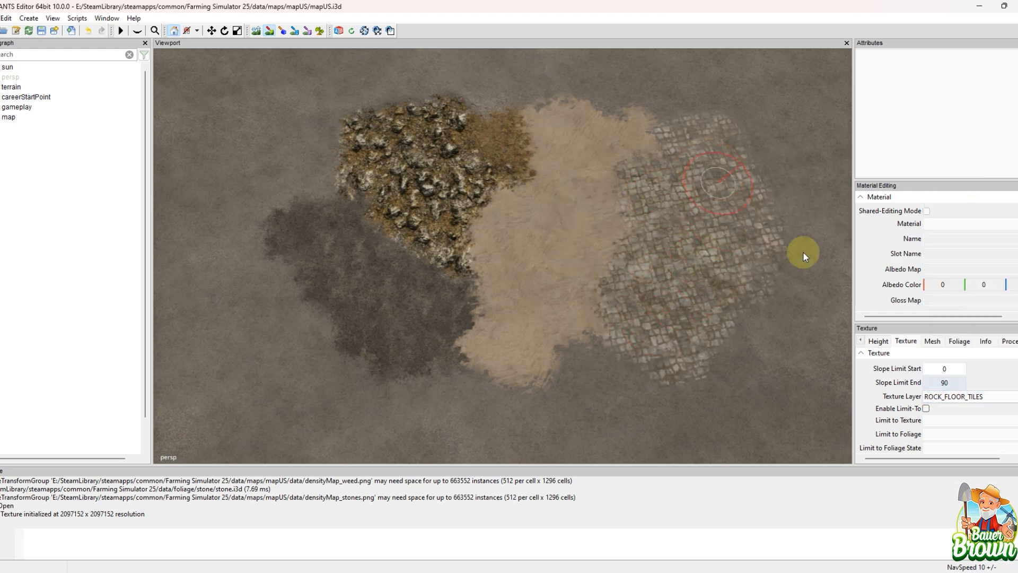
Step: Paint a MUD_GRASS patch between the sand and the rock floor tiles
click(964, 401)
scroll(990, 236, up, 3)
scroll(991, 236, up, 3)
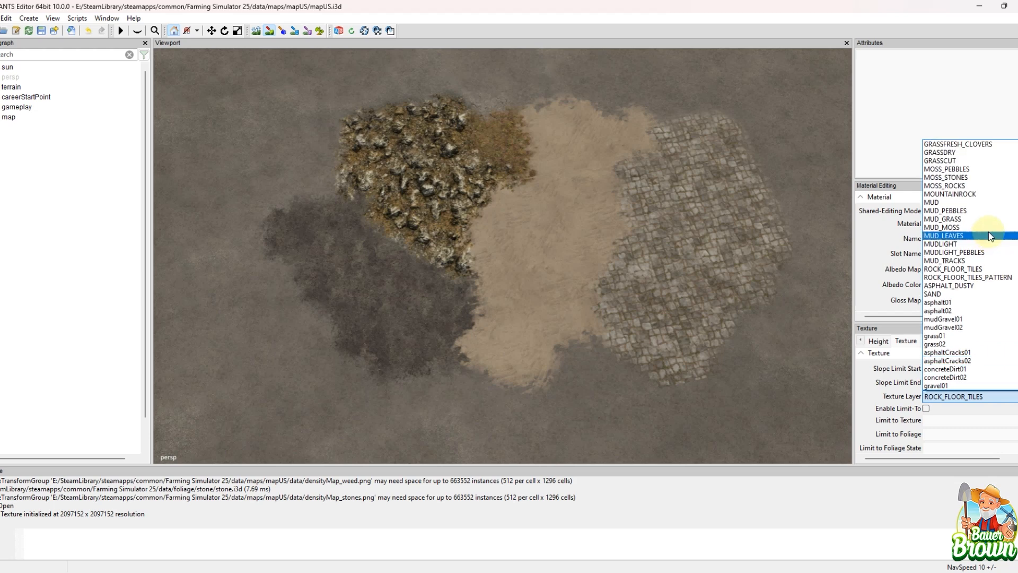
click(981, 241)
mouse_move(568, 254)
mouse_down()
mouse_move(589, 254)
mouse_move(627, 295)
mouse_up()
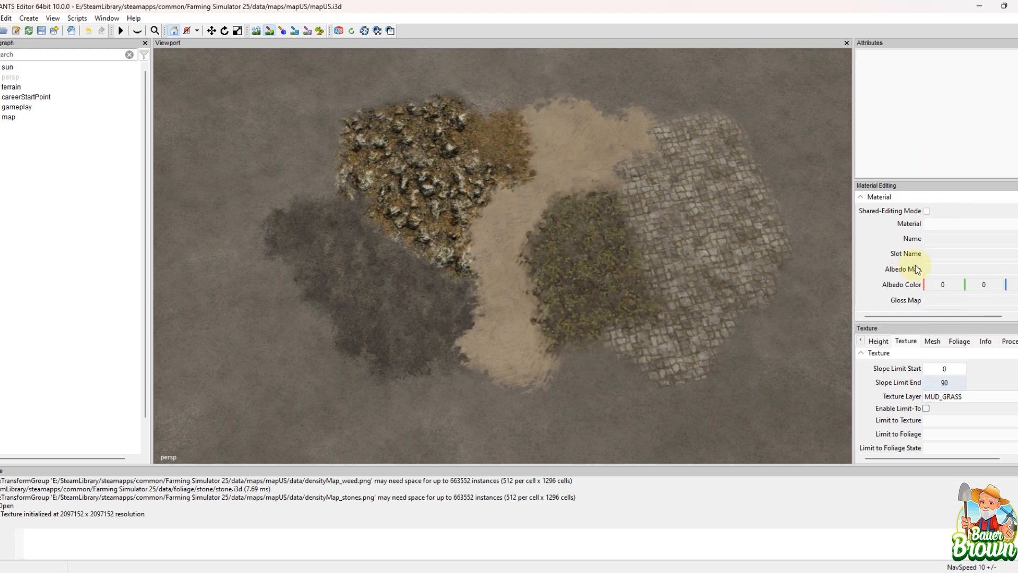
Step: Paint FOREST_ROCK broadly across the sand, mud grass and neighbouring texture patches
click(958, 403)
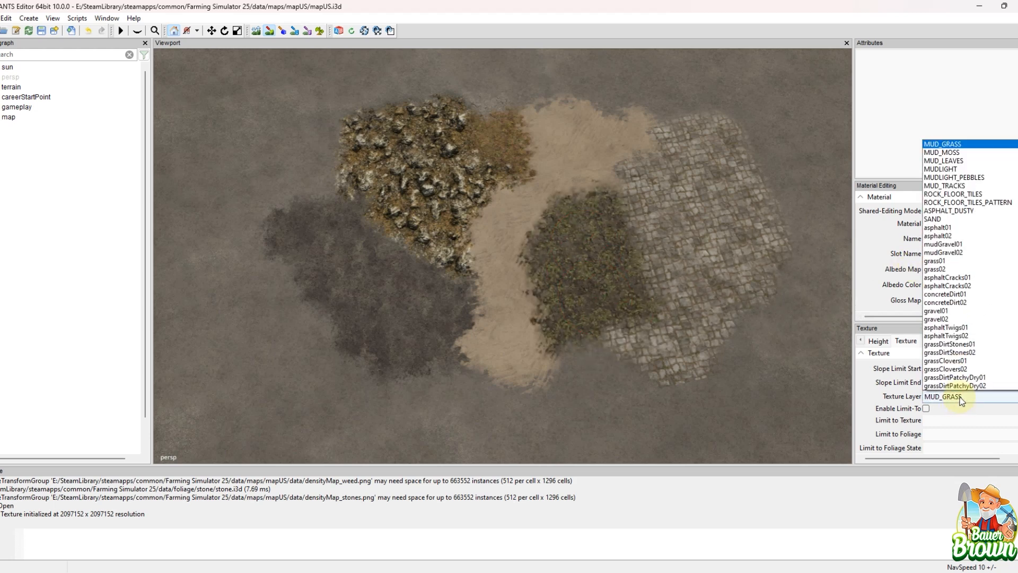
scroll(973, 227, up, 3)
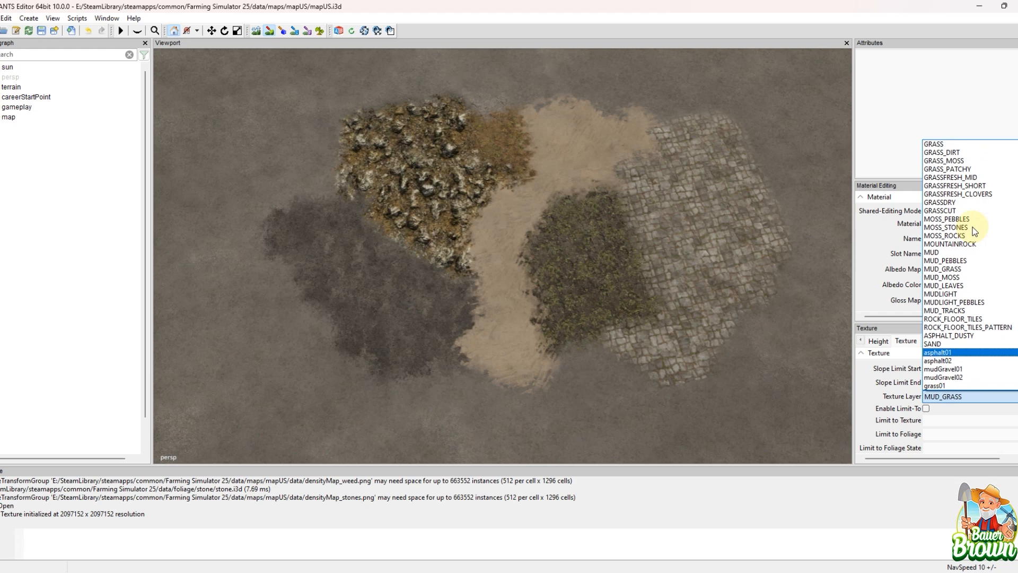
scroll(975, 228, up, 3)
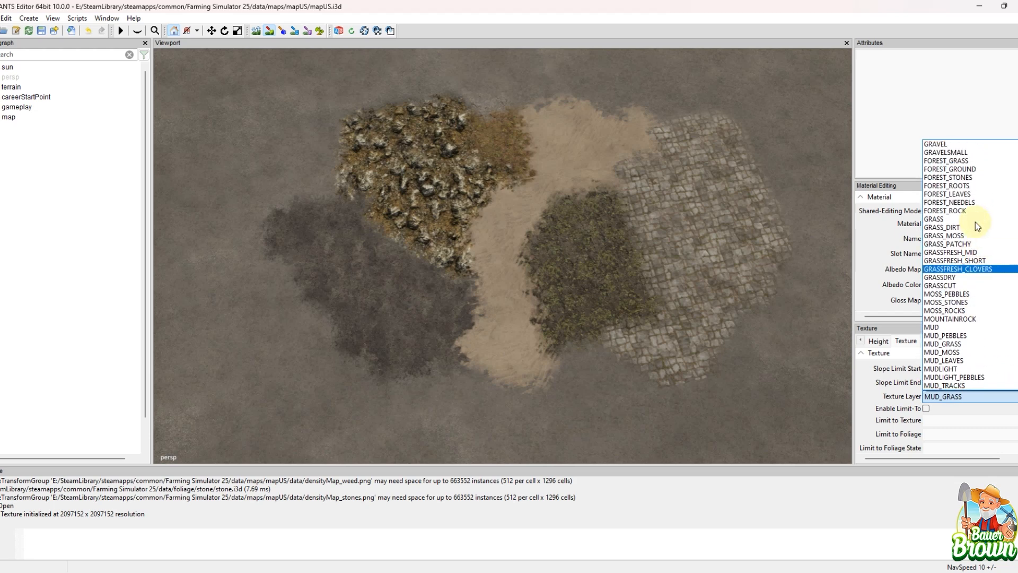
mouse_move(572, 178)
mouse_down()
mouse_move(517, 248)
mouse_move(515, 315)
mouse_move(622, 225)
mouse_move(667, 217)
mouse_move(644, 155)
mouse_move(539, 105)
mouse_move(439, 82)
mouse_move(348, 122)
mouse_up()
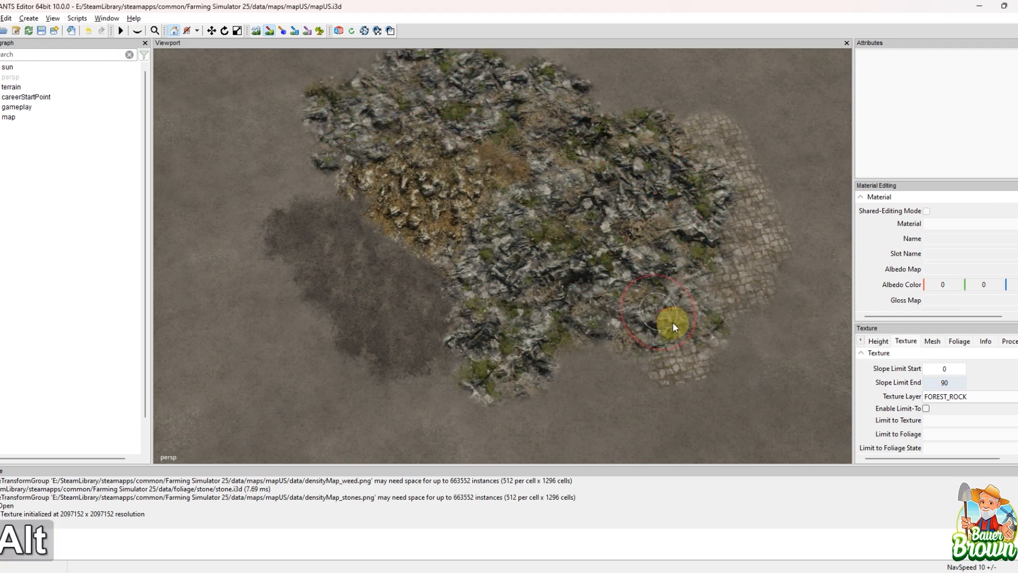
Step: Examine the terrain mesh painting settings and the foliage brush settings, including brush size, slope limits and mouse actions
mouse_move(672, 323)
alt+middle_down()
mouse_move(577, 290)
mouse_move(550, 332)
mouse_move(482, 247)
alt+middle_up()
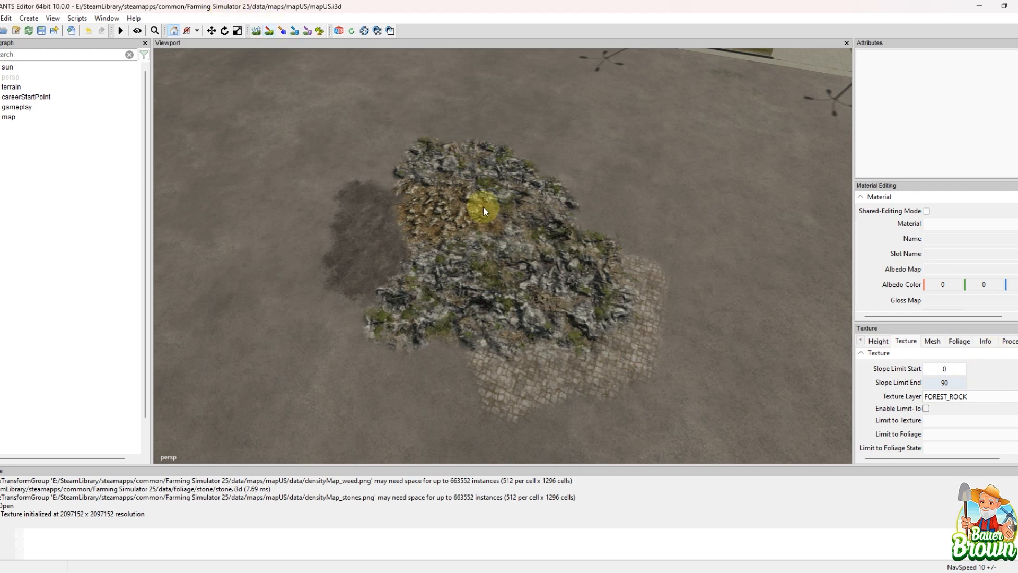
click(932, 342)
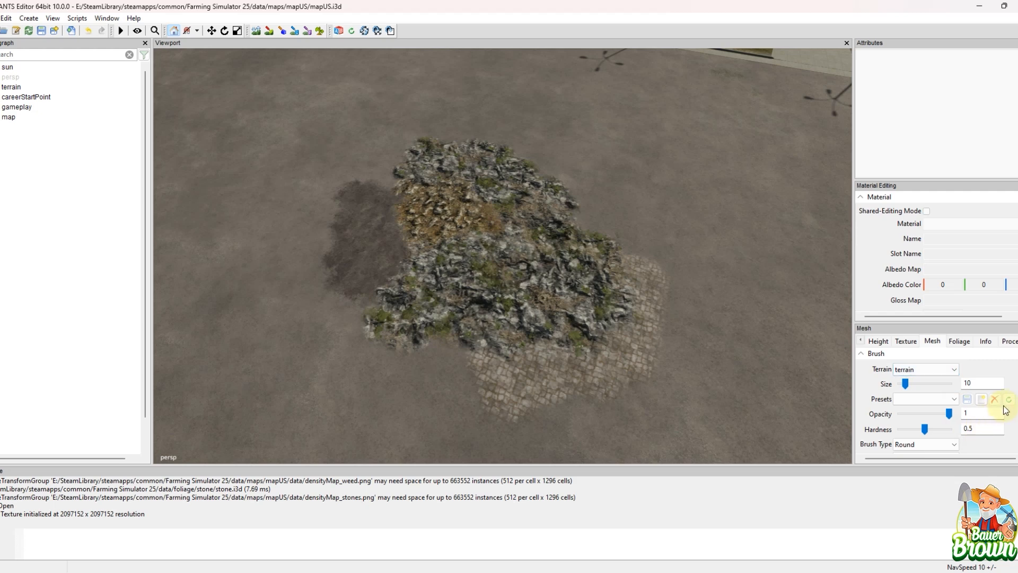
scroll(1006, 409, down, 2)
scroll(1006, 412, down, 3)
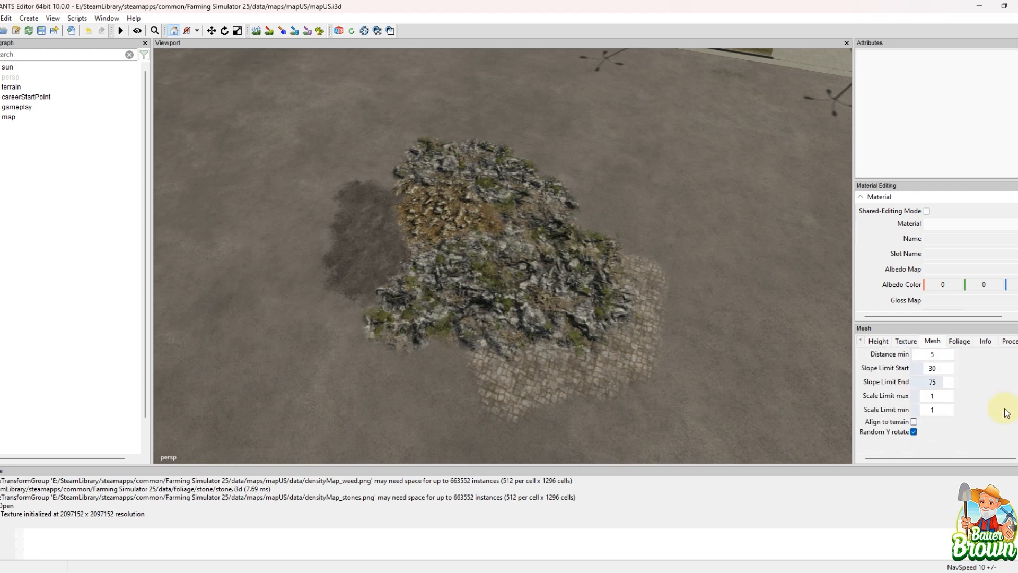
scroll(1006, 413, up, 3)
click(959, 341)
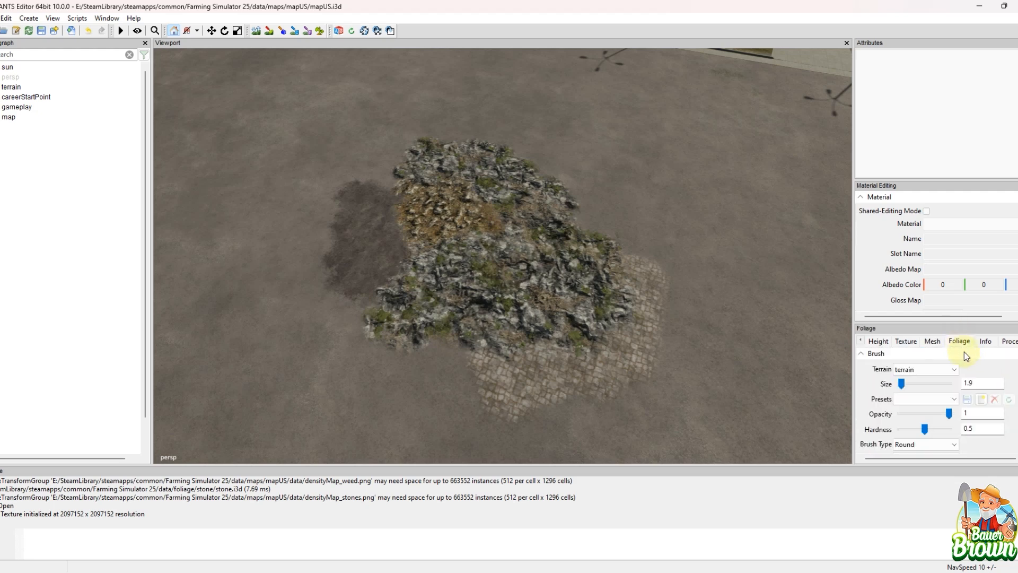
scroll(1010, 413, down, 2)
scroll(1013, 413, down, 2)
scroll(1014, 416, up, 1)
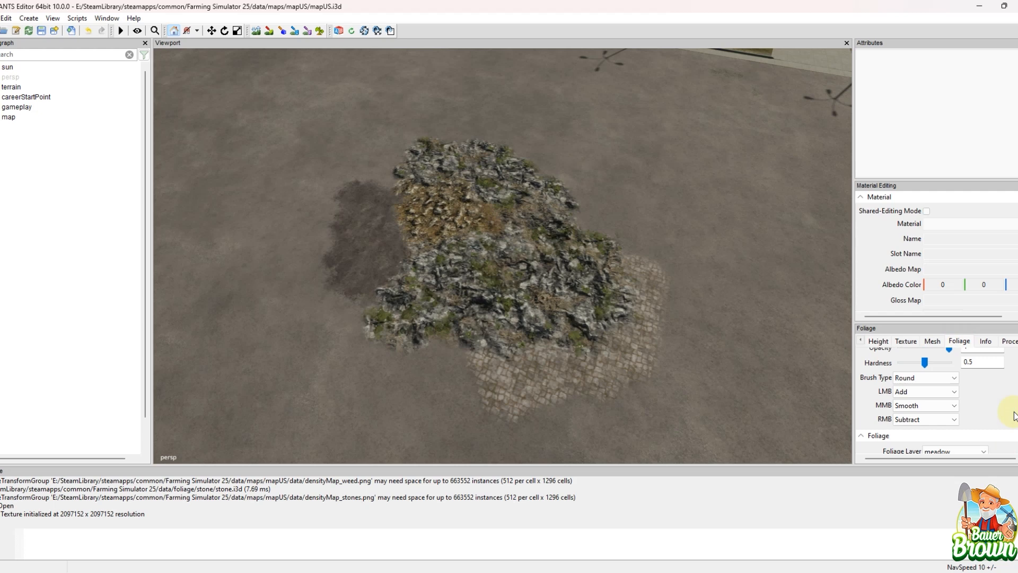
scroll(1013, 414, up, 1)
scroll(1011, 412, up, 2)
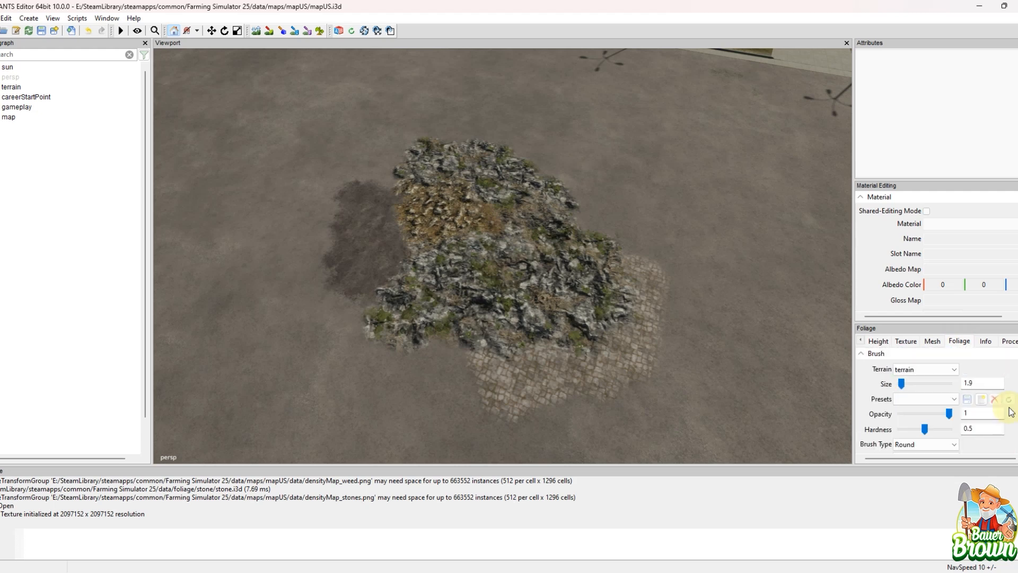
Step: Paint a decoBush foliage patch in the Blueberry Small state on the terrain, beside the rocks and floor tiles
click(908, 370)
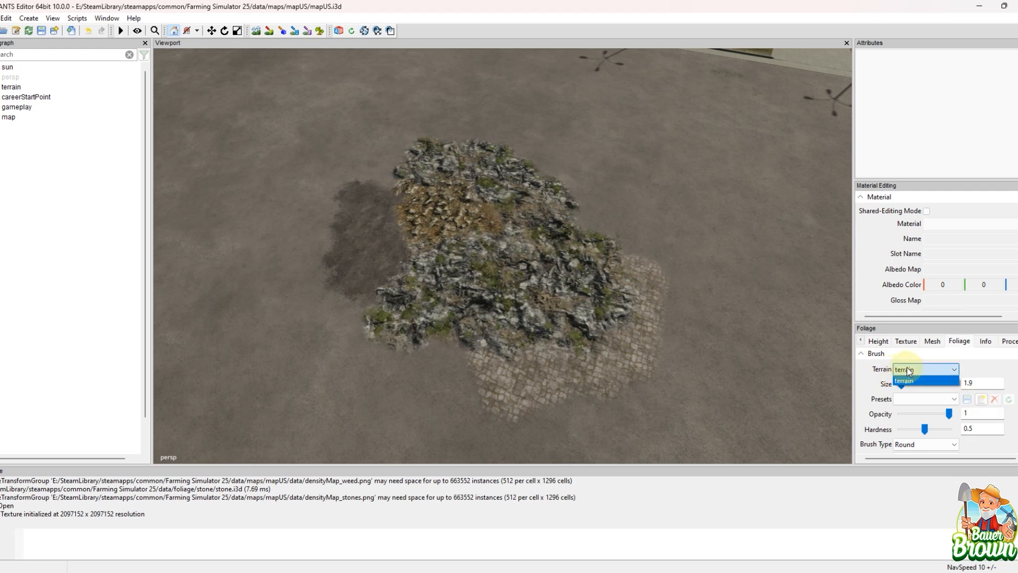
click(908, 380)
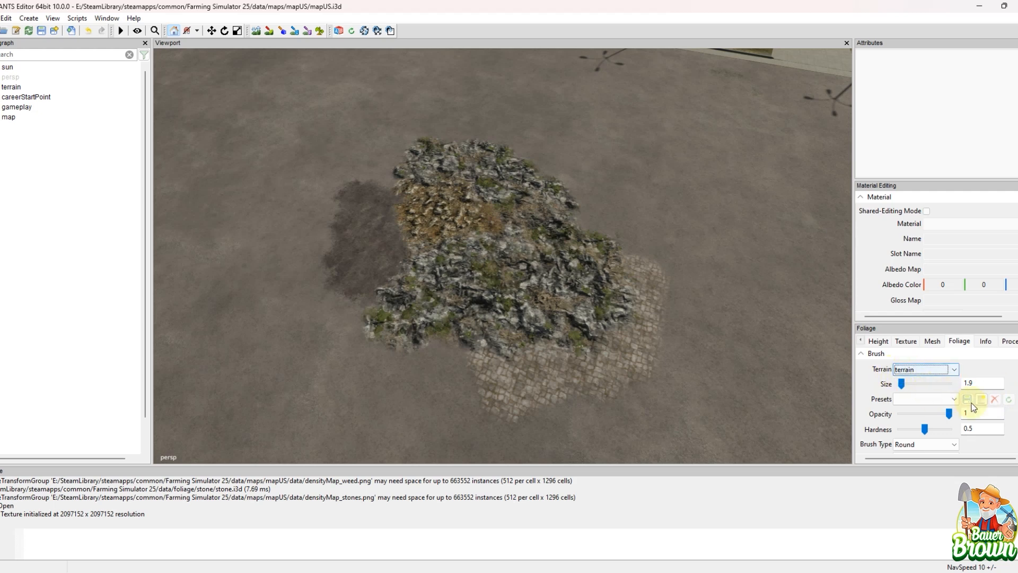
scroll(1010, 411, down, 5)
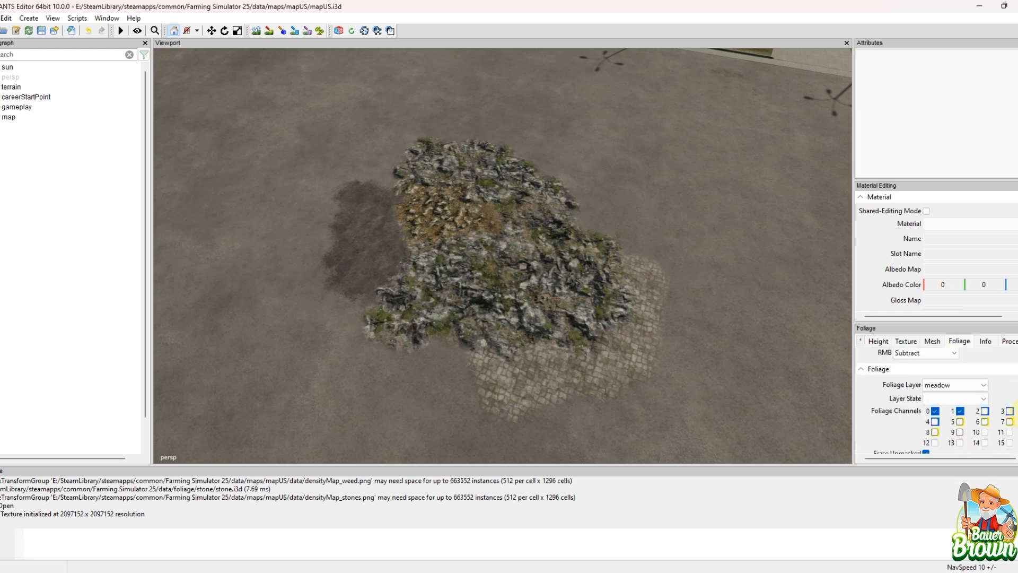
click(978, 383)
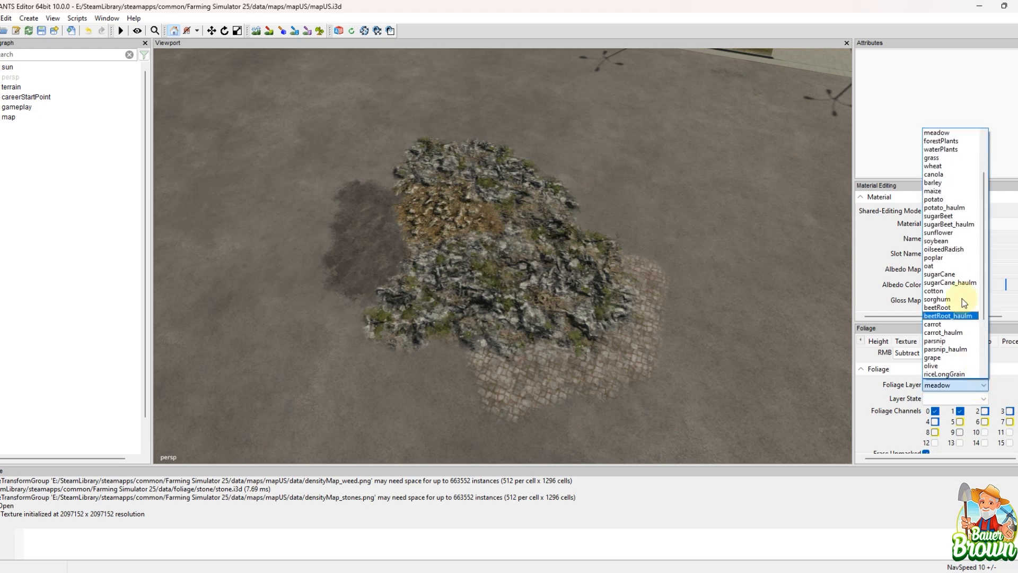
scroll(985, 199, up, 2)
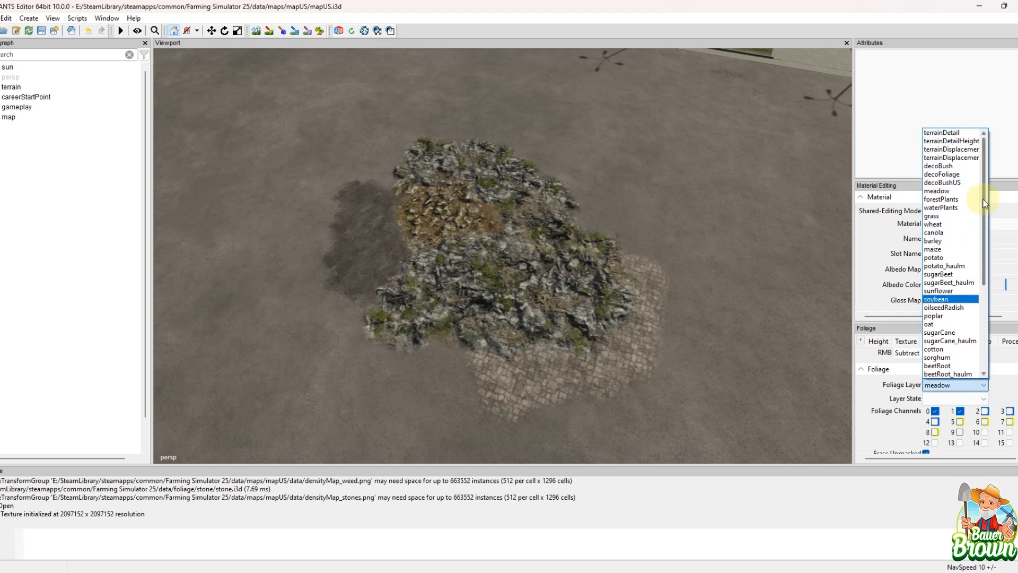
click(952, 167)
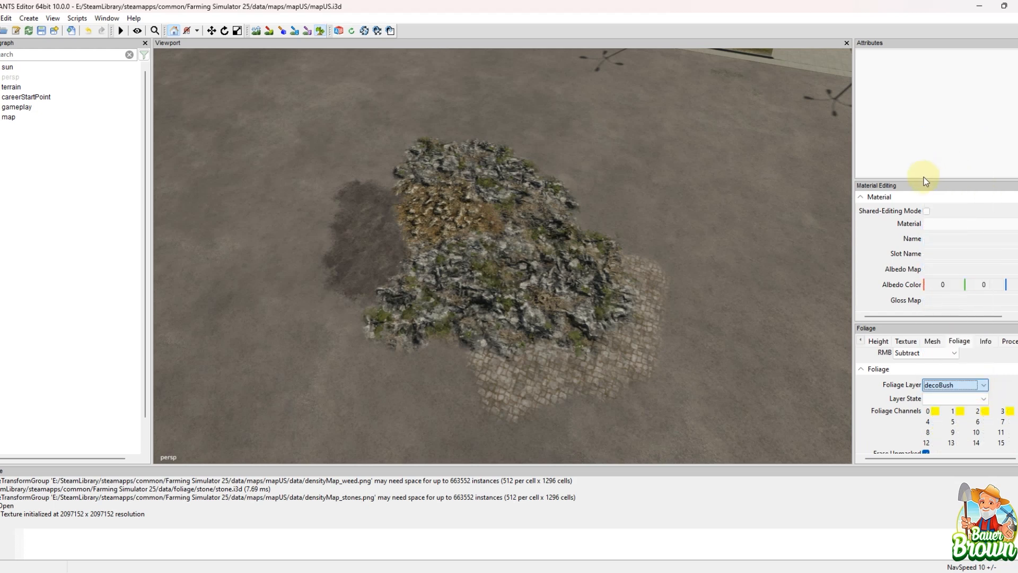
click(938, 397)
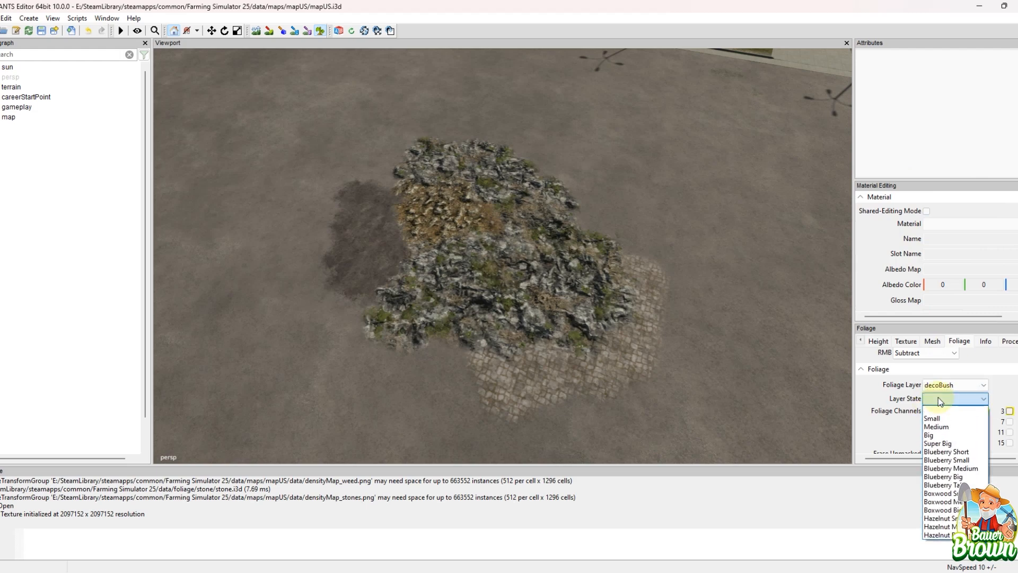
click(948, 460)
mouse_move(656, 251)
mouse_down()
mouse_move(677, 249)
mouse_move(680, 278)
mouse_up()
alt+scroll(673, 353, down, 3)
alt+drag(674, 355, 653, 341)
alt+middle_drag(653, 343, 606, 345)
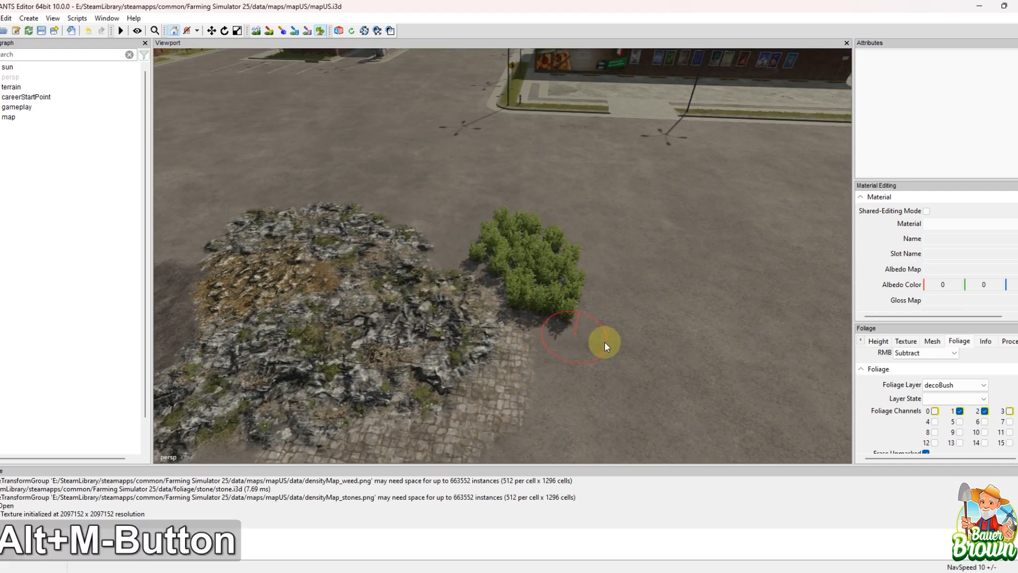
Step: Paint tall decoBushUS bushes in the dynamite03 state on the pavement beside the blueberry bushes
click(975, 387)
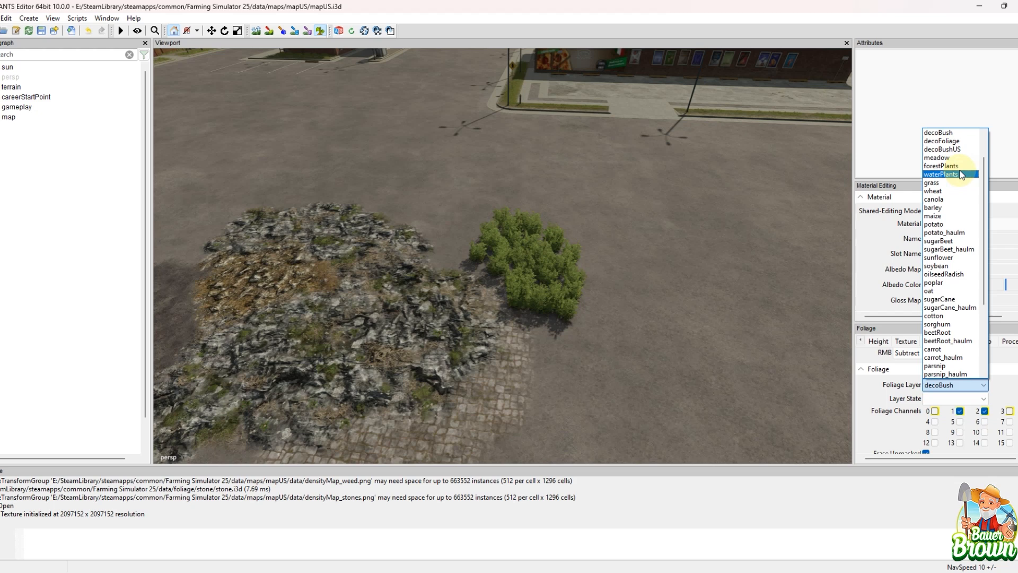
click(961, 149)
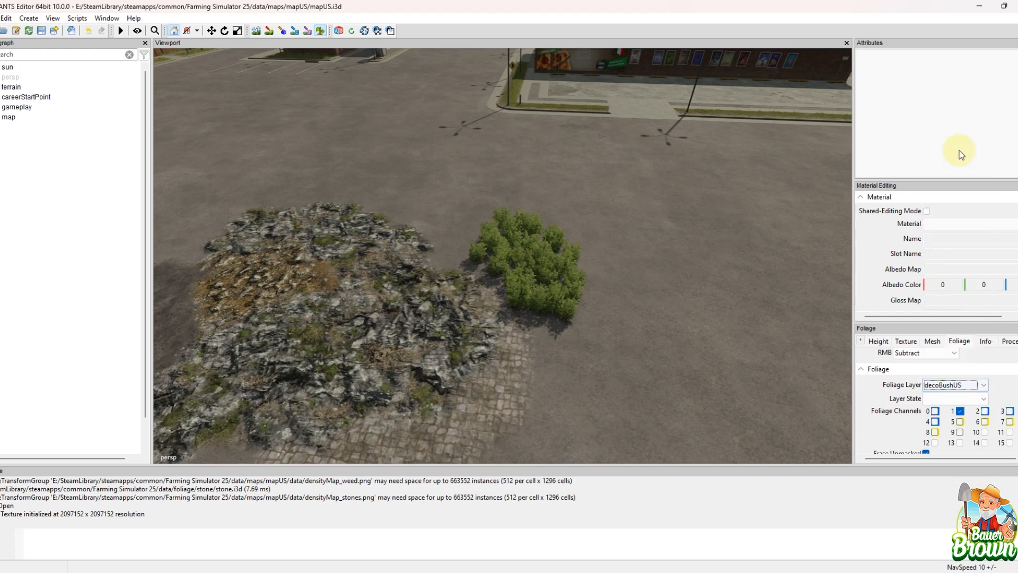
click(963, 399)
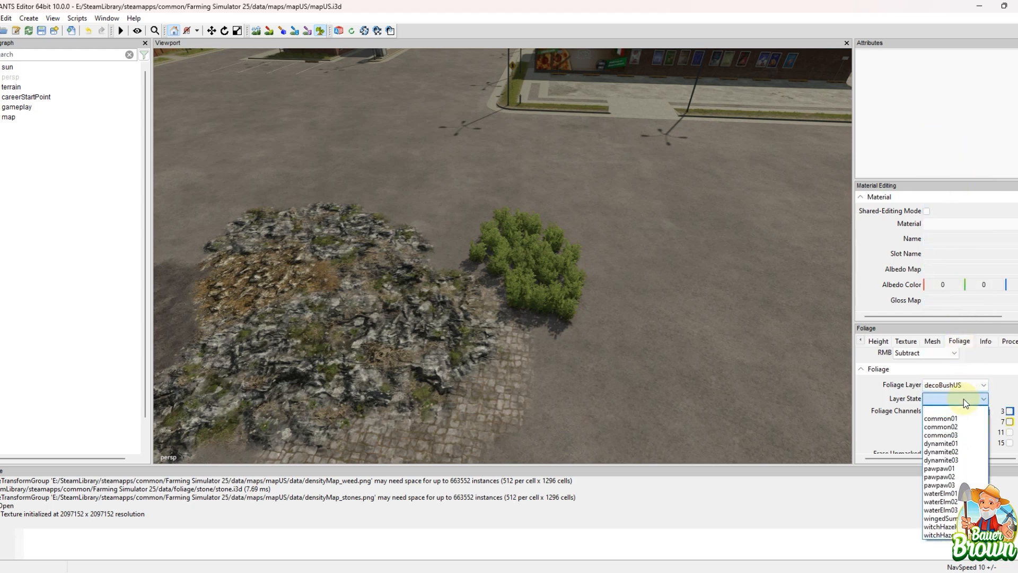
click(962, 399)
click(967, 401)
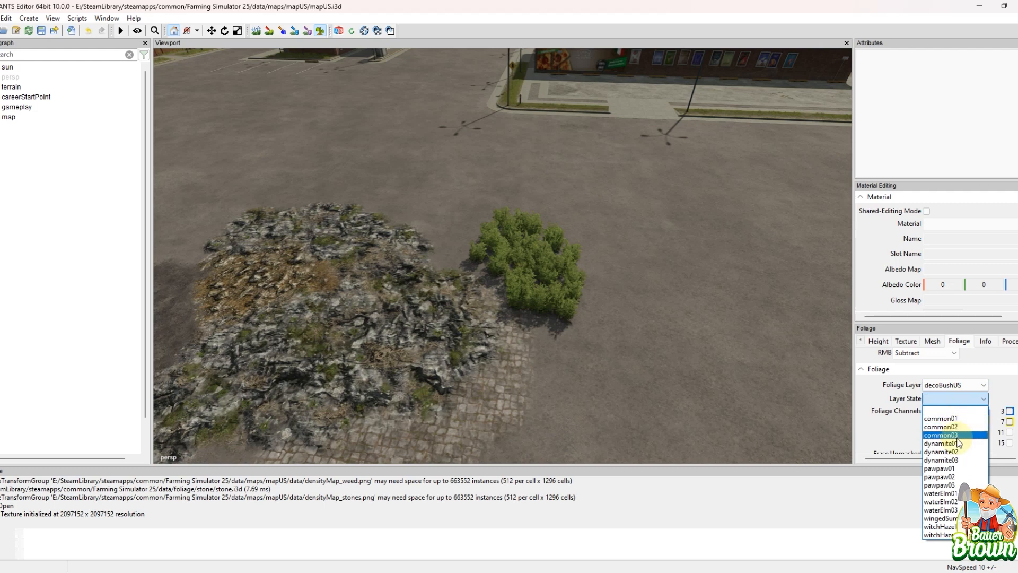
click(963, 459)
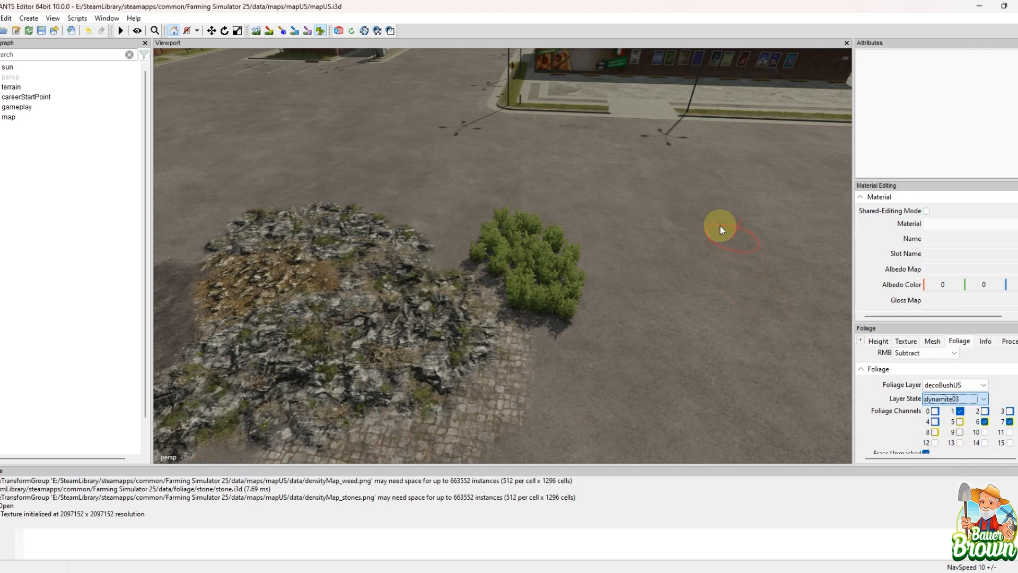
drag(663, 250, 707, 324)
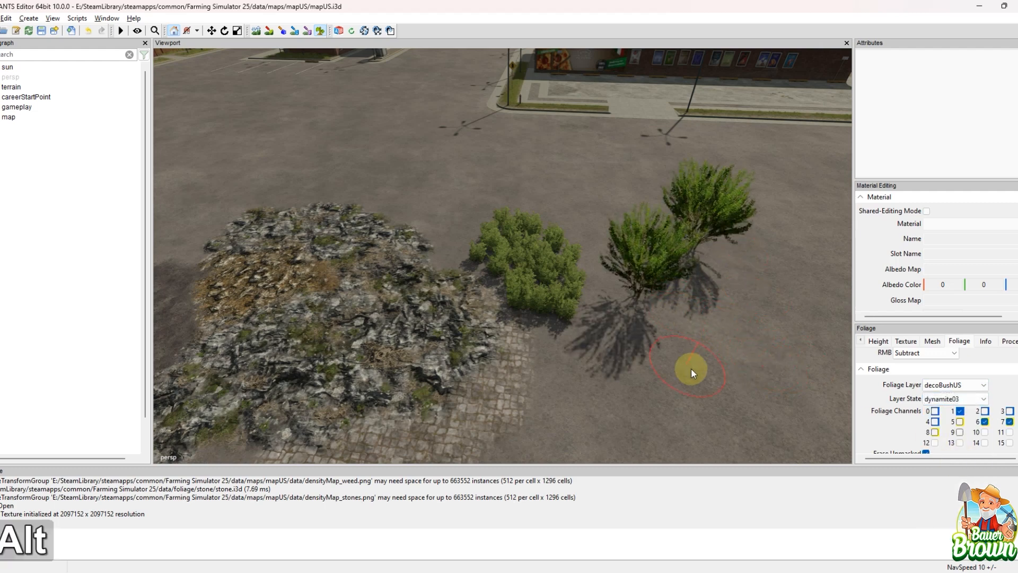
mouse_move(691, 368)
alt+middle_down()
mouse_move(585, 374)
mouse_move(603, 356)
mouse_move(514, 326)
mouse_move(598, 325)
alt+middle_up()
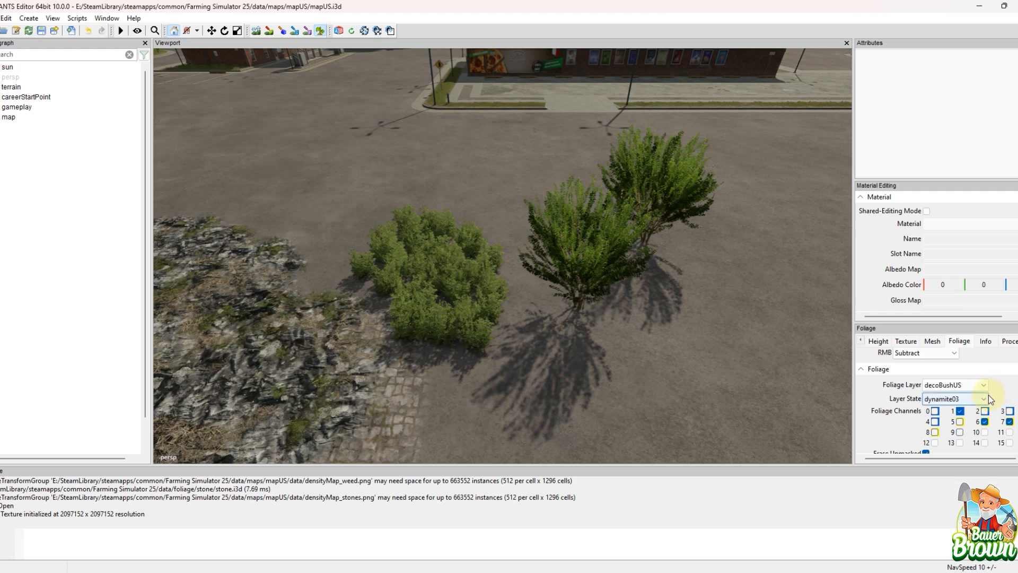
Step: Paint a round decoFoliage patch of papaverRhoeas in front of the tall dynamite bushes
click(976, 398)
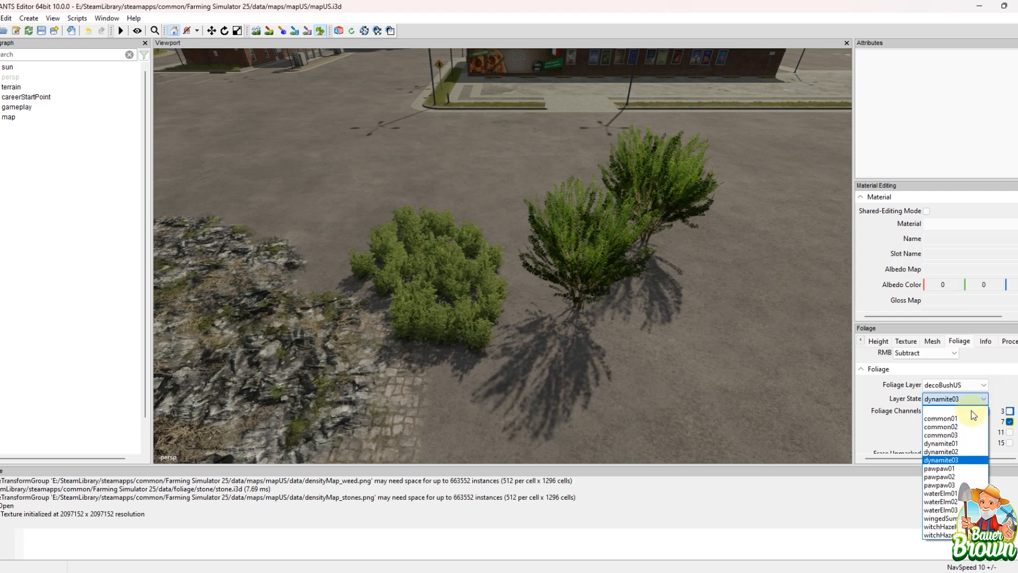
click(977, 384)
click(977, 385)
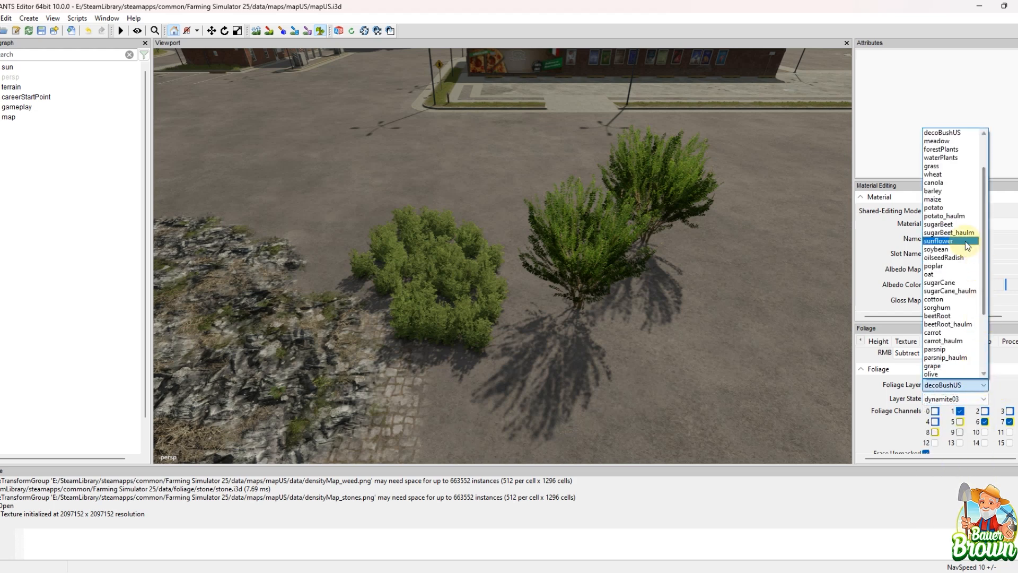
scroll(945, 225, up, 1)
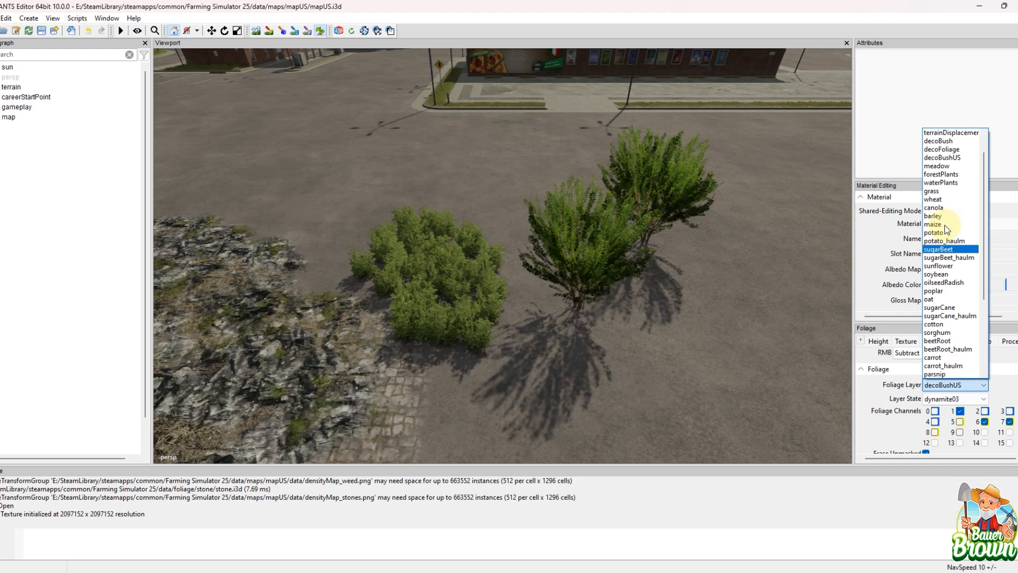
click(953, 151)
click(962, 399)
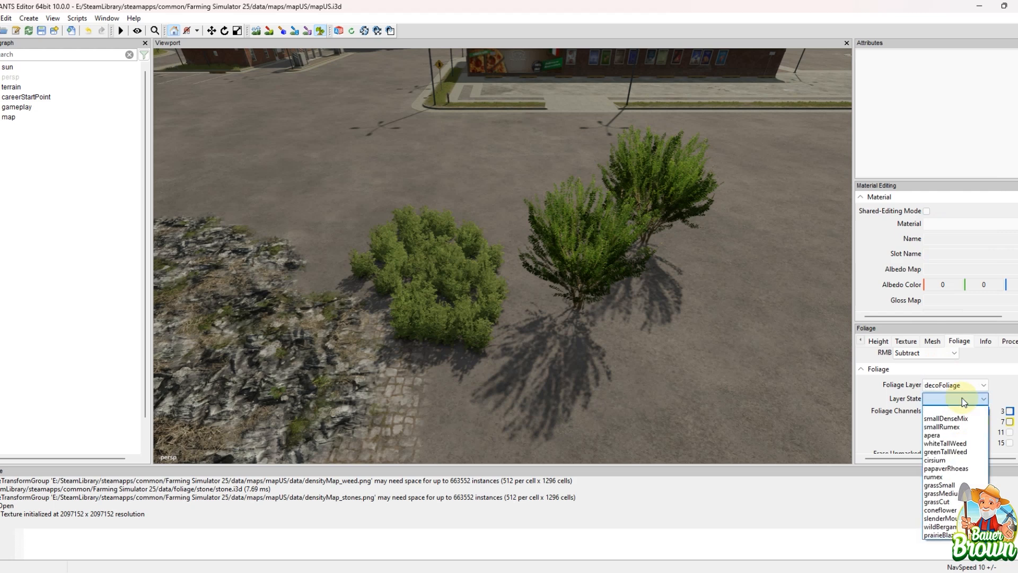
click(961, 469)
click(636, 353)
mouse_move(739, 367)
alt+middle_down()
mouse_move(717, 284)
mouse_move(790, 371)
alt+middle_up()
Step: Paint a decoFoliage patch in the slenderMountain state between the red papaverRhoeas flowers and the floor tiles
click(928, 399)
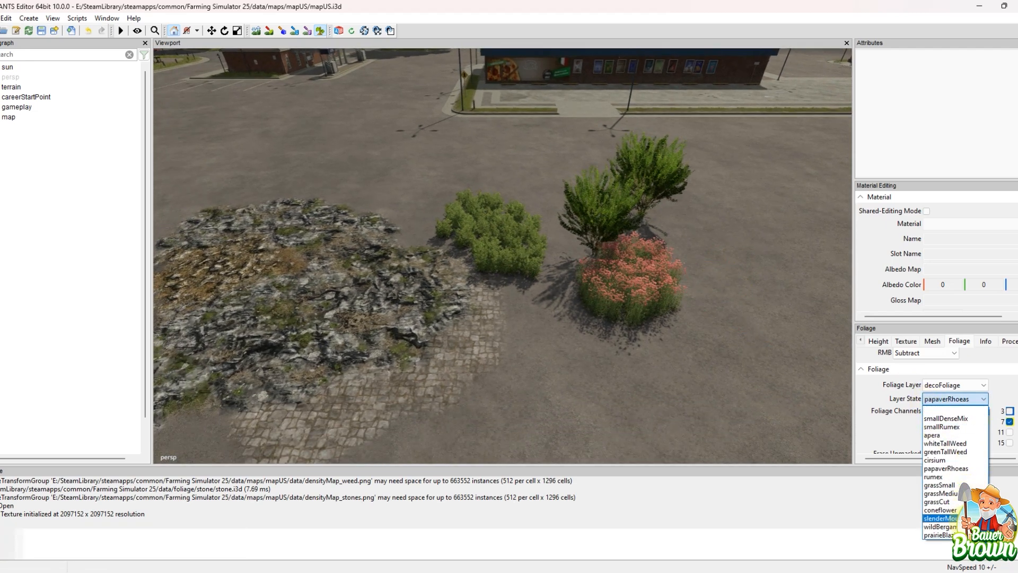
click(940, 518)
mouse_move(626, 392)
mouse_down()
mouse_move(610, 368)
mouse_move(666, 372)
mouse_up()
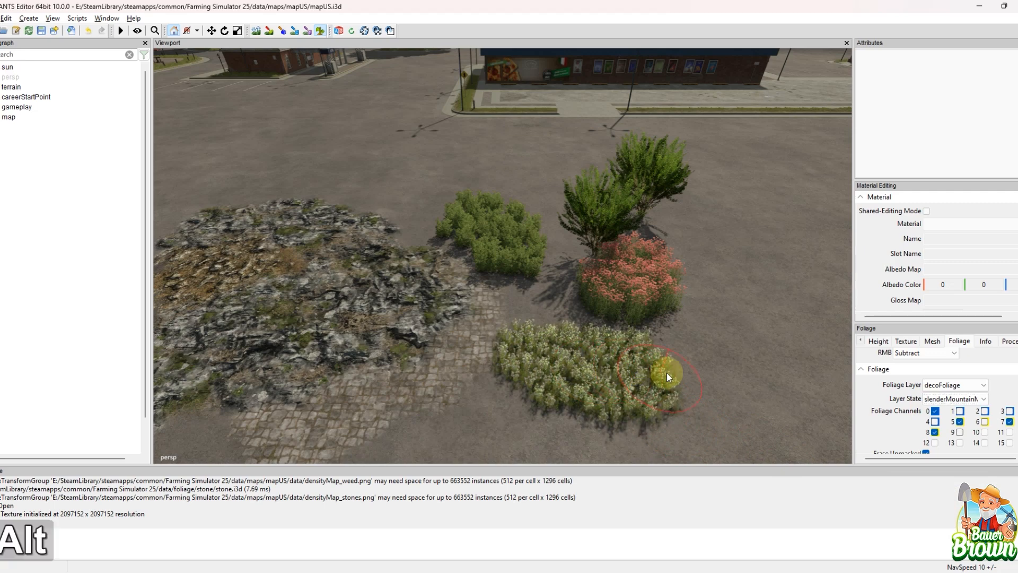
alt+middle_drag(813, 409, 915, 361)
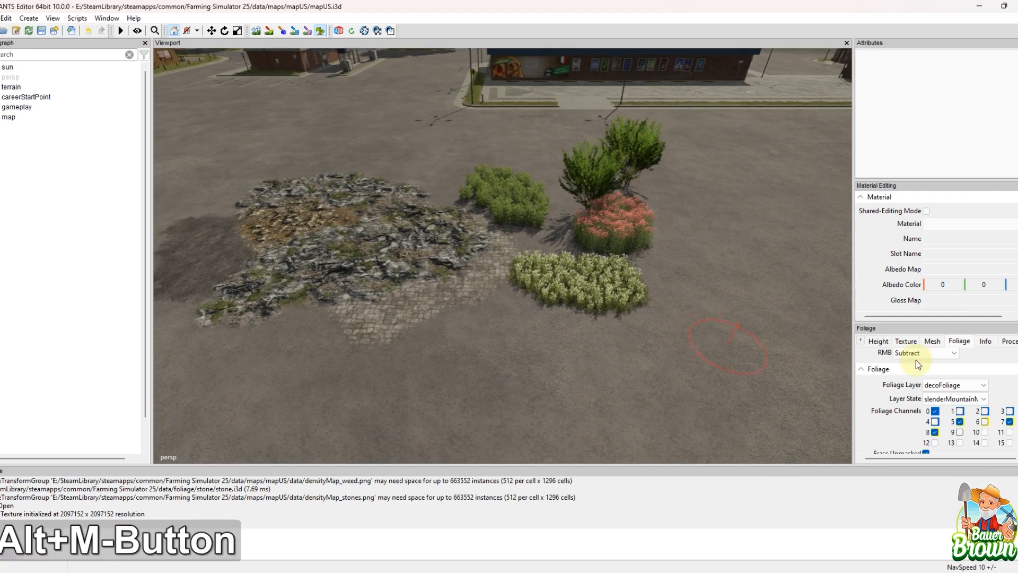
Step: Paint a decoFoliage patch of wildBergamot on the open pavement in front of the slenderMountain plants
click(936, 407)
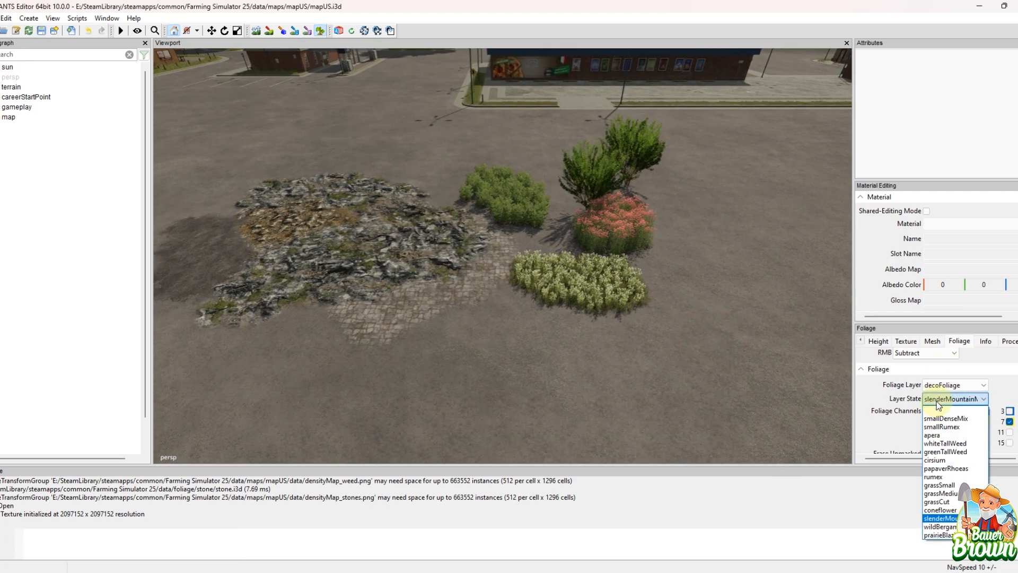
click(941, 530)
drag(606, 411, 535, 382)
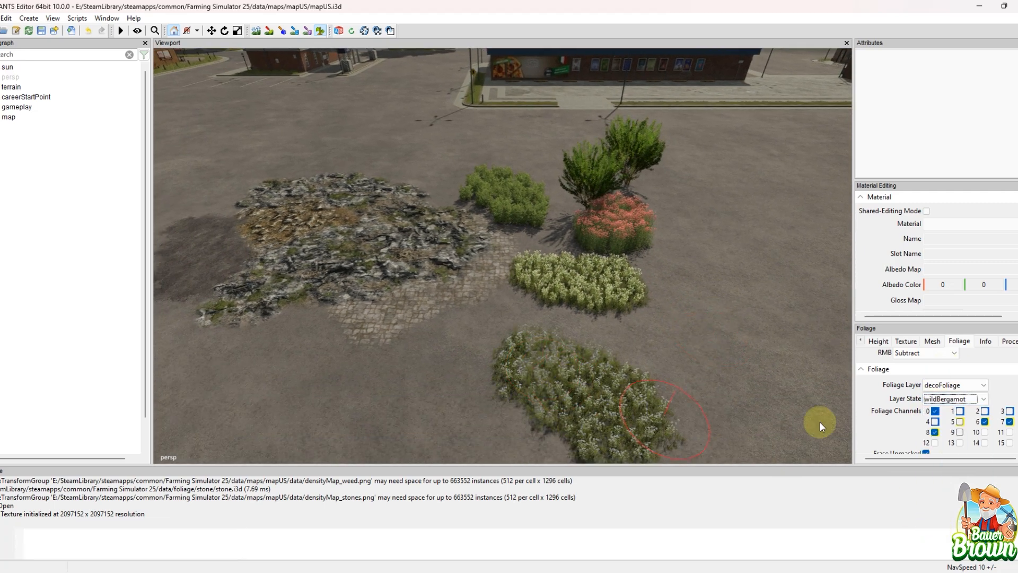
Step: Paint a decoFoliage patch of prairieBlazingStar between the wildBergamot patch and the rocky ground
click(950, 399)
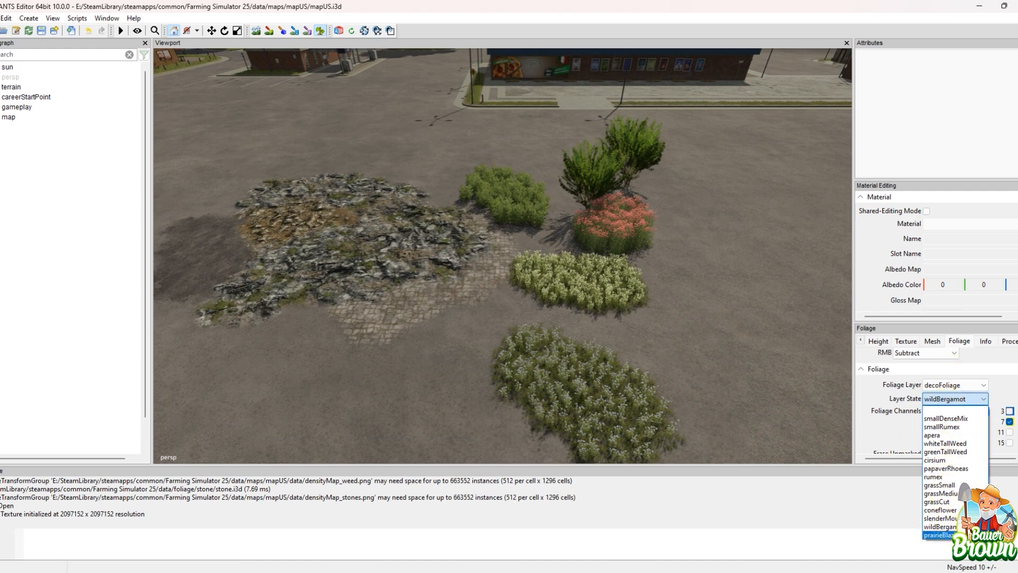
click(940, 535)
mouse_move(457, 339)
mouse_down()
mouse_move(379, 359)
mouse_move(416, 366)
mouse_up()
mouse_move(416, 366)
alt+middle_down()
mouse_move(465, 337)
mouse_move(527, 346)
alt+middle_up()
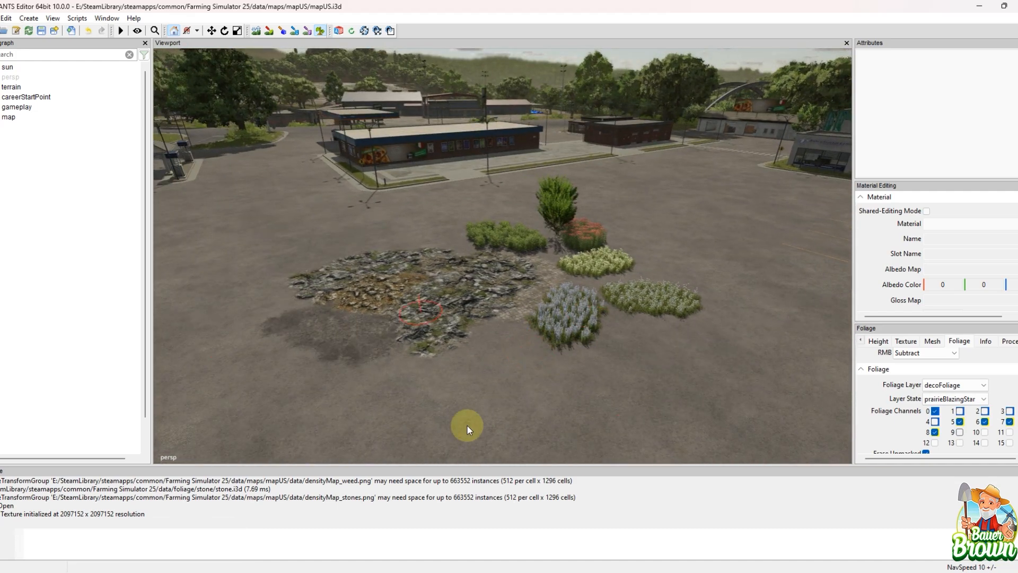
Step: Switch to terrain mesh paint mode near the large store building and review its distance, slope and scale limits
mouse_move(714, 291)
alt+middle_down()
mouse_move(619, 296)
mouse_move(495, 349)
mouse_move(526, 345)
mouse_move(521, 338)
mouse_move(556, 321)
mouse_move(484, 385)
mouse_move(616, 378)
alt+middle_up()
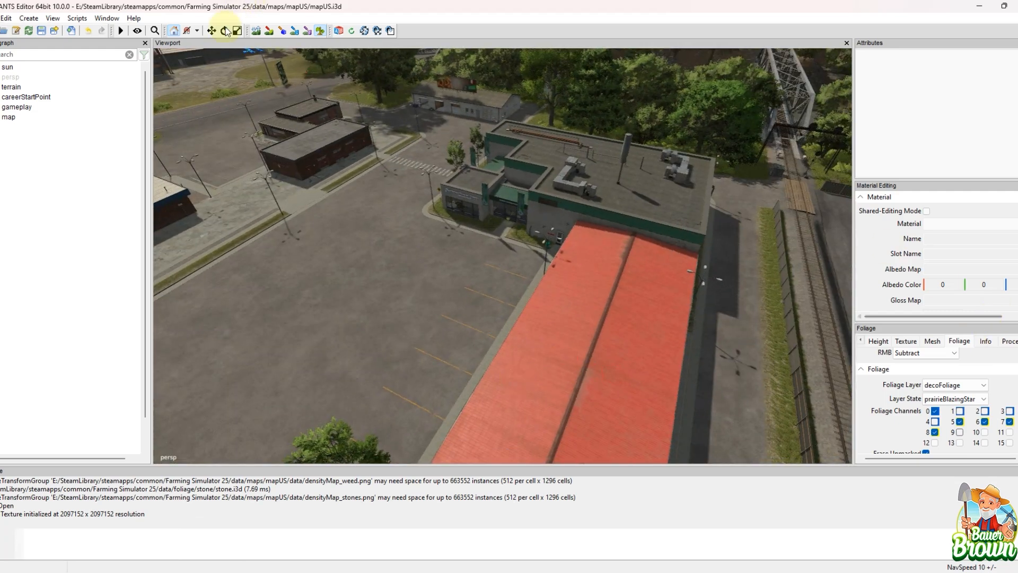
click(282, 31)
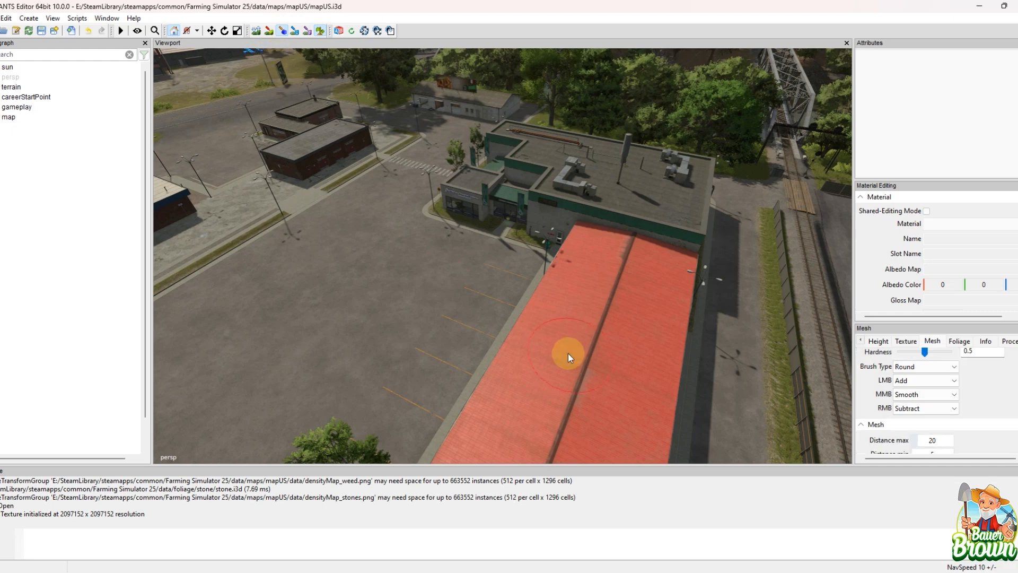
scroll(973, 397, down, 3)
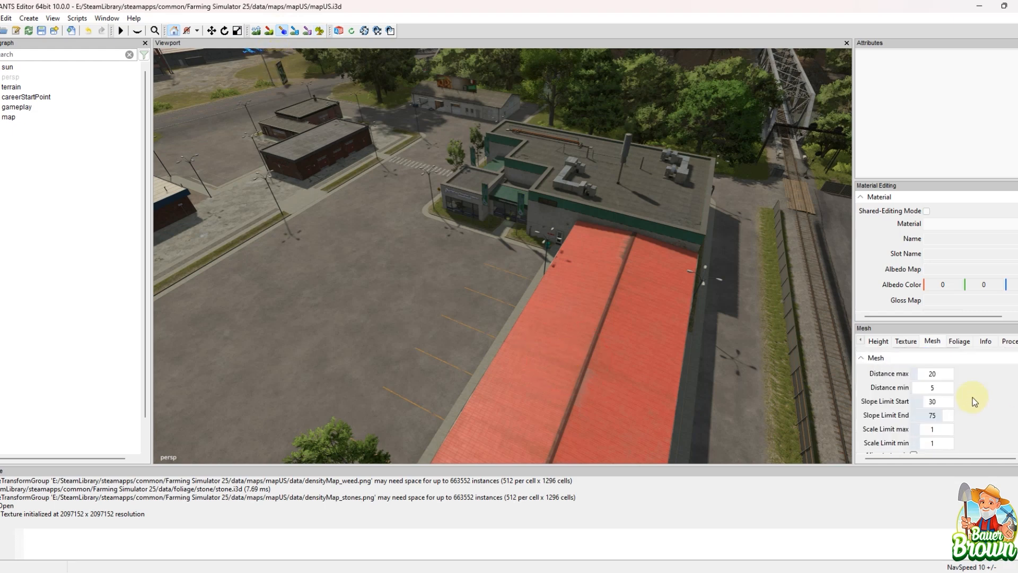
Step: Switch to terrain info layer paint mode and examine the environment layer's Open Land coverage along the river
click(295, 32)
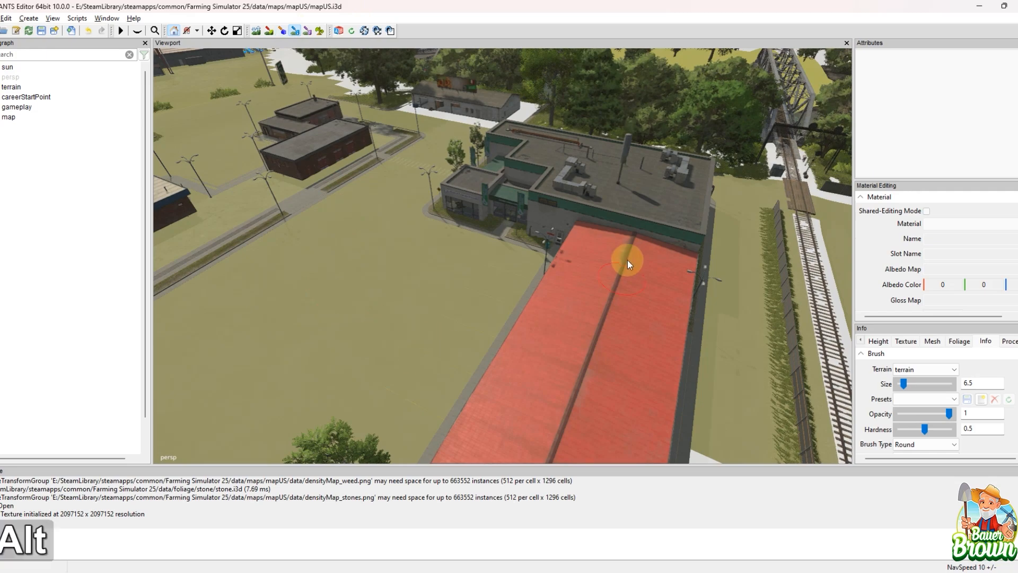
mouse_move(627, 260)
alt+middle_down()
mouse_move(212, 359)
mouse_move(159, 318)
mouse_move(407, 323)
mouse_move(468, 395)
mouse_move(532, 248)
mouse_move(561, 283)
mouse_move(603, 276)
mouse_move(526, 359)
mouse_move(420, 381)
mouse_move(505, 289)
mouse_move(374, 373)
mouse_move(510, 346)
mouse_move(430, 328)
mouse_move(495, 365)
mouse_move(574, 357)
mouse_move(472, 339)
mouse_move(504, 367)
mouse_move(520, 355)
mouse_move(478, 299)
mouse_move(532, 276)
mouse_move(463, 380)
mouse_move(565, 344)
alt+middle_up()
scroll(1015, 403, down, 2)
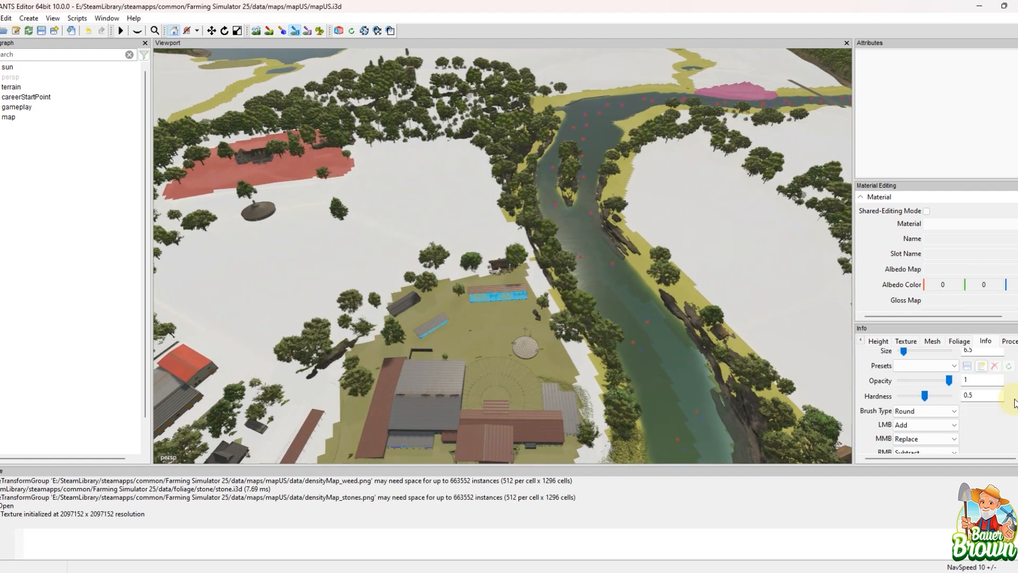
scroll(1014, 404, down, 3)
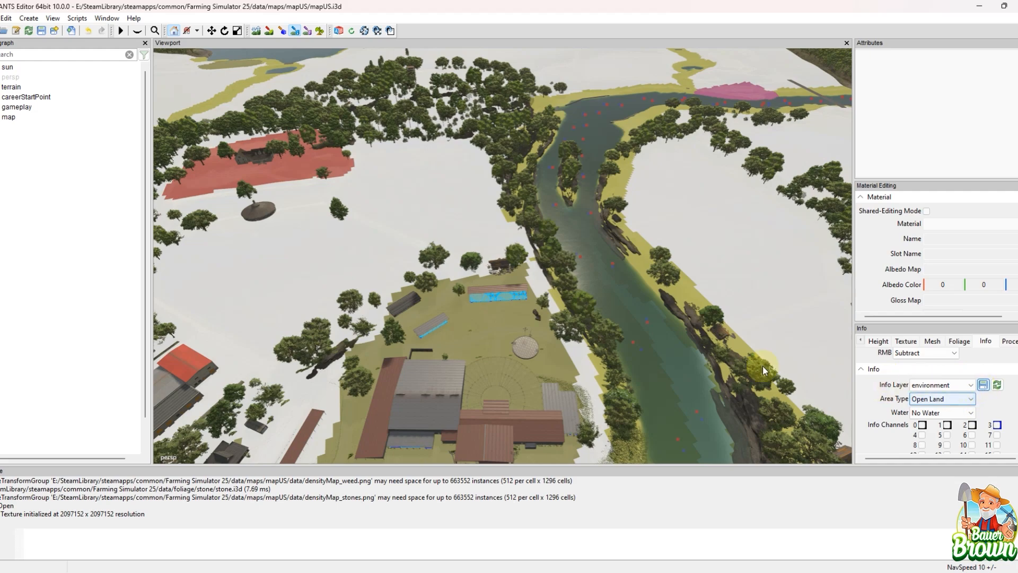
alt+drag(575, 304, 402, 361)
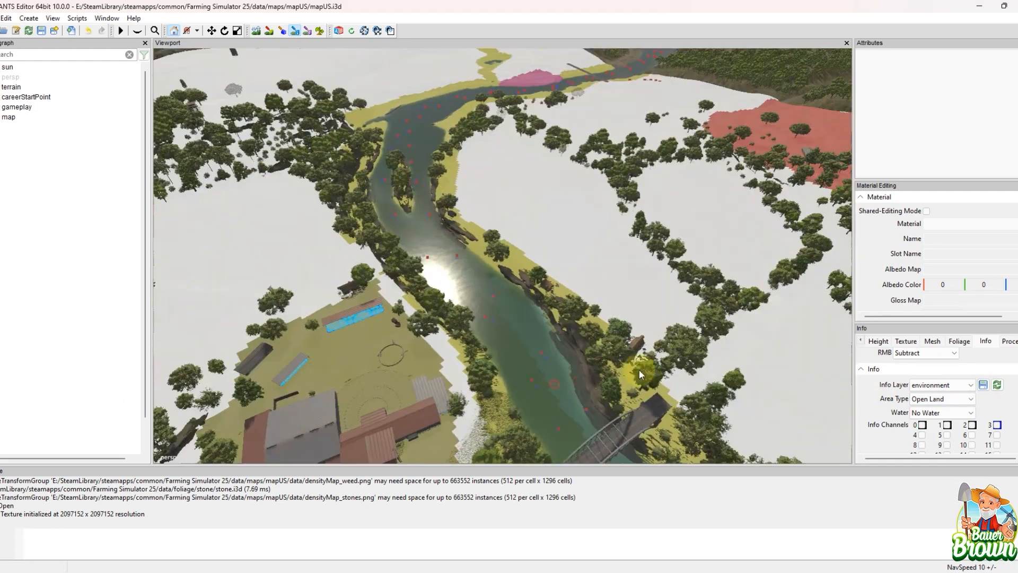
Step: Review the area types offered for the environment layer and inspect the coverage around the town
click(957, 402)
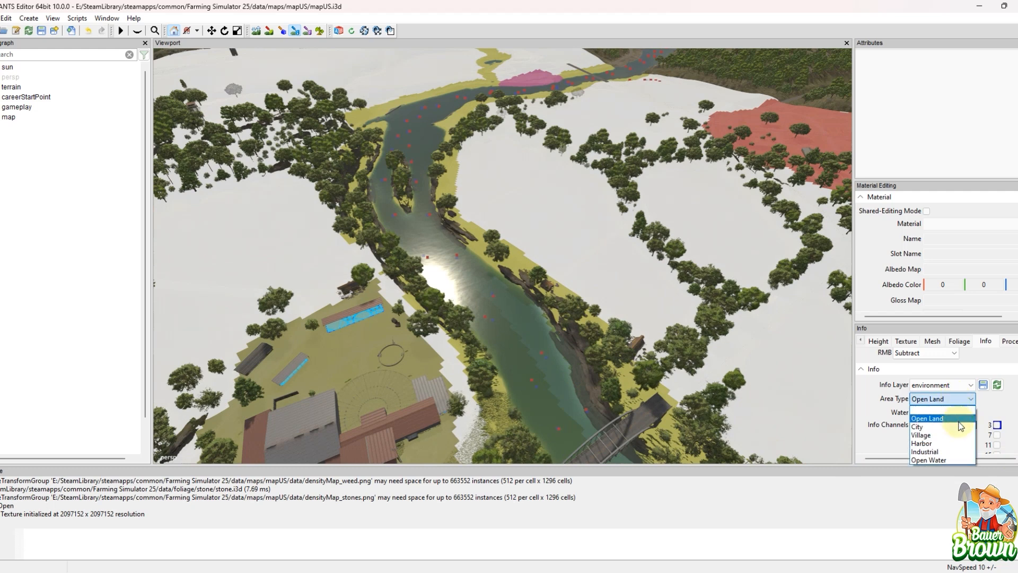
key(alt)
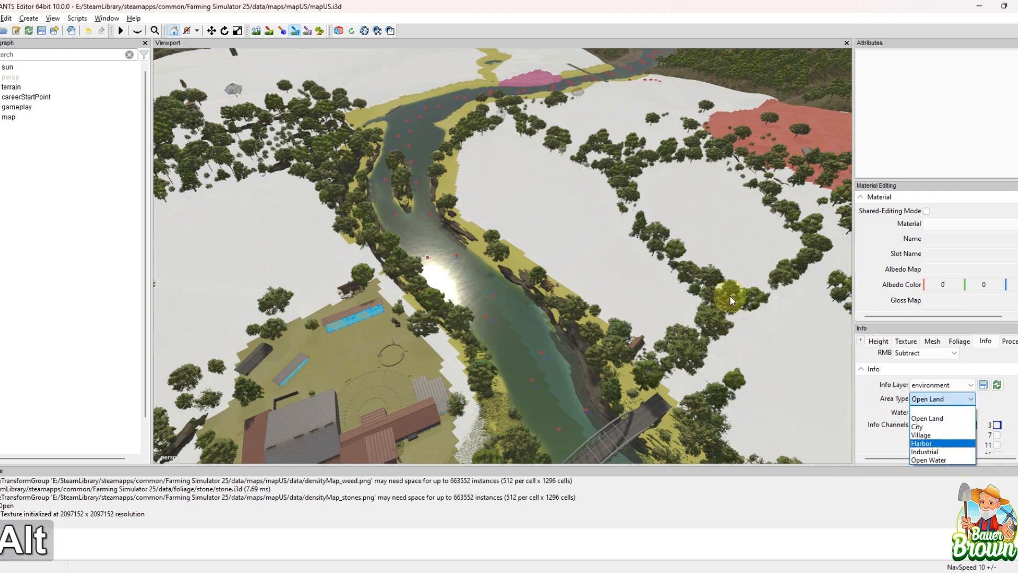
alt+click(646, 308)
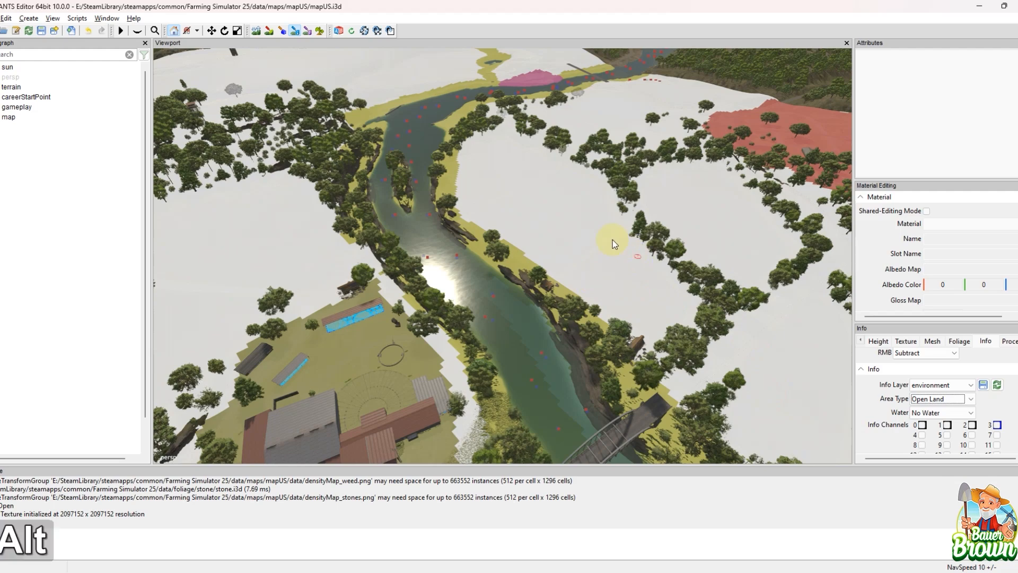
alt+drag(612, 240, 409, 237)
alt+middle_drag(408, 236, 543, 364)
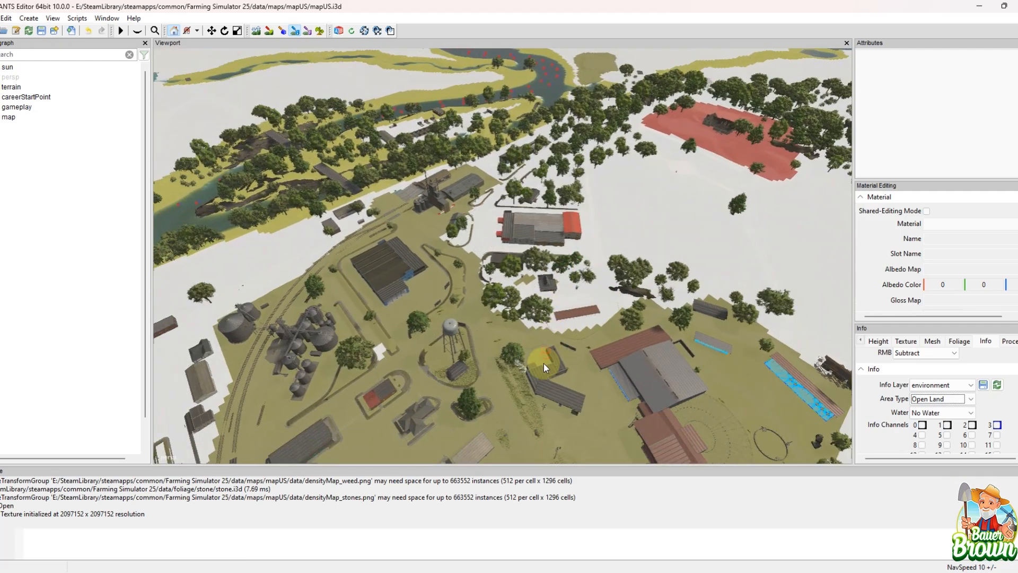
Step: Display the environment layer's City and Village area types and survey their coverage across the map
click(954, 398)
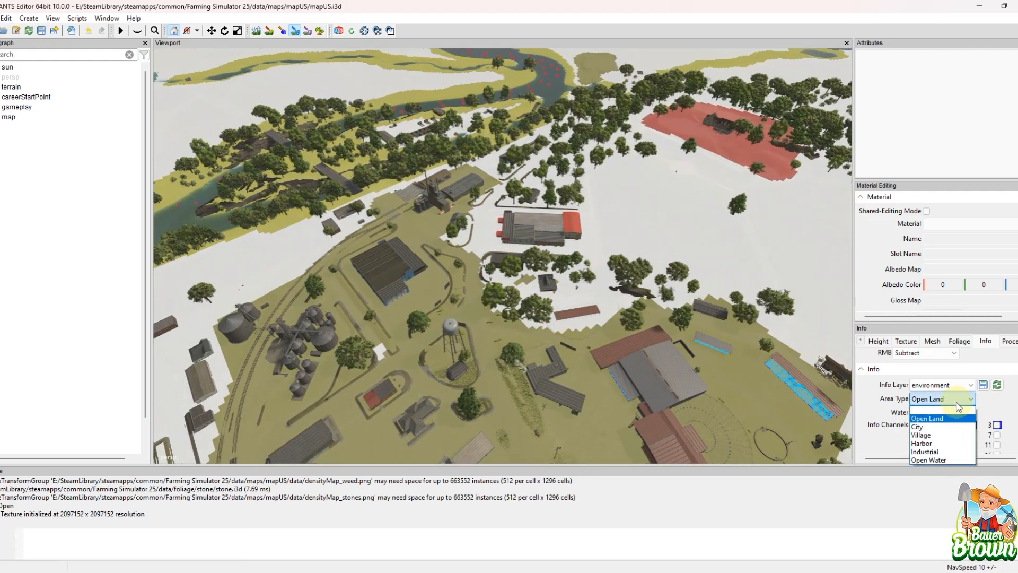
click(957, 428)
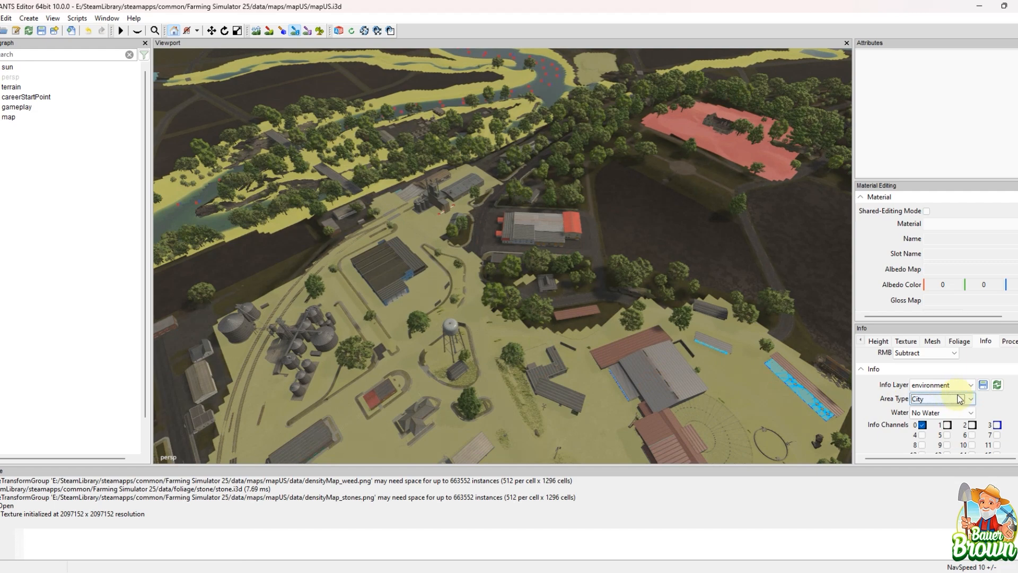
click(959, 402)
click(953, 437)
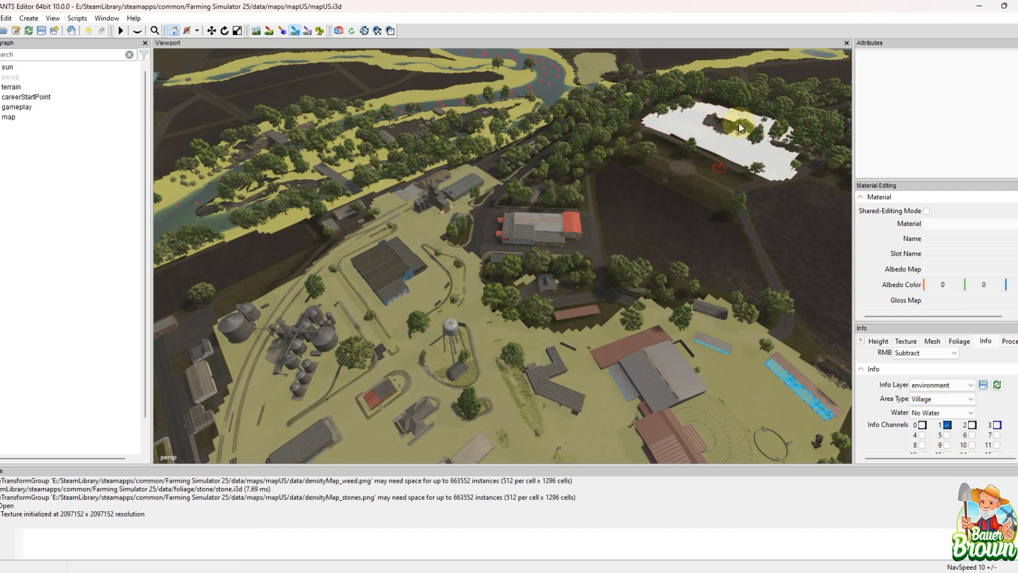
alt+middle_drag(739, 121, 472, 399)
alt+middle_drag(474, 390, 415, 367)
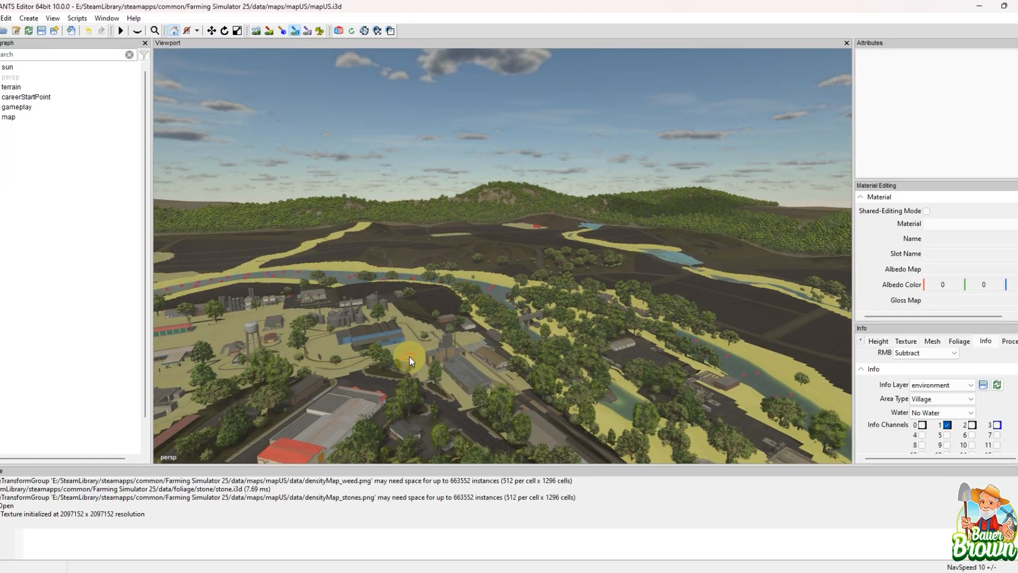
alt+middle_drag(435, 365, 368, 377)
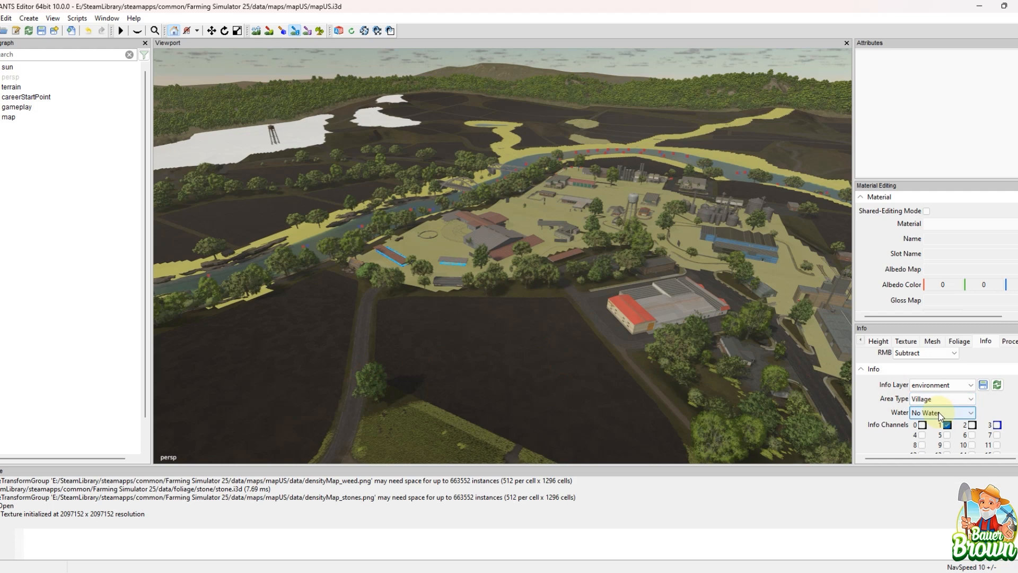
Step: Review the area type and water options of the environment layer without changing Village and No Water
click(963, 400)
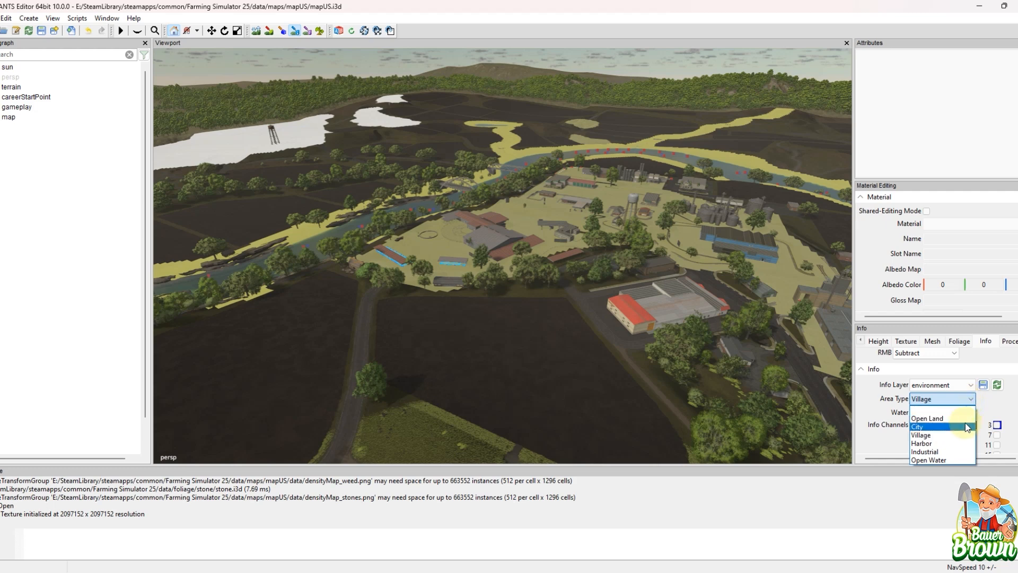
click(981, 409)
click(972, 413)
click(973, 413)
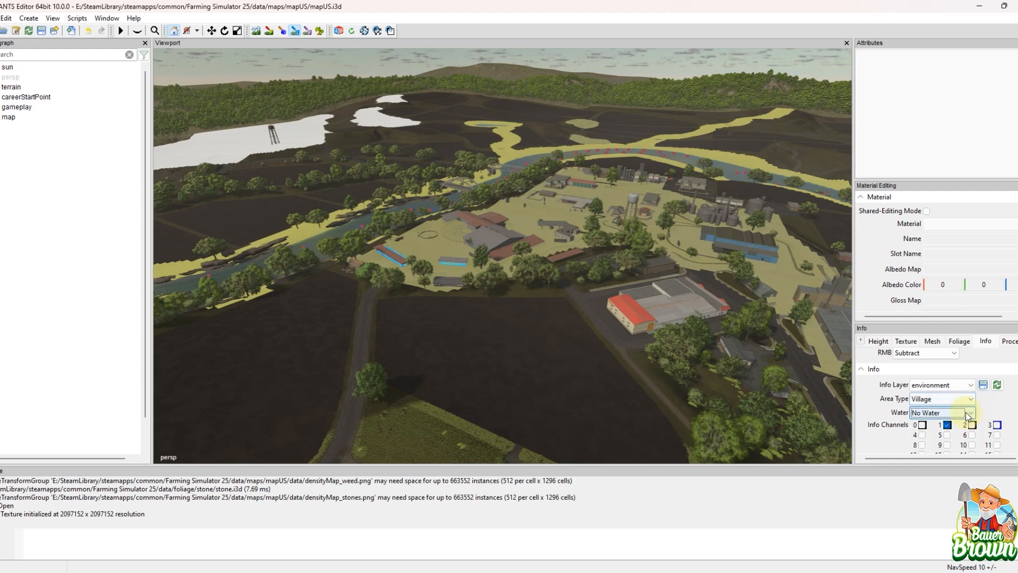
click(966, 412)
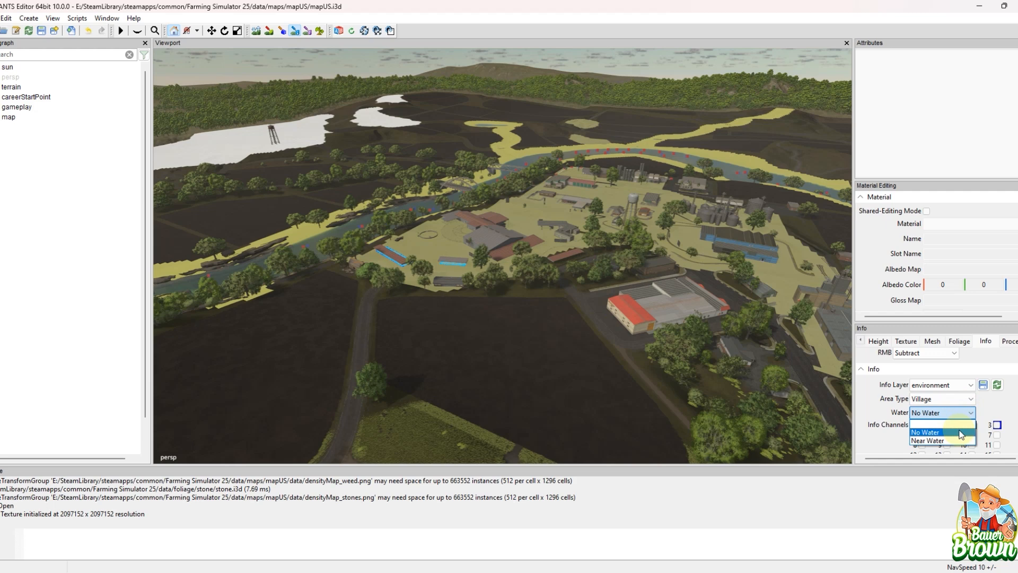
click(966, 402)
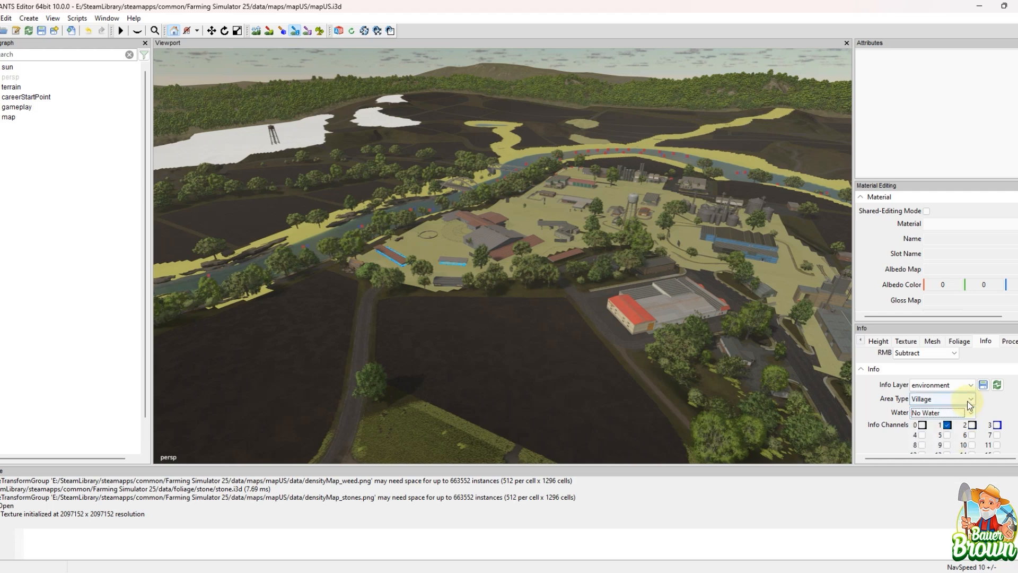
Step: Display the environment layer's Harbor area type and survey the town enclosed by the river
click(965, 400)
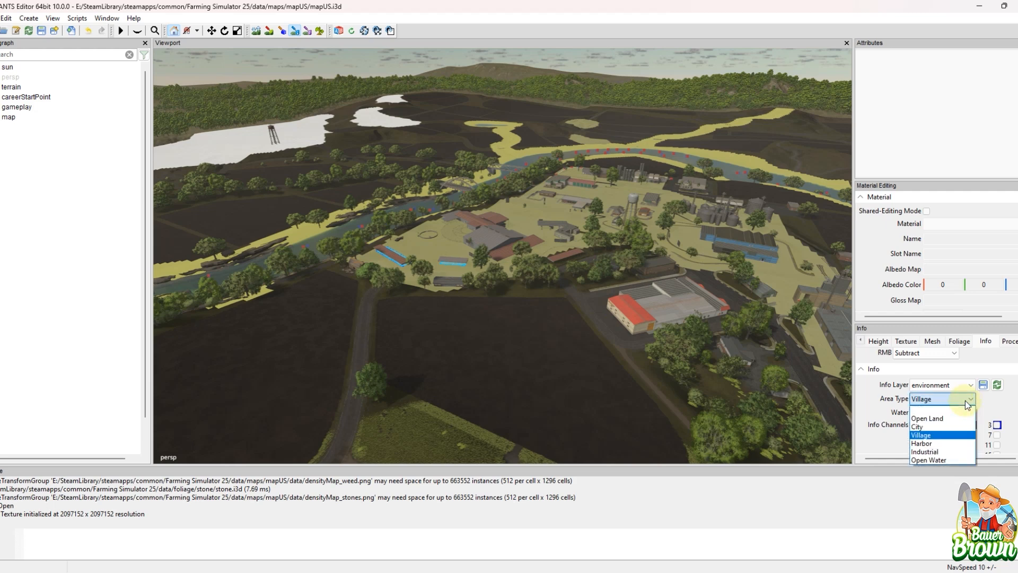
click(961, 444)
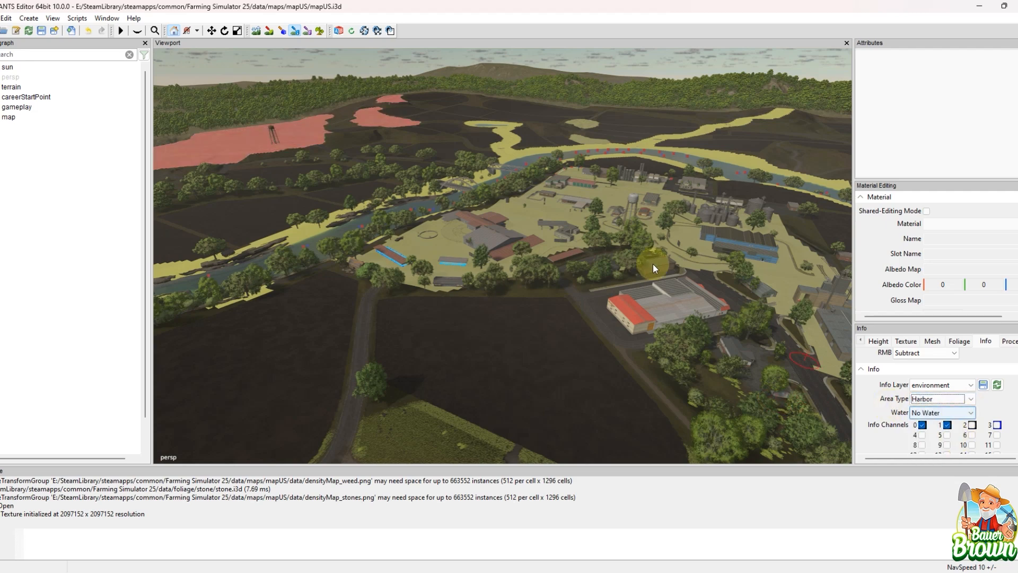
alt+middle_drag(653, 263, 666, 373)
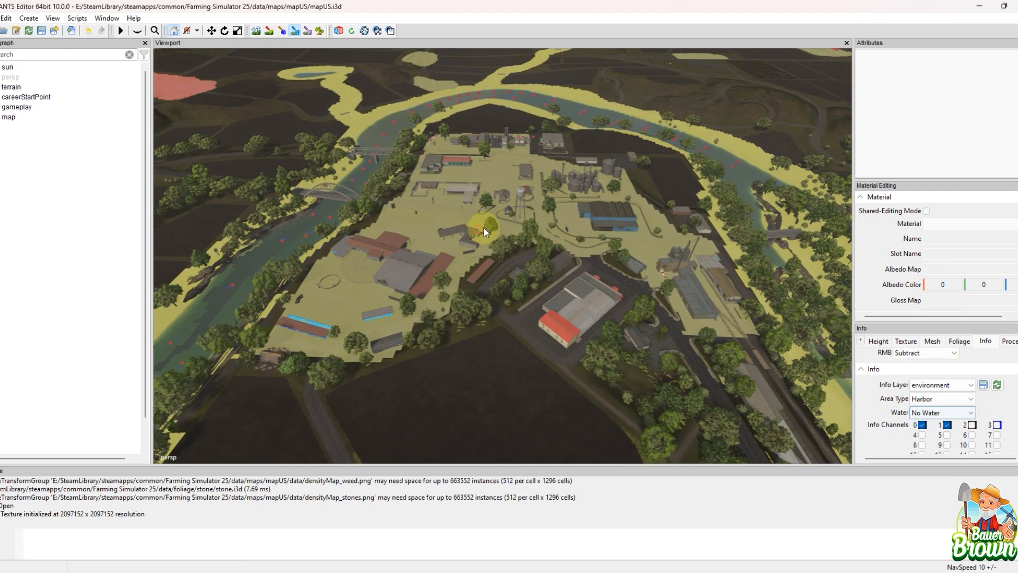
Step: Display the farmlands info layer over the fields and river, followed by the indoorMask layer
click(959, 385)
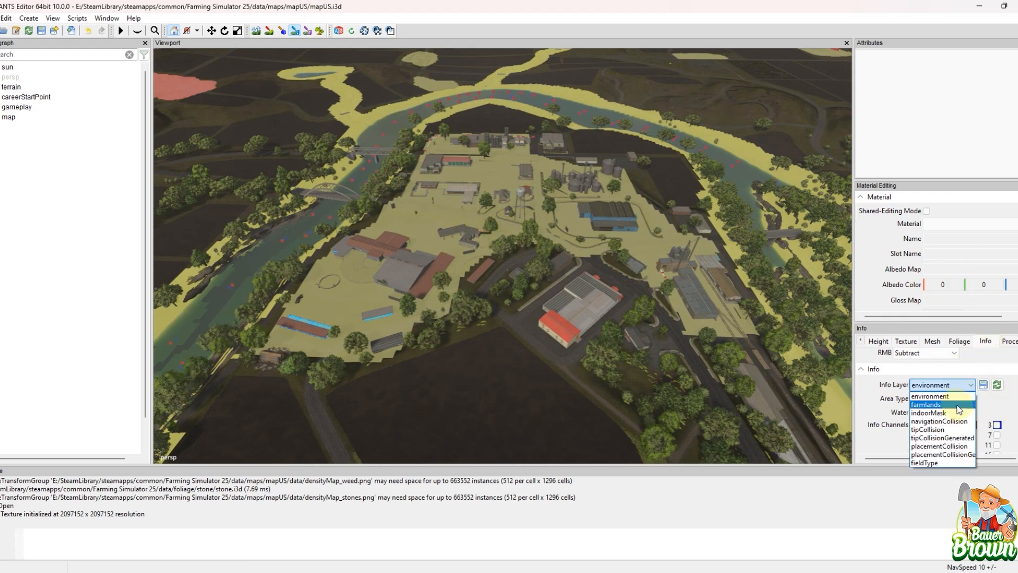
click(963, 404)
alt+middle_drag(612, 265, 715, 221)
alt+drag(714, 221, 857, 401)
click(929, 391)
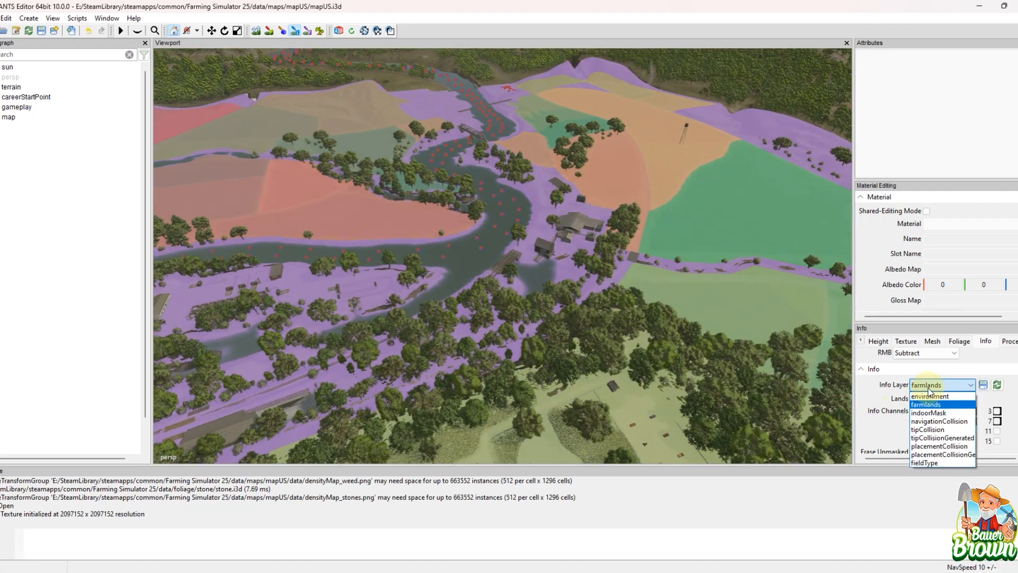
click(933, 413)
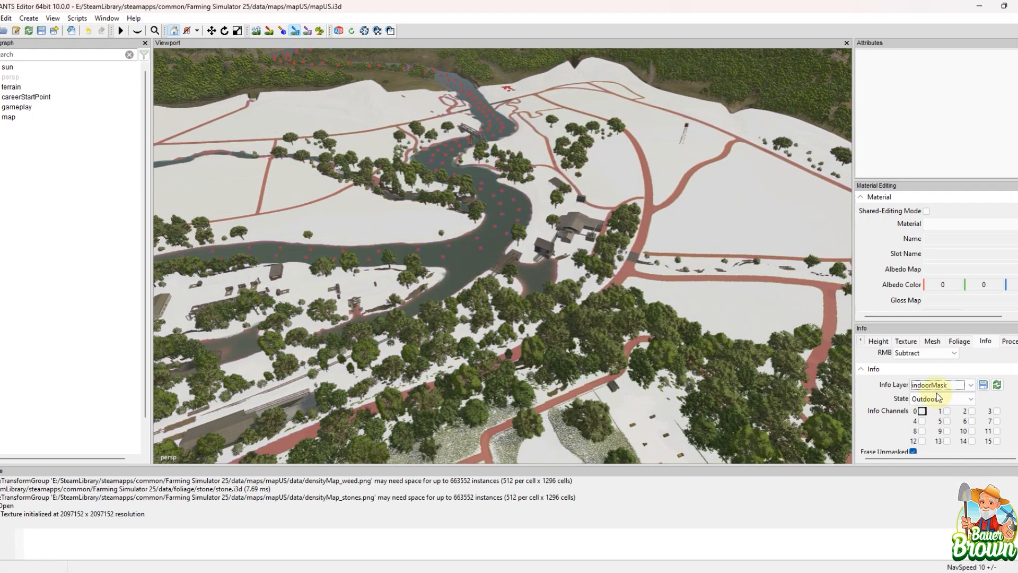
Step: Paint the Rice type of the fieldType info layer over part of the field beside the red-roofed building
click(944, 386)
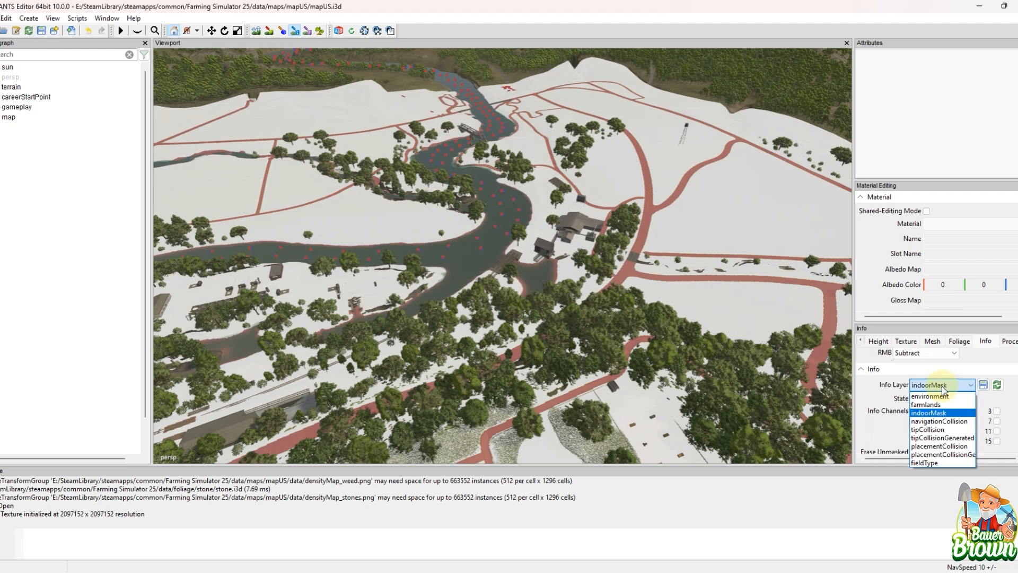
click(937, 463)
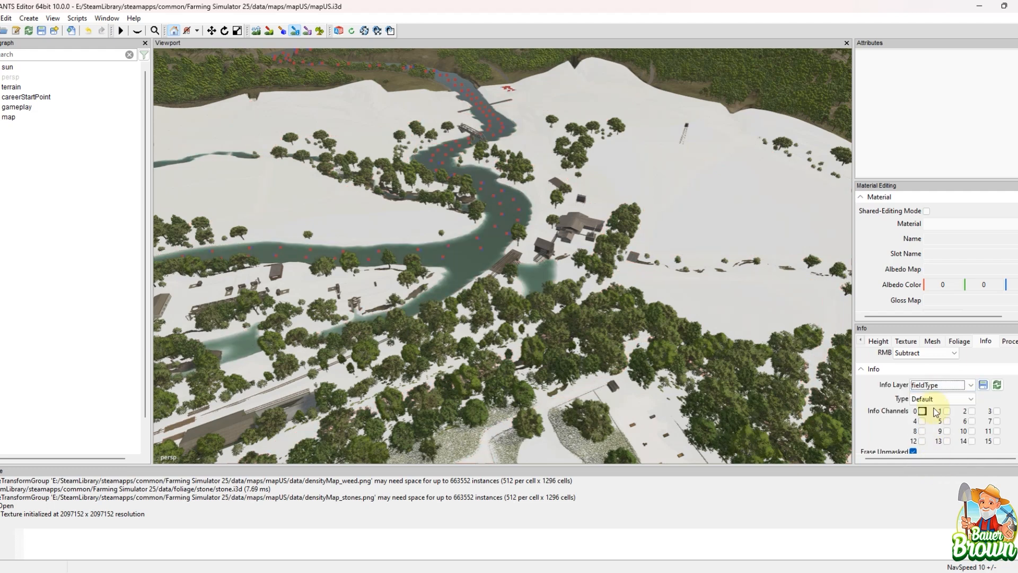
click(933, 402)
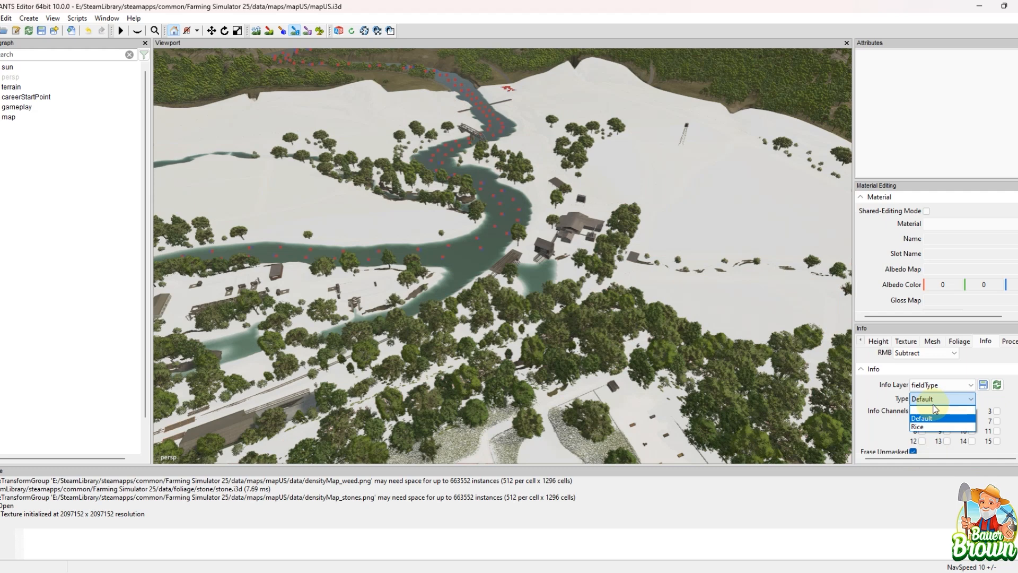
key(alt)
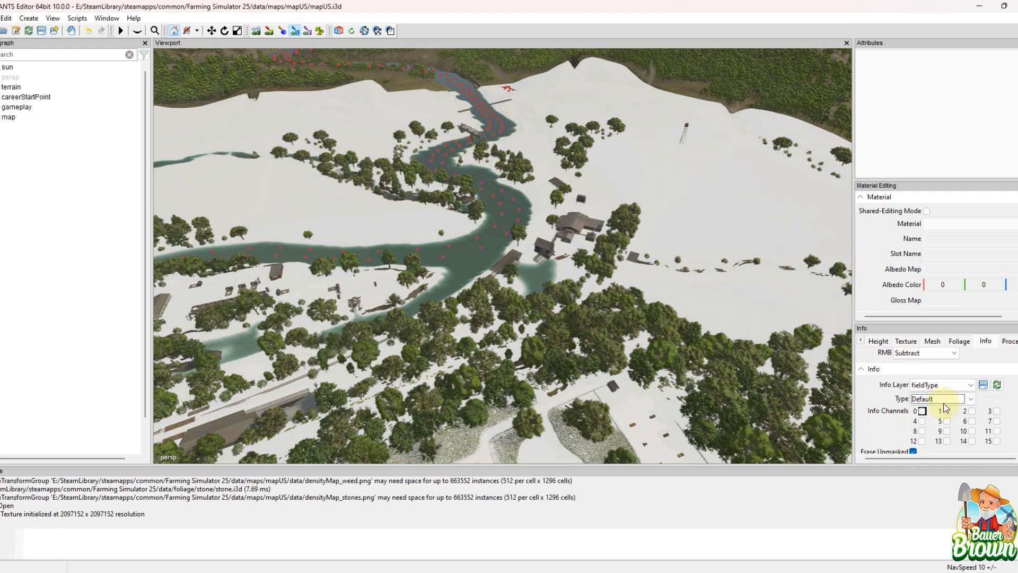
click(941, 427)
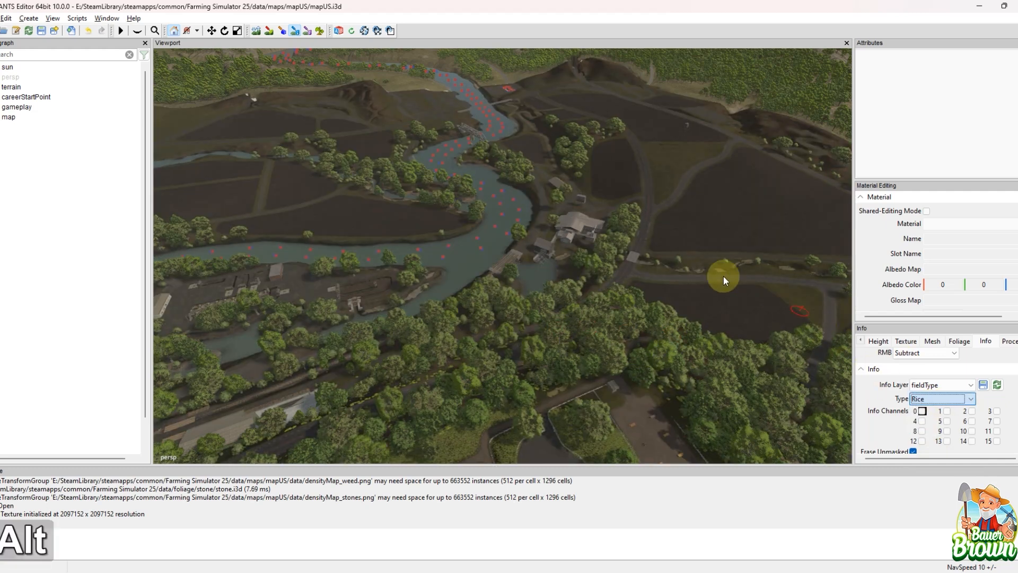
alt+middle_drag(723, 276, 548, 272)
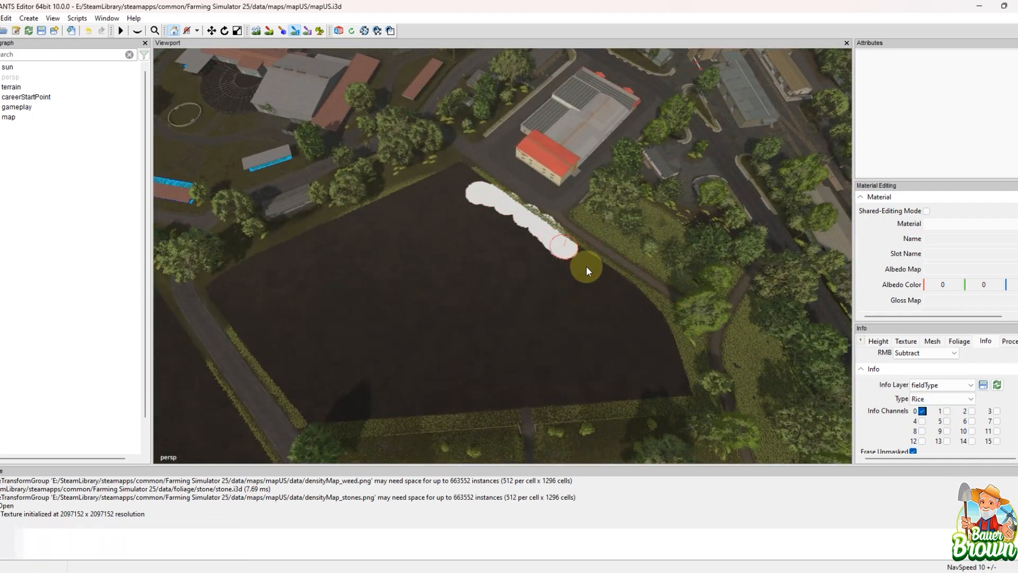
mouse_move(586, 271)
mouse_down()
mouse_move(619, 296)
mouse_move(504, 220)
mouse_up()
drag(590, 295, 517, 257)
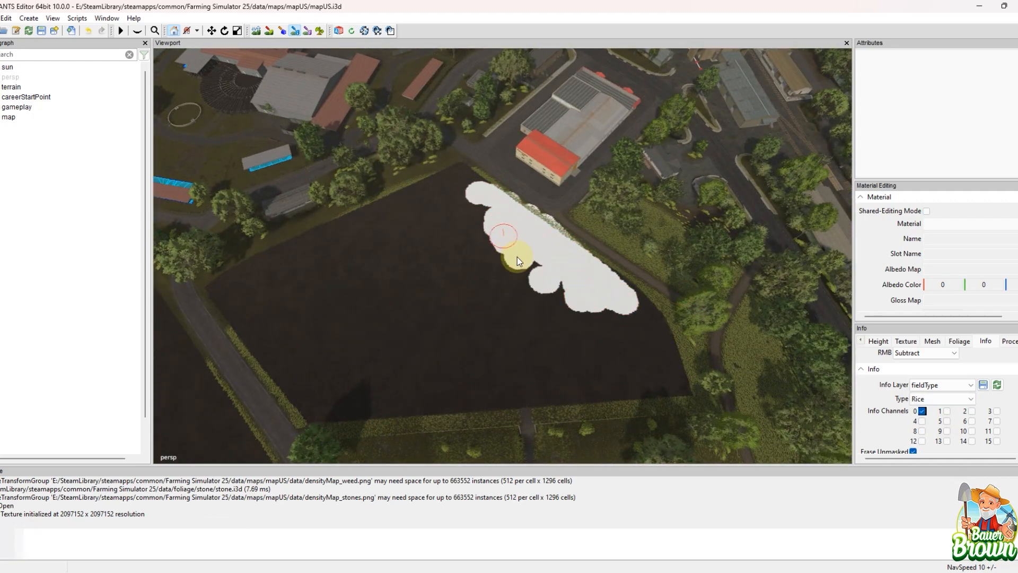
mouse_move(622, 308)
mouse_down()
mouse_move(603, 278)
mouse_move(658, 305)
mouse_move(672, 388)
mouse_move(586, 389)
mouse_move(461, 371)
mouse_move(614, 353)
mouse_move(625, 340)
mouse_move(546, 333)
mouse_move(566, 334)
mouse_up()
mouse_move(648, 244)
alt+middle_down()
mouse_move(583, 189)
mouse_move(581, 341)
mouse_move(674, 358)
alt+middle_up()
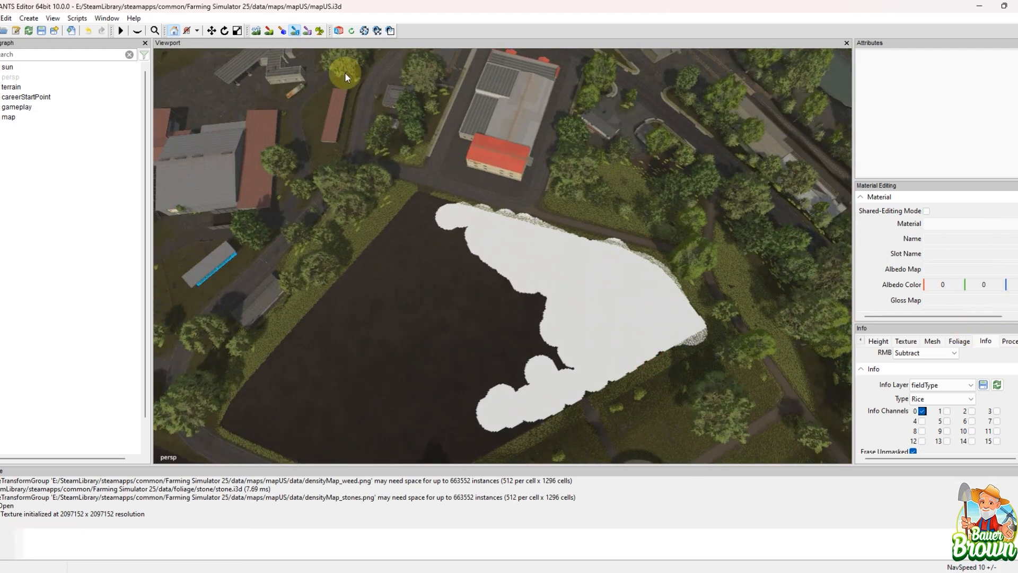
Step: Switch to terrain procedural placement layer paint mode and review its coverage, brush, noise and placement area settings
click(307, 31)
alt+drag(448, 300, 540, 229)
alt+middle_drag(539, 224, 315, 55)
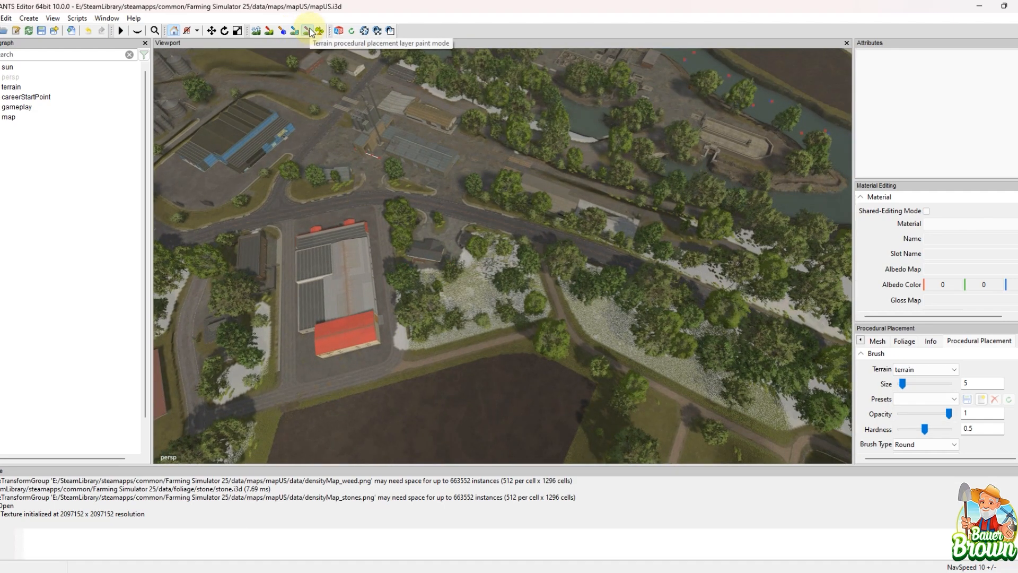
alt+middle_drag(471, 304, 825, 228)
scroll(962, 389, down, 5)
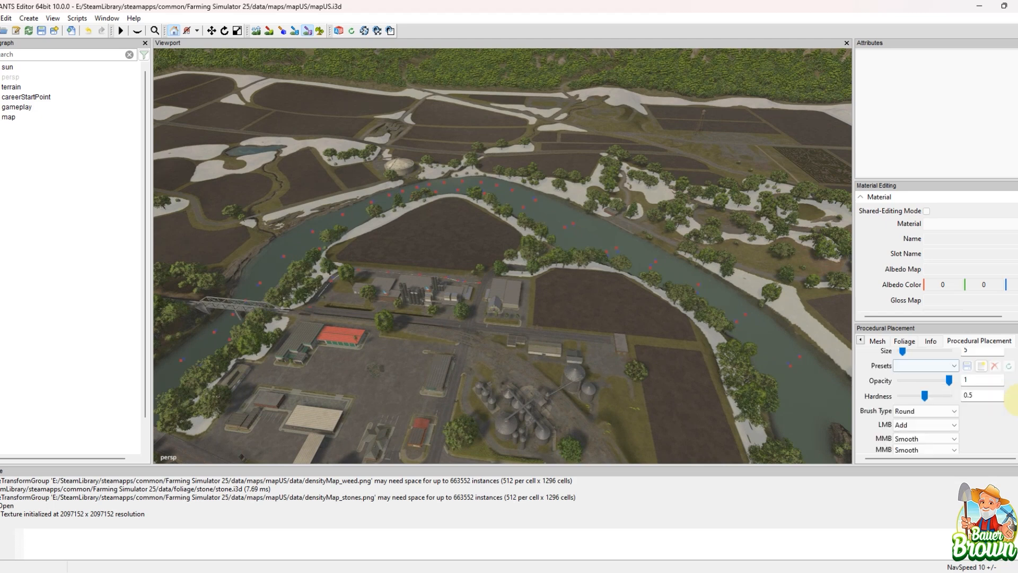
scroll(1014, 405, down, 2)
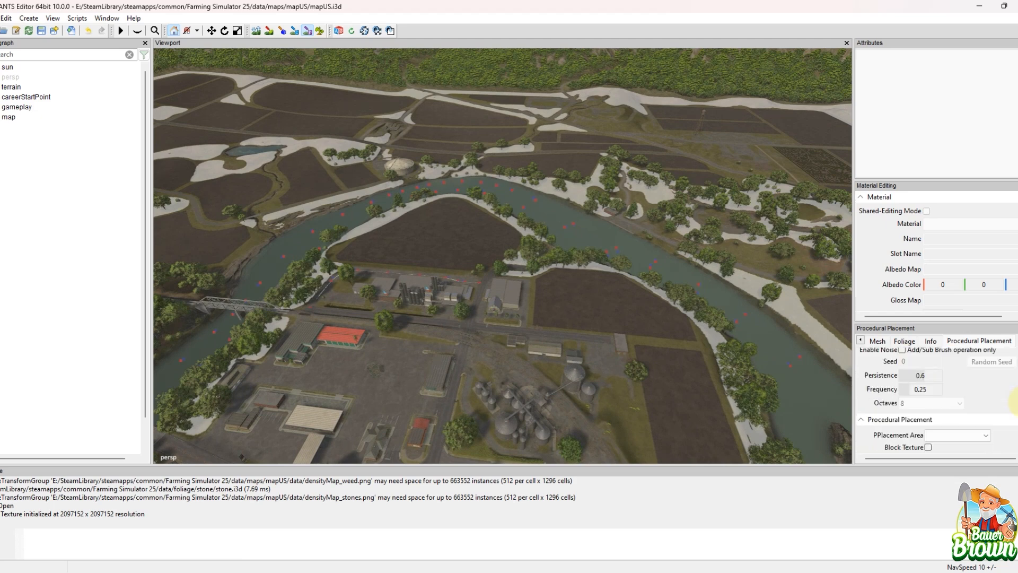
scroll(1014, 403, up, 1)
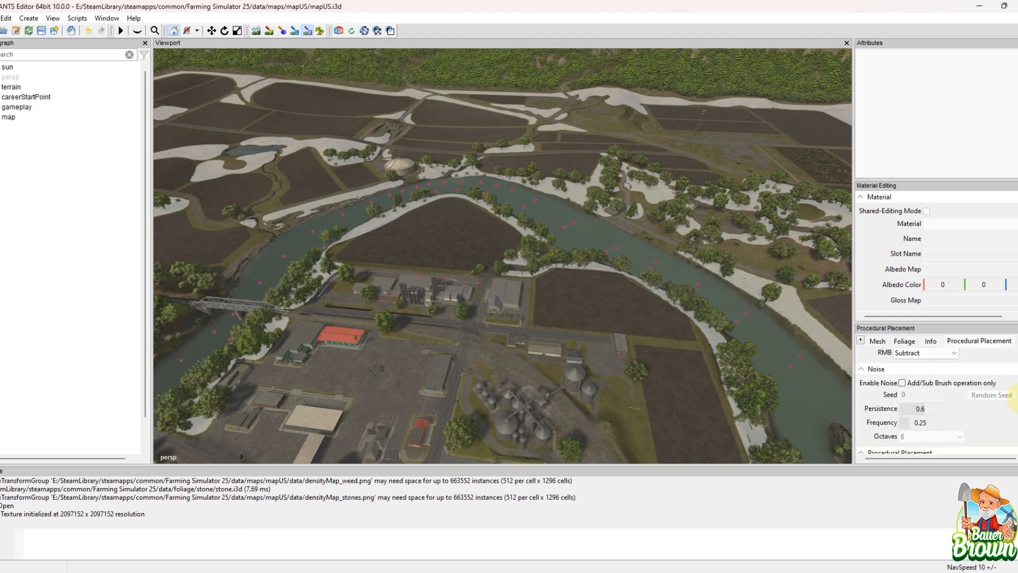
Step: Display the PG_Forest placement area, followed by PG_Acres, and survey the coverage over the fields around the river
scroll(1015, 402, down, 3)
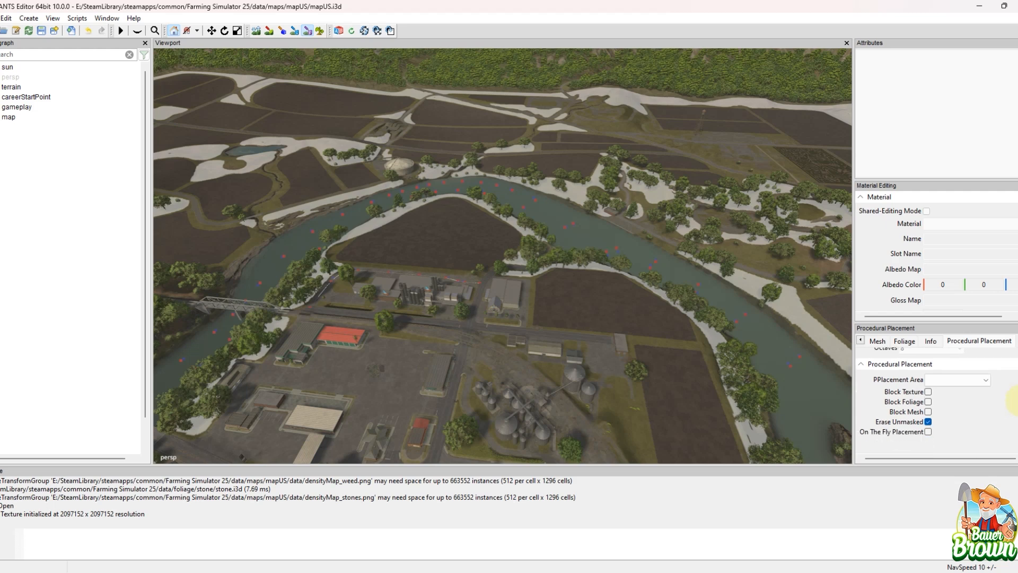
click(985, 380)
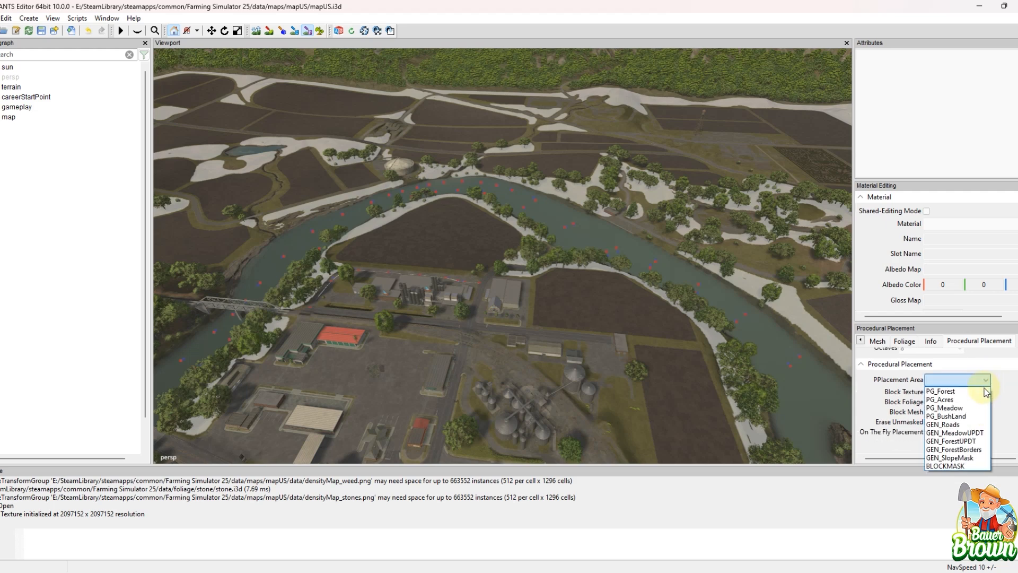
click(988, 392)
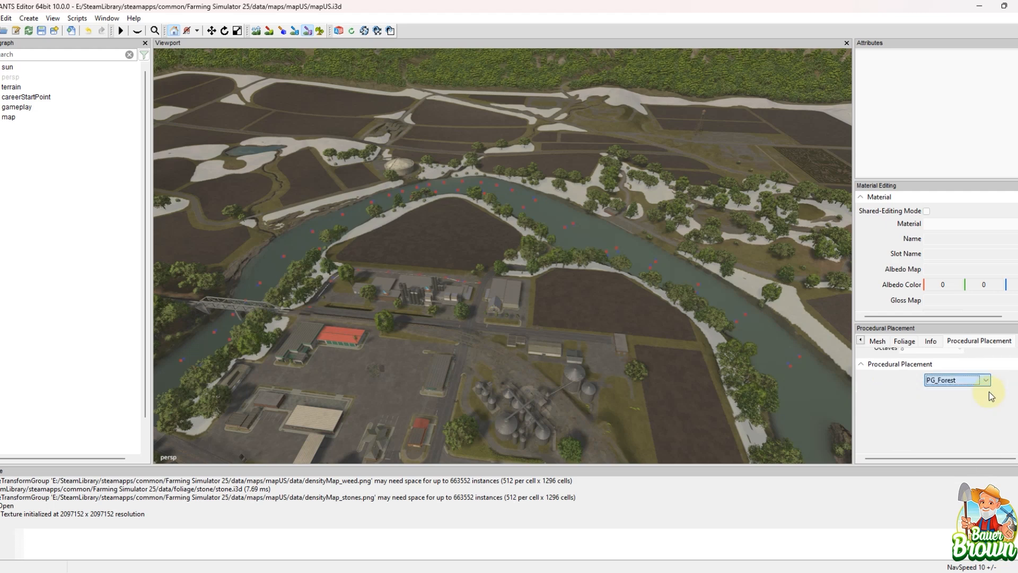
click(988, 378)
click(984, 400)
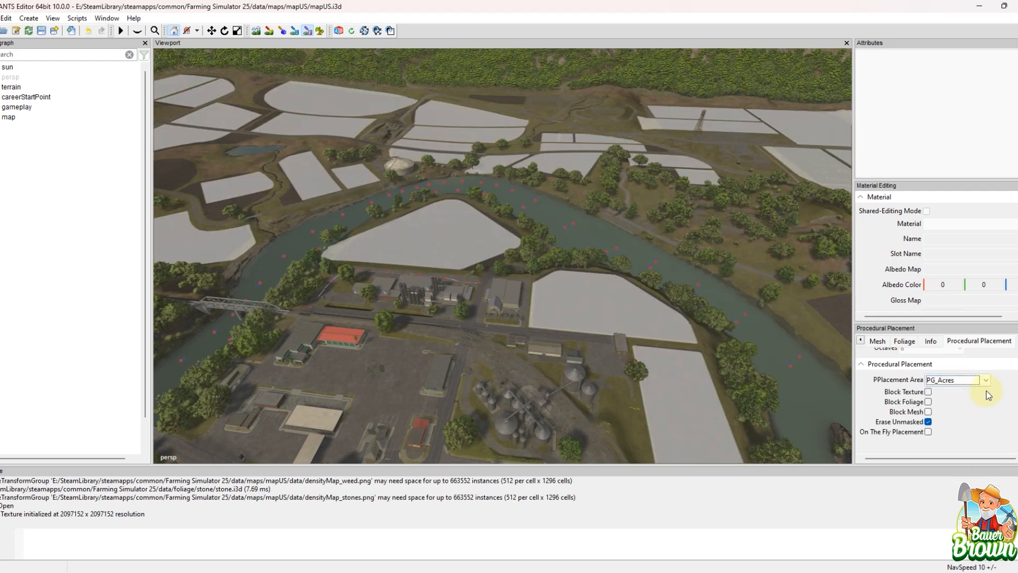
alt+drag(608, 259, 371, 211)
alt+drag(558, 221, 428, 219)
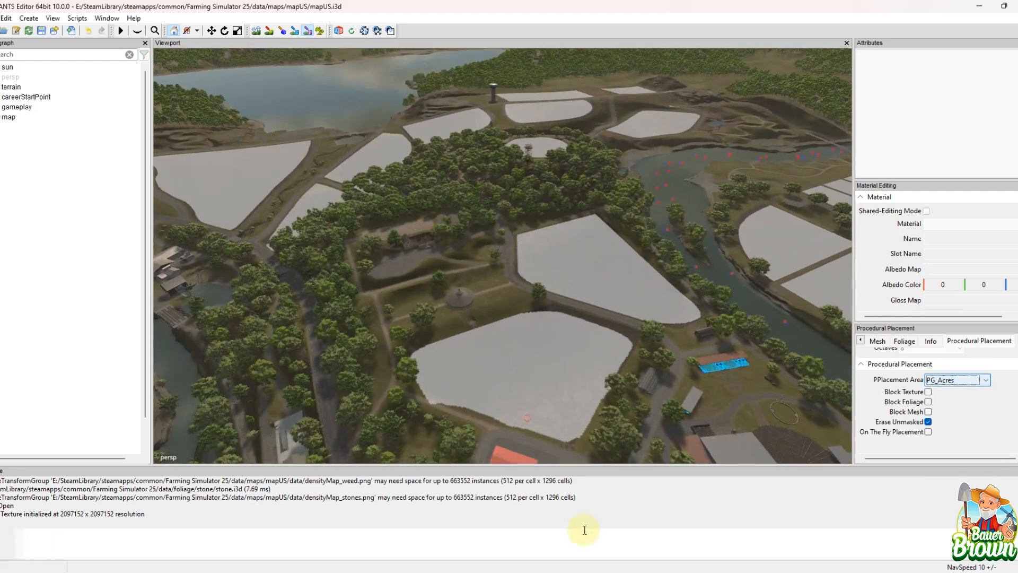
Step: Switch to File Explorer, examine the mask images in the mapUS data/masks folder, and return to GIANTS Editor
mouse_move(512, 570)
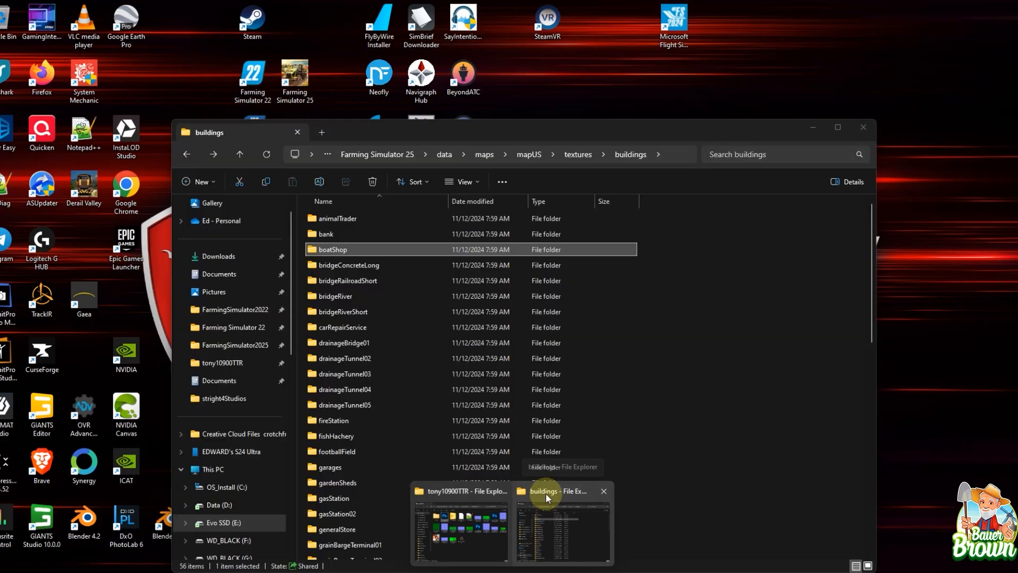
click(545, 492)
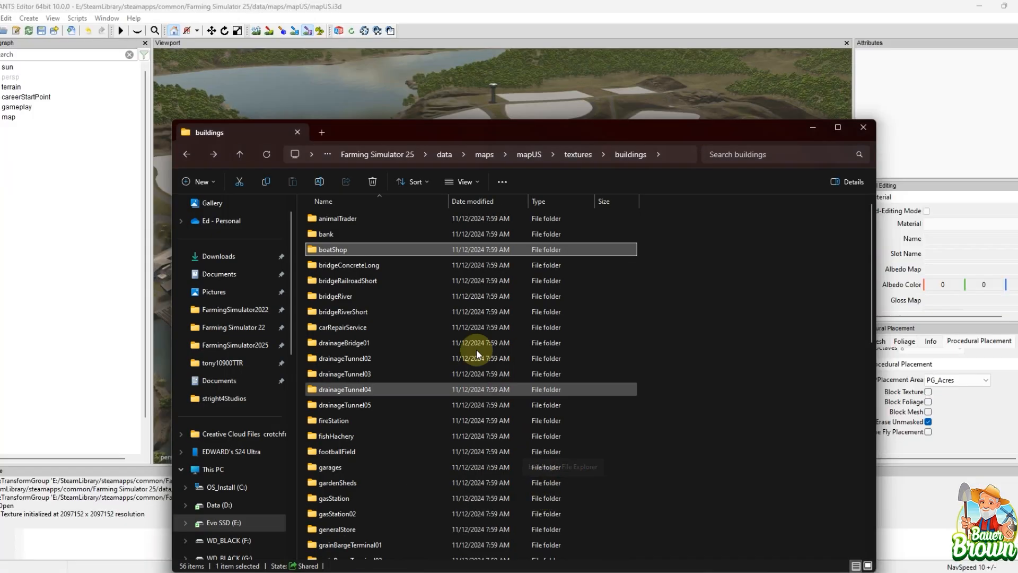
click(443, 154)
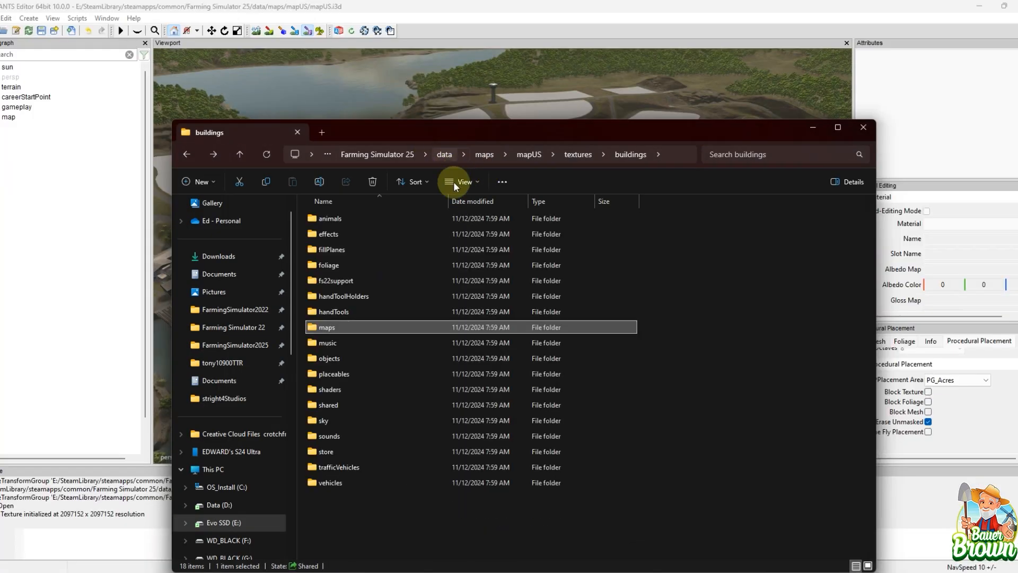
double_click(357, 326)
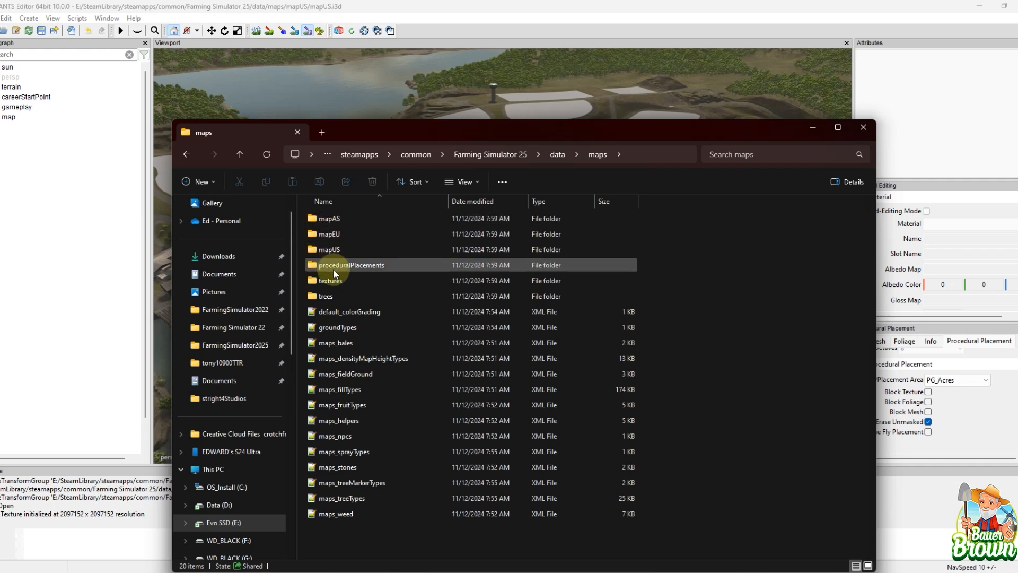
double_click(339, 247)
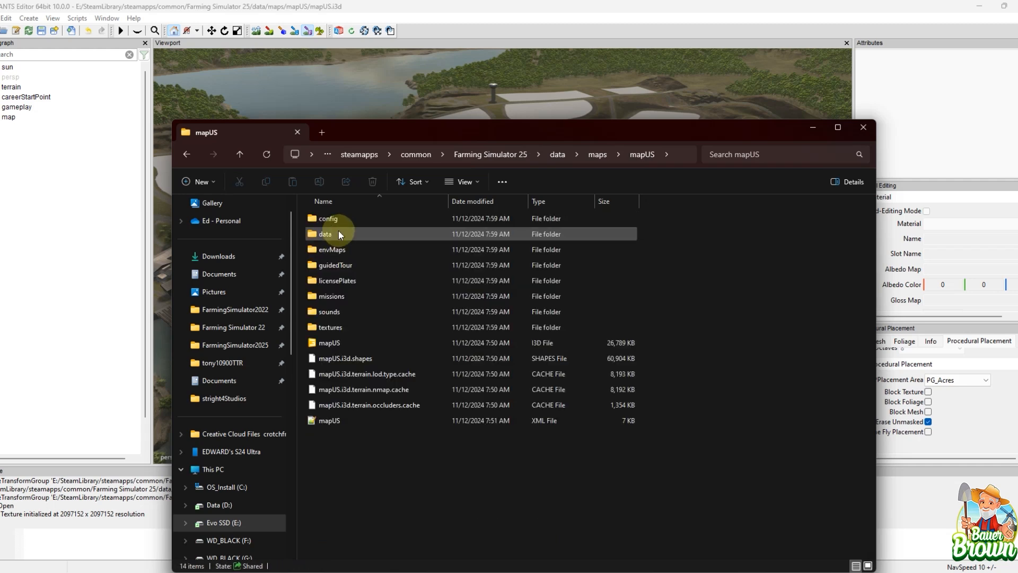
double_click(338, 233)
double_click(336, 228)
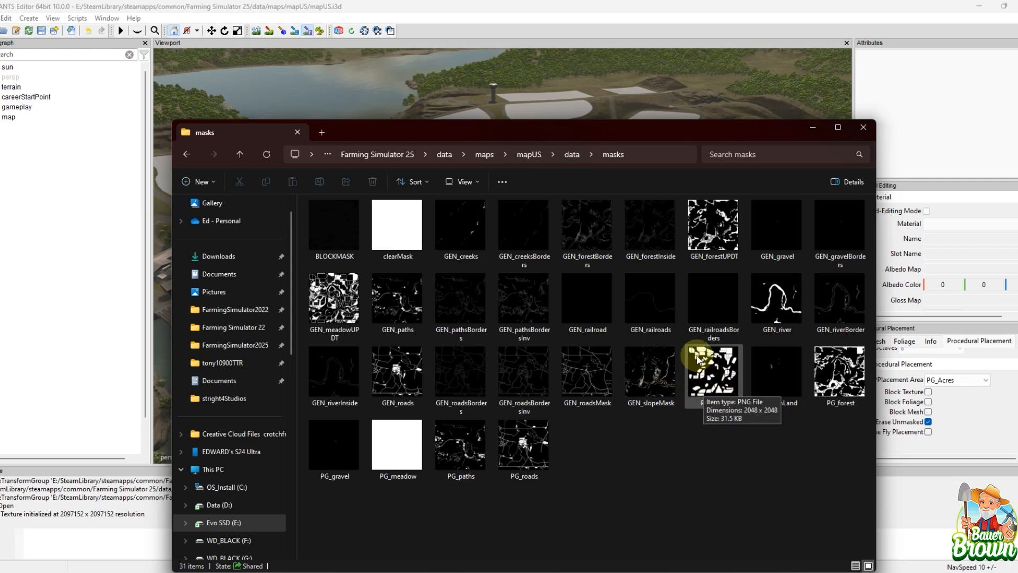
click(811, 127)
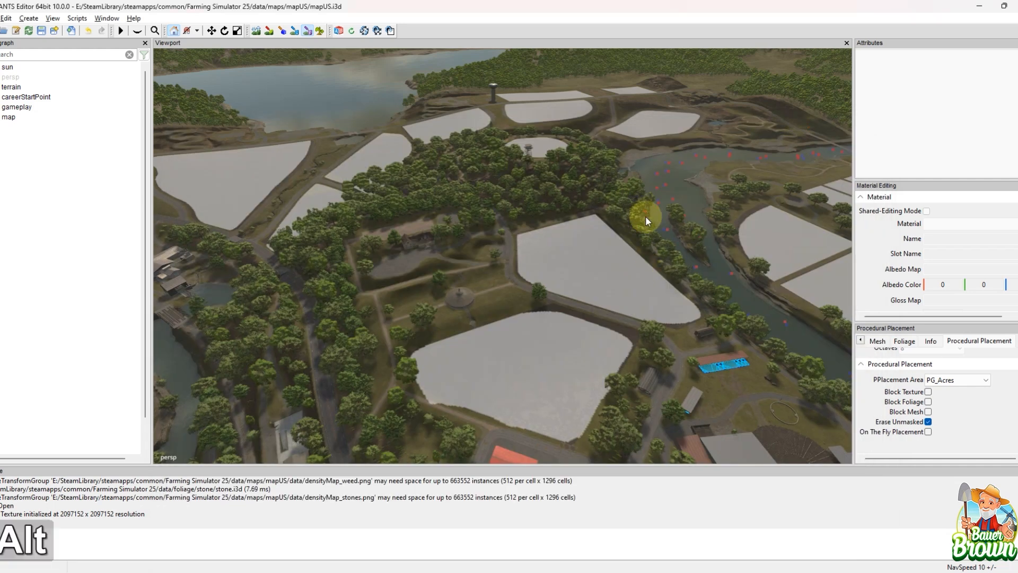
Step: Examine how the PG_Acres placement area covers the fields across the map, along the river and around the town
alt+middle_drag(645, 216, 593, 361)
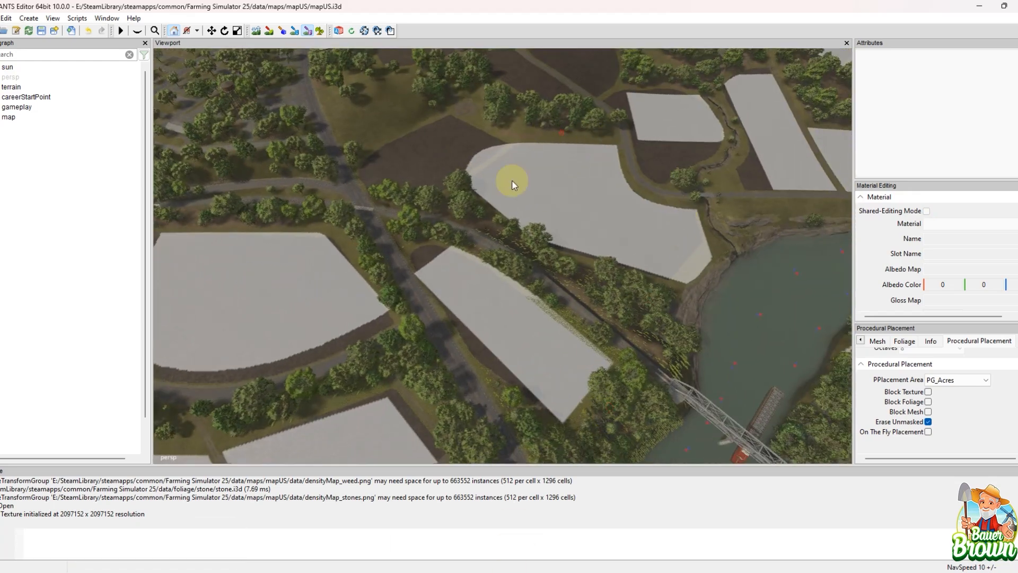
alt+middle_drag(616, 171, 641, 120)
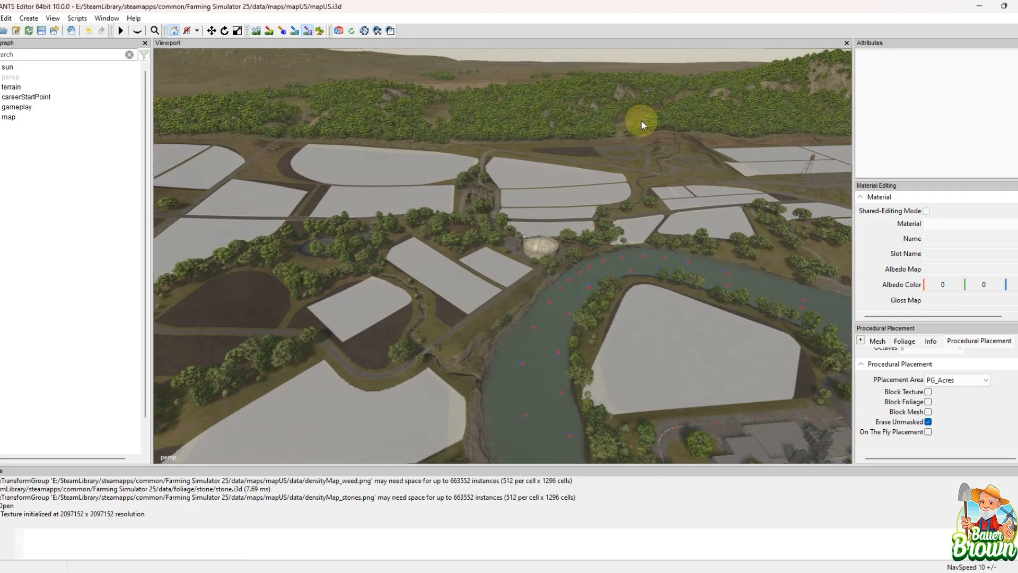
alt+drag(476, 344, 581, 176)
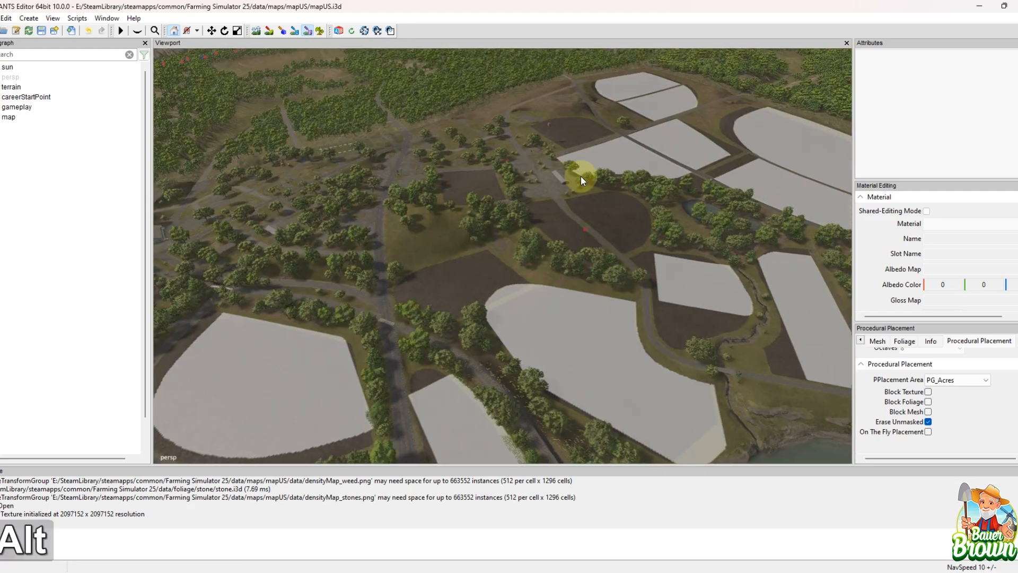
alt+drag(569, 287, 313, 279)
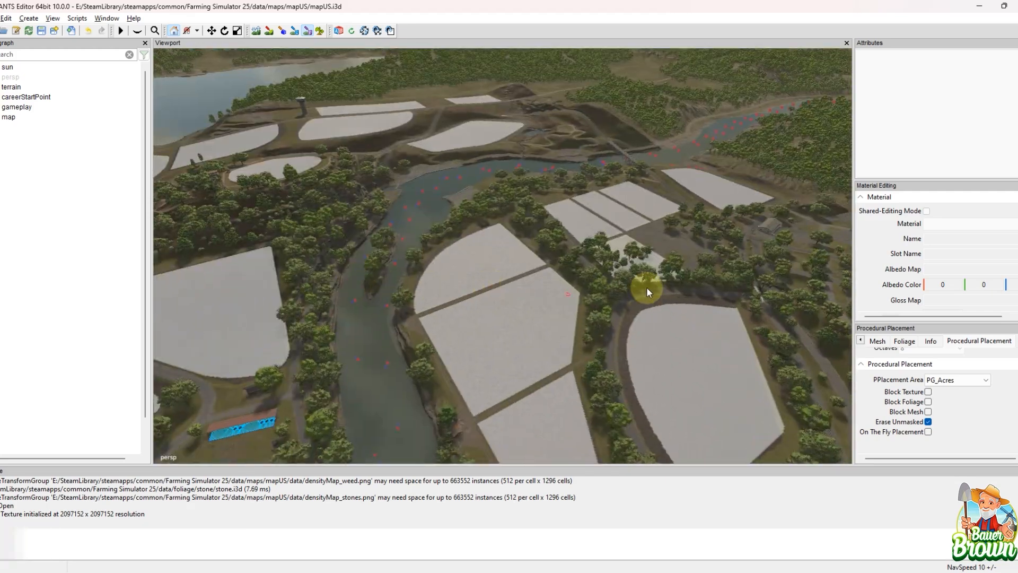
alt+drag(647, 288, 411, 276)
alt+middle_drag(637, 347, 456, 344)
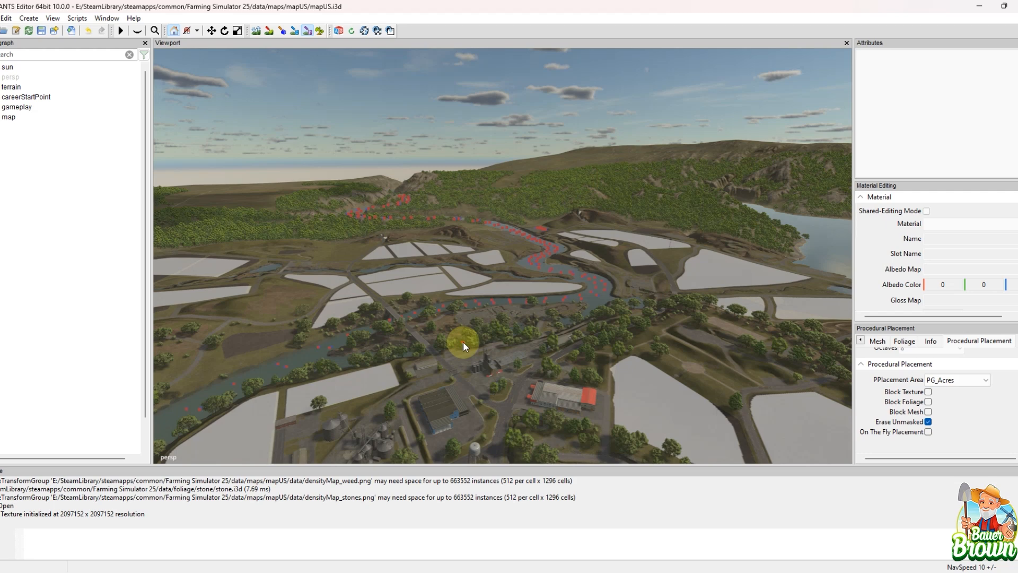
Step: Display the PG_Meadow placement area, followed by GEN_ForestUPDT, and survey the forest coverage around the river
click(972, 383)
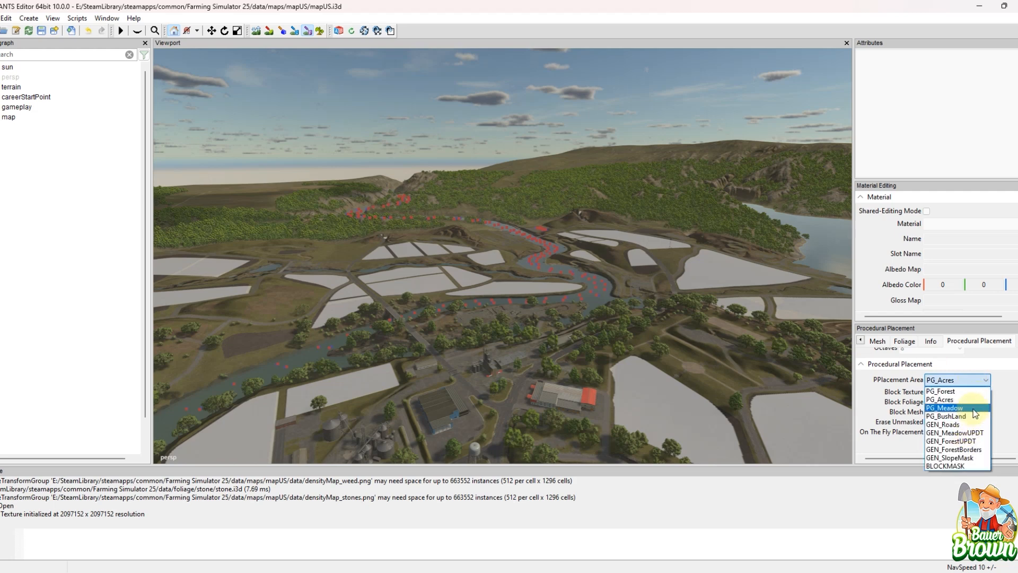
click(947, 408)
click(953, 383)
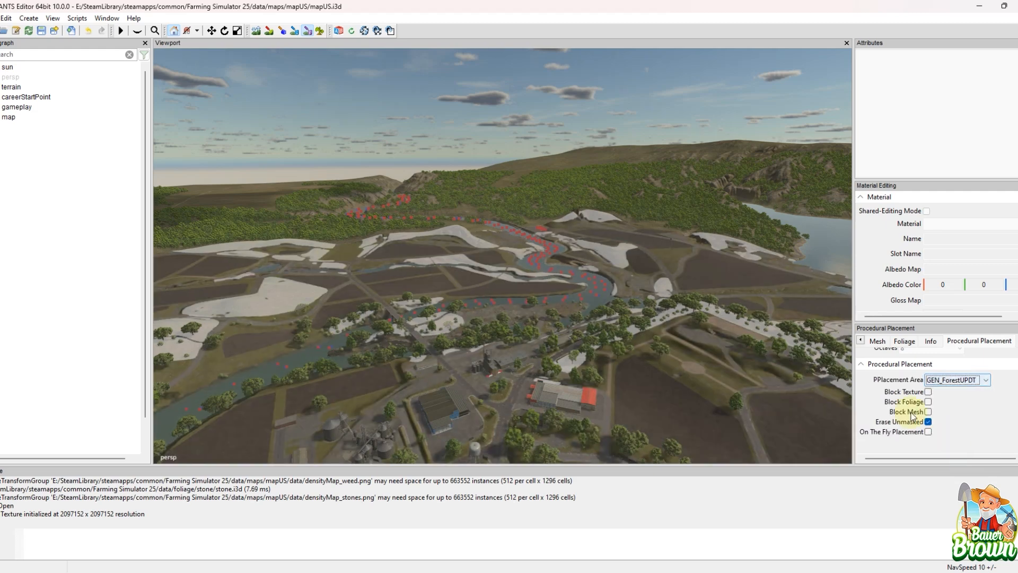
alt+middle_drag(664, 310, 529, 364)
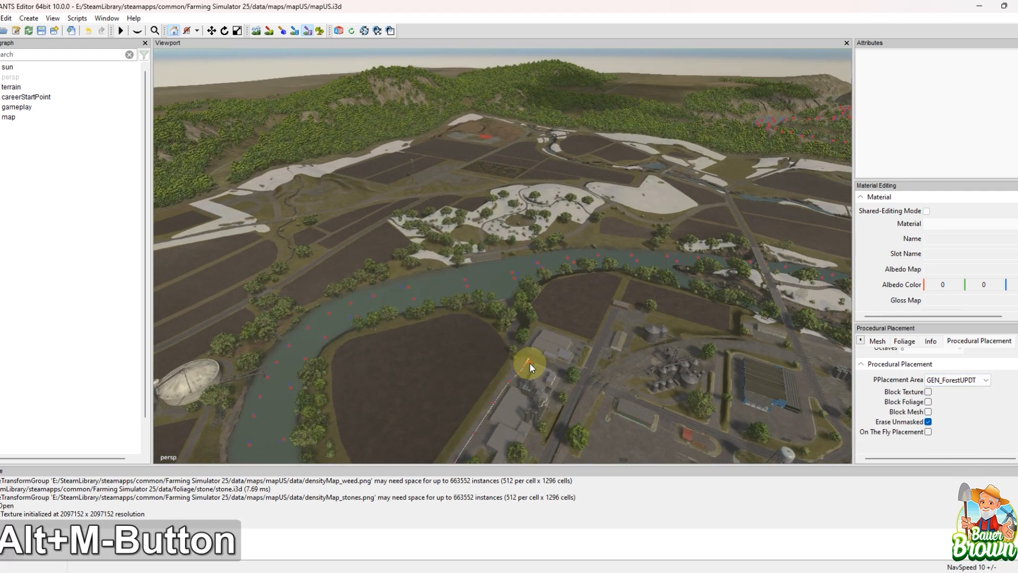
alt+middle_drag(609, 218, 307, 241)
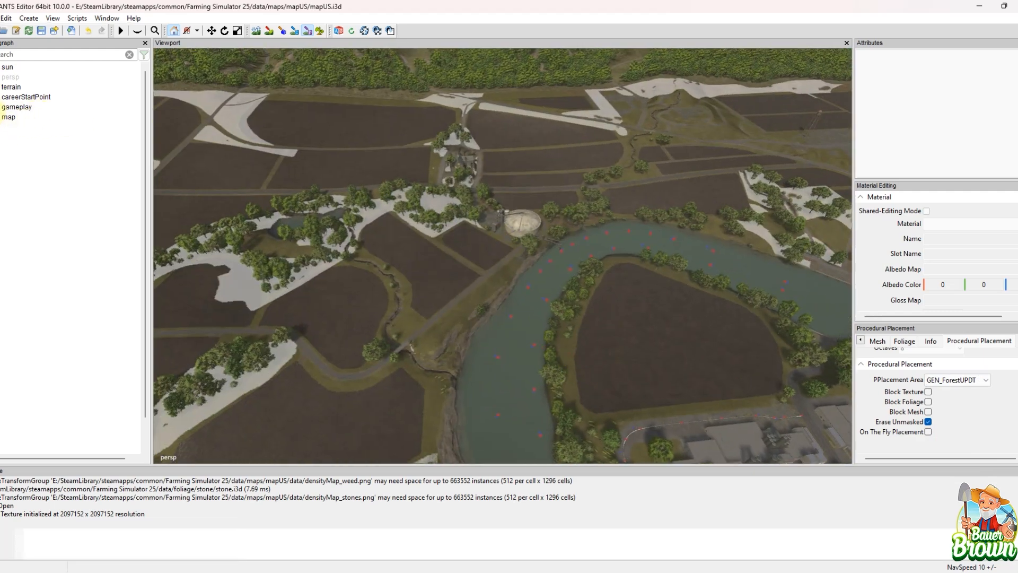
Step: Leave procedural placement painting and expand the gameplay group down to the nameIndicator of field1
click(1, 107)
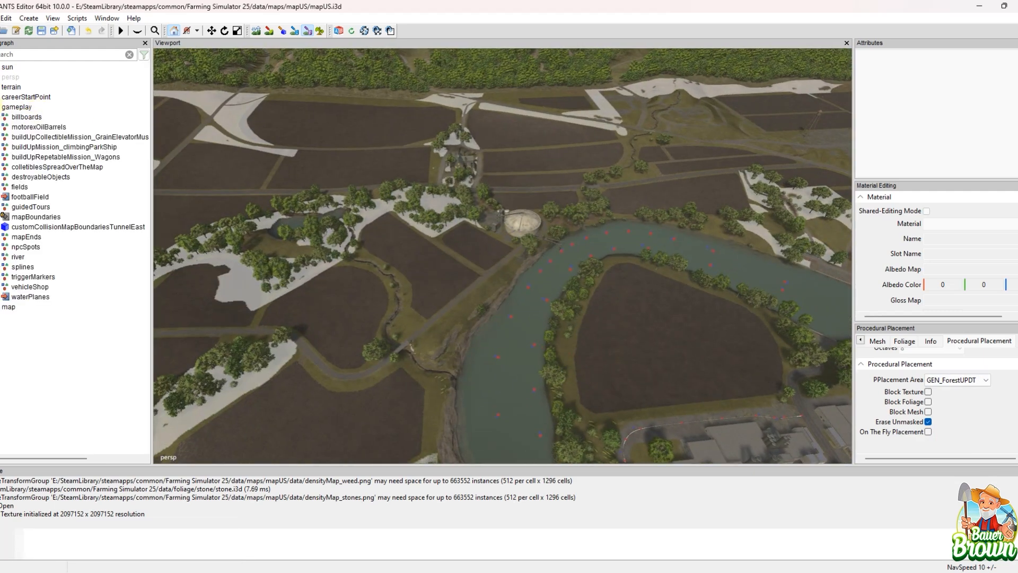
click(307, 31)
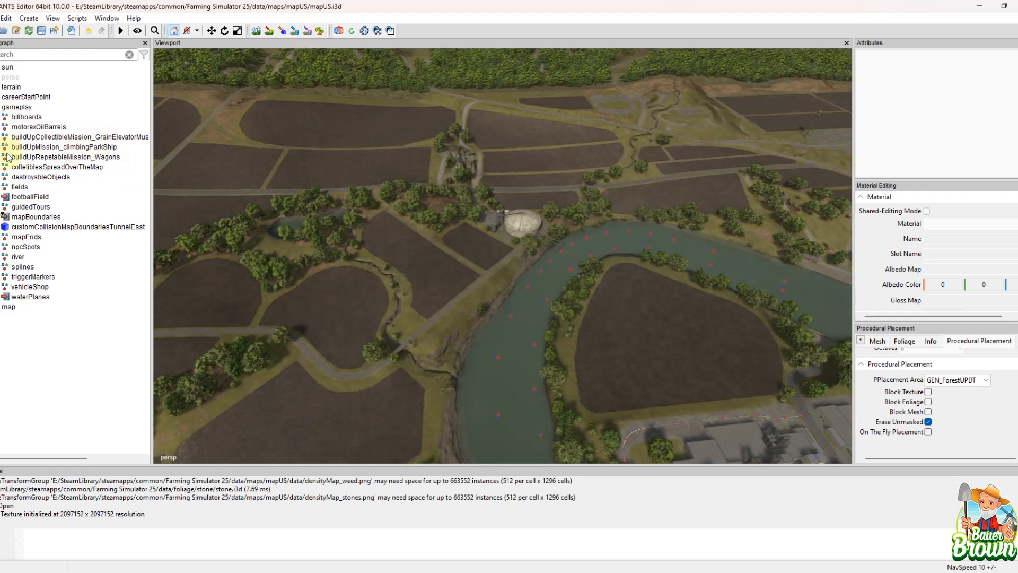
click(1, 187)
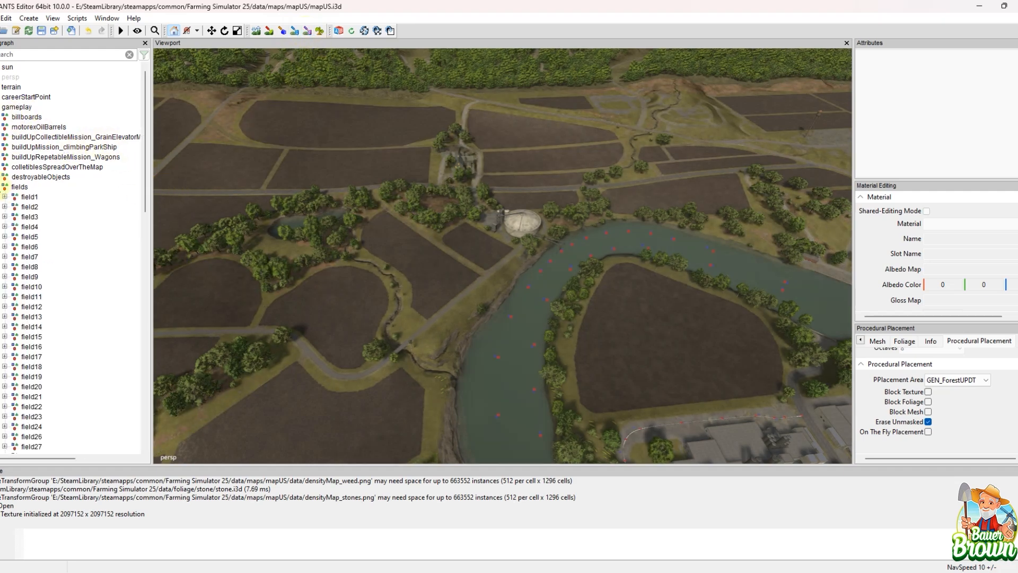
click(4, 197)
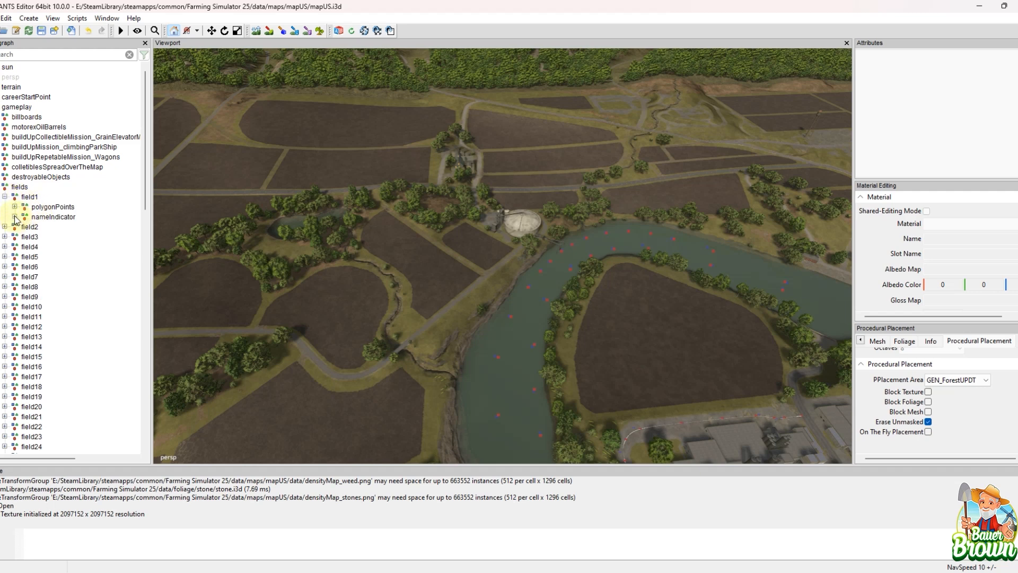
click(14, 217)
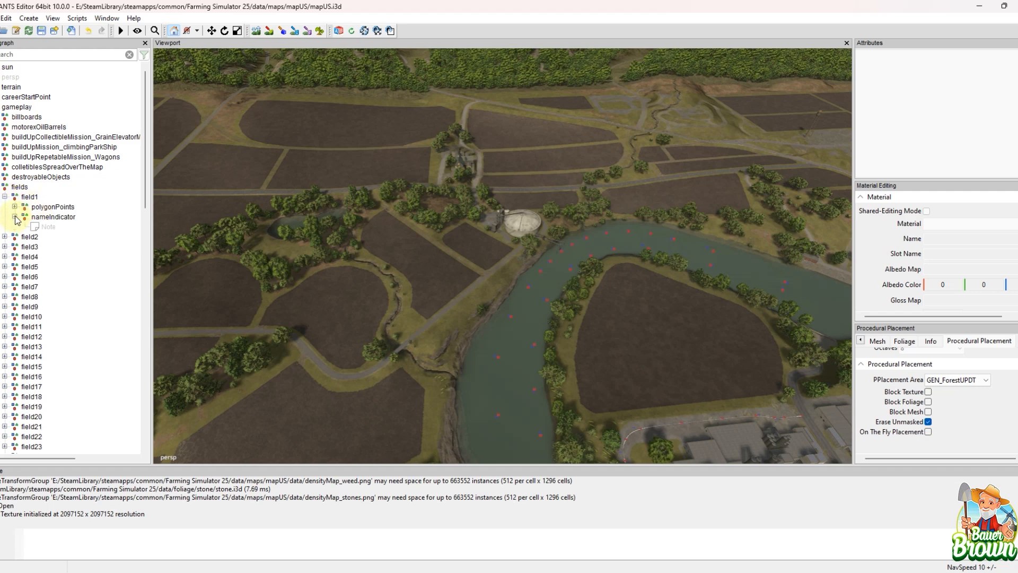
Step: Select the Note under field1's nameIndicator, frame it in the viewport and make it visible
click(47, 227)
click(47, 228)
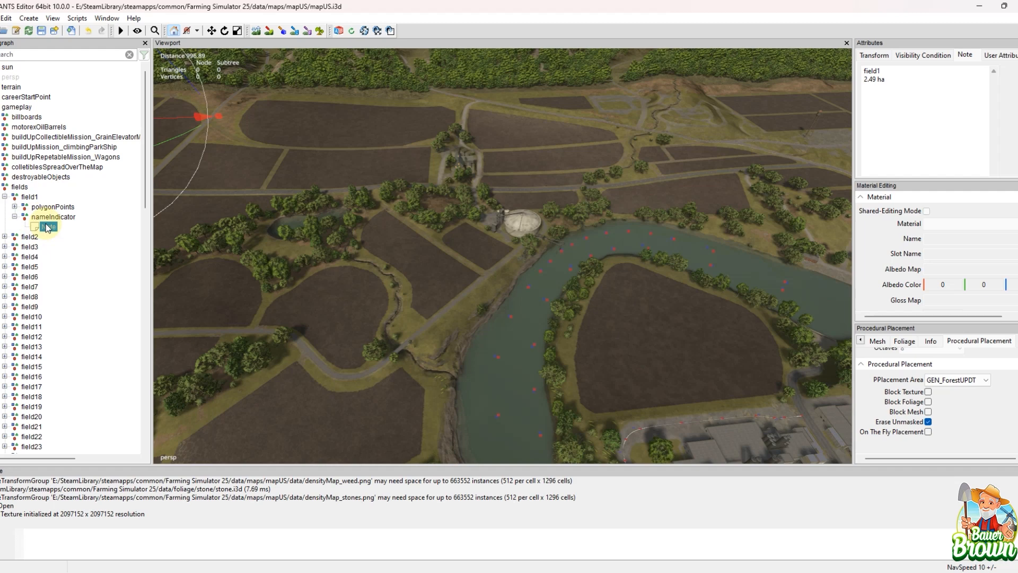
key(f)
alt+drag(616, 237, 370, 279)
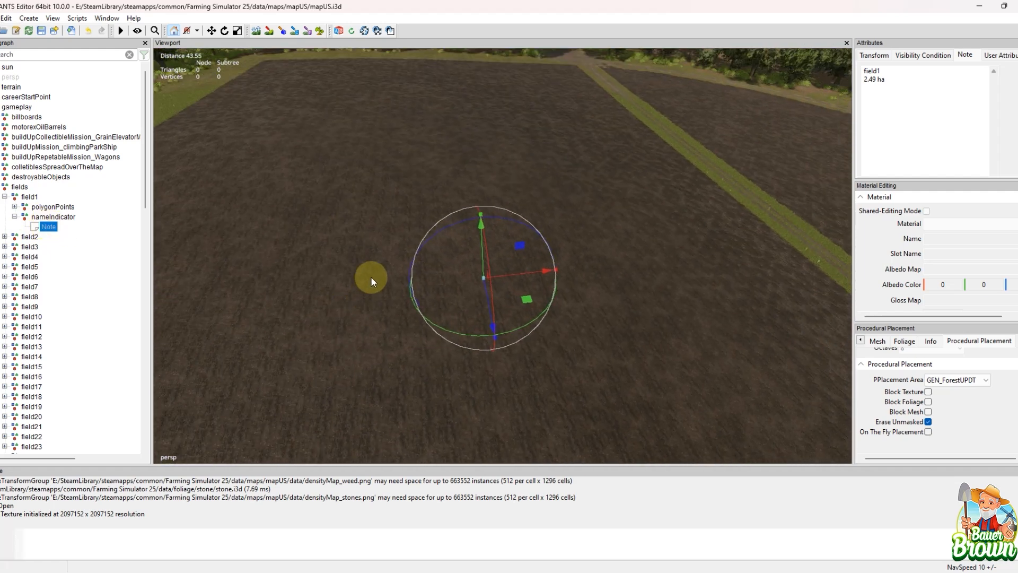
key(shift+h)
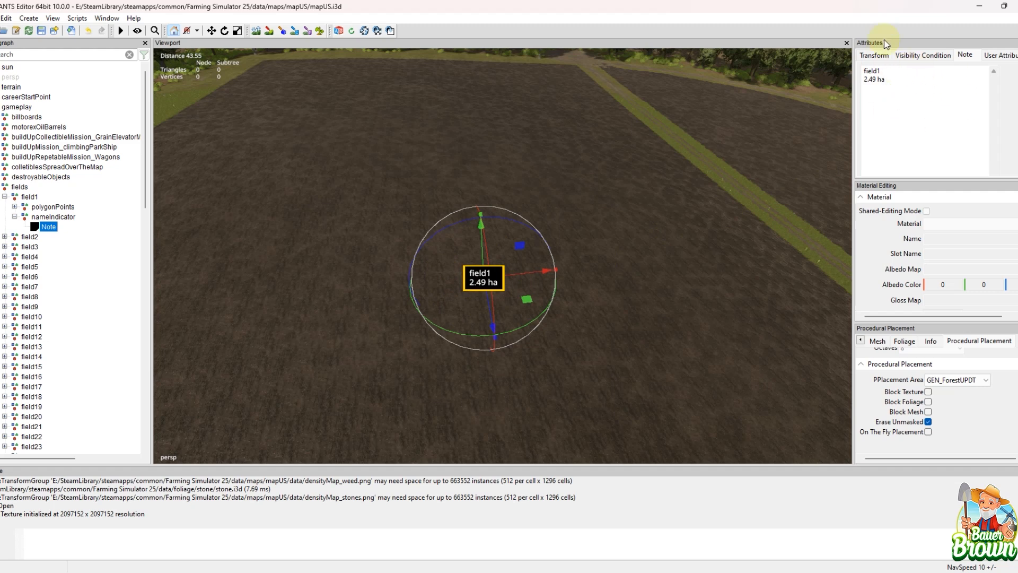
Step: Change the area unit in field1's note text to acres
click(903, 83)
key(BackSpace)
key(BackSpace)
text(acres)
click(752, 206)
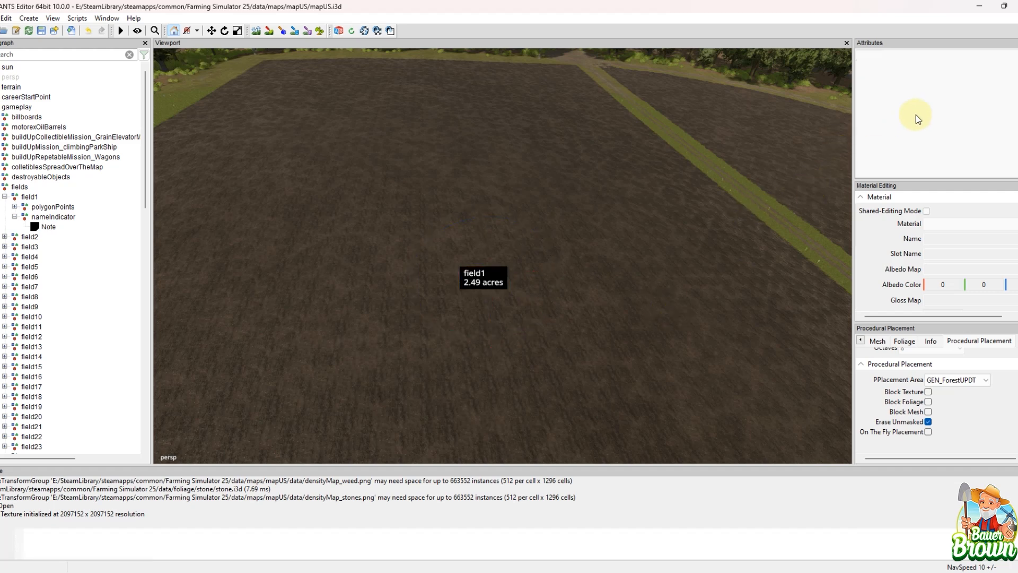
Step: Hide field1's note and expand the field's polygonPoints group to list its points
click(48, 228)
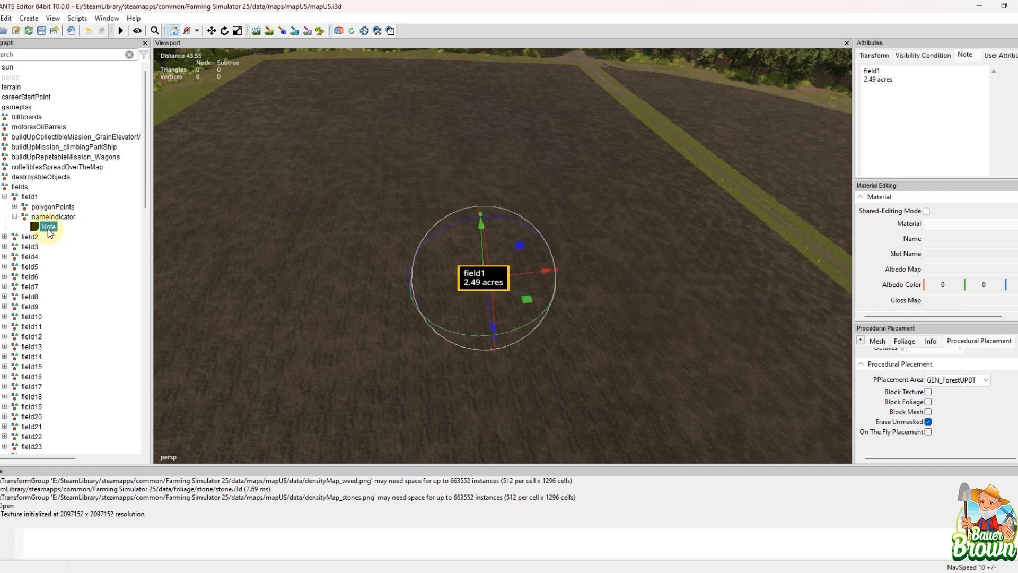
key(shift+h)
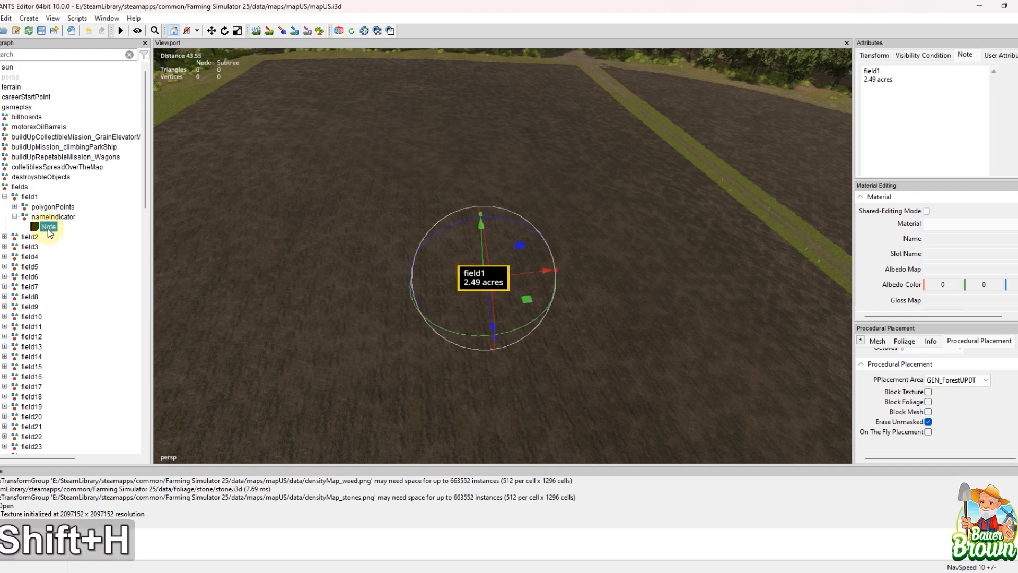
key(h)
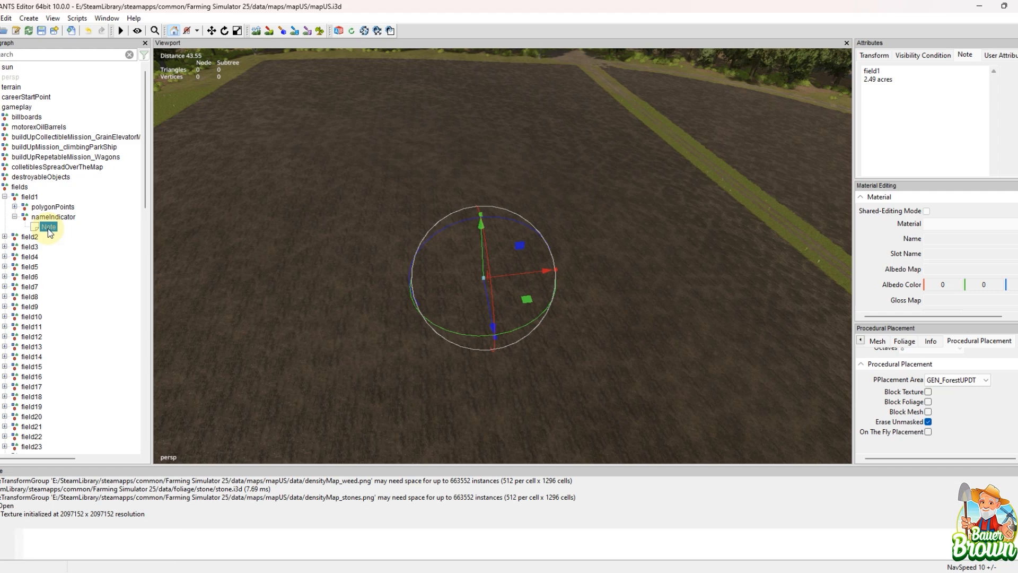
click(13, 206)
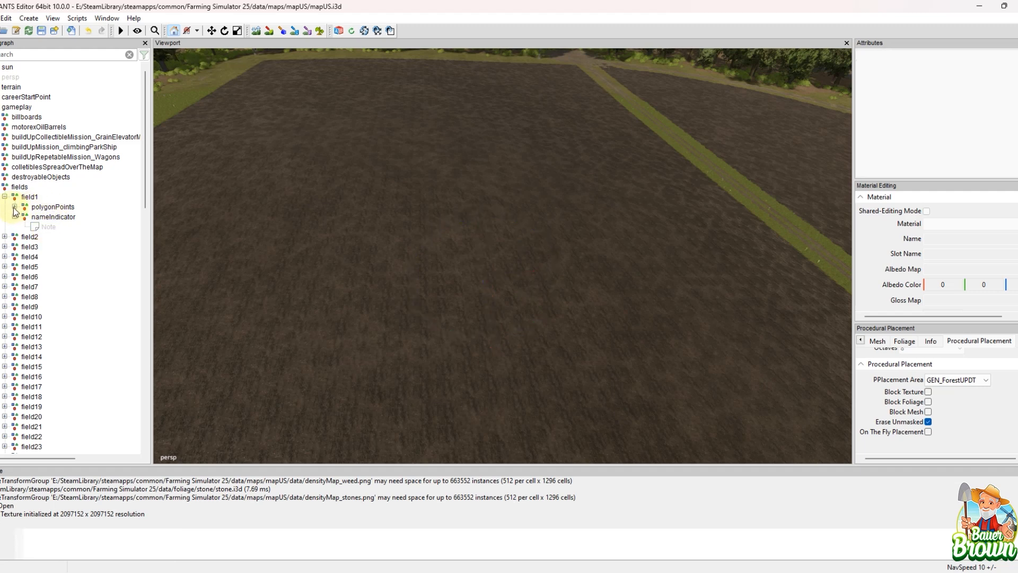
click(14, 207)
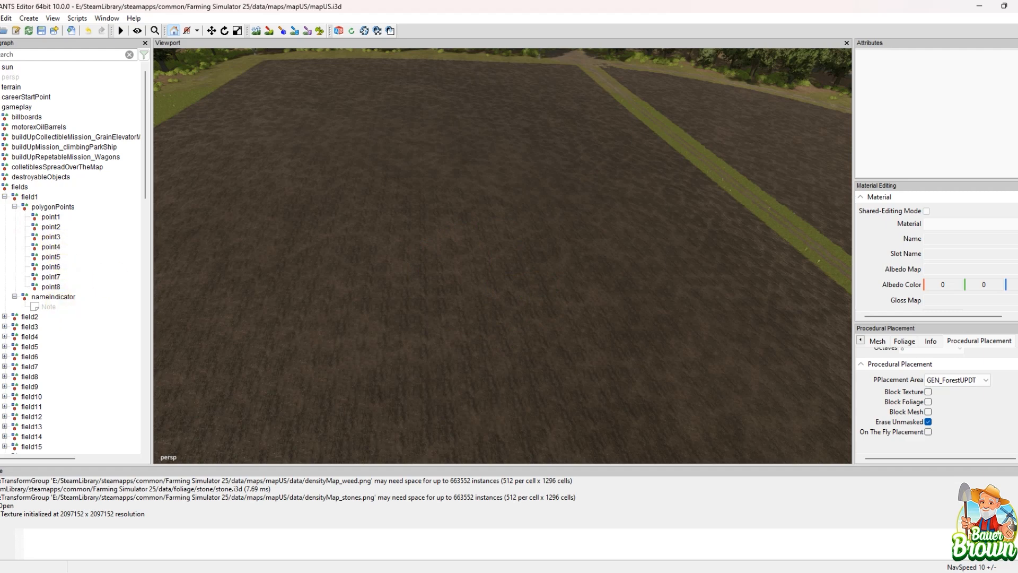
Step: Select point1 and point2 in field1's polygonPoints group and examine the corresponding field corners in the viewport
alt+middle_drag(363, 221, 399, 348)
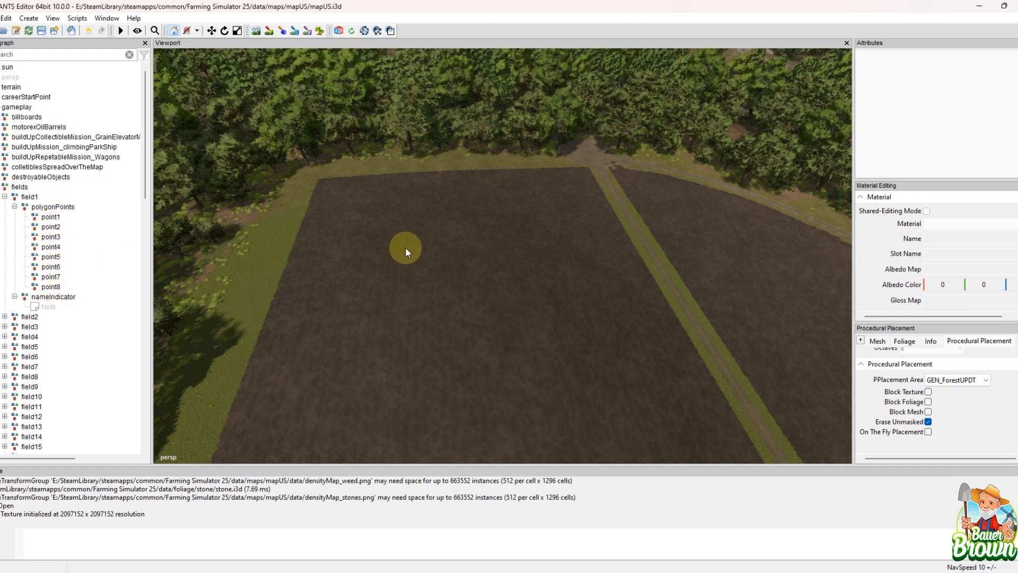
alt+middle_drag(371, 307, 419, 317)
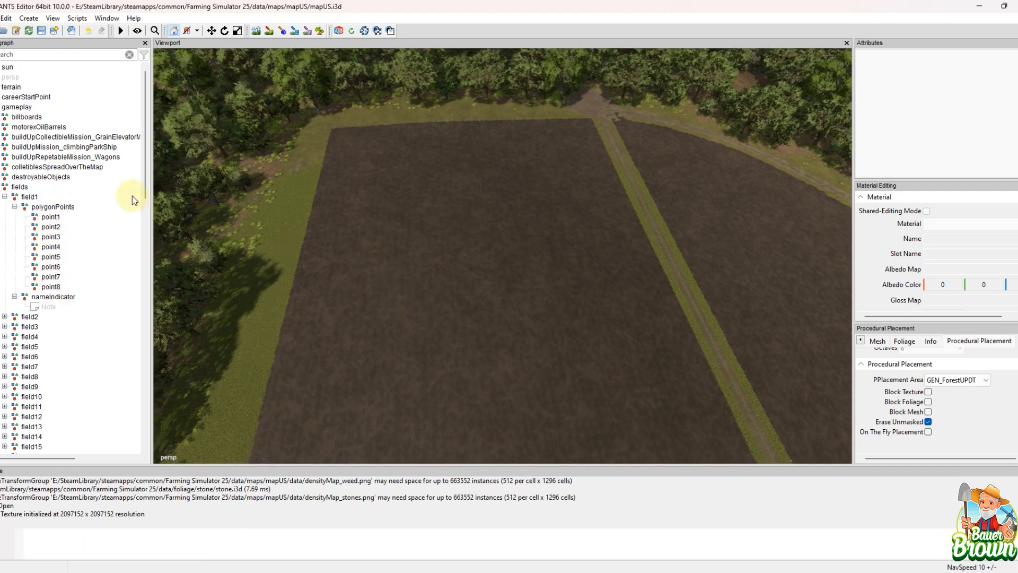
click(52, 215)
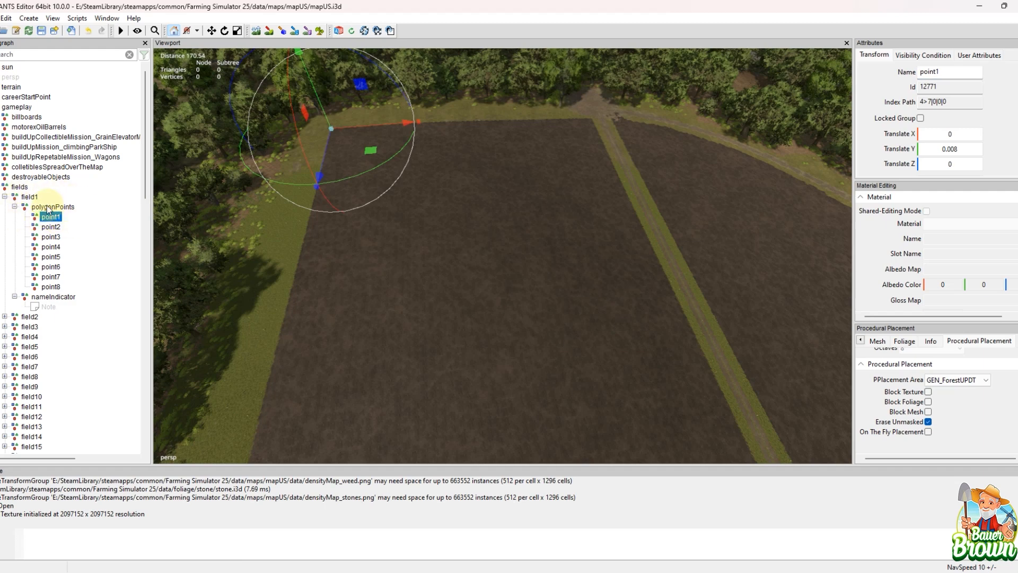
alt+middle_drag(581, 325, 474, 284)
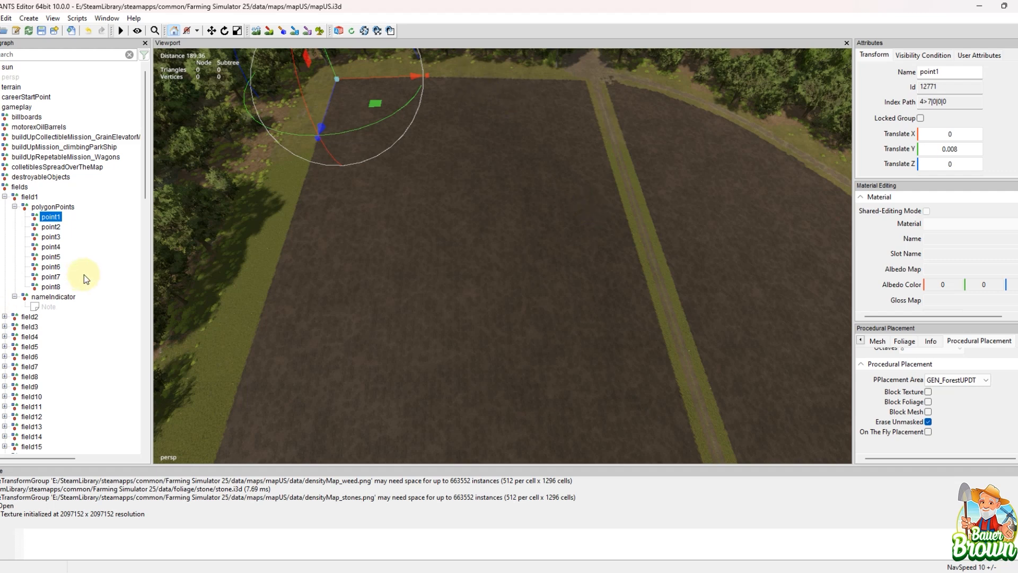
click(58, 228)
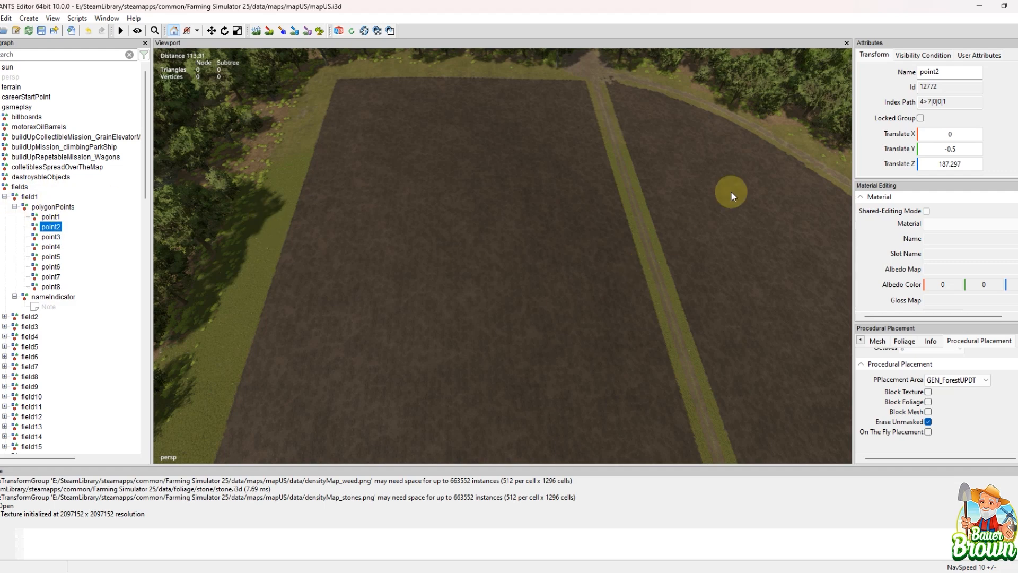
alt+drag(727, 193, 612, 248)
alt+middle_drag(613, 248, 578, 272)
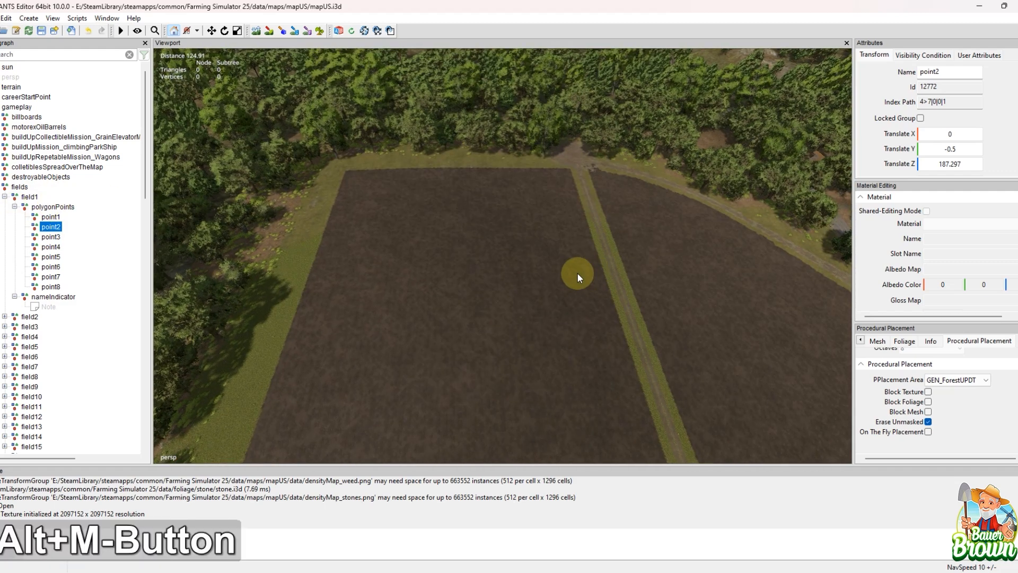
Step: Open the Script Editor and load the Field Toolkit script from the shared Farmland Fields scripts
click(71, 20)
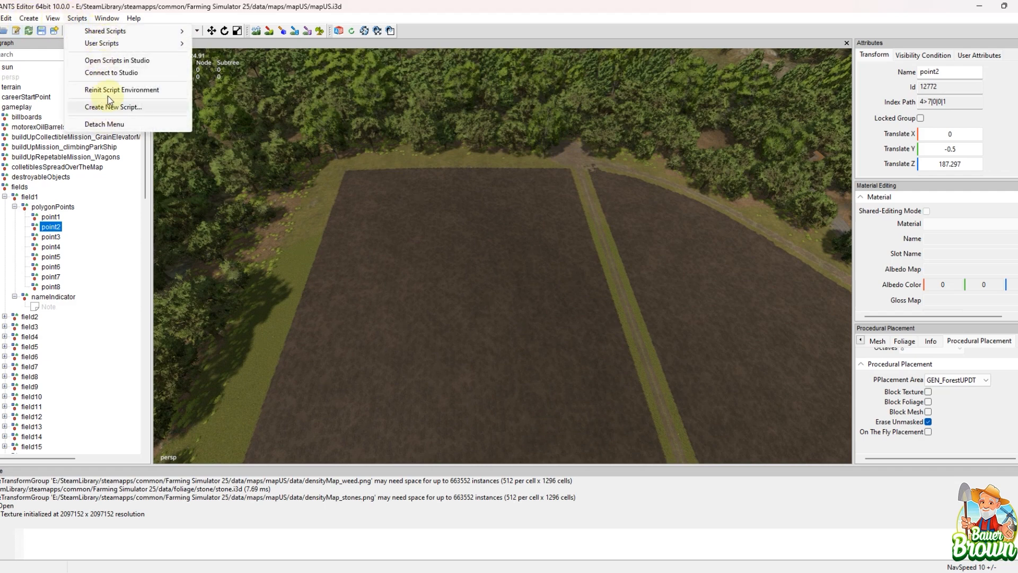
mouse_move(135, 41)
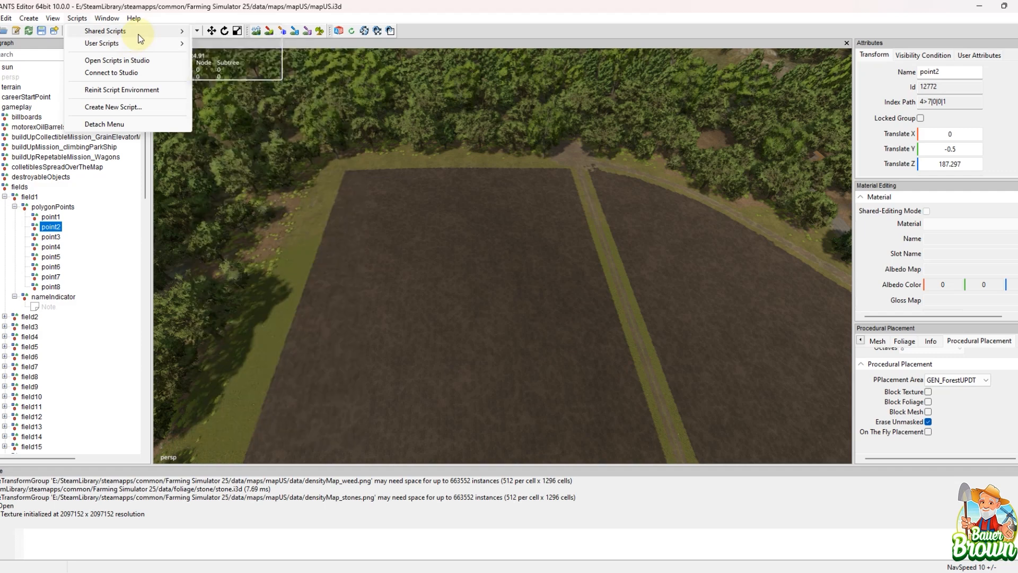
mouse_move(218, 47)
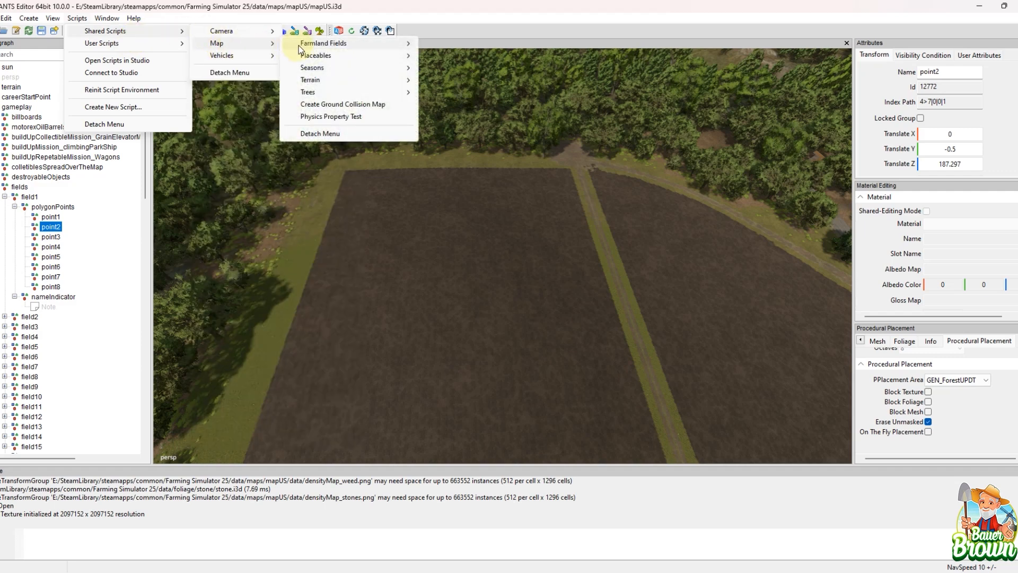
mouse_move(321, 47)
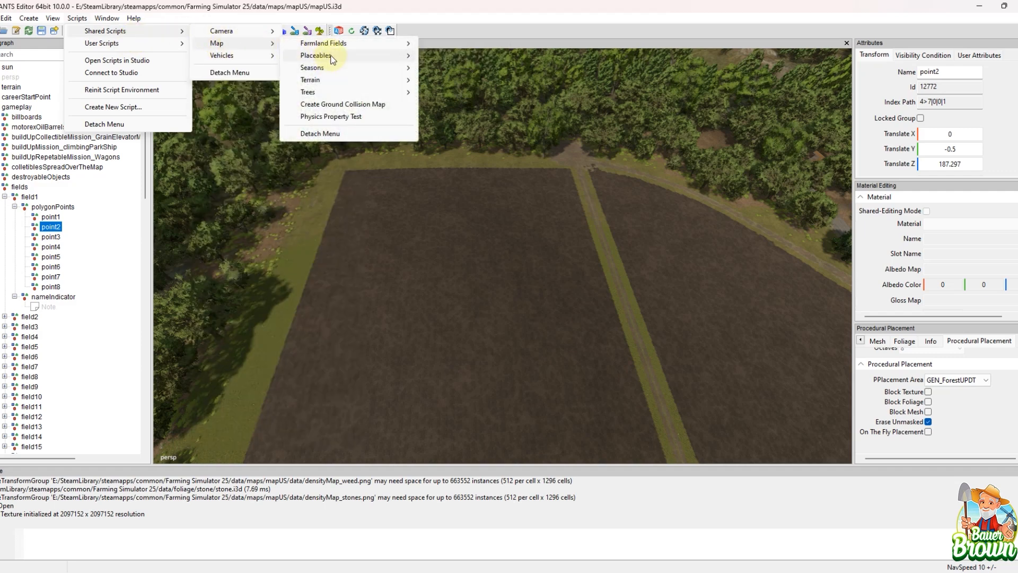
mouse_move(331, 70)
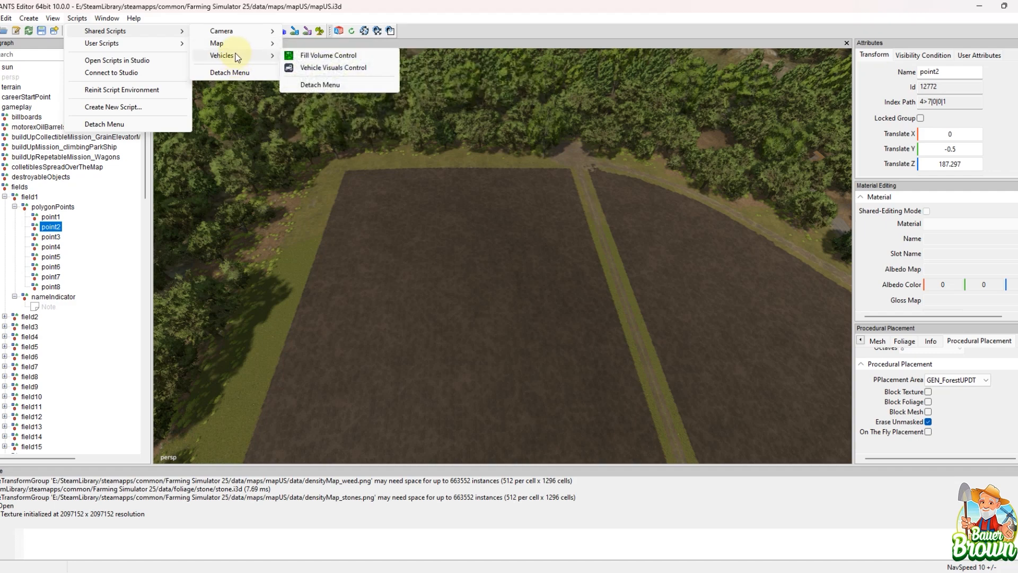
mouse_move(106, 18)
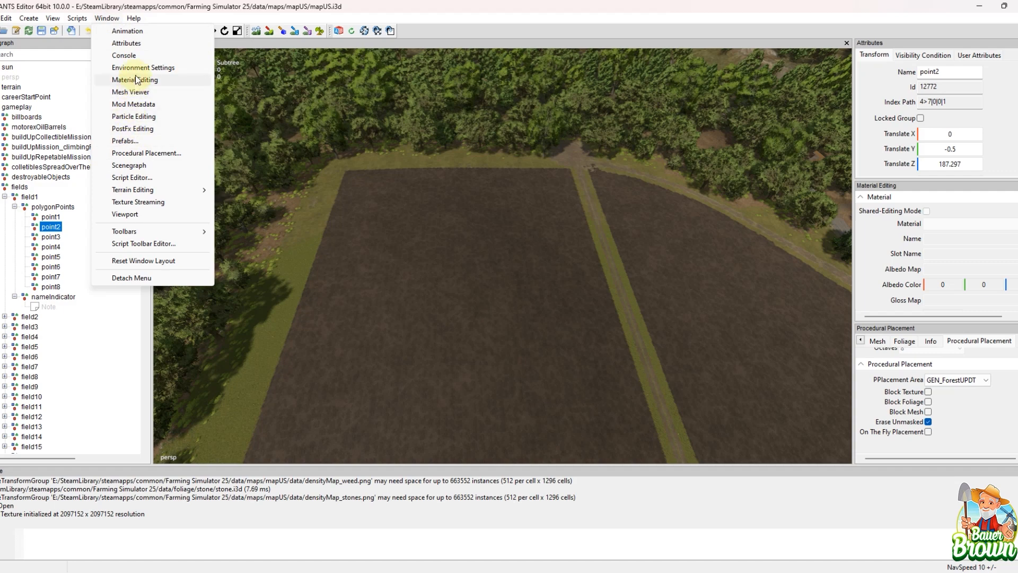
click(143, 180)
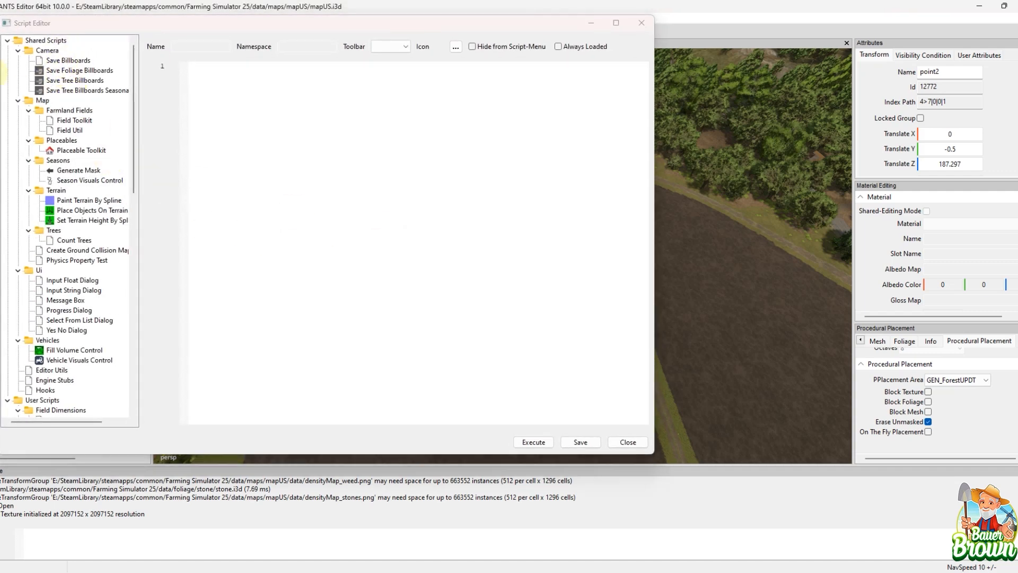
click(74, 122)
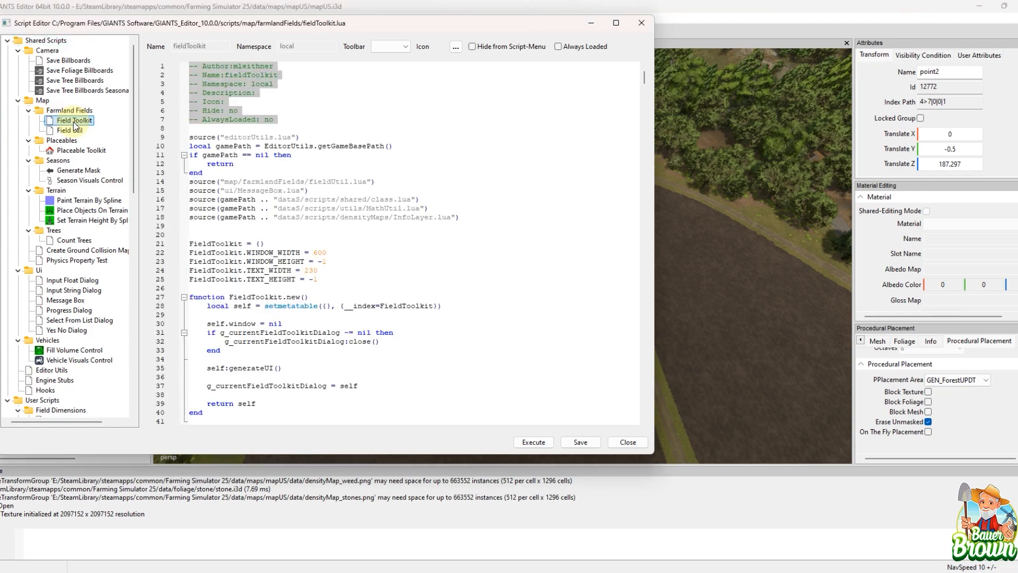
Step: Read through the Field Toolkit script, covering its window layout code and the createField and repaintFields functions
scroll(475, 254, down, 19)
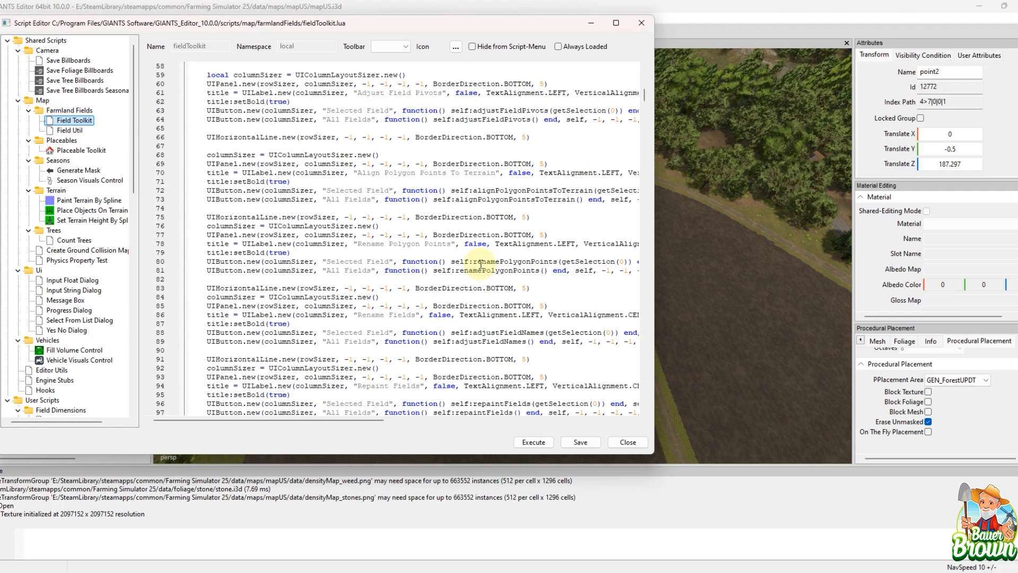
scroll(480, 265, down, 20)
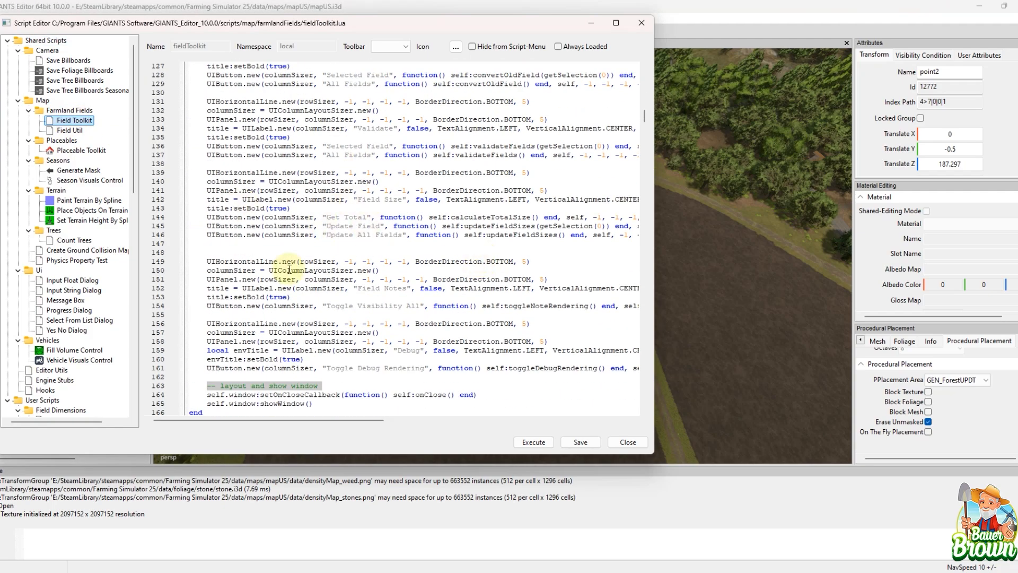
scroll(361, 254, down, 10)
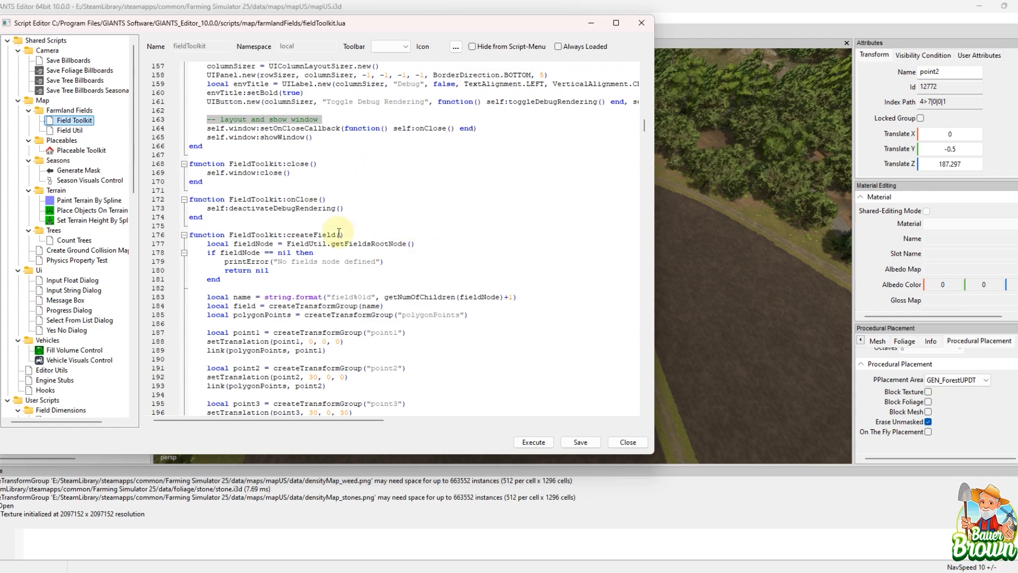
scroll(416, 230, down, 3)
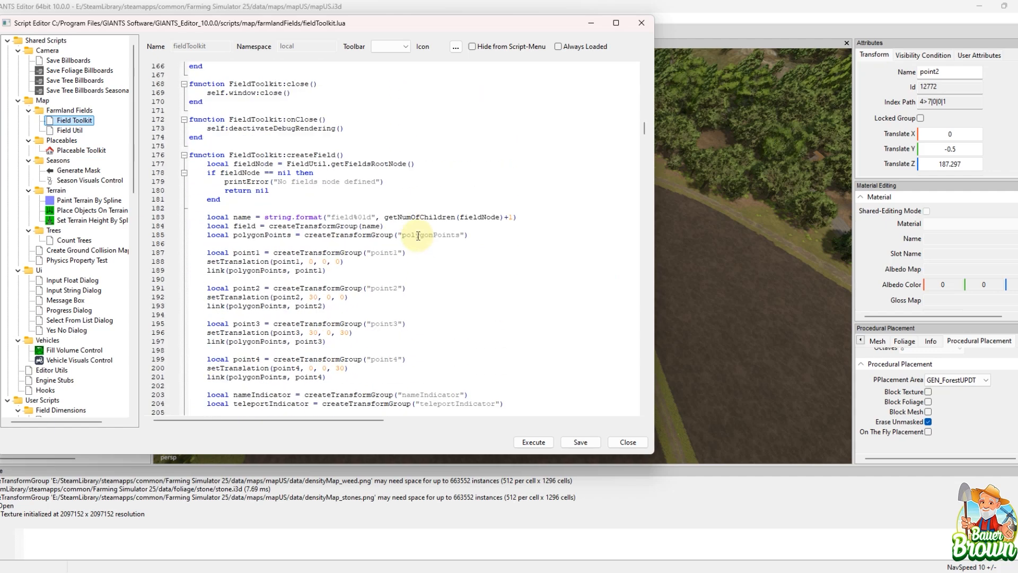
scroll(408, 228, down, 1)
scroll(520, 259, down, 3)
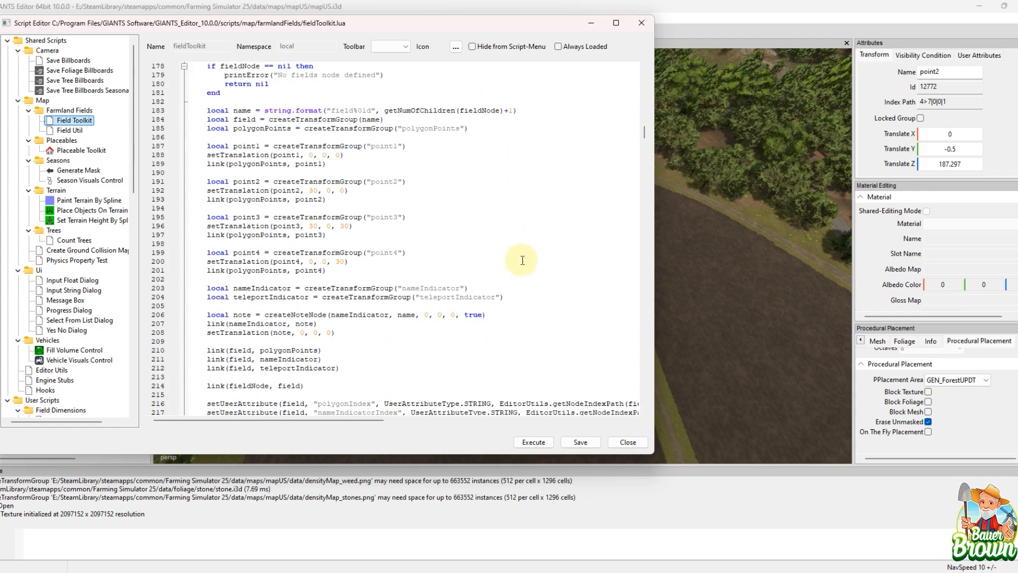
scroll(522, 260, down, 18)
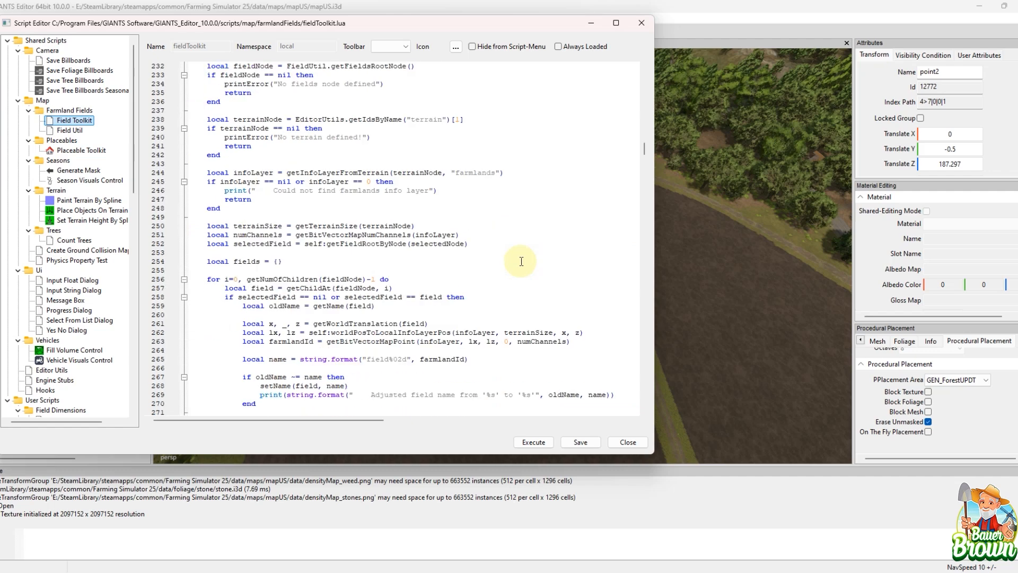
scroll(522, 261, down, 1)
scroll(514, 260, down, 1)
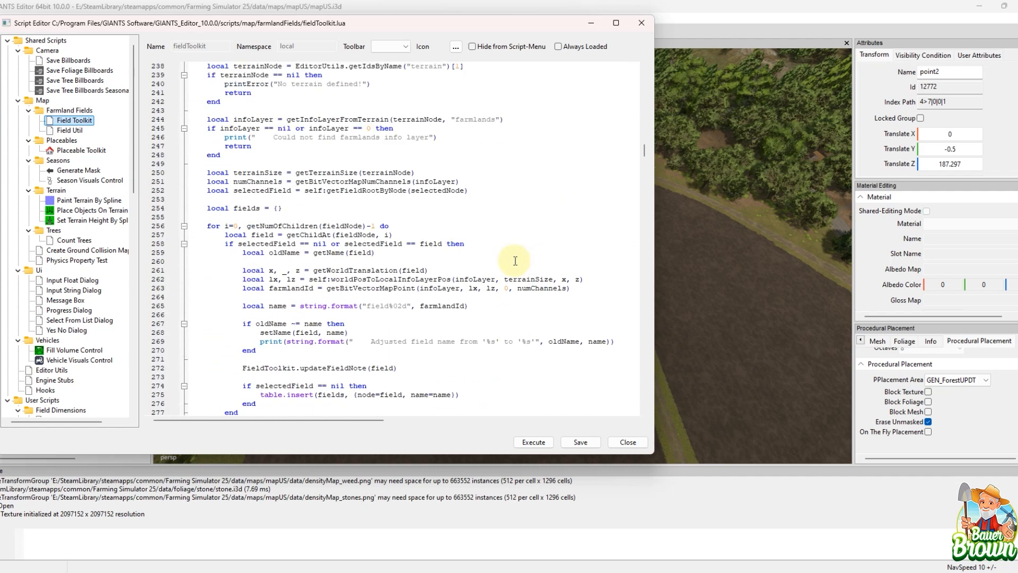
scroll(515, 260, down, 7)
scroll(515, 260, down, 8)
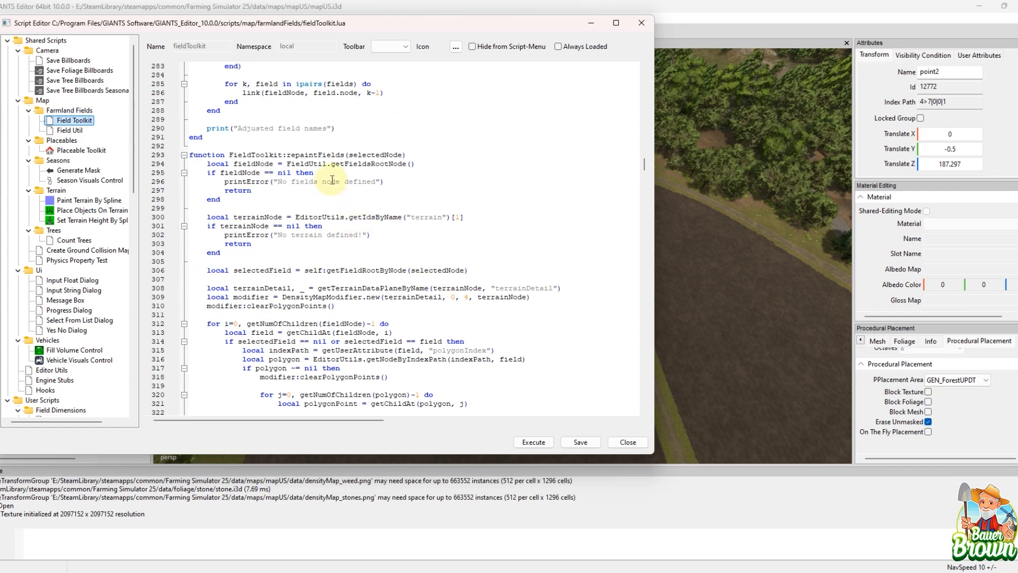
scroll(452, 215, down, 2)
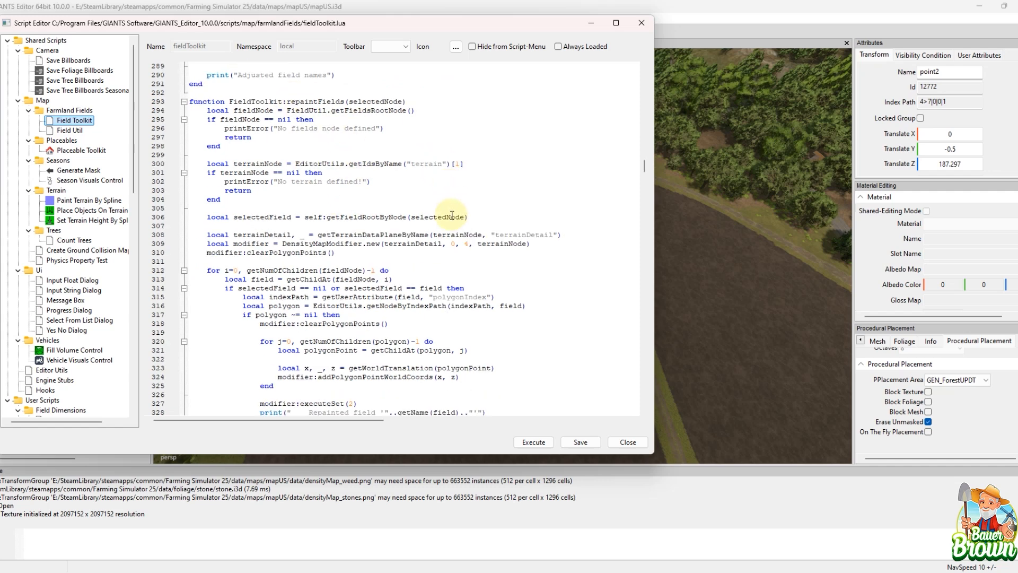
scroll(452, 216, down, 6)
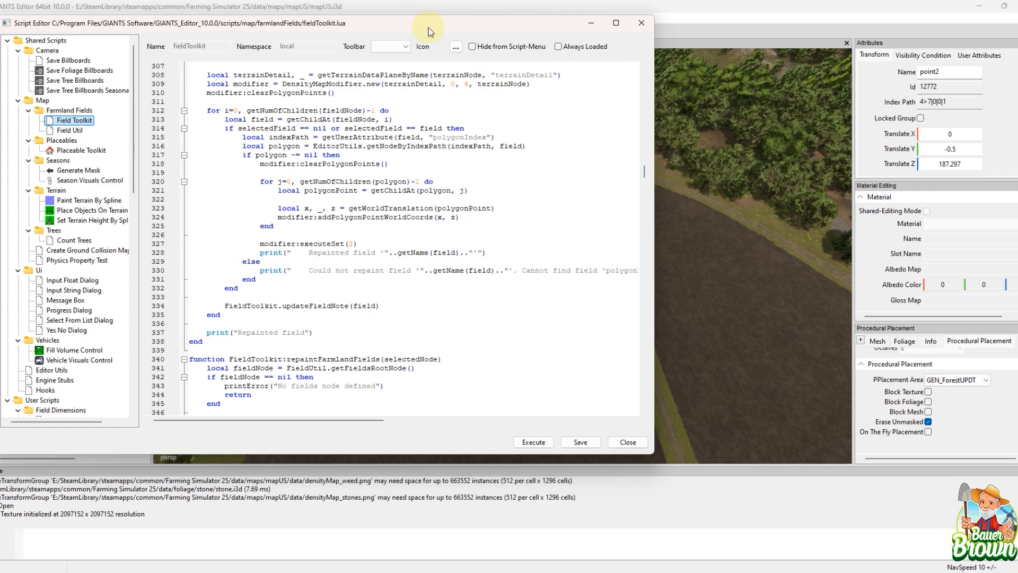
Step: Move the Script Editor clear of the scenegraph and review the script's repaintFields and repaintFarmlandFields functions
drag(436, 29, 694, 70)
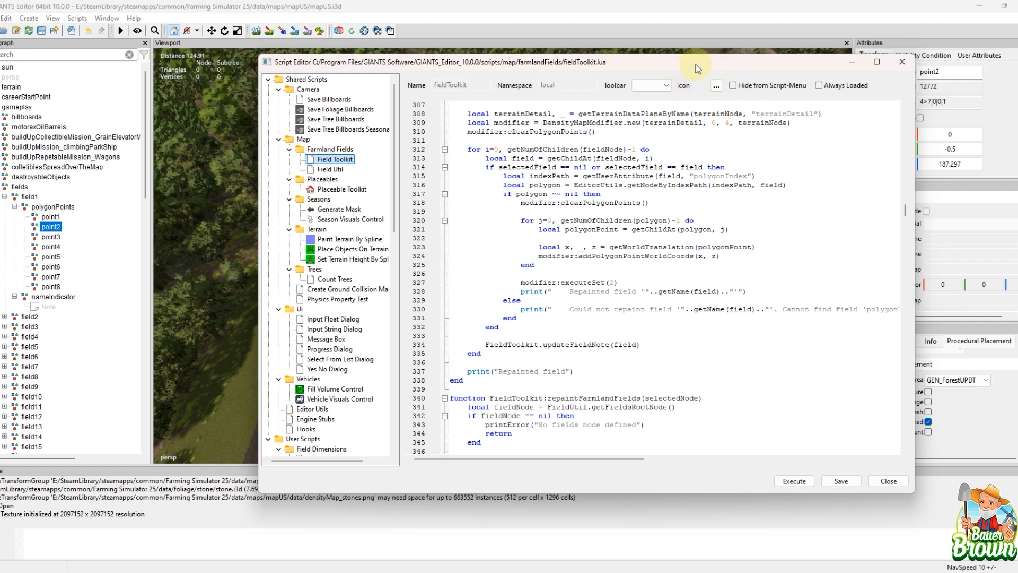
drag(692, 65, 614, 65)
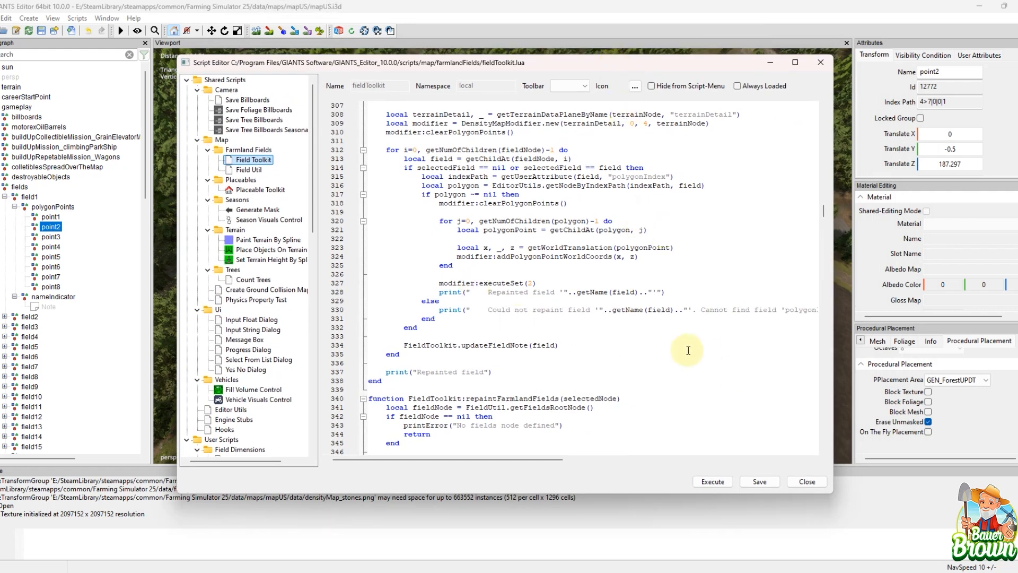
scroll(663, 299, down, 4)
scroll(663, 300, down, 9)
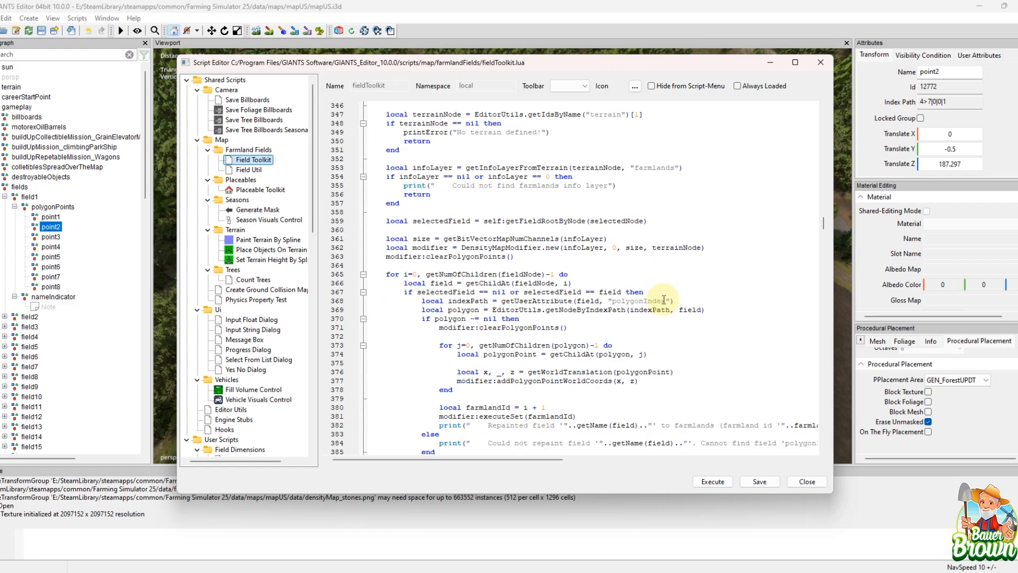
scroll(664, 300, up, 11)
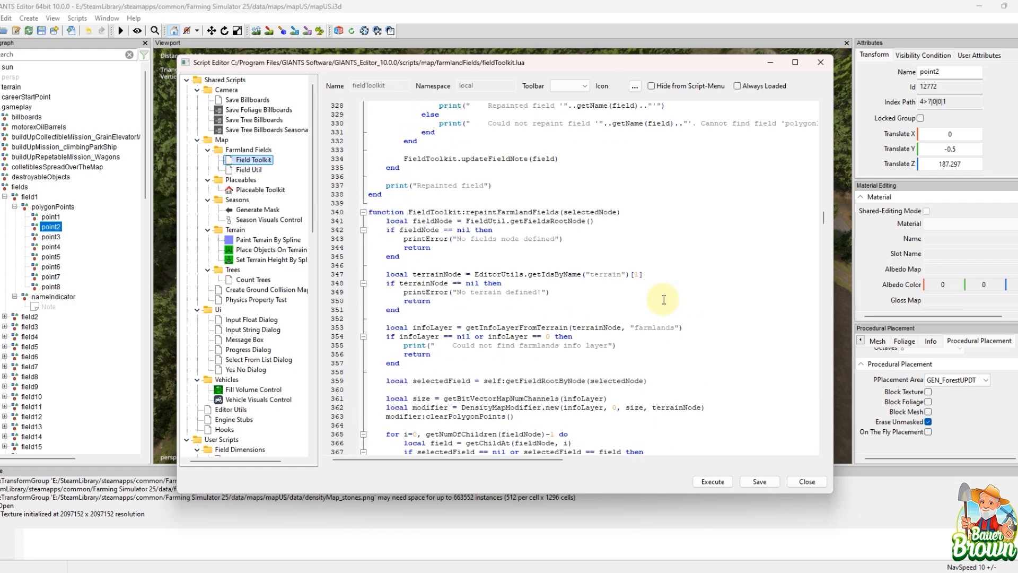
scroll(663, 300, up, 15)
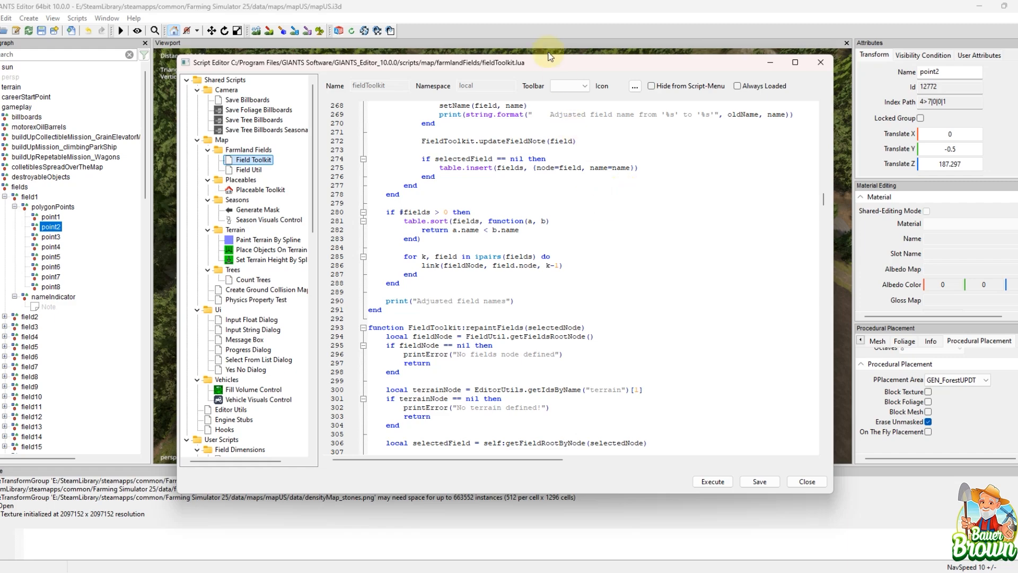
drag(550, 67, 546, 93)
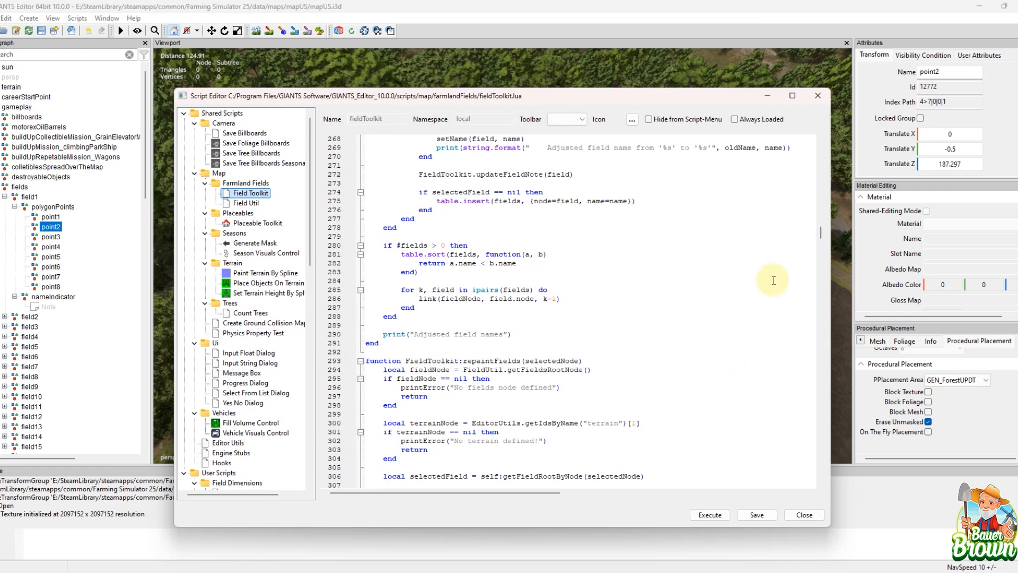
scroll(669, 283, down, 6)
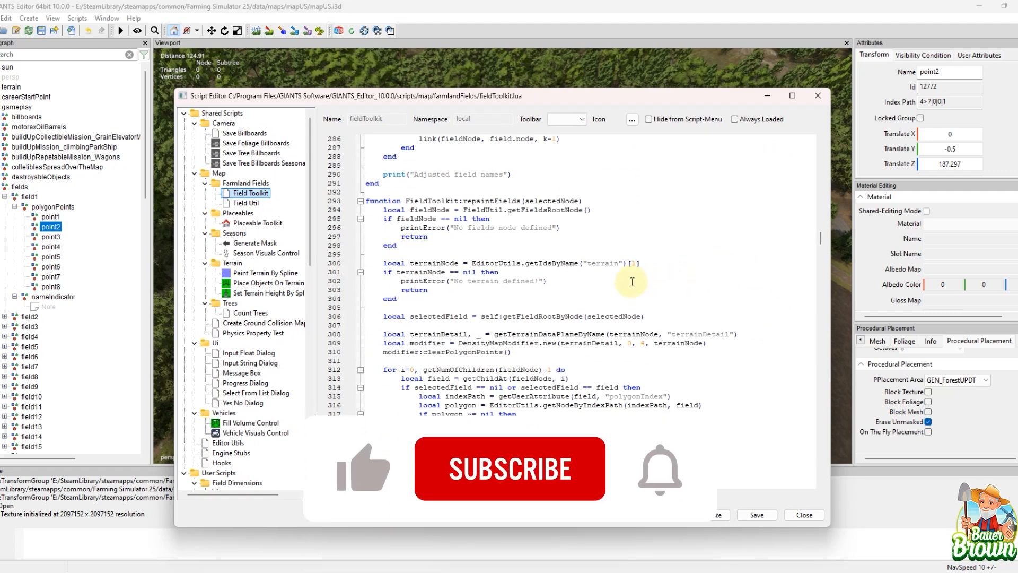
scroll(667, 286, down, 6)
scroll(631, 290, down, 10)
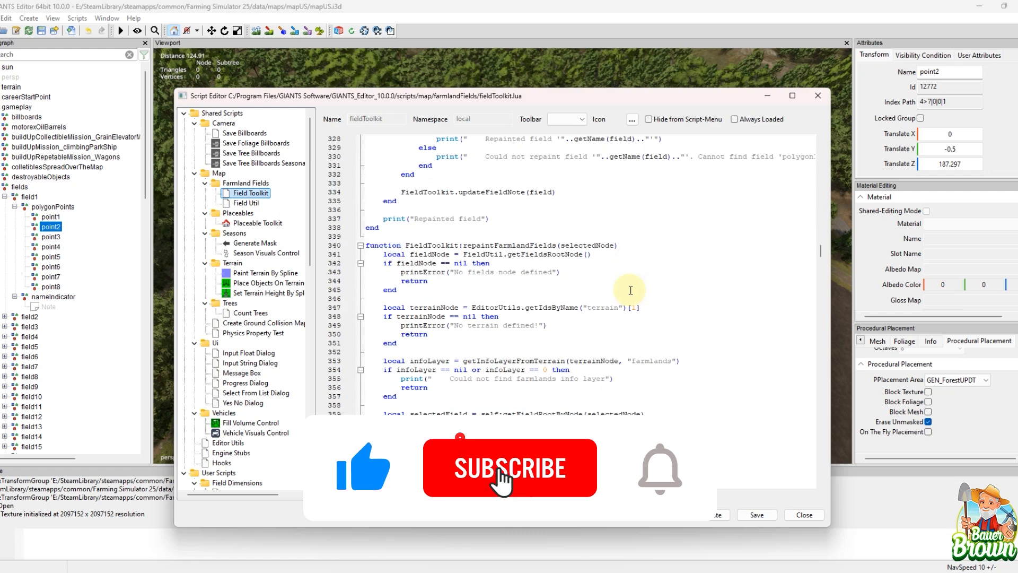
scroll(630, 290, up, 3)
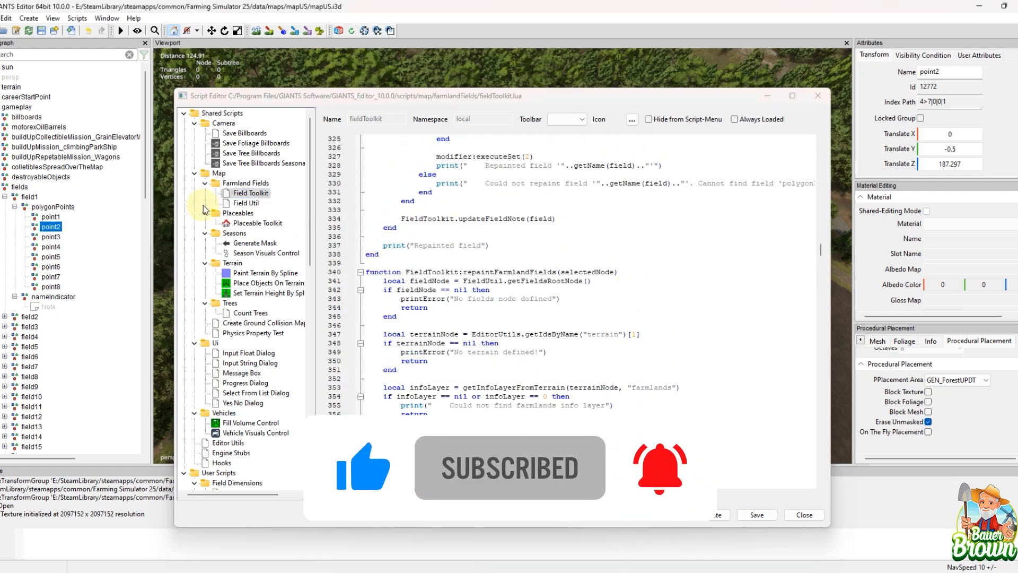
Step: View the code of the shared Field Util and Placeable Toolkit scripts
click(245, 203)
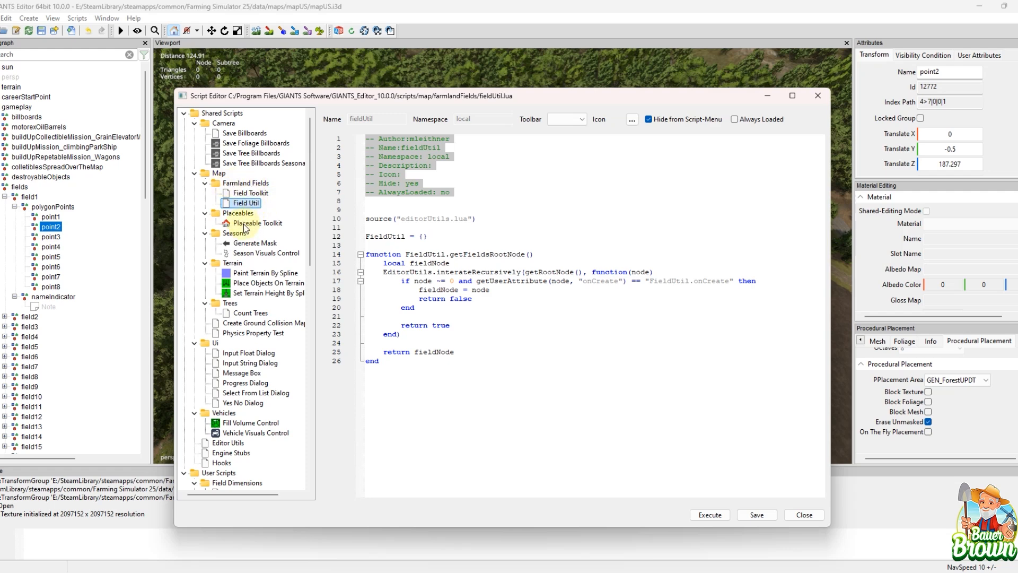
click(244, 224)
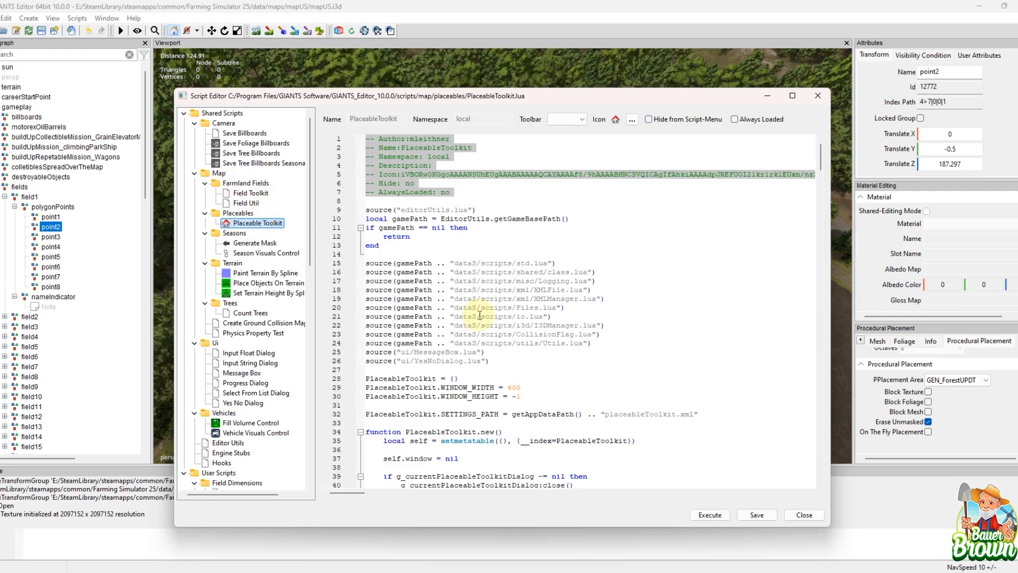
Step: Read through the Placeable Toolkit script, covering its settings, window layout and validatePlaceables functions
scroll(549, 347, down, 8)
scroll(549, 347, down, 18)
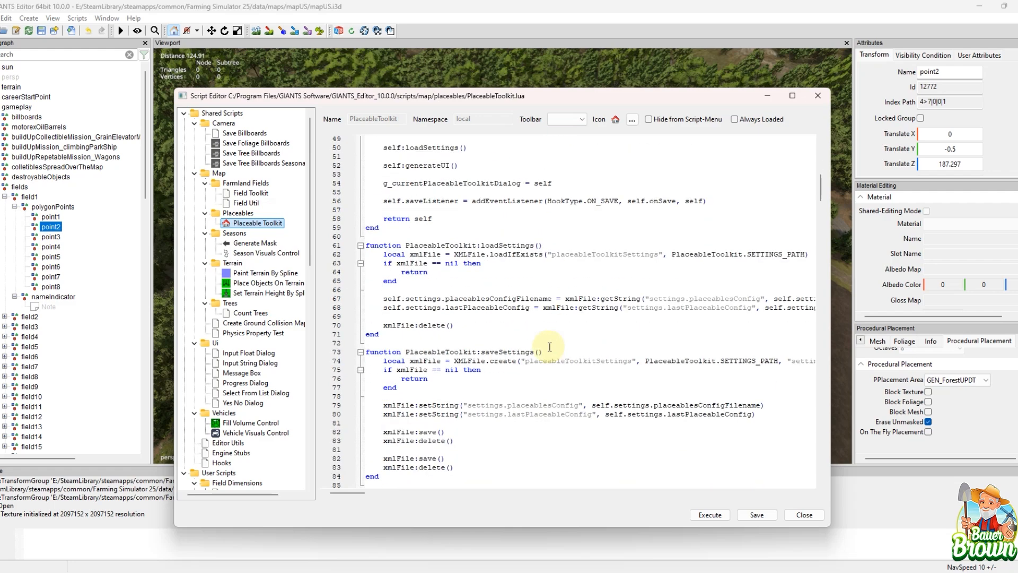
scroll(549, 347, down, 14)
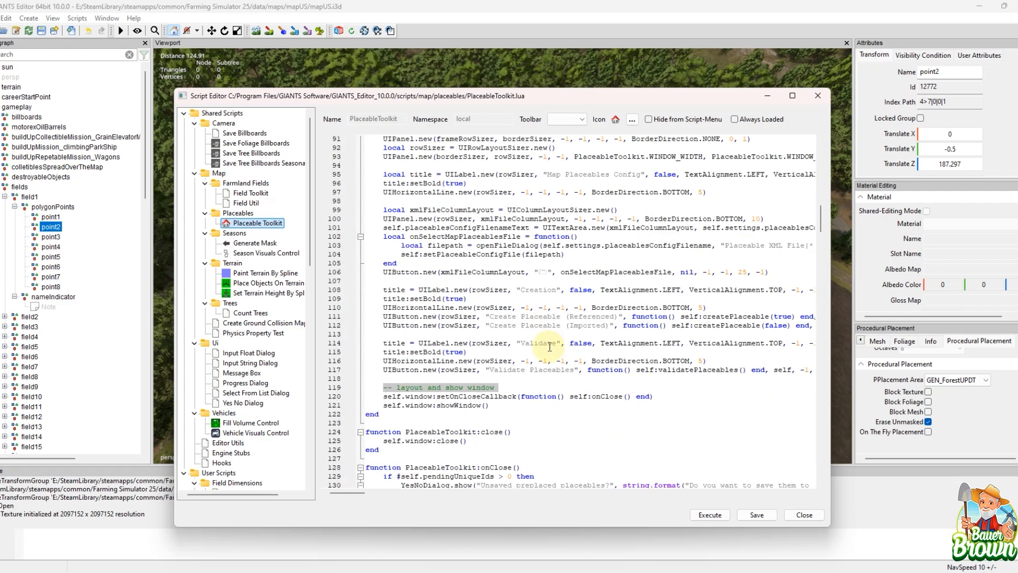
scroll(557, 352, down, 4)
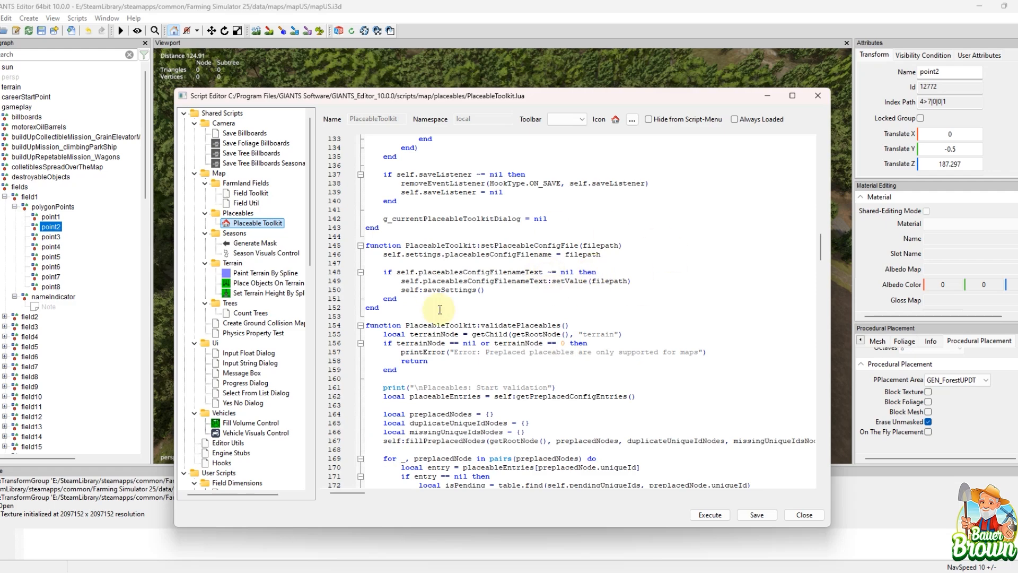
scroll(615, 265, down, 12)
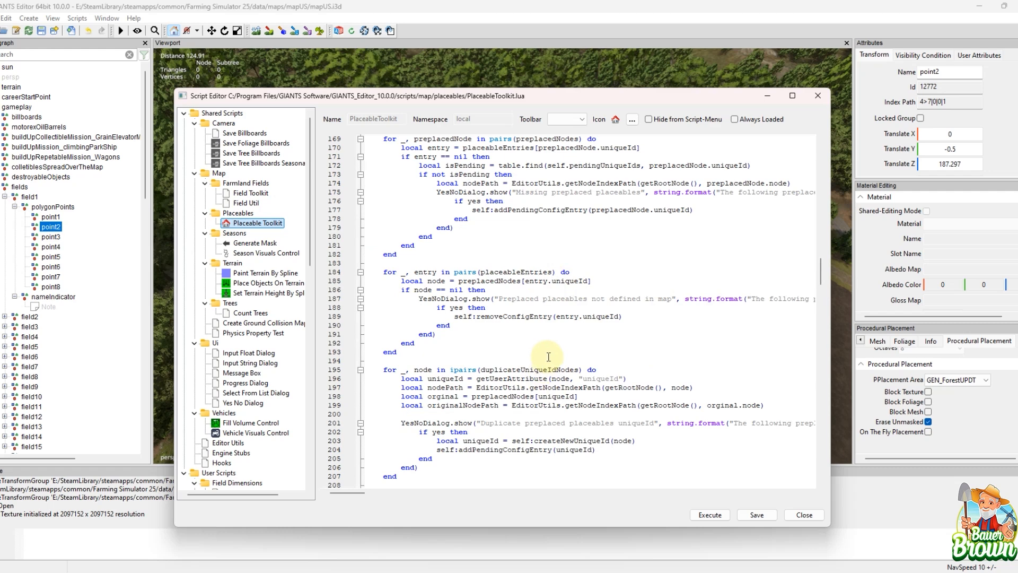
scroll(546, 355, down, 4)
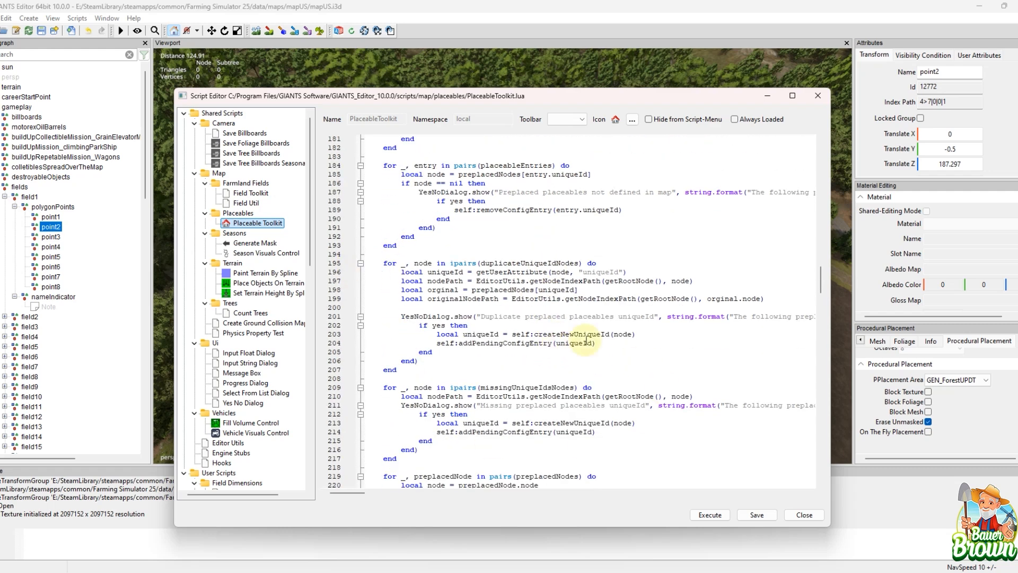
scroll(646, 331, down, 7)
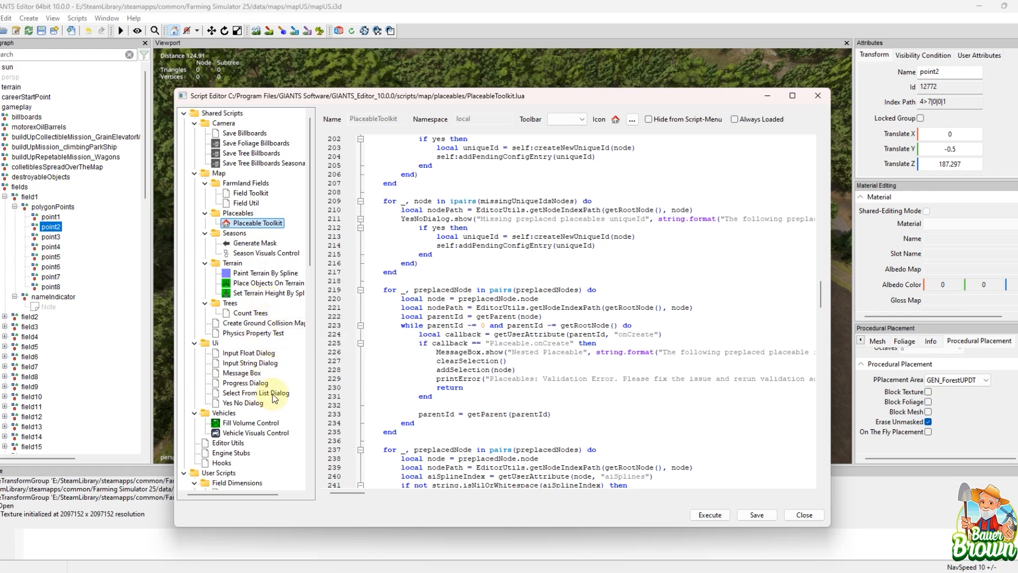
Step: Open the shared Editor Utils script and look over its functions from getGameBasePath to getNodeIndexPath
click(228, 443)
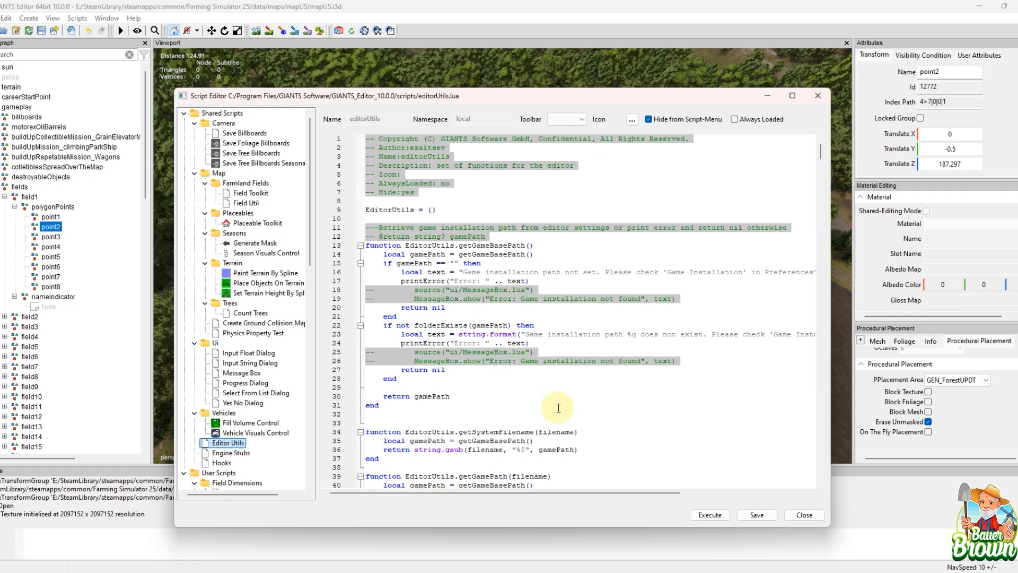
scroll(558, 408, down, 15)
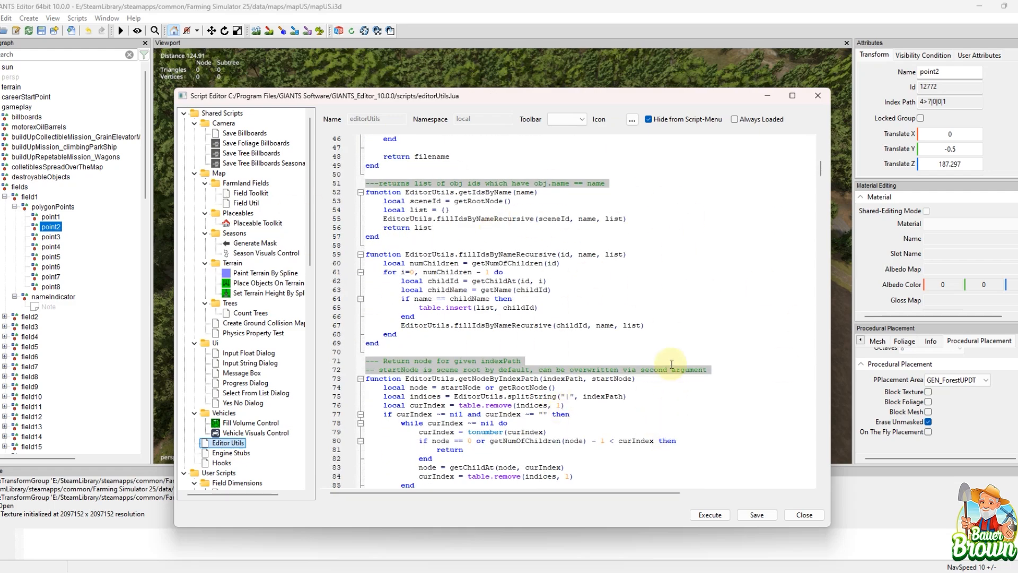
scroll(671, 364, down, 7)
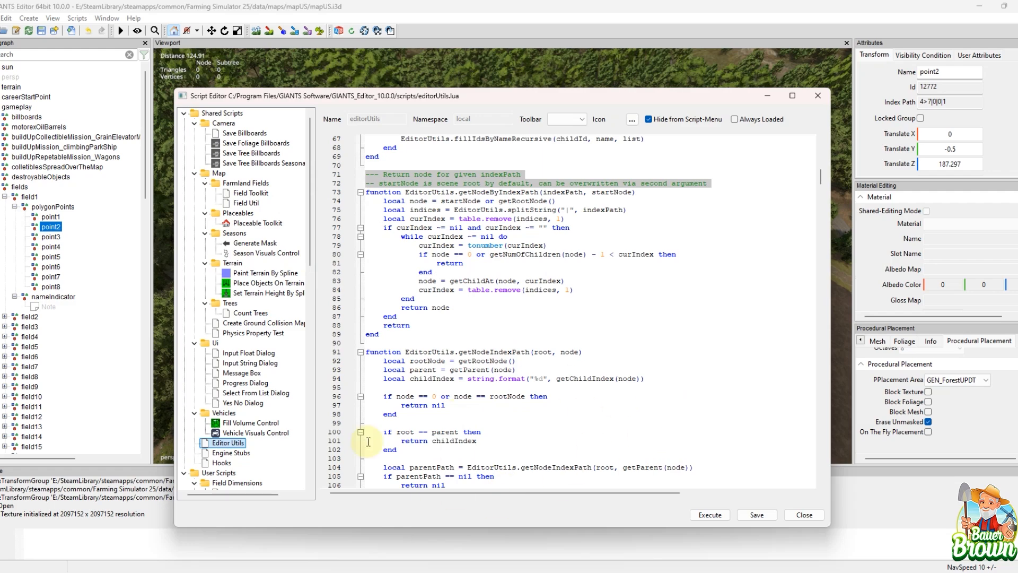
Step: Open the shared Hooks script and review its removeEventListener and _publish functions and the engine event callbacks
click(222, 463)
scroll(601, 367, down, 9)
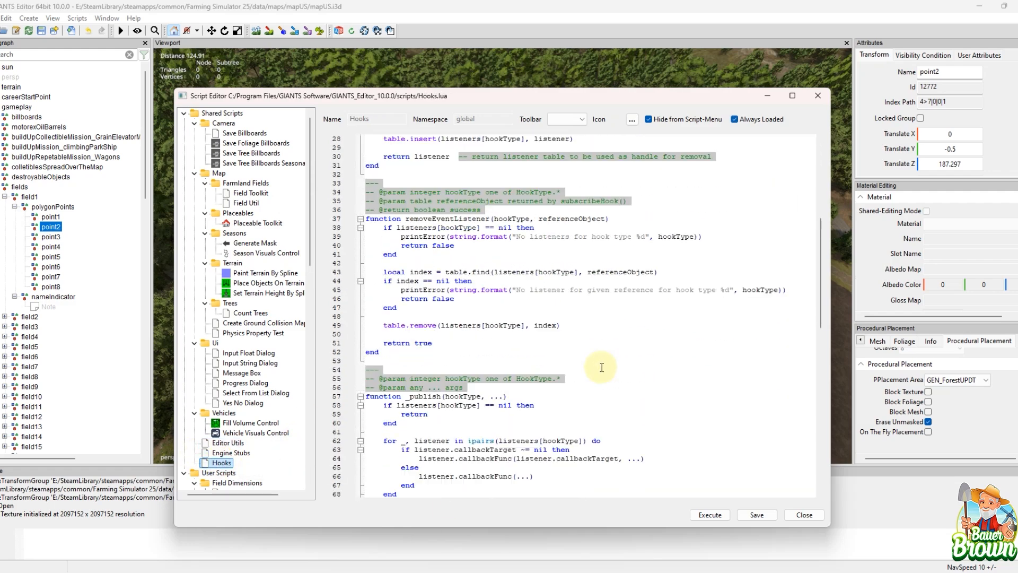
scroll(601, 367, down, 13)
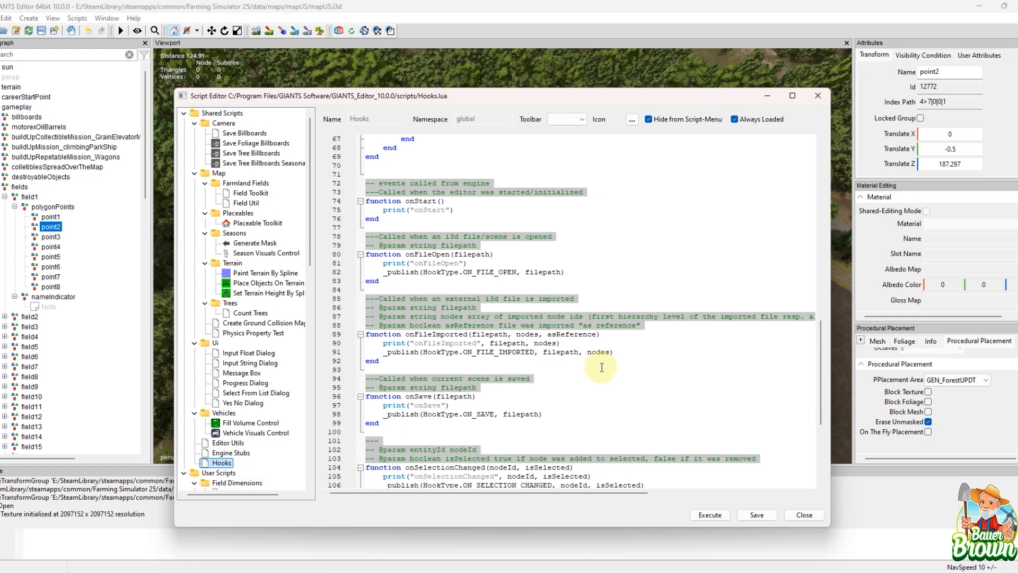
scroll(601, 366, down, 7)
scroll(601, 367, up, 6)
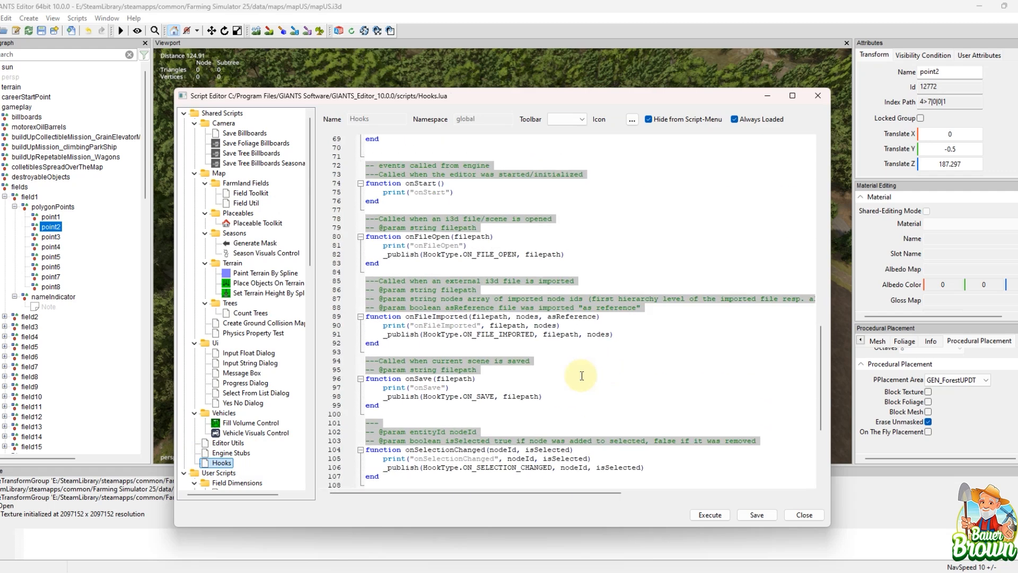
Step: Open the shared Engine Stubs script and skim its list of in-game function stubs
click(233, 454)
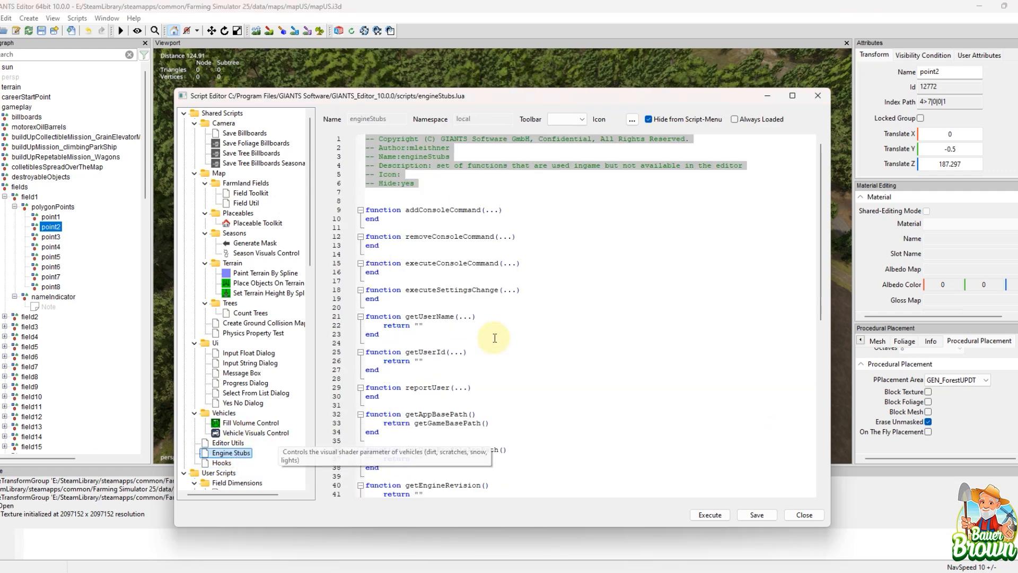
scroll(509, 350, down, 13)
scroll(522, 368, up, 13)
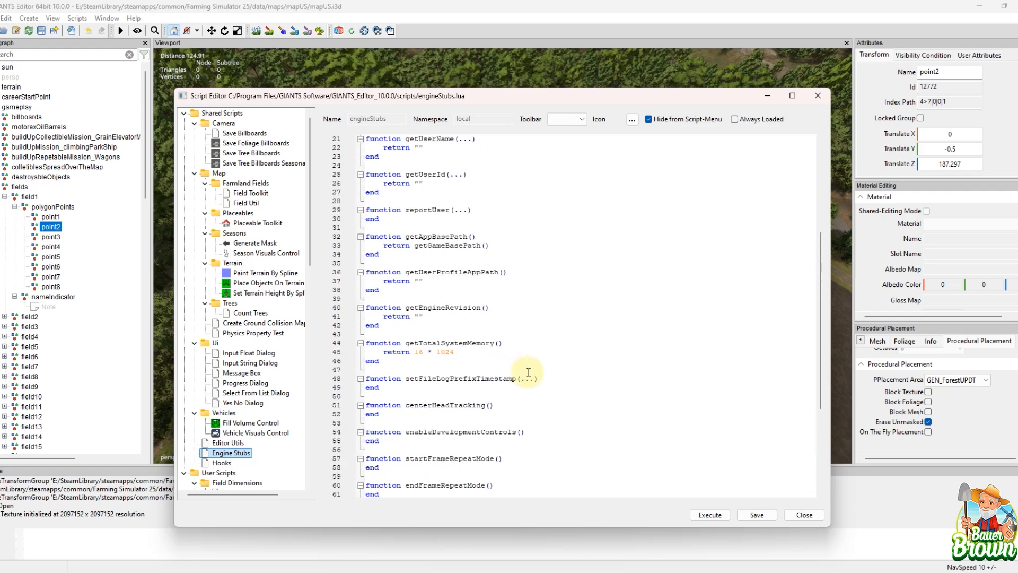
Step: Return to the Hooks script and read its engine events from onStart through onNodeDeleted
click(222, 463)
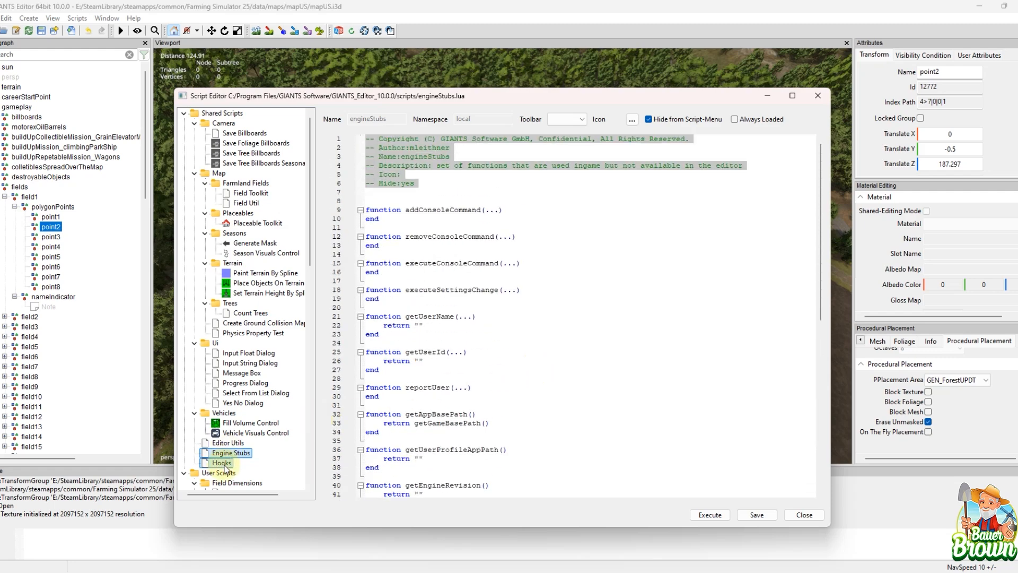
scroll(682, 334, down, 15)
scroll(682, 334, down, 6)
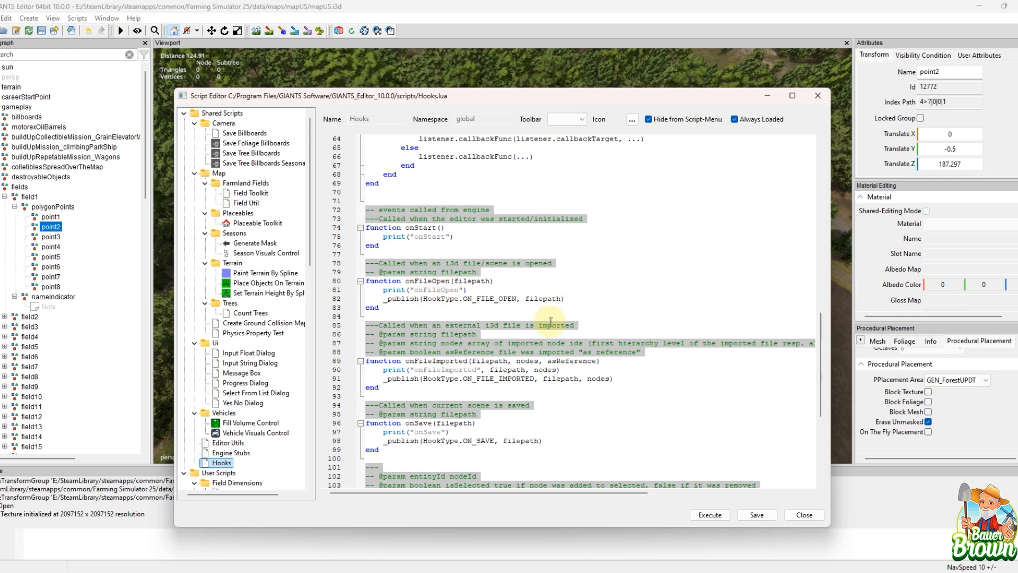
scroll(584, 350, down, 8)
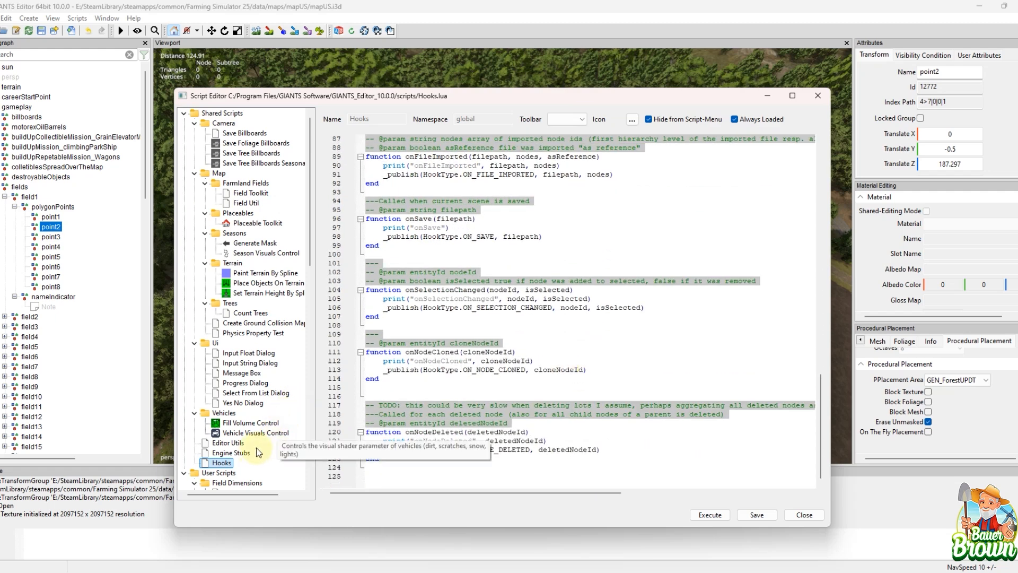
Step: Reopen the Editor Utils script and examine the getGamePath, getIdsByName and getNodeByIndexPath functions
click(228, 443)
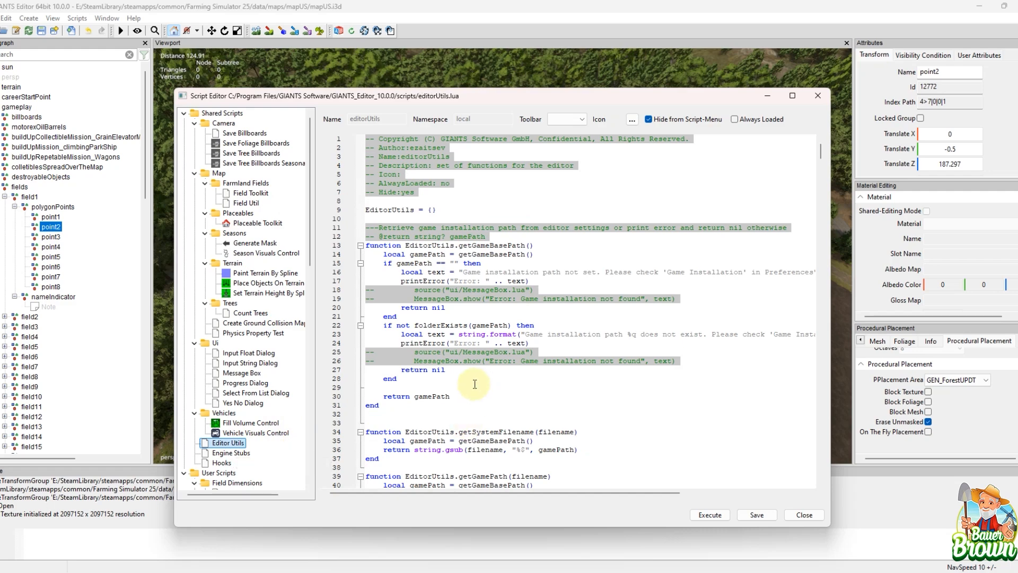
scroll(560, 365, down, 4)
scroll(560, 365, down, 3)
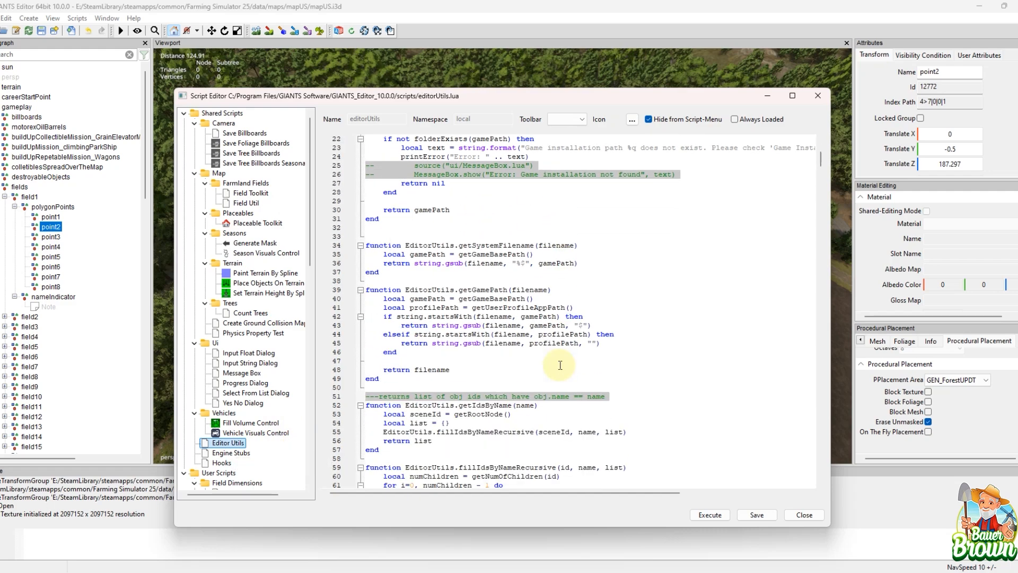
scroll(553, 362, down, 9)
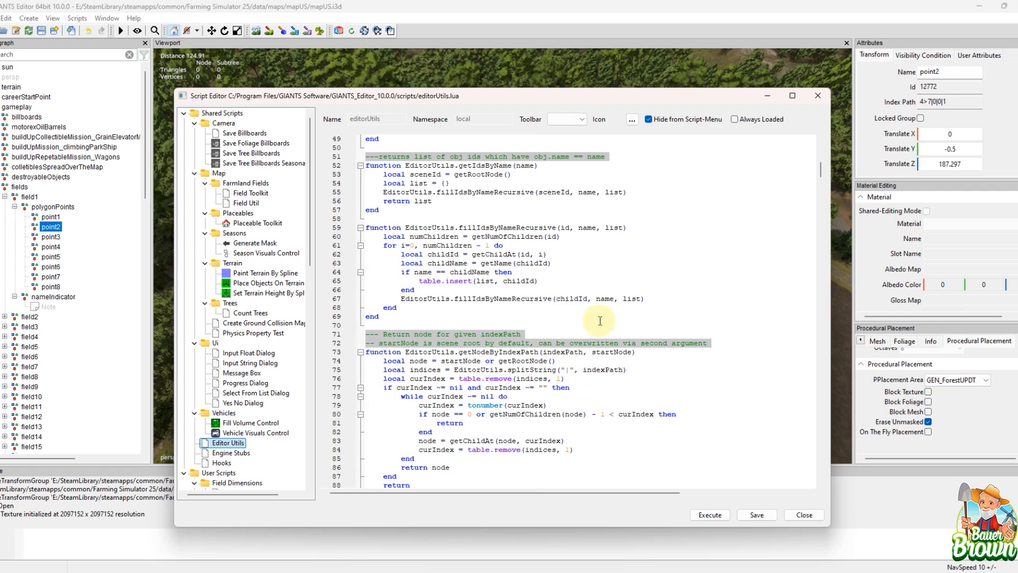
scroll(608, 313, down, 4)
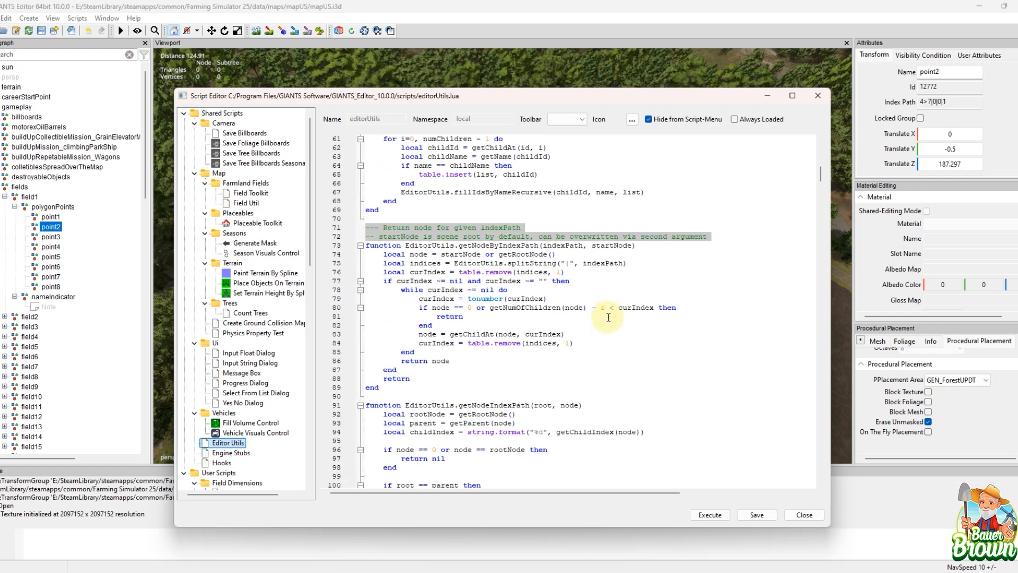
click(164, 96)
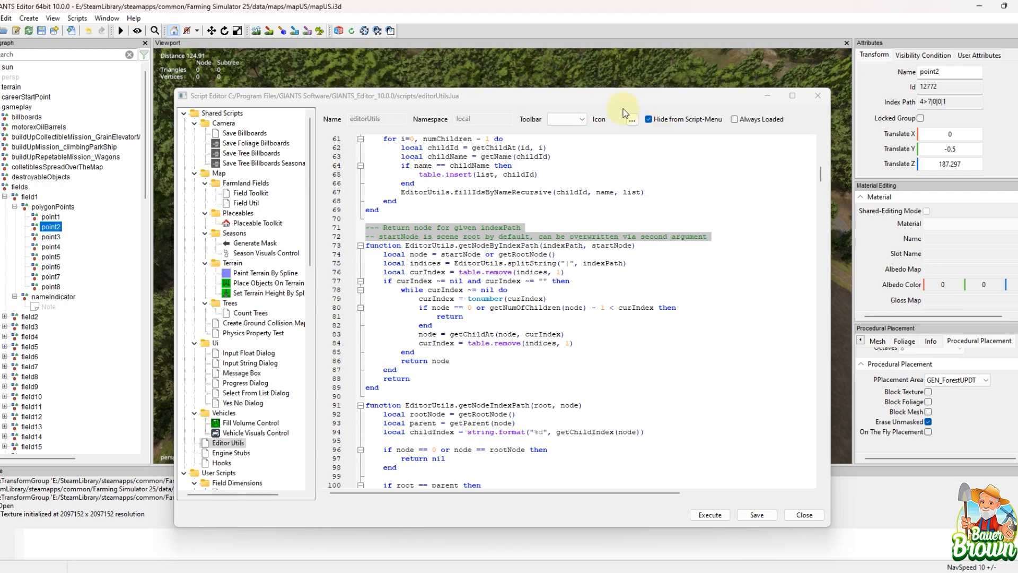
mouse_move(622, 104)
mouse_down()
mouse_move(637, 103)
mouse_move(612, 151)
mouse_move(624, 98)
mouse_up()
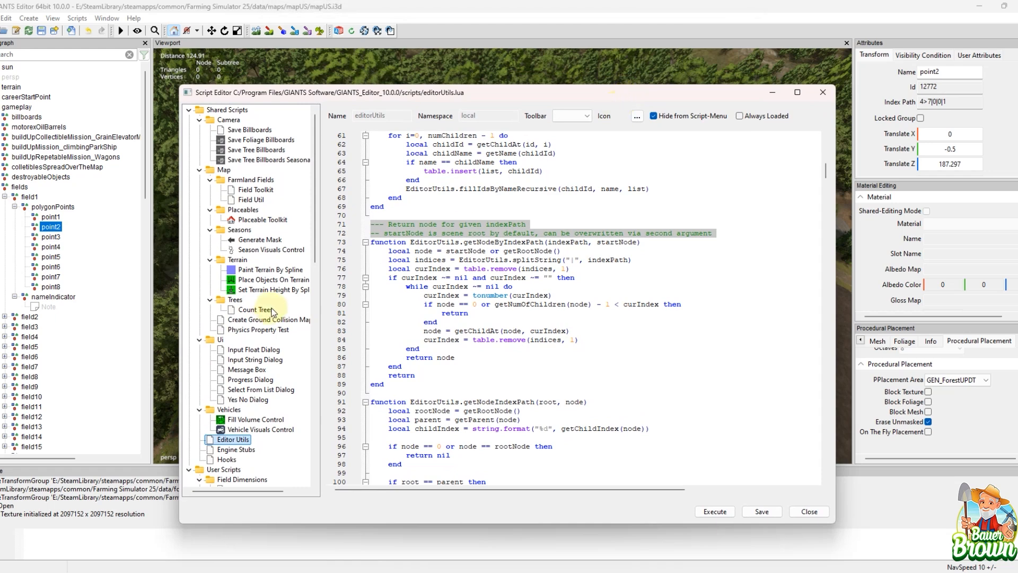
click(67, 270)
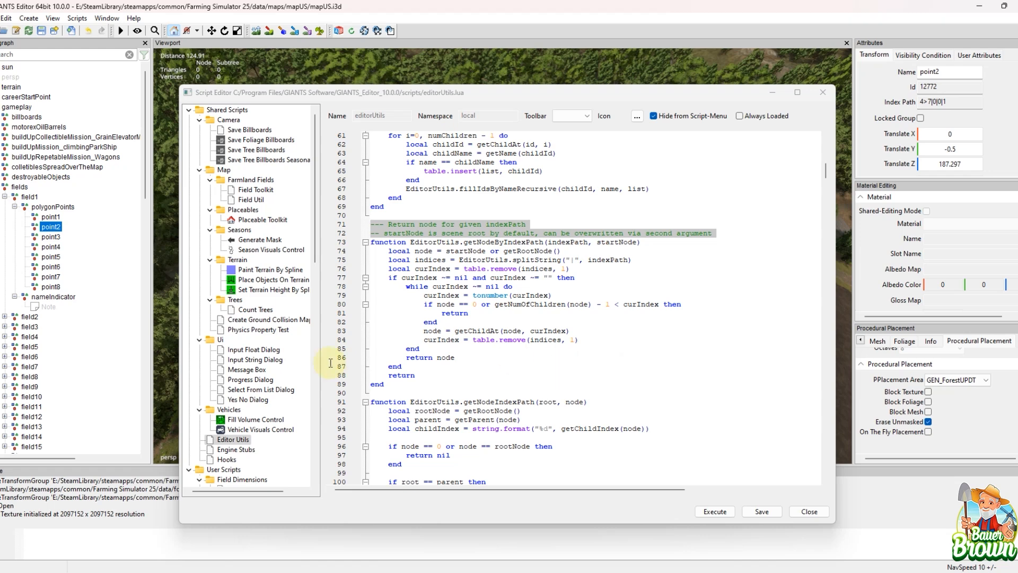
Step: Collapse field1's polygonPoints group in the scenegraph and the User Scripts folder in the script list
click(15, 207)
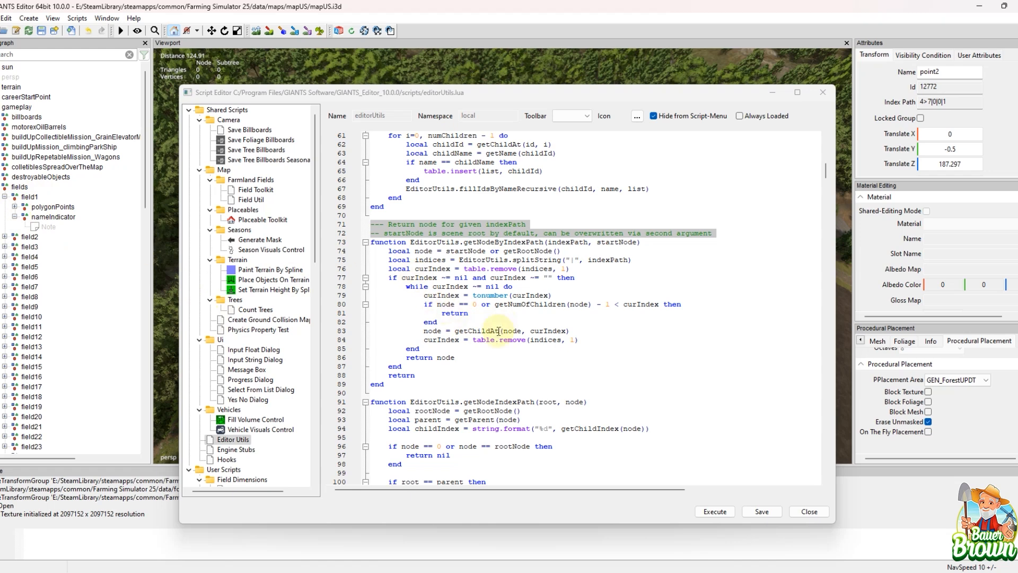
click(3, 238)
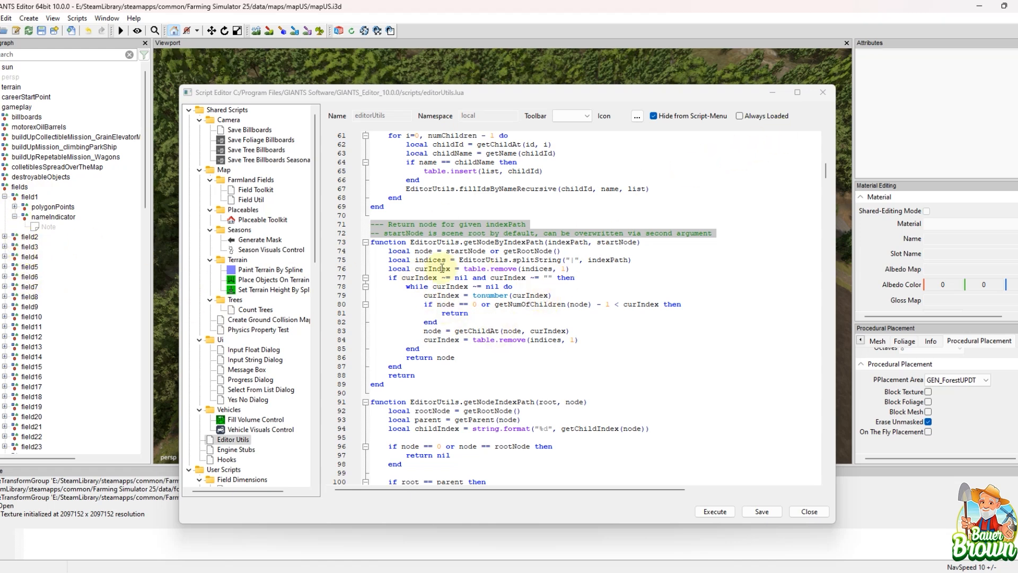
scroll(262, 374, down, 4)
scroll(258, 376, down, 4)
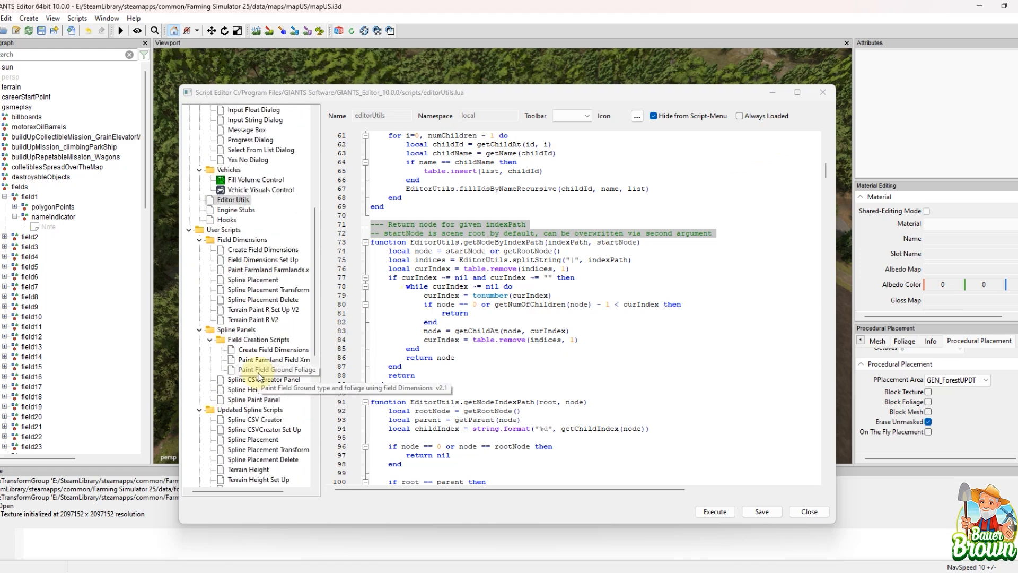
click(186, 229)
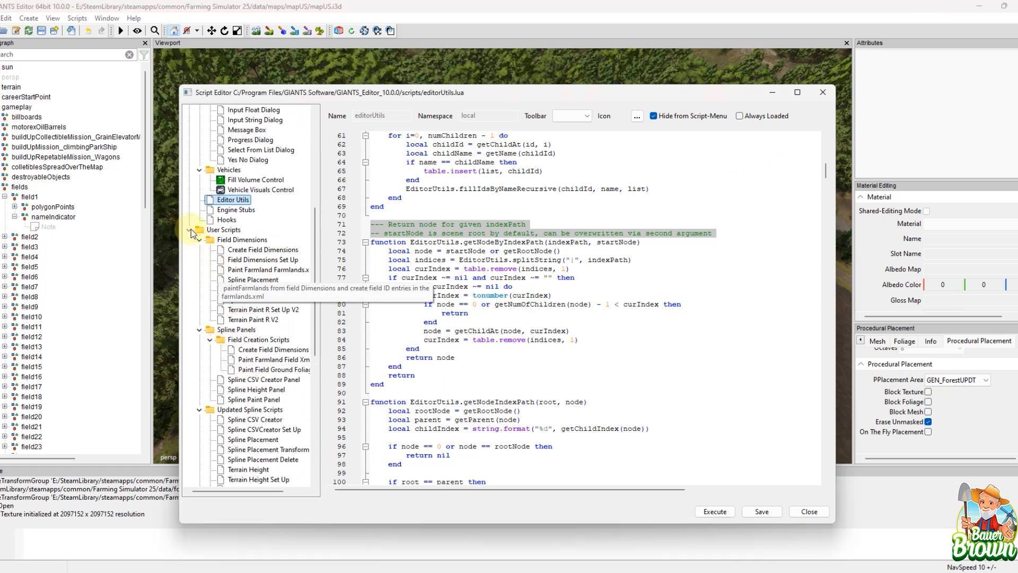
click(187, 229)
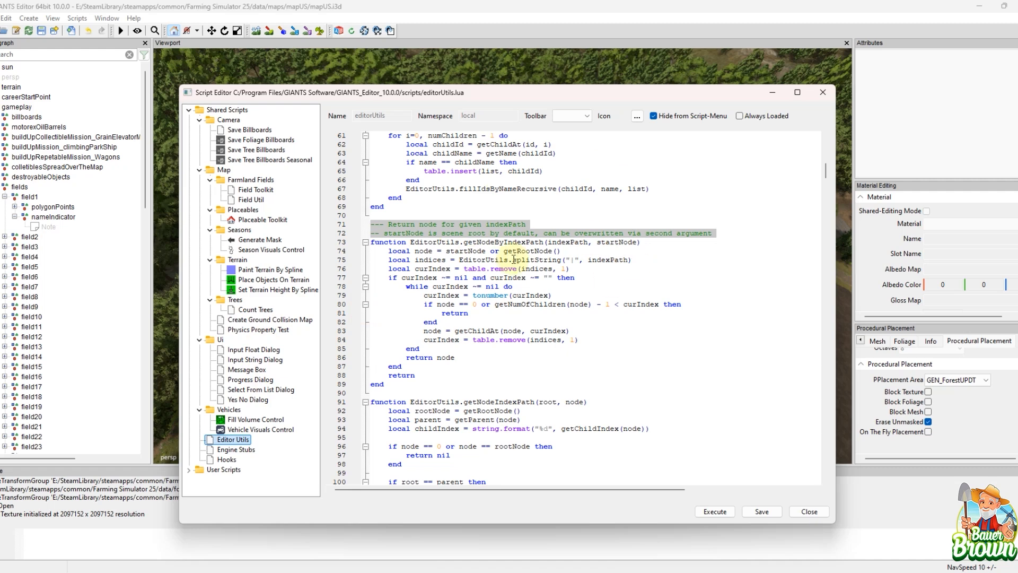
Step: Open the shared Input Float Dialog, Input String Dialog, Message Box and Yes No Dialog scripts and skim their code
click(247, 350)
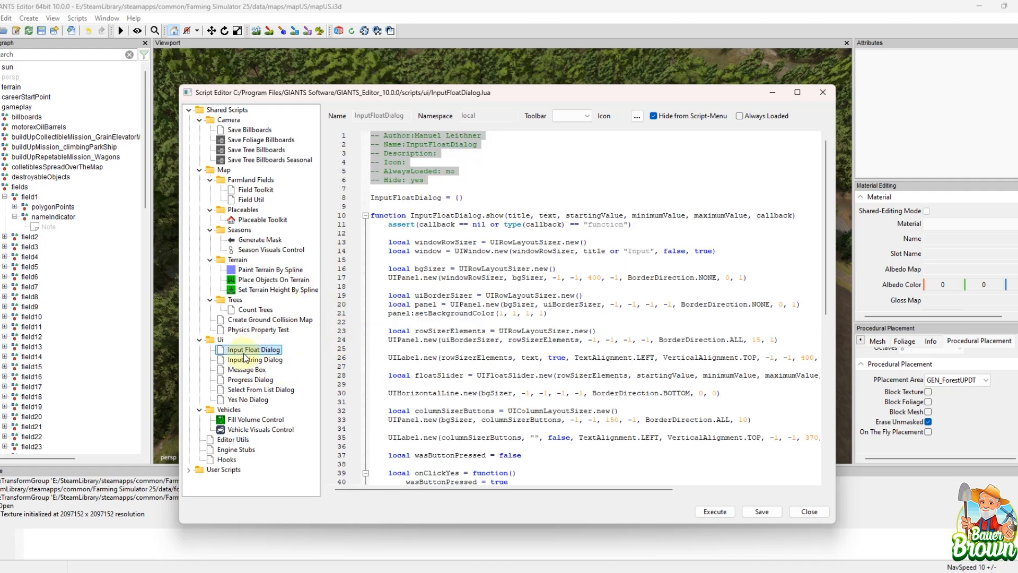
click(255, 364)
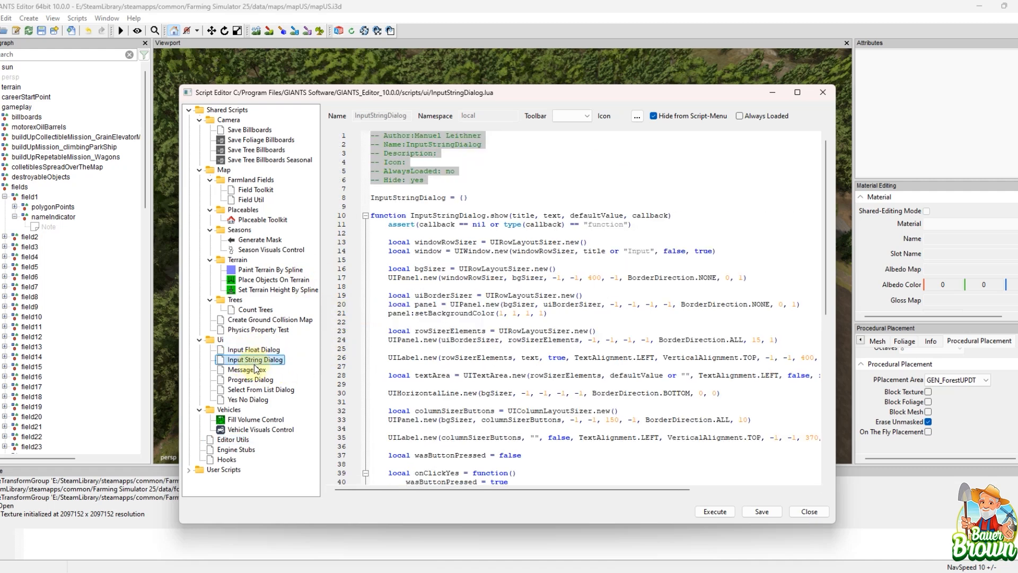
click(256, 373)
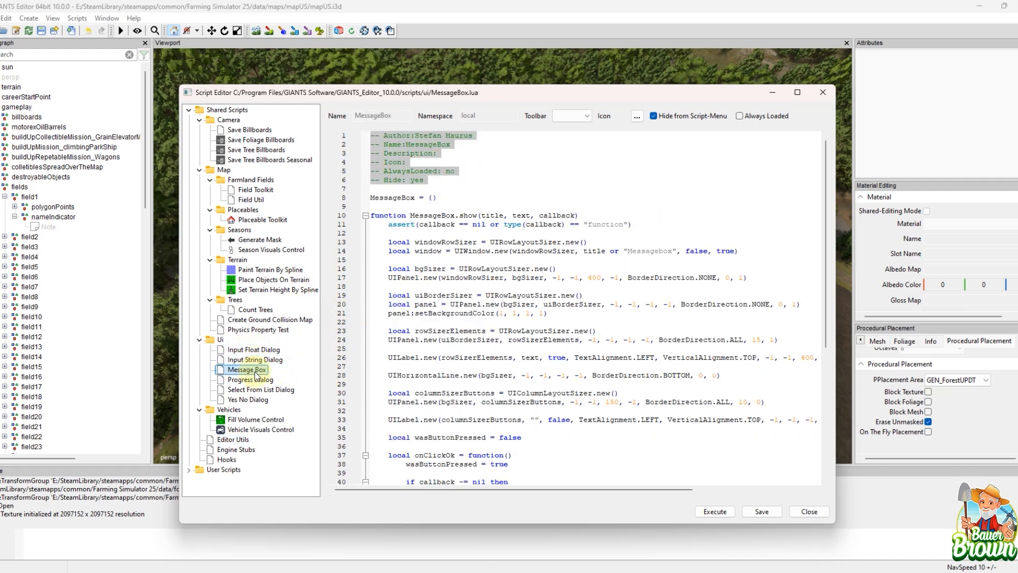
click(258, 401)
scroll(586, 319, down, 12)
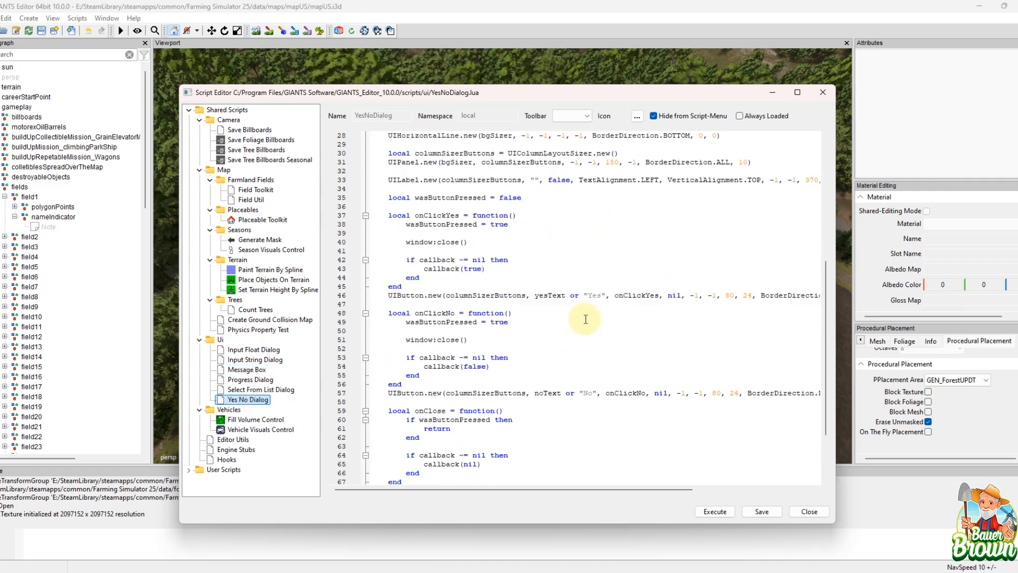
scroll(585, 339, up, 6)
scroll(585, 338, up, 6)
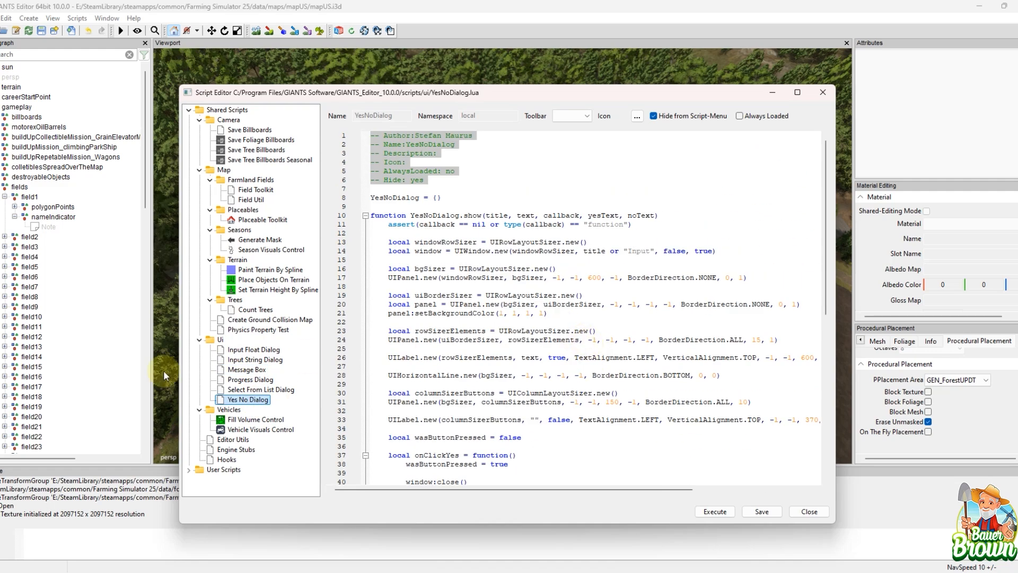
Step: Open the Select From List Dialog script and read its new, generateUI, updateUI and onClickButton functions
click(234, 391)
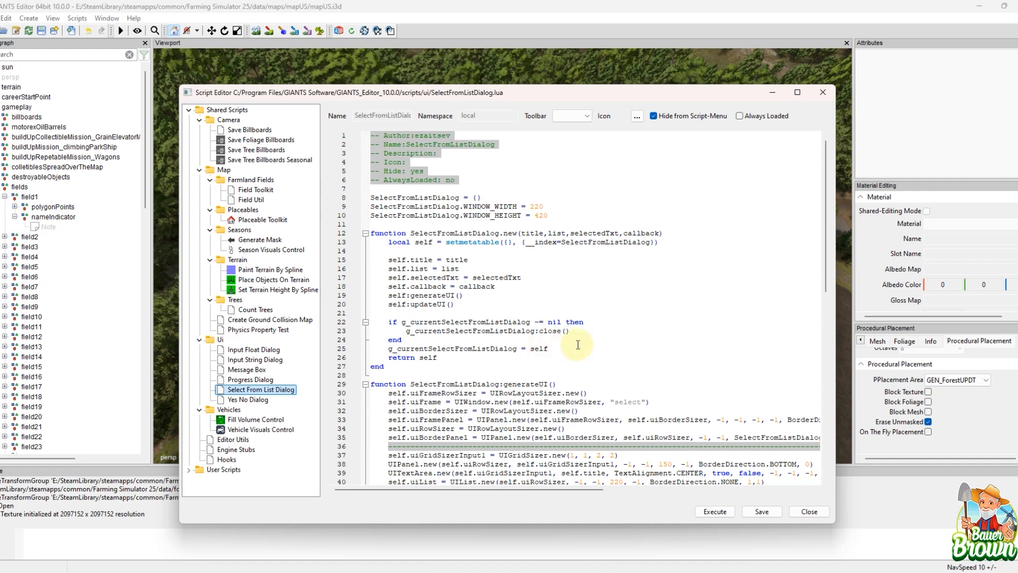
scroll(606, 378, down, 3)
scroll(606, 379, down, 8)
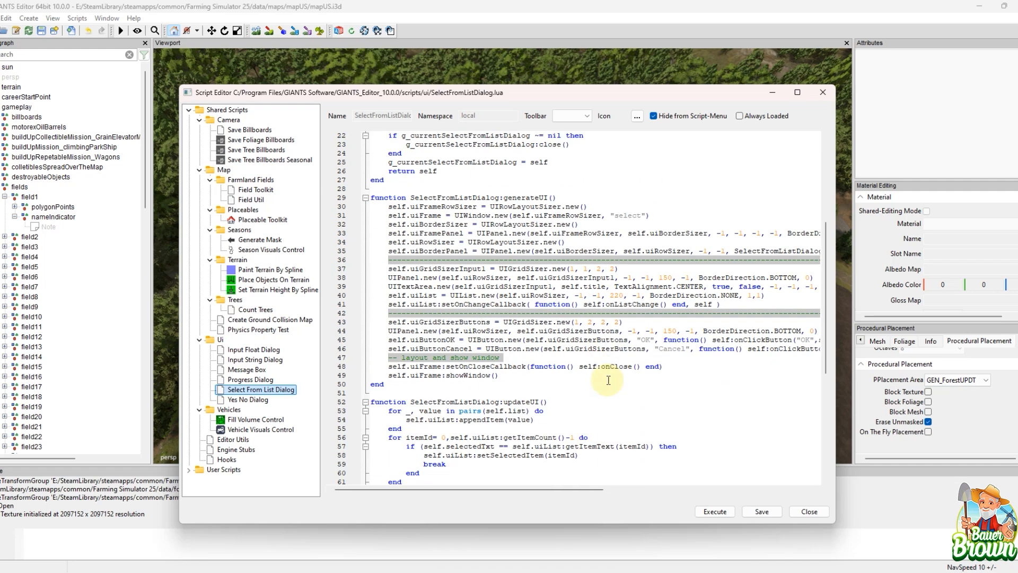
scroll(824, 331, down, 1)
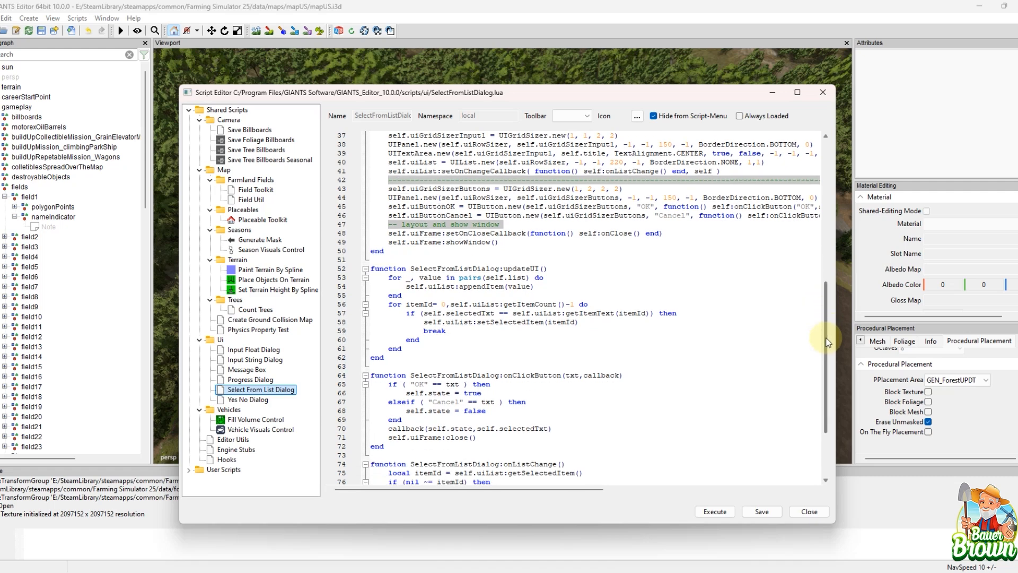
Step: Run the shared Paint Terrain By Spline script to view its Layer Id and Side Count settings, and close its window
click(77, 18)
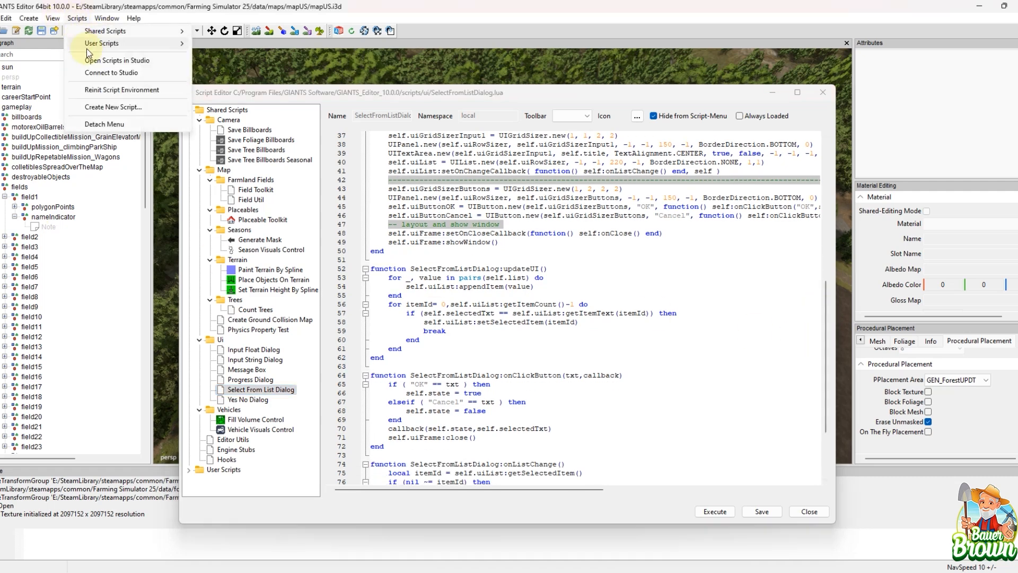
mouse_move(98, 32)
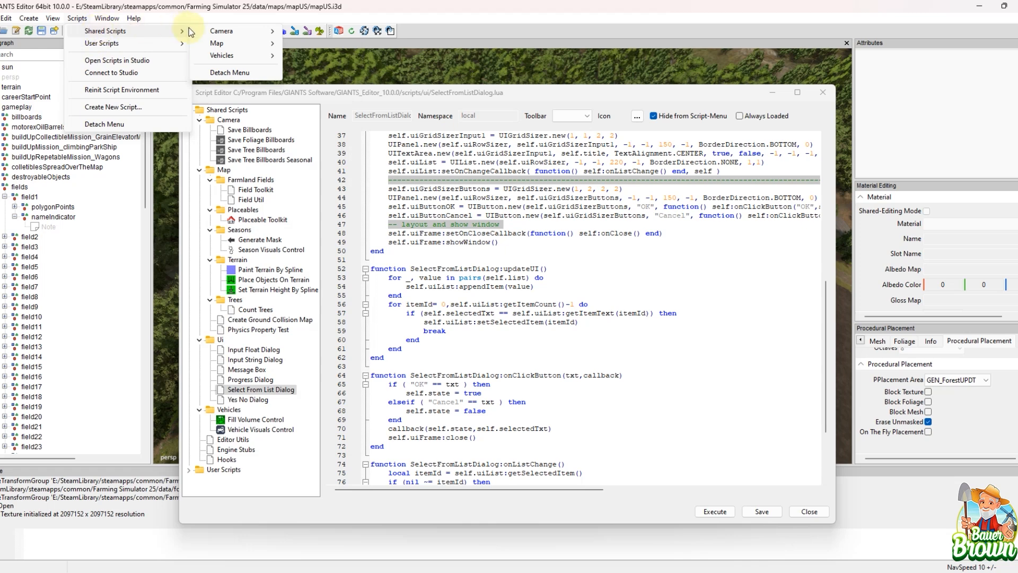
mouse_move(218, 45)
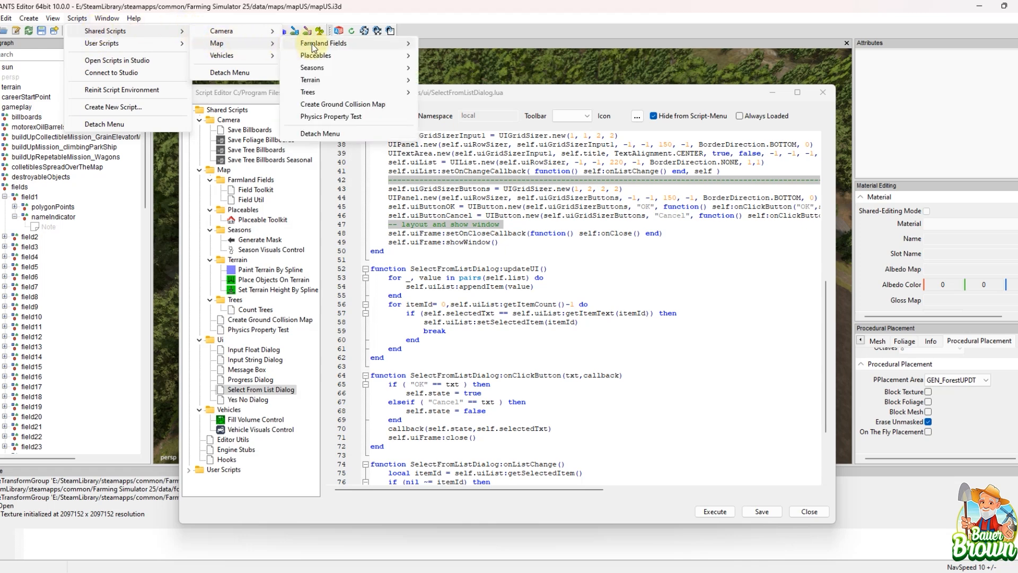
mouse_move(316, 85)
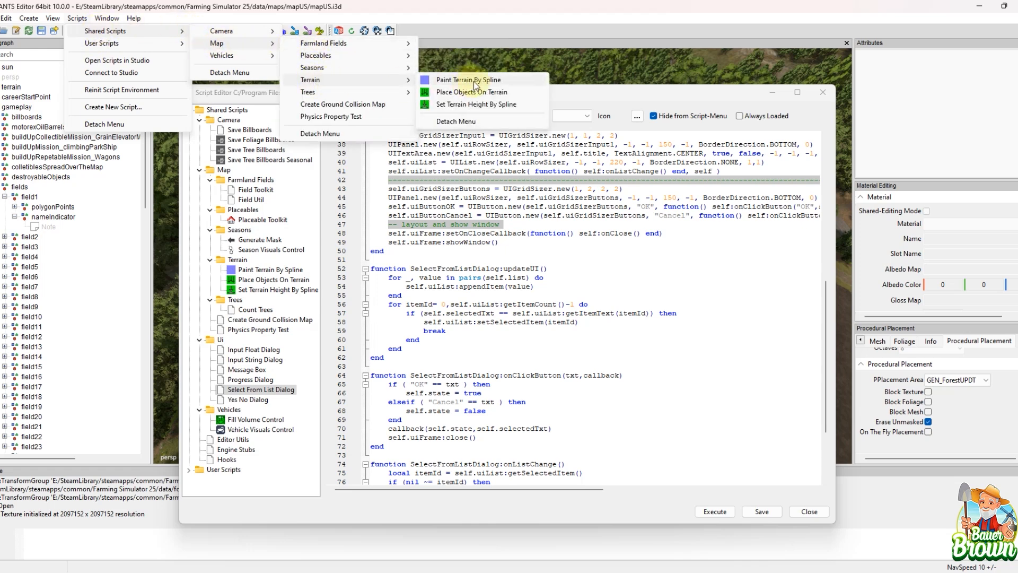
click(469, 80)
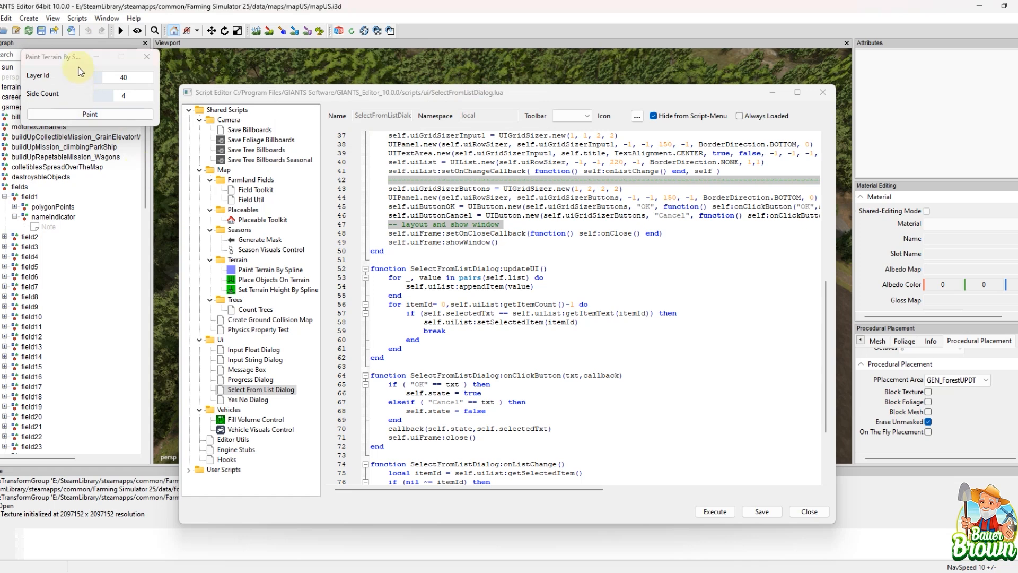
mouse_move(75, 59)
mouse_down()
mouse_move(236, 76)
mouse_move(321, 104)
mouse_move(315, 149)
mouse_up()
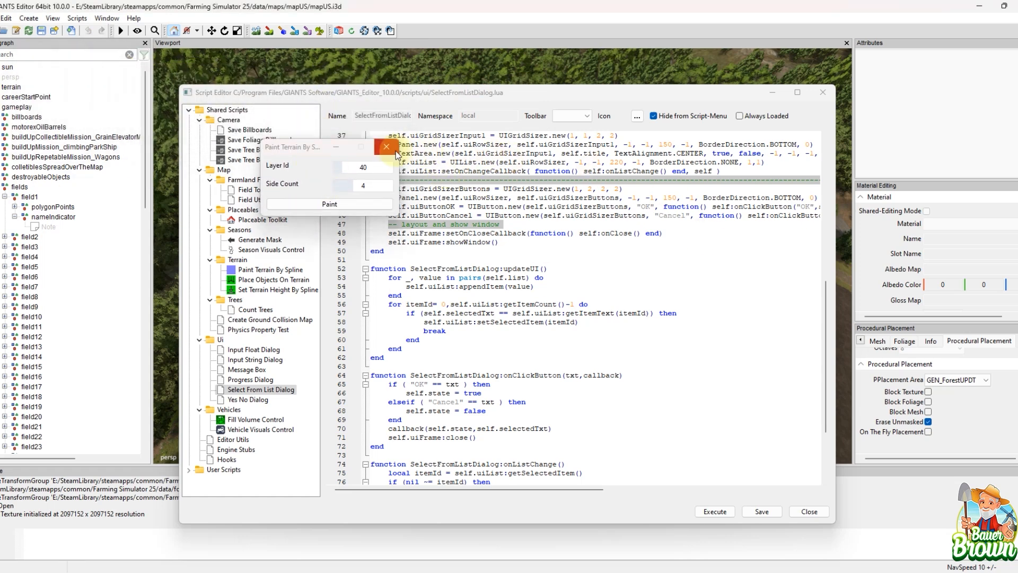
click(386, 147)
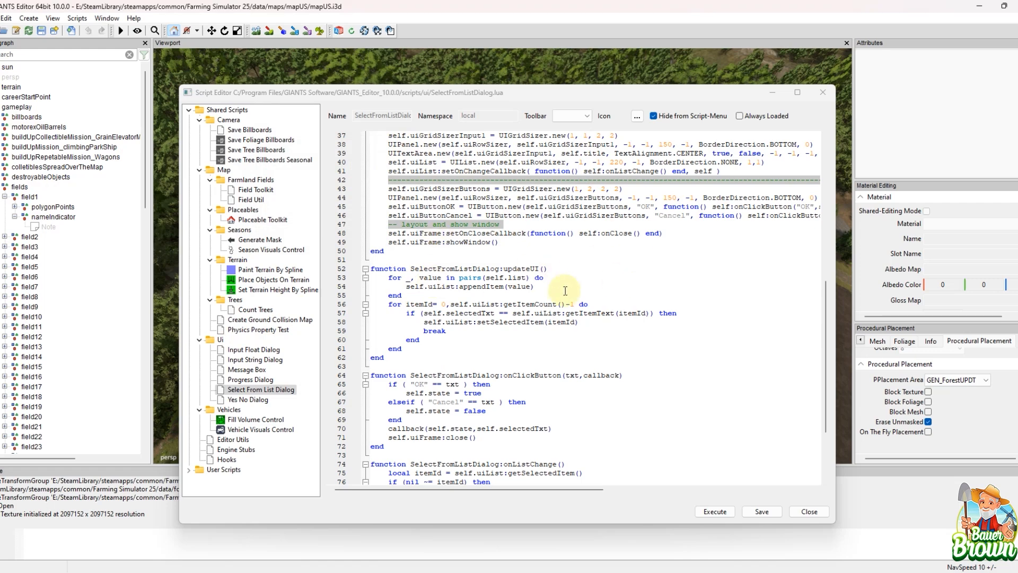
Step: Review the Select From List Dialog script's onListChange, close and onClose functions and return to its header
scroll(567, 290, down, 4)
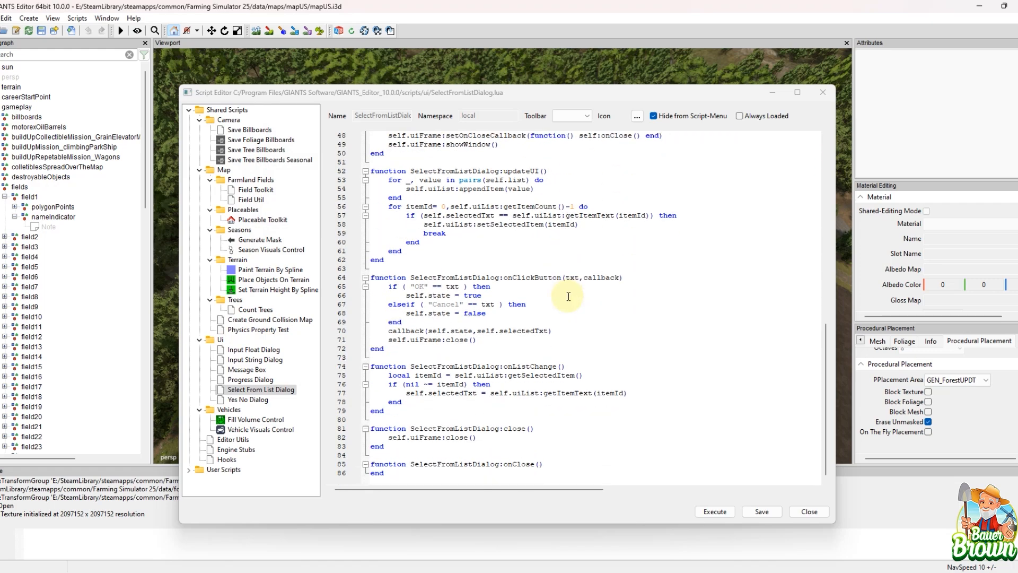
scroll(568, 296, up, 5)
scroll(568, 296, down, 5)
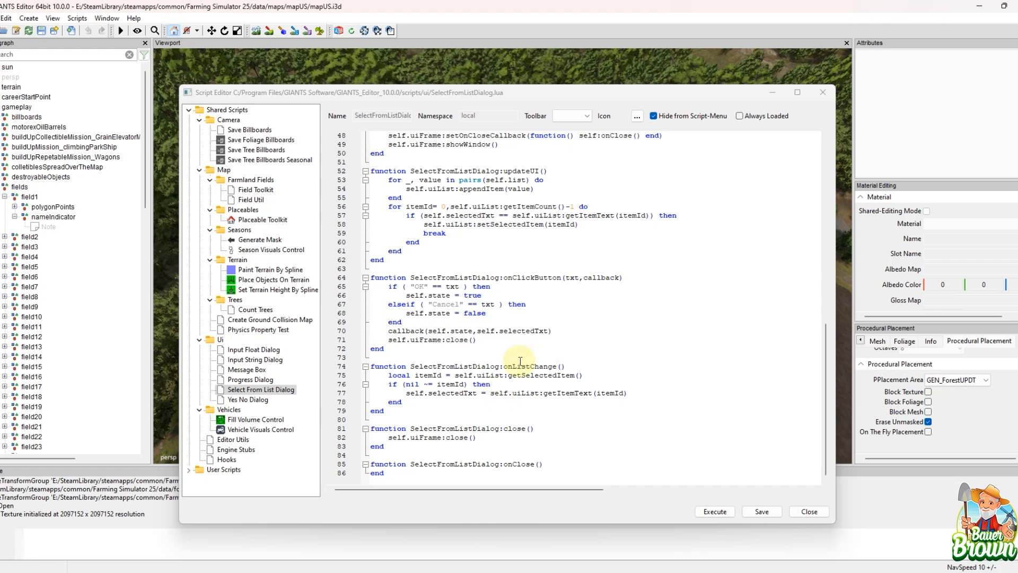
scroll(544, 374, up, 8)
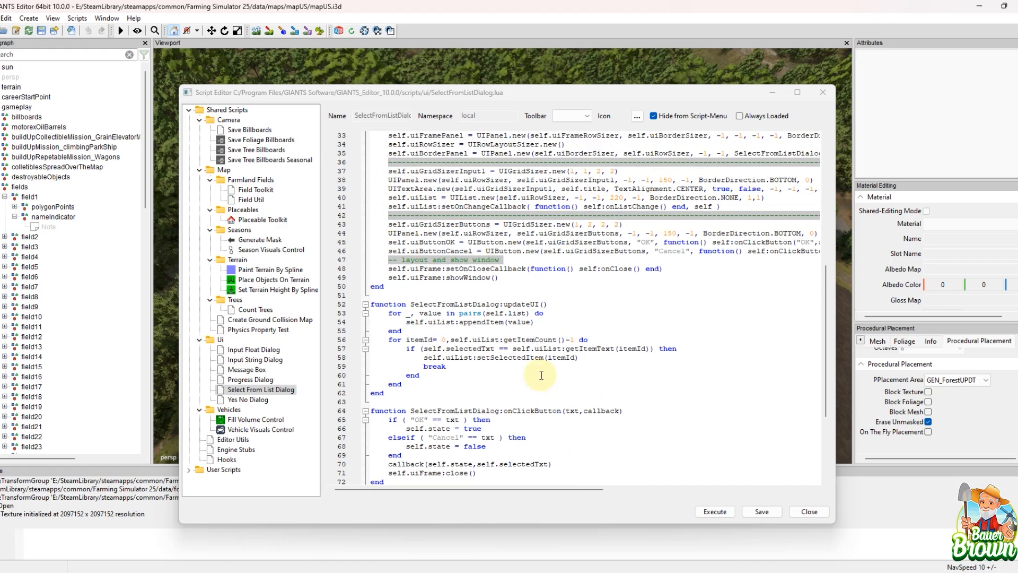
scroll(541, 375, up, 8)
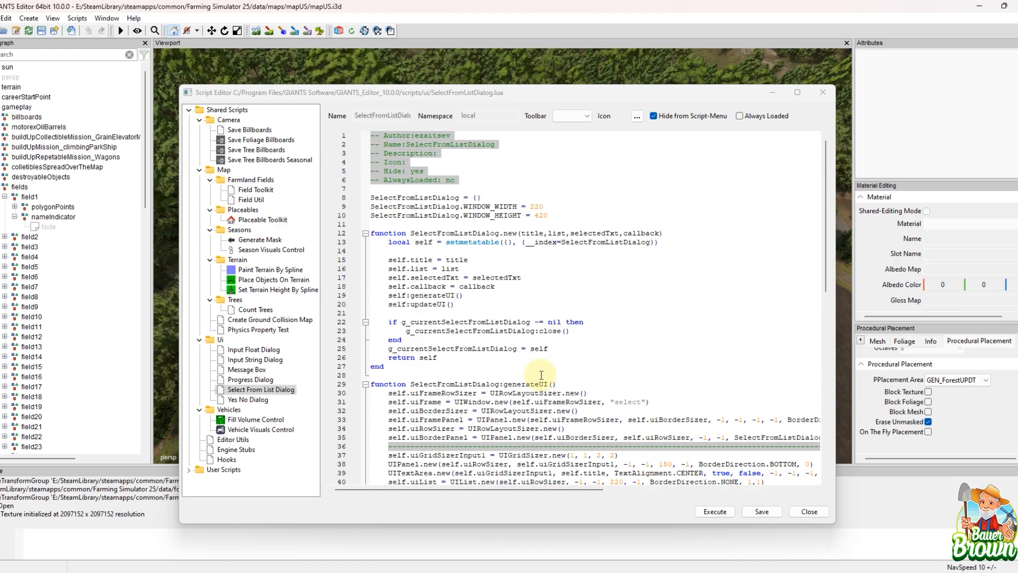
Step: View the Progress Dialog, Message Box and Physics Property Test scripts in turn
click(251, 379)
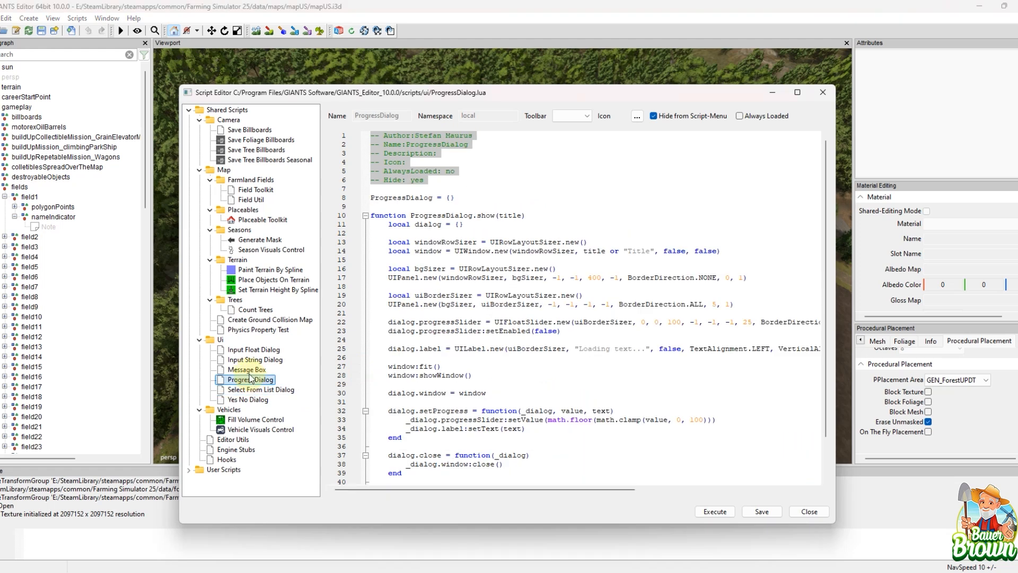
click(250, 372)
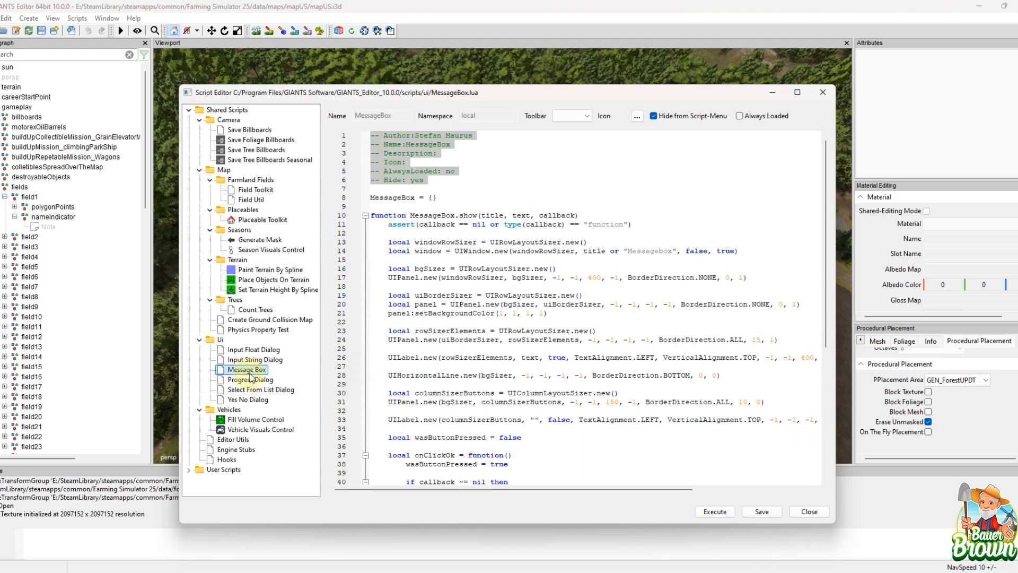
click(261, 336)
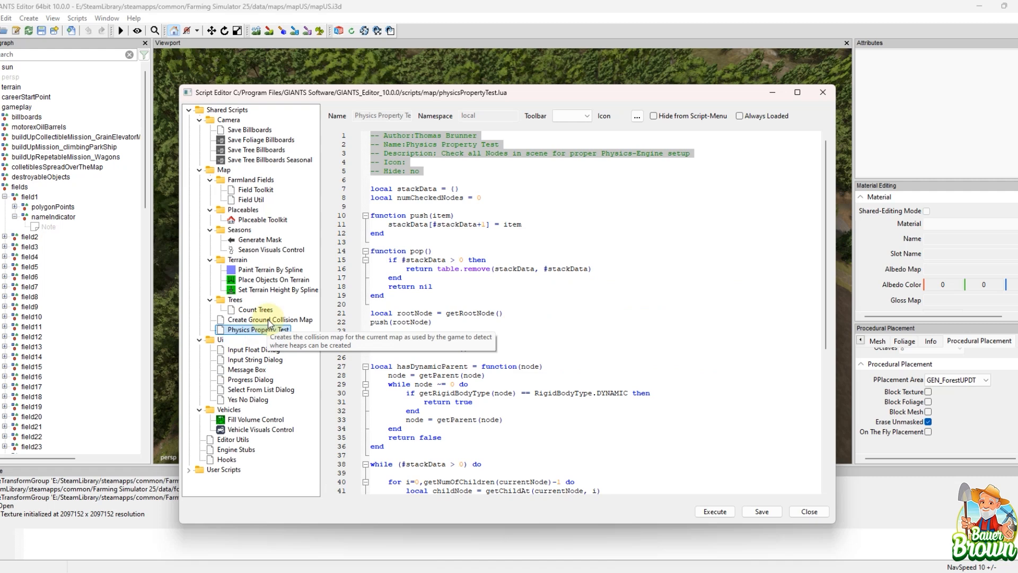
Step: Open the Create Ground Collision Map script, read its tip and placement collision code, and close the Script Editor
click(269, 320)
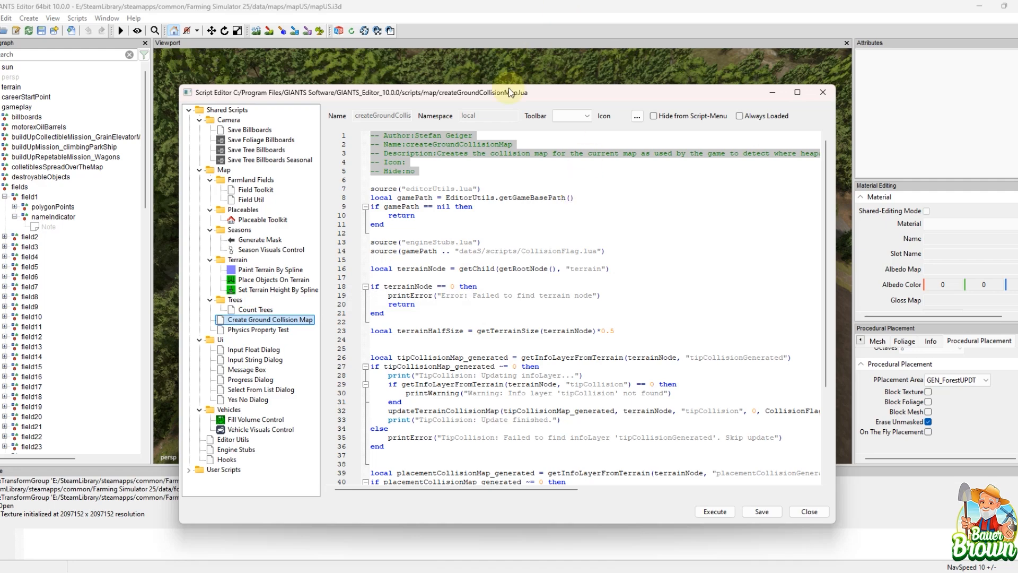
drag(565, 95, 559, 71)
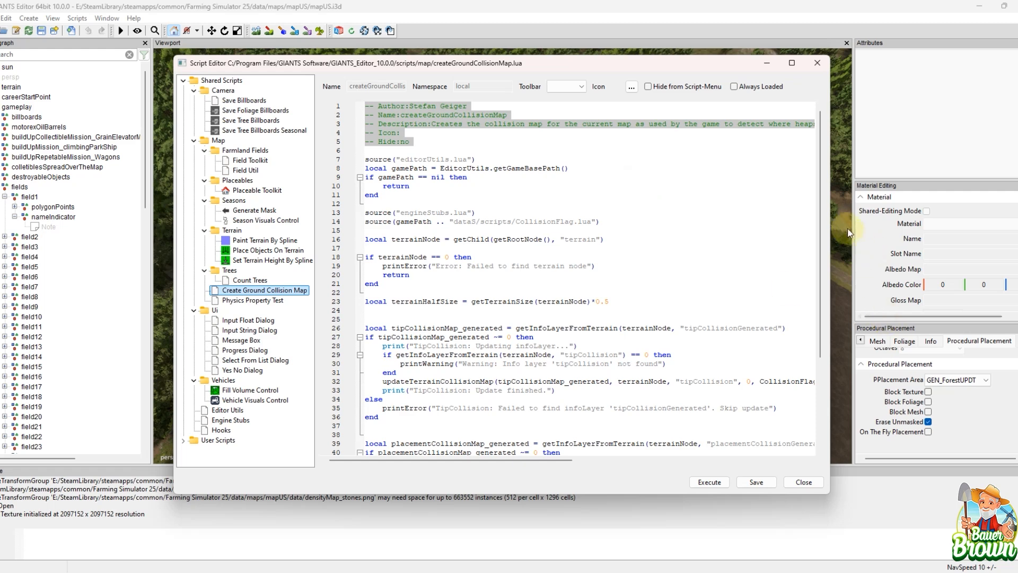
drag(819, 180, 806, 294)
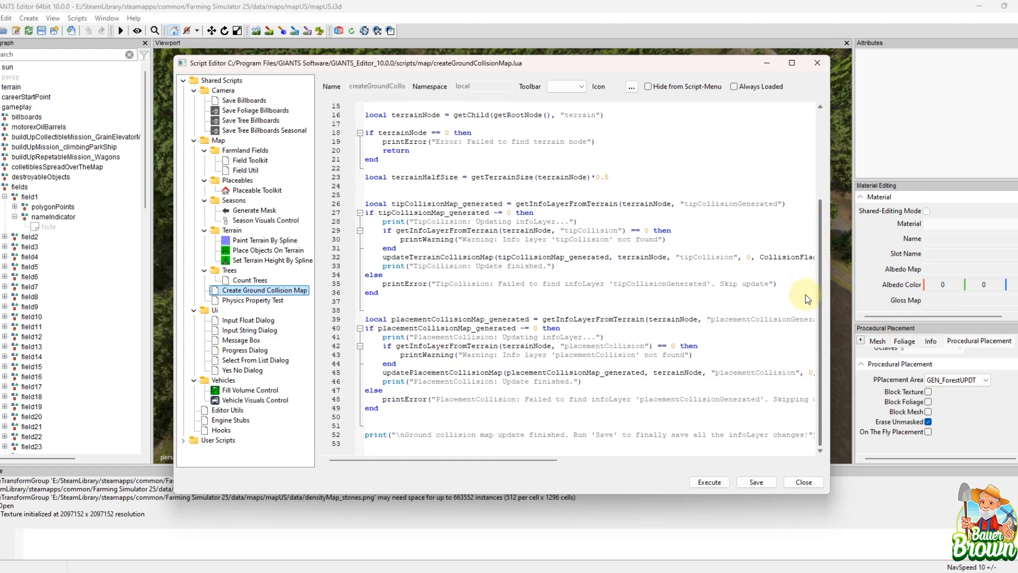
scroll(533, 287, up, 5)
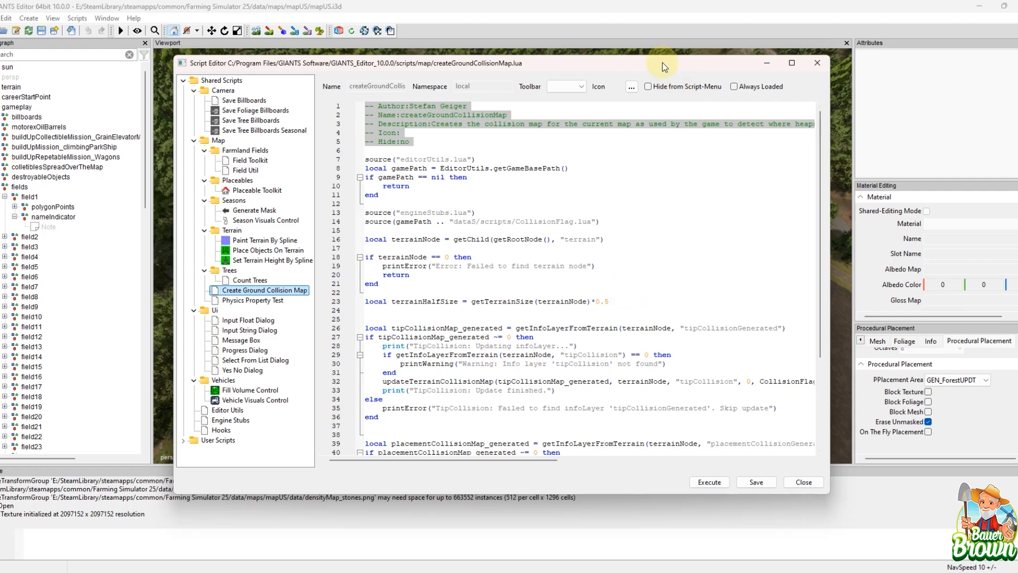
mouse_move(663, 63)
mouse_down()
mouse_move(688, 139)
mouse_move(676, 63)
mouse_up()
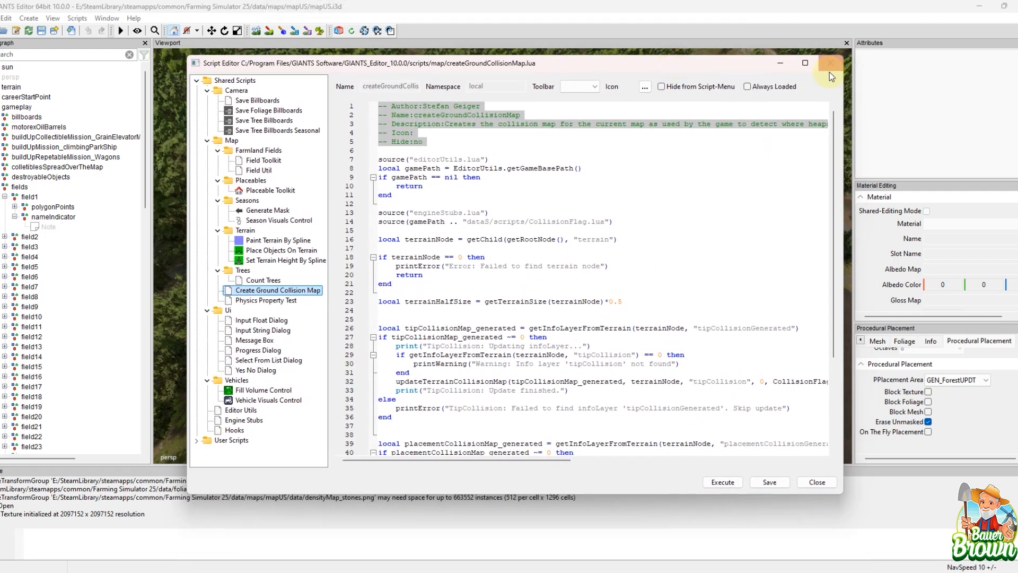
click(830, 64)
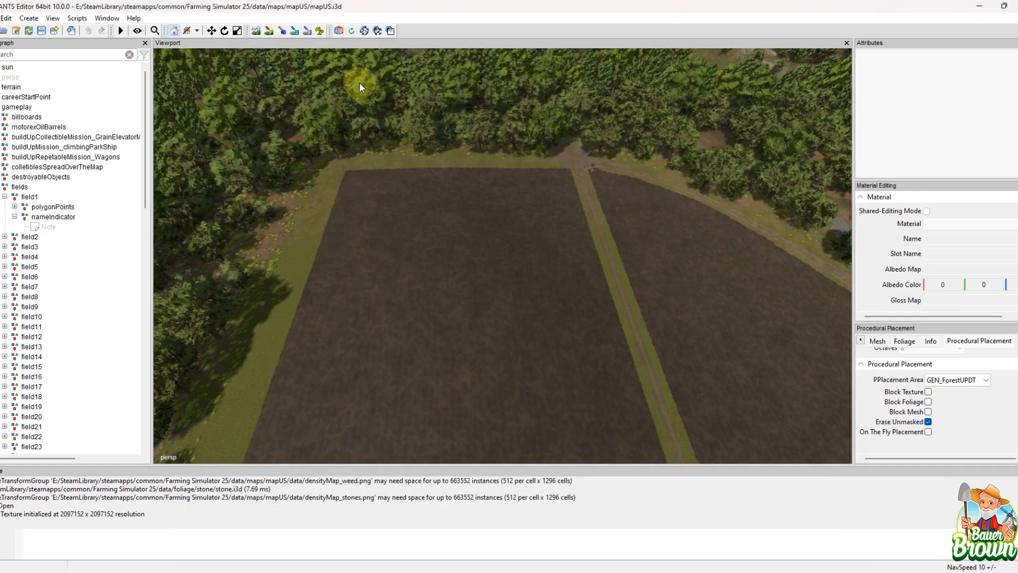
Step: Open the Procedural Placement Rules and look through the listed placement masks, their files and resolutions
click(106, 19)
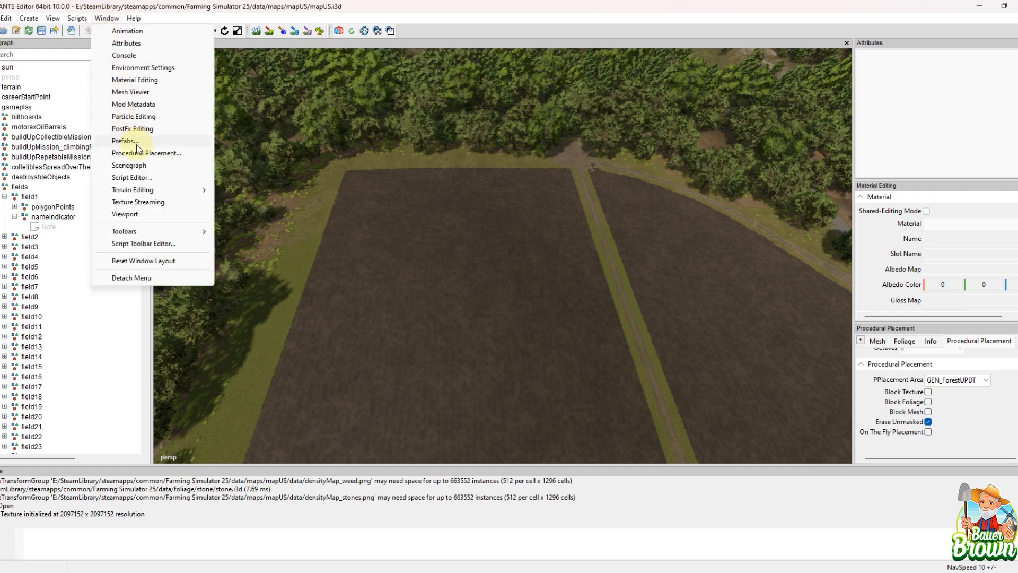
click(147, 153)
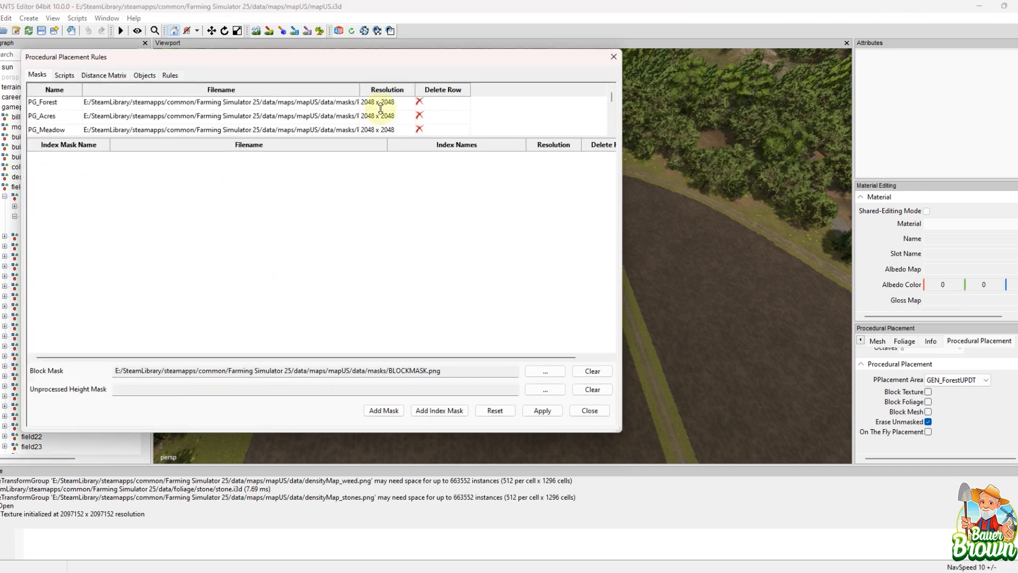
drag(389, 63, 501, 93)
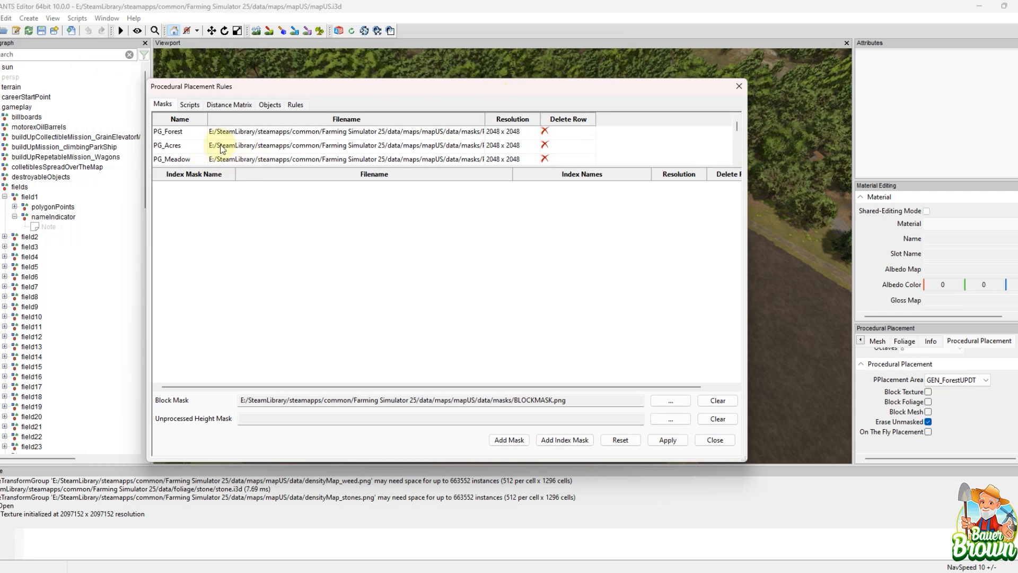
scroll(243, 139, down, 3)
scroll(243, 139, up, 3)
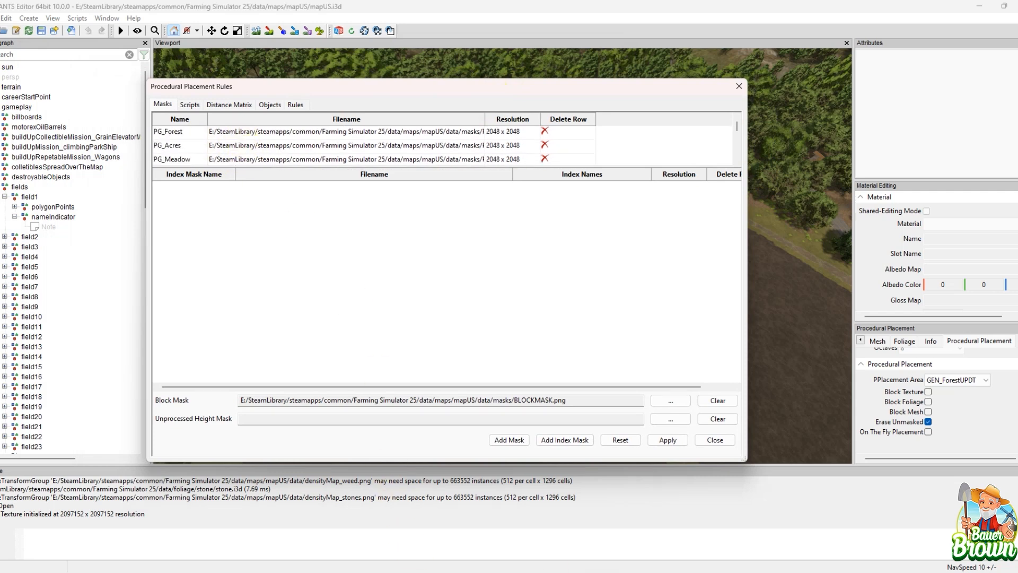
Step: Switch to File Explorer to view the mask images in the mapUS masks folder, and minimise it again
mouse_move(512, 572)
click(550, 491)
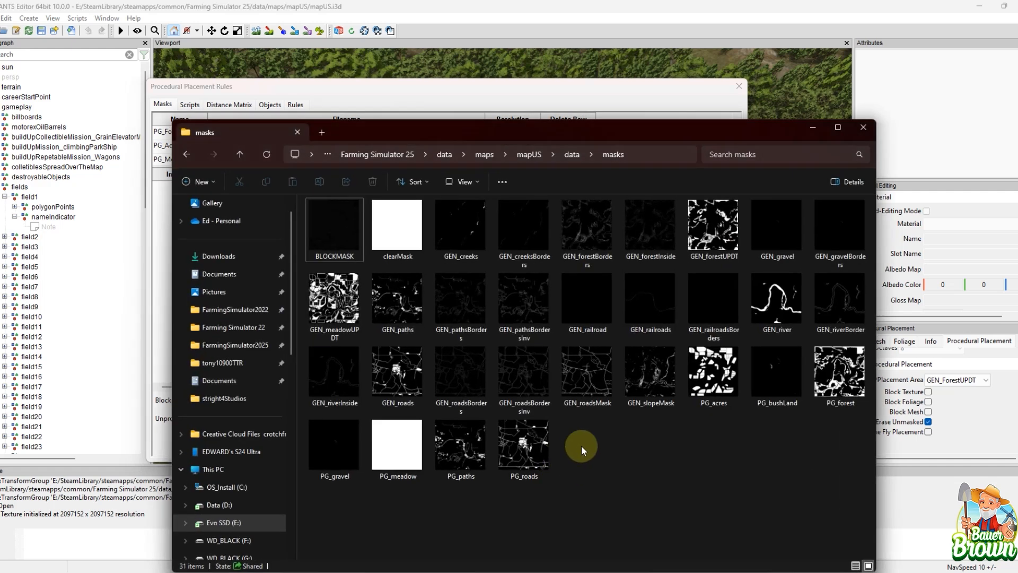
click(817, 131)
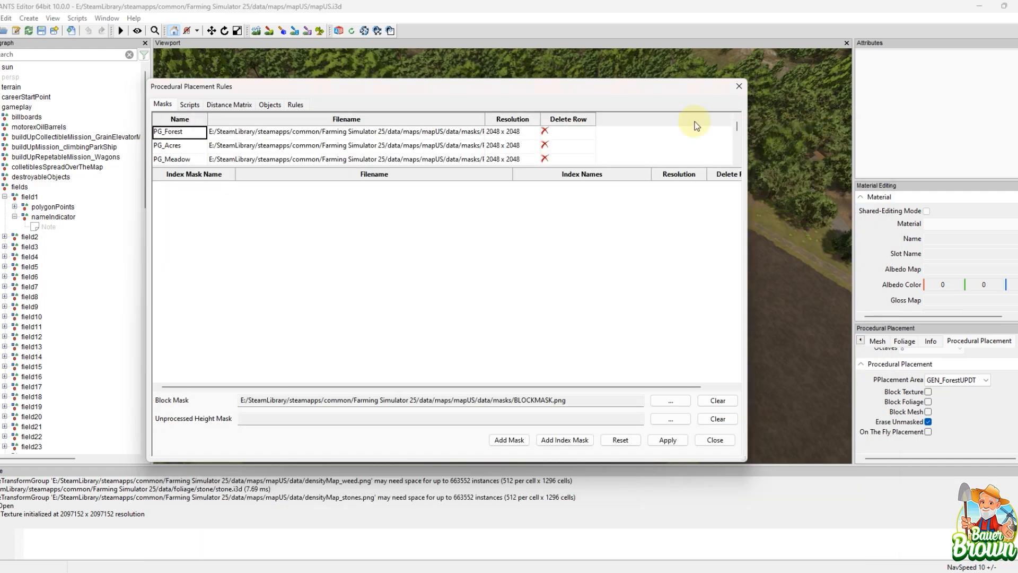
Step: View the placement scripts page and the distance matrix for foliage, textures and tree types
click(186, 105)
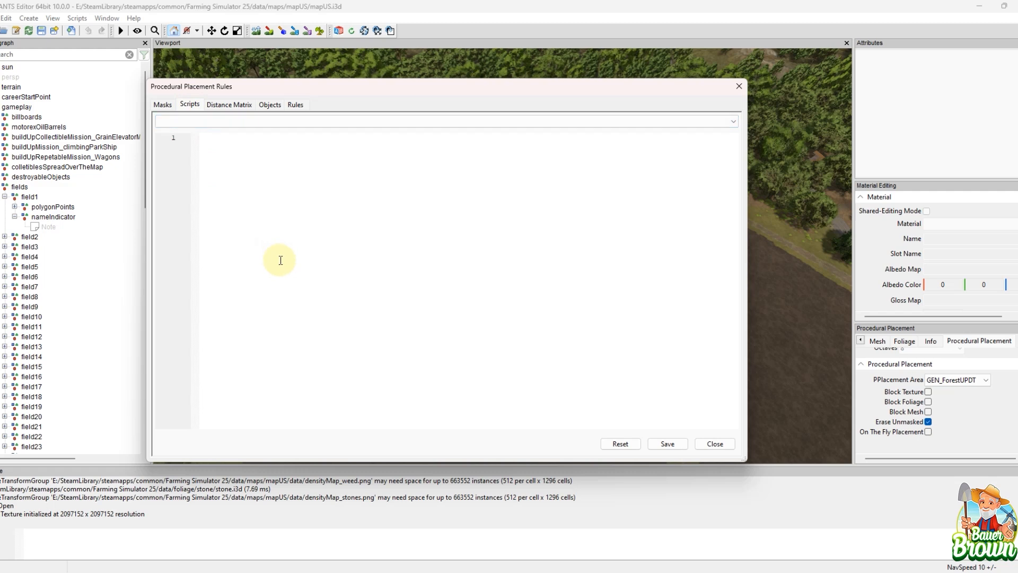
click(233, 106)
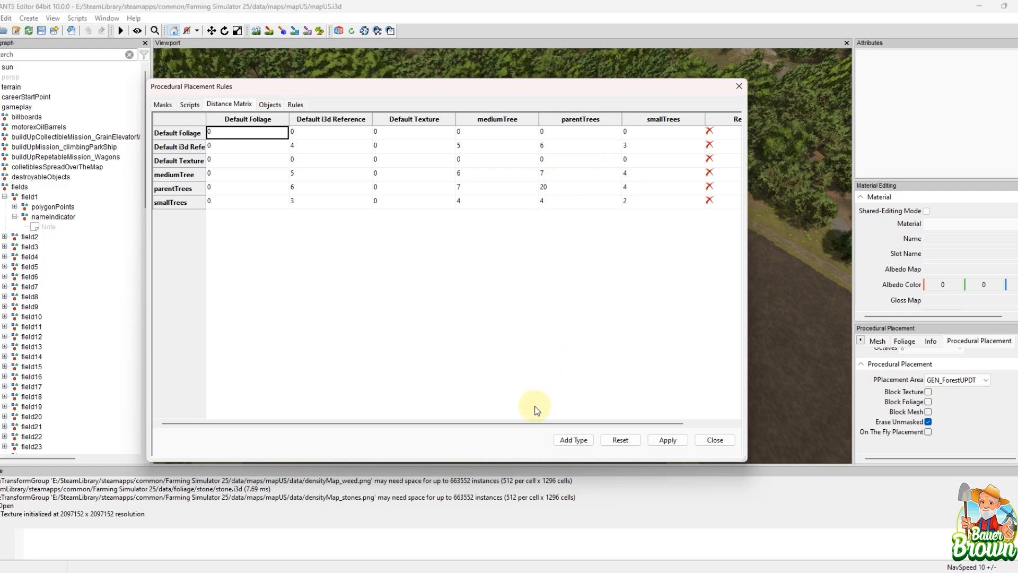
drag(531, 423, 439, 413)
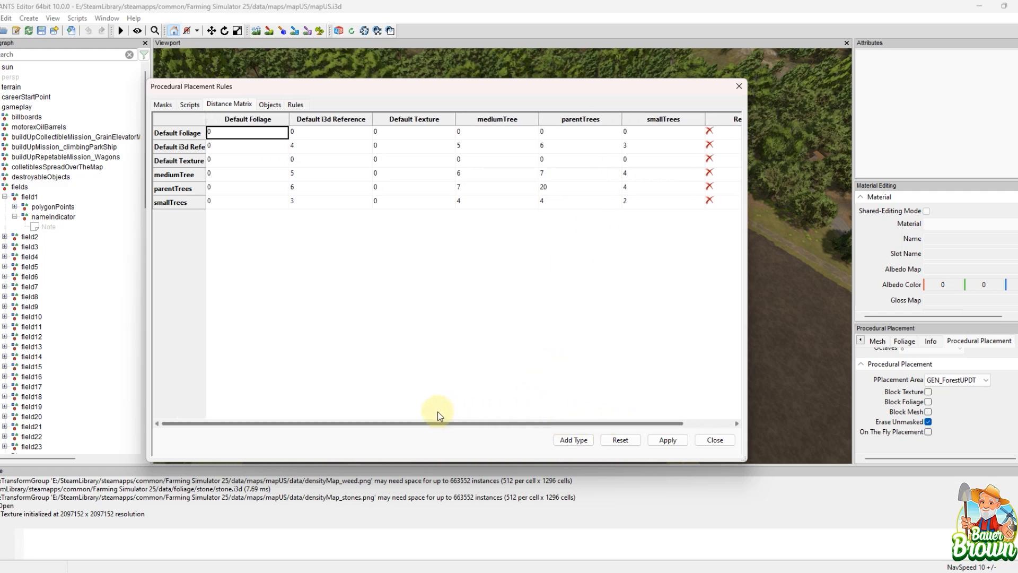
Step: Look through the foliage entries among the procedural placement objects, including their channels and distance matrix types
click(264, 105)
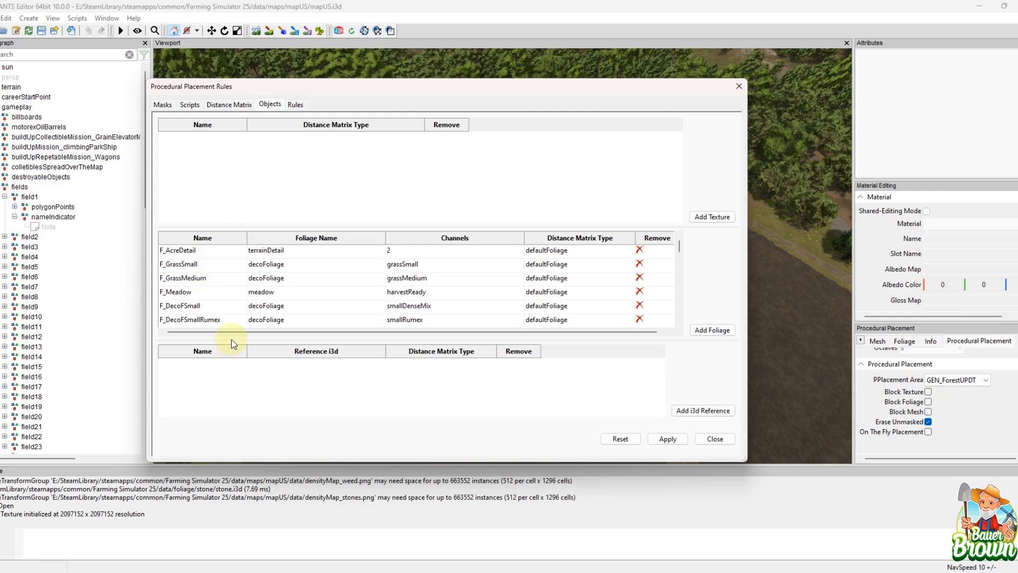
scroll(226, 298, down, 5)
scroll(225, 298, down, 5)
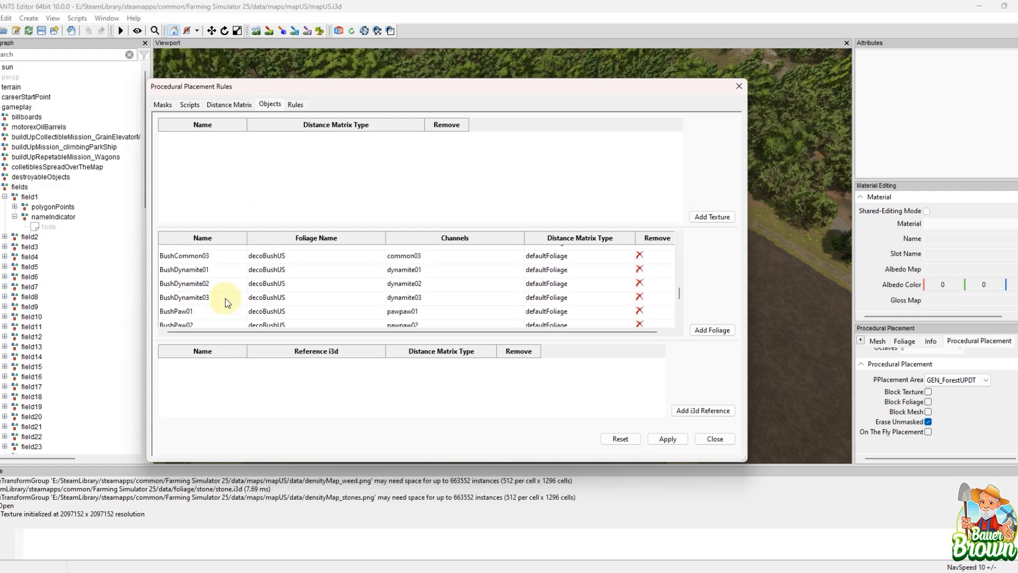
scroll(225, 298, up, 10)
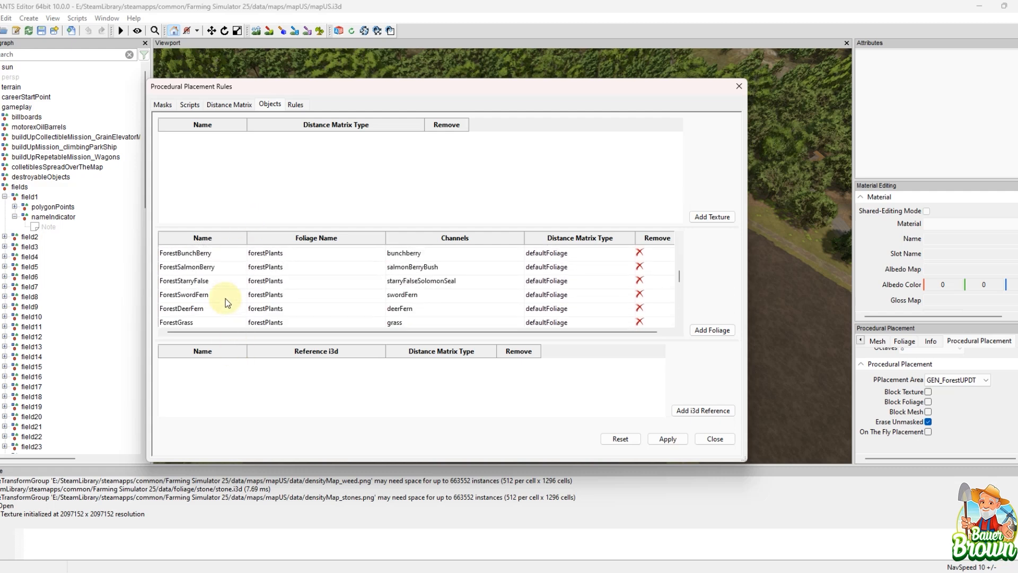
Step: View the procedural placement rules and enlarge the Rule Objects list to inspect the T_Forest01 rule
click(296, 105)
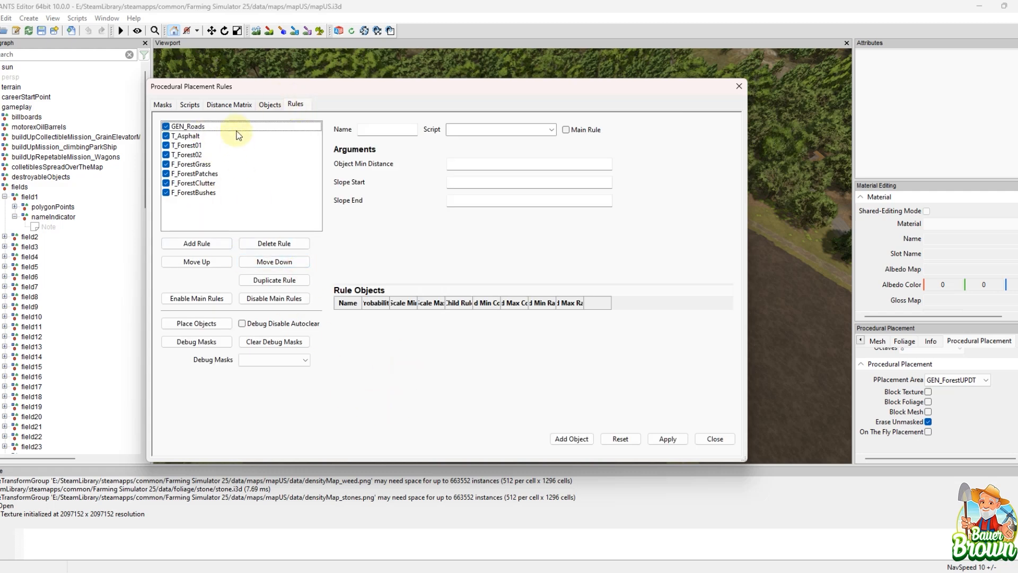
click(215, 136)
click(206, 145)
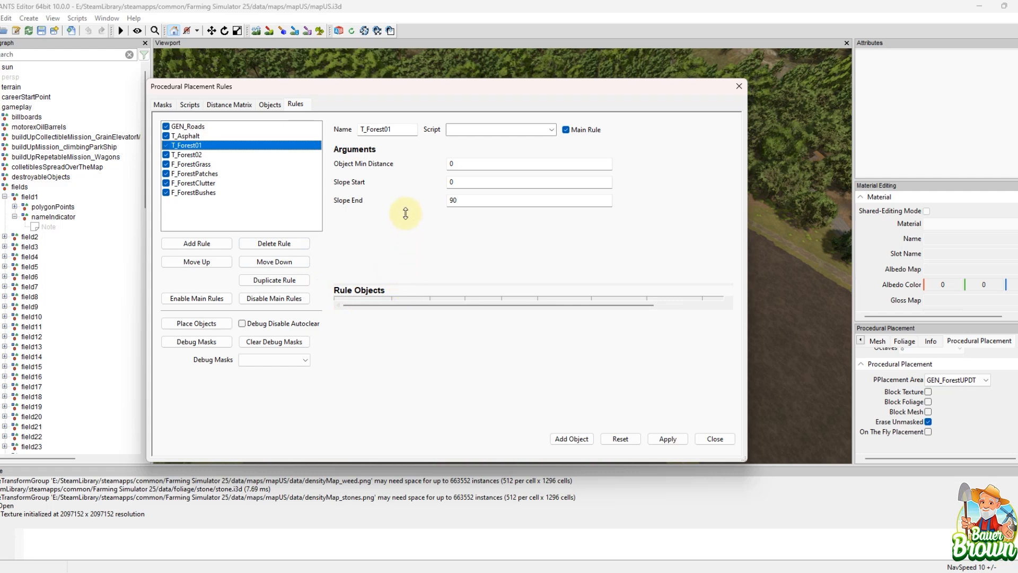
drag(406, 220, 406, 218)
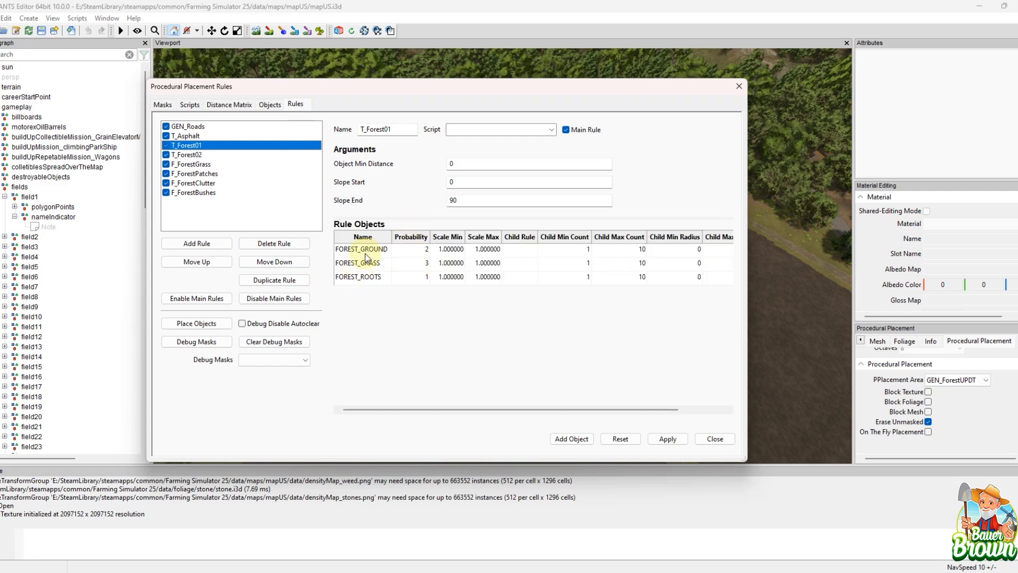
Step: Inspect the arguments and rule objects of the T_Forest02, F_ForestGrass, F_ForestClutter and F_ForestBushes rules
click(205, 154)
click(204, 164)
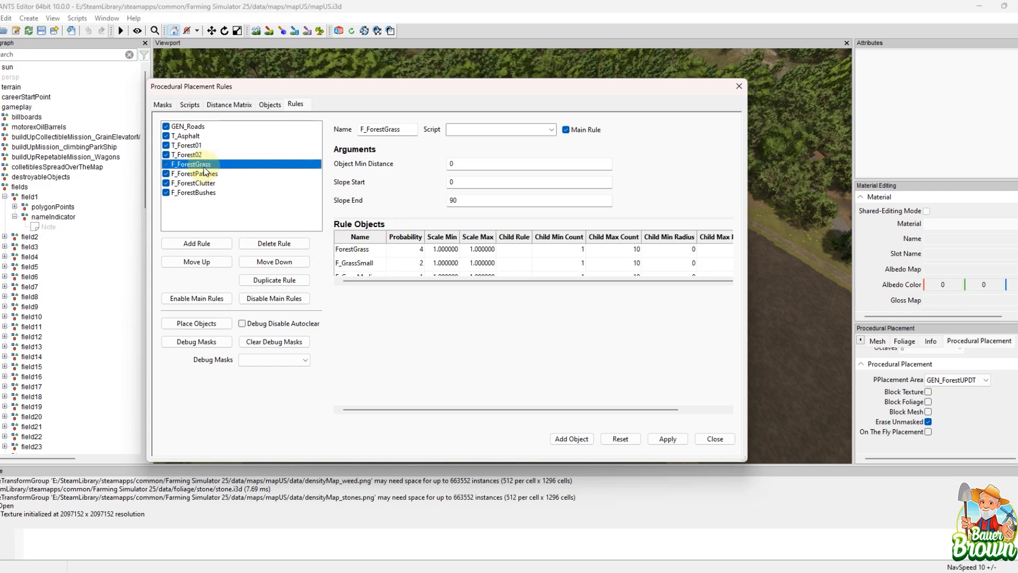
scroll(384, 260, down, 1)
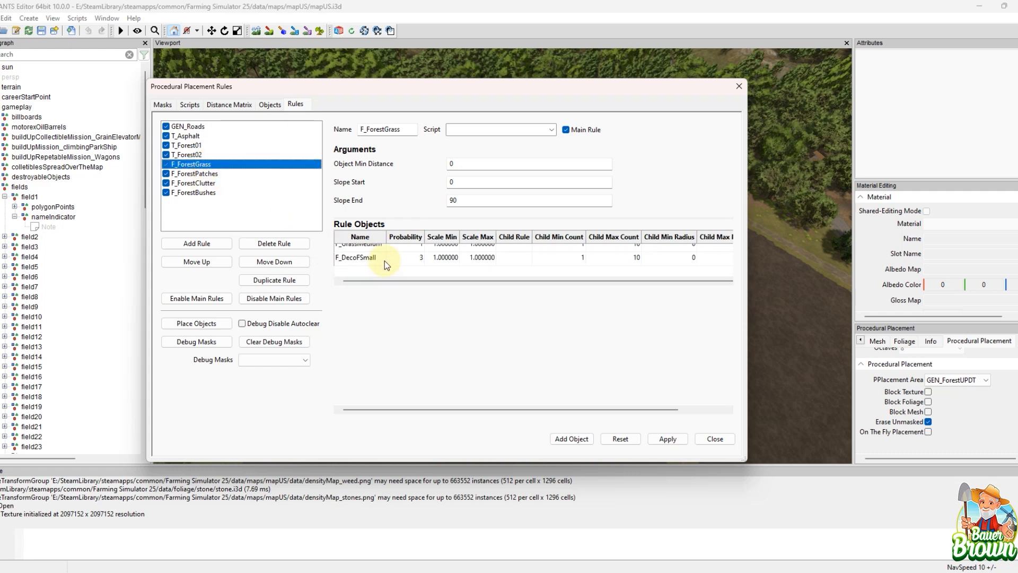
scroll(383, 260, up, 1)
click(207, 175)
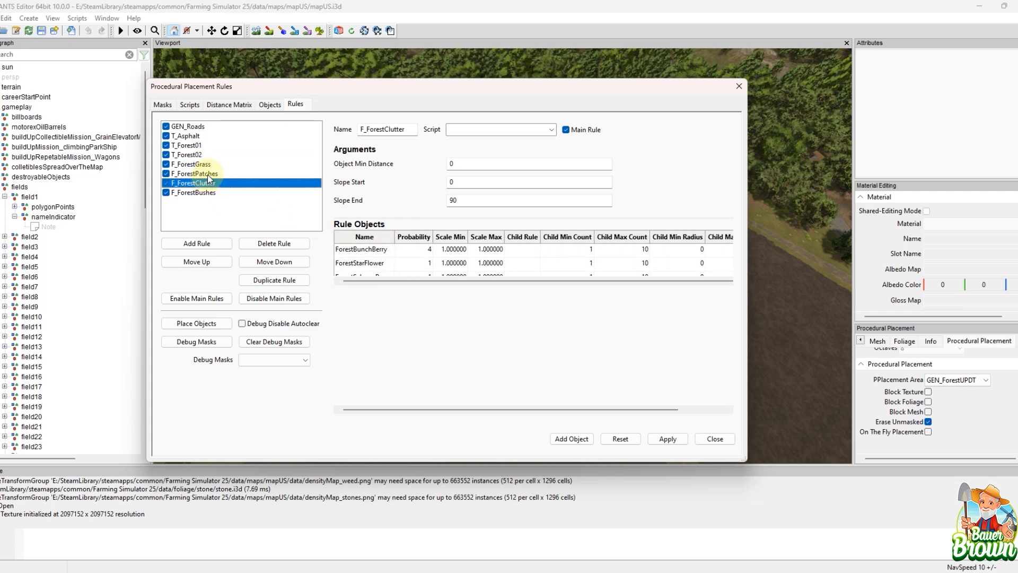
click(208, 192)
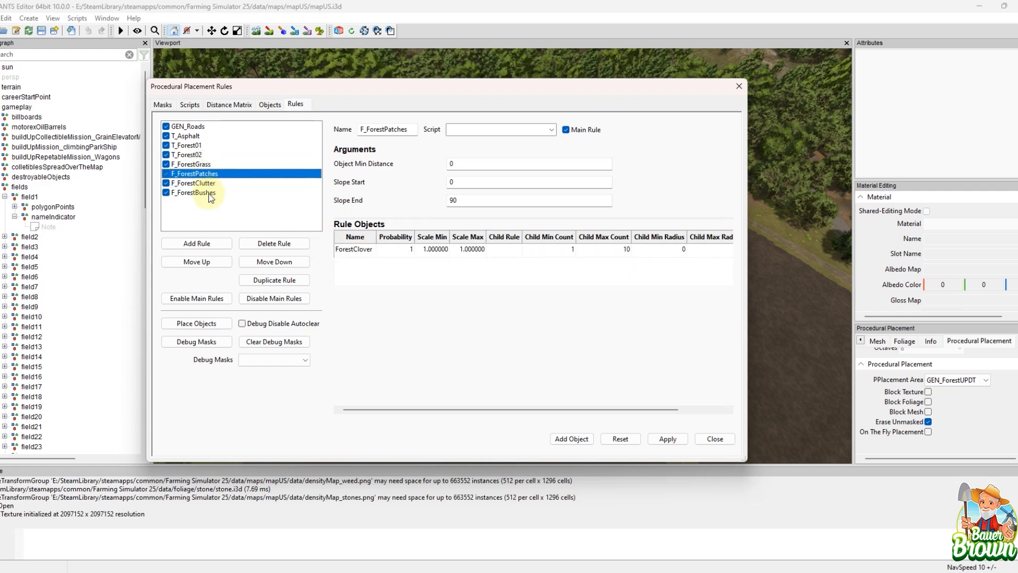
Step: Inspect the T_Asphalt rule's arguments and objects, and close the Procedural Placement Rules
click(196, 136)
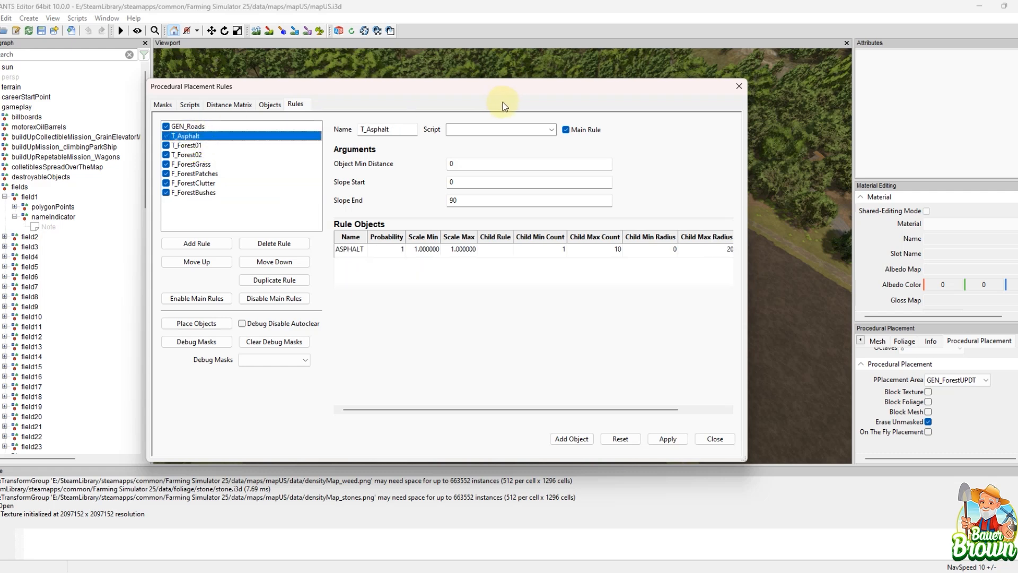
drag(500, 91, 541, 104)
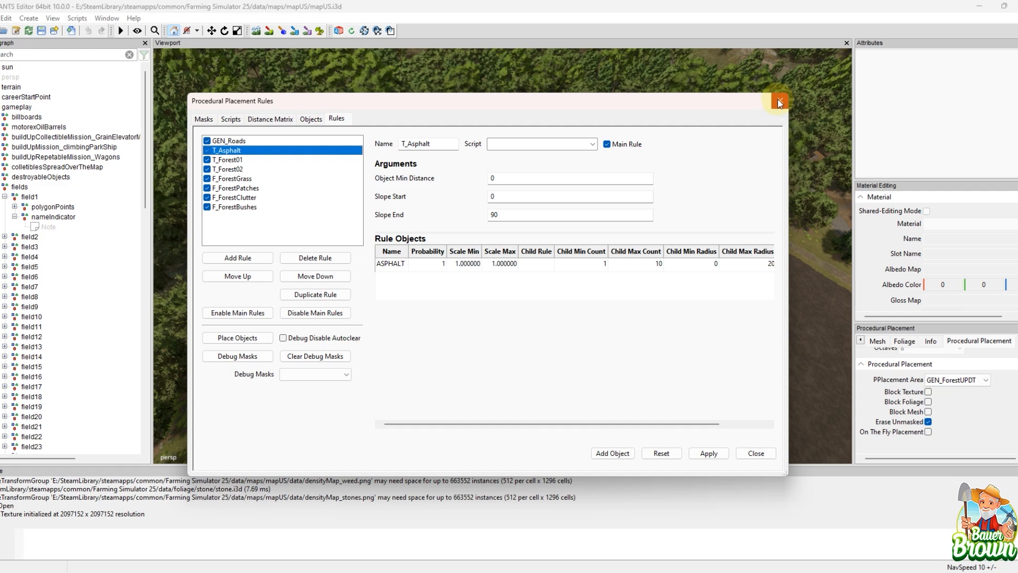
click(55, 20)
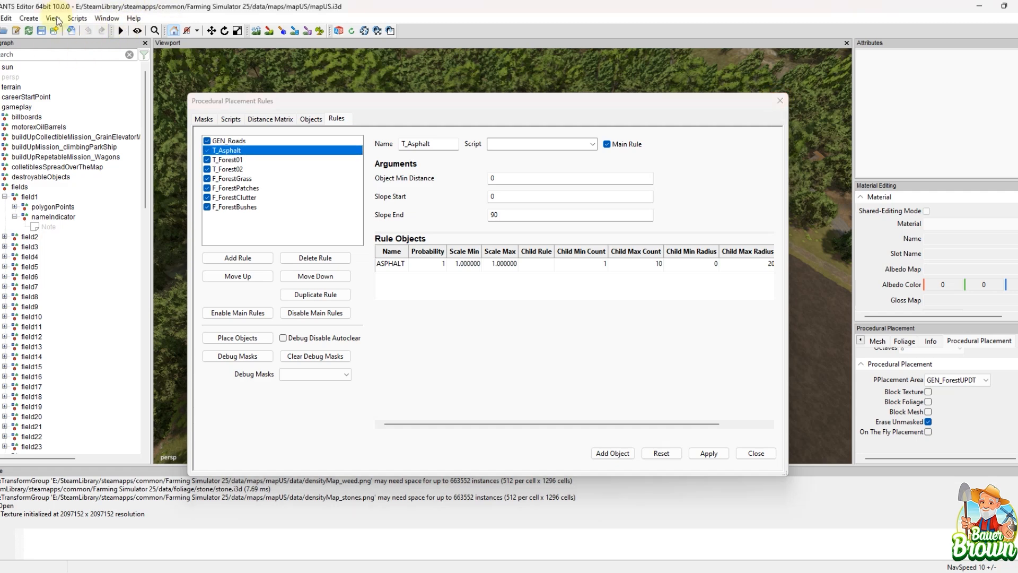
click(779, 104)
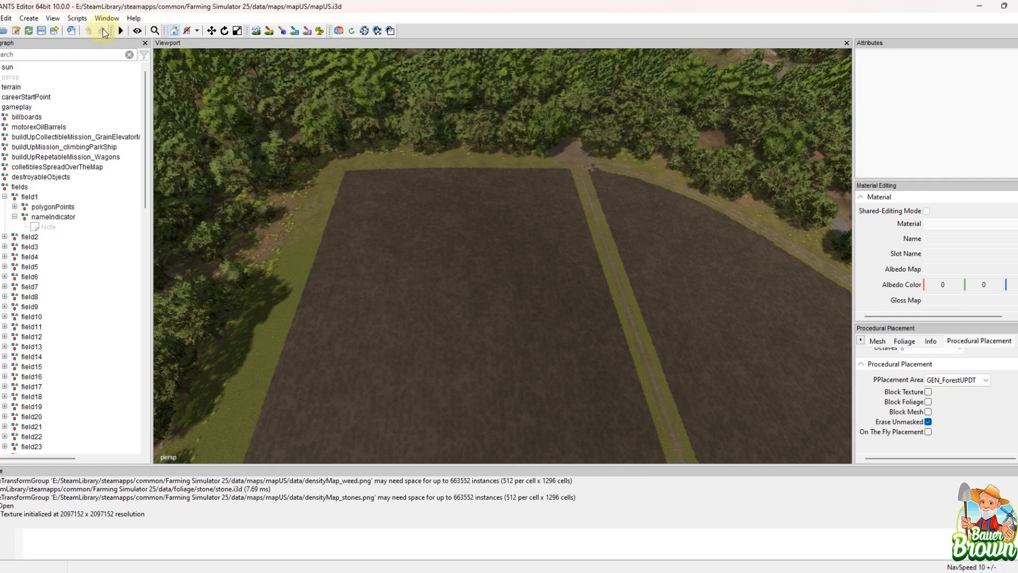
Step: Browse the shared map scripts to the Field Toolkit under Farmland Fields, and leave without running a script
click(77, 18)
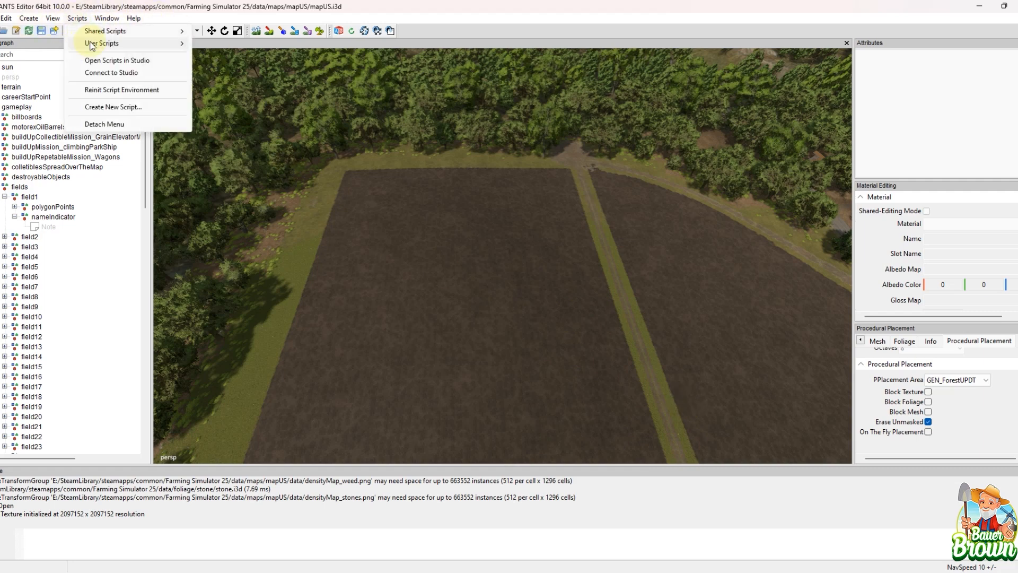
mouse_move(90, 48)
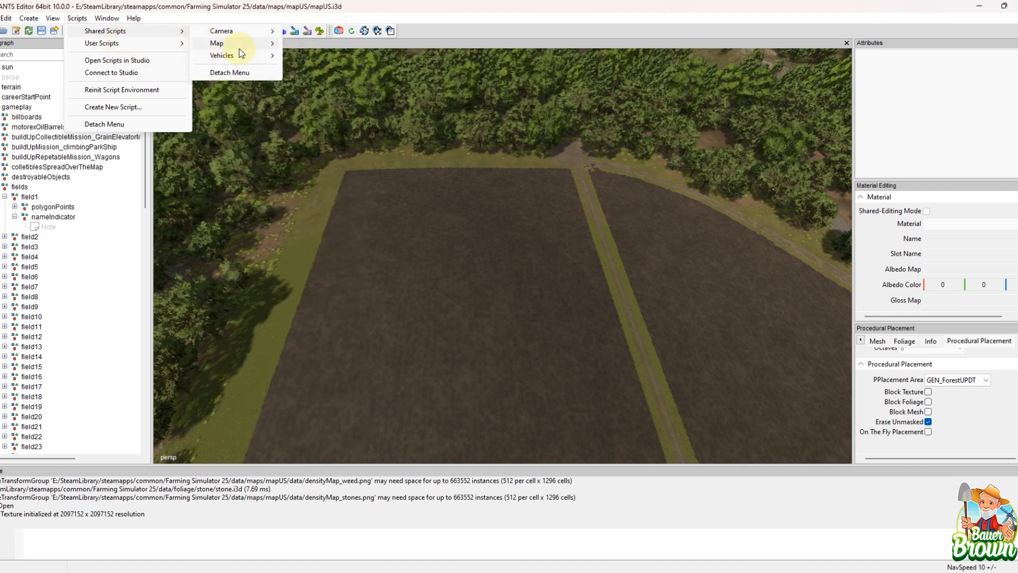
mouse_move(240, 49)
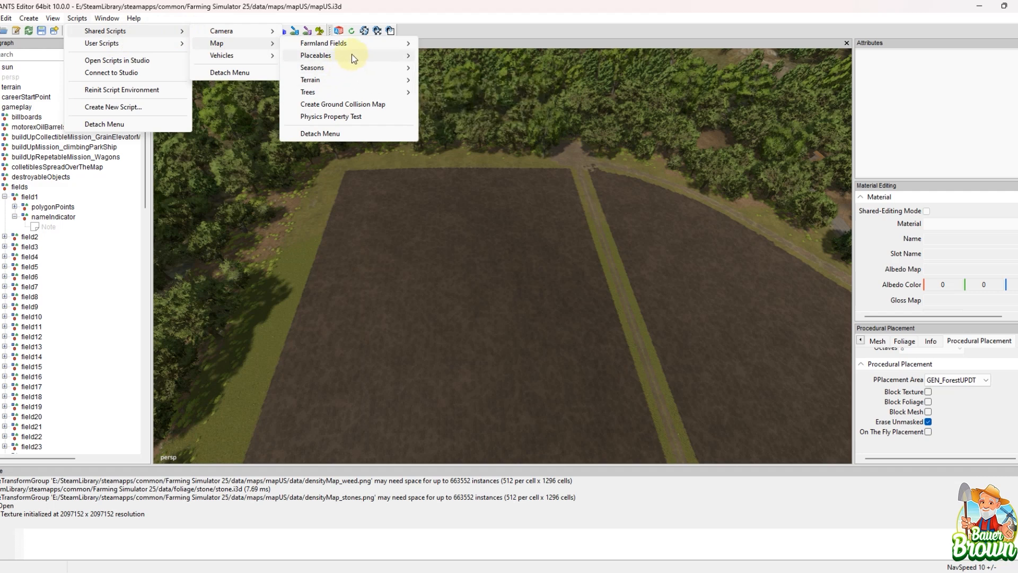
mouse_move(358, 47)
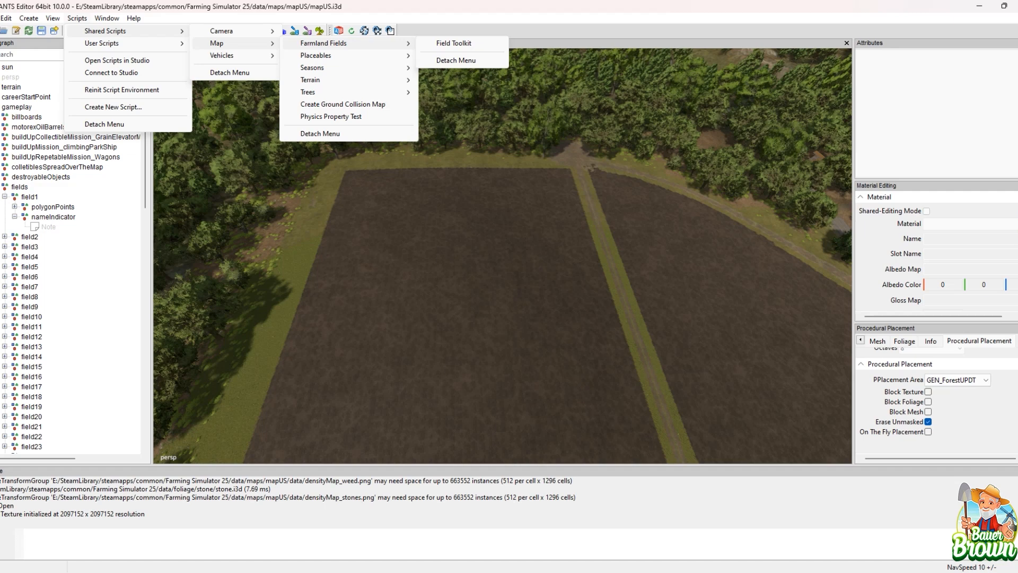
click(936, 255)
scroll(935, 254, down, 5)
scroll(936, 255, up, 5)
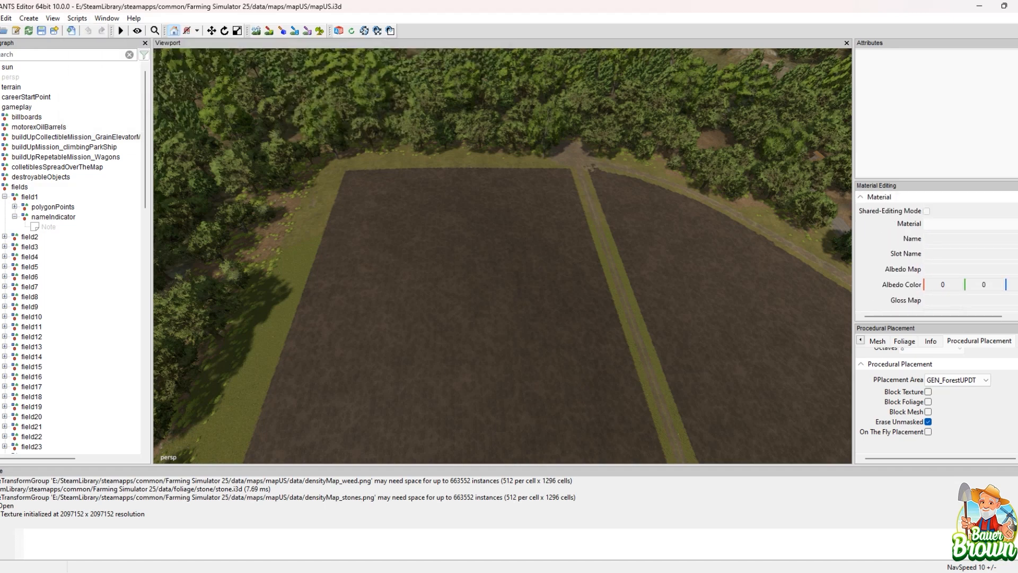
Step: Create a spline and place it on the ploughed field beside the asphalt road
alt+drag(478, 192, 523, 256)
alt+middle_drag(522, 256, 382, 265)
alt+middle_drag(503, 228, 301, 410)
alt+right_drag(723, 256, 578, 250)
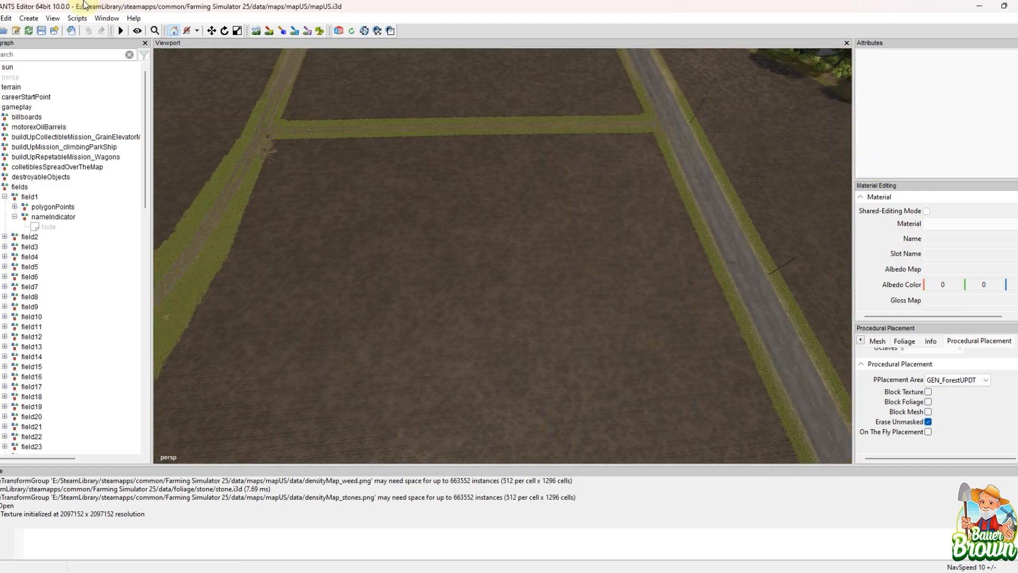
click(29, 18)
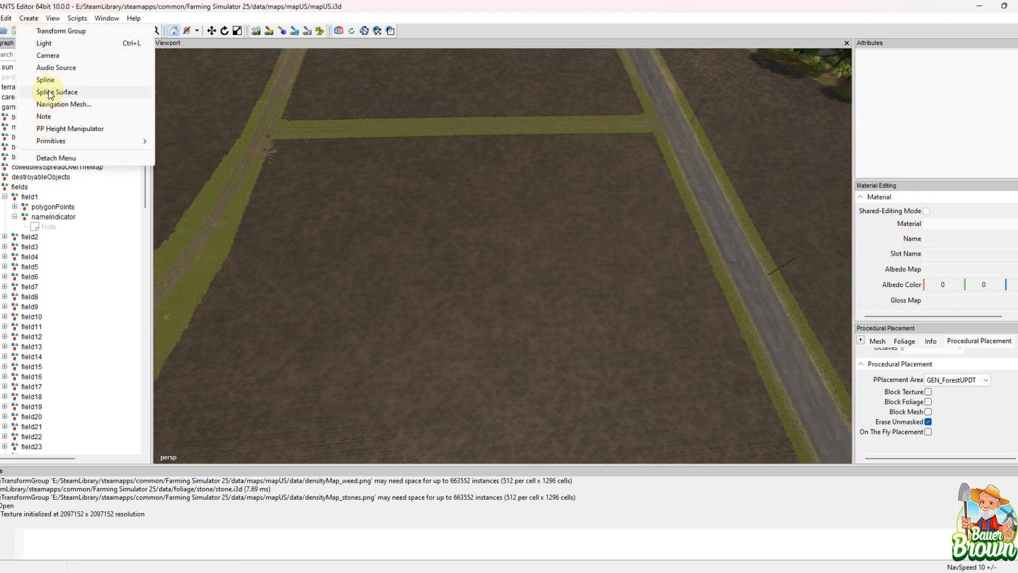
click(45, 79)
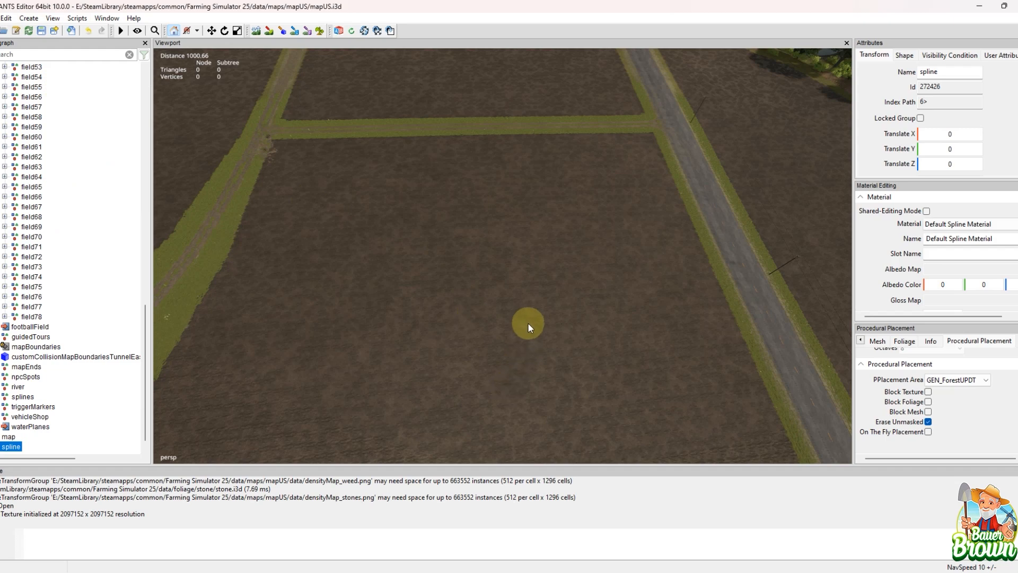
key(ctrl+b)
alt+drag(562, 246, 571, 311)
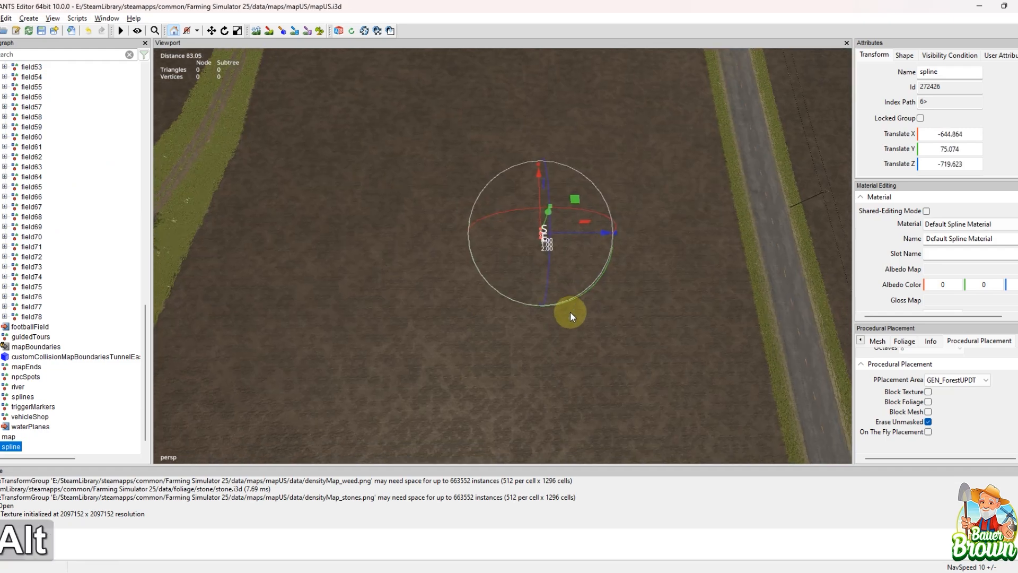
Step: Select the new spline's end point and set it farther away on the field with Interactive Placement
scroll(566, 295, up, 1)
scroll(564, 296, up, 5)
scroll(575, 253, up, 5)
alt+middle_drag(578, 257, 498, 344)
scroll(551, 301, up, 3)
alt+middle_drag(550, 301, 568, 338)
click(568, 340)
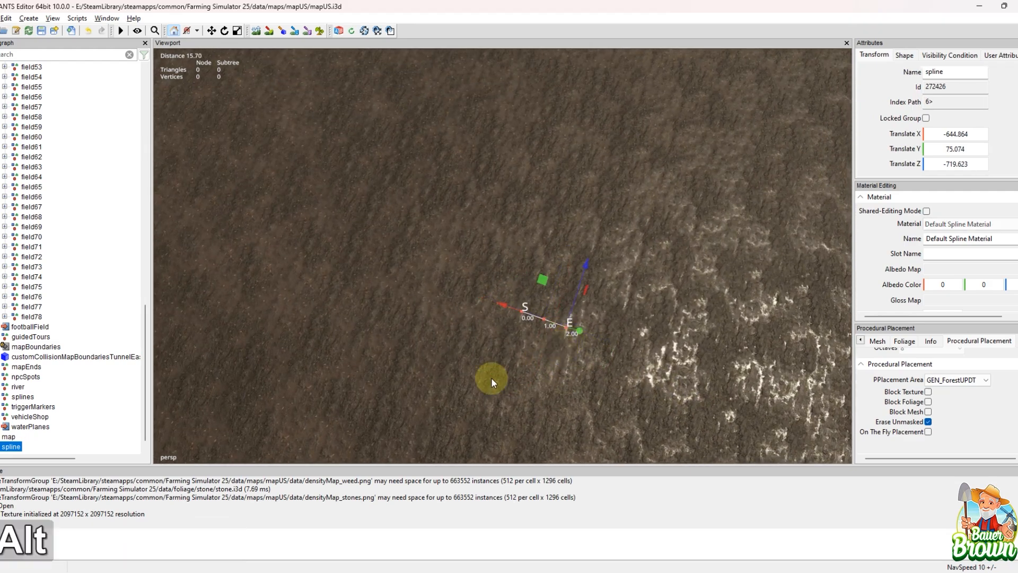
alt+drag(492, 378, 637, 349)
scroll(637, 349, down, 4)
alt+drag(523, 370, 575, 362)
key(ctrl+b)
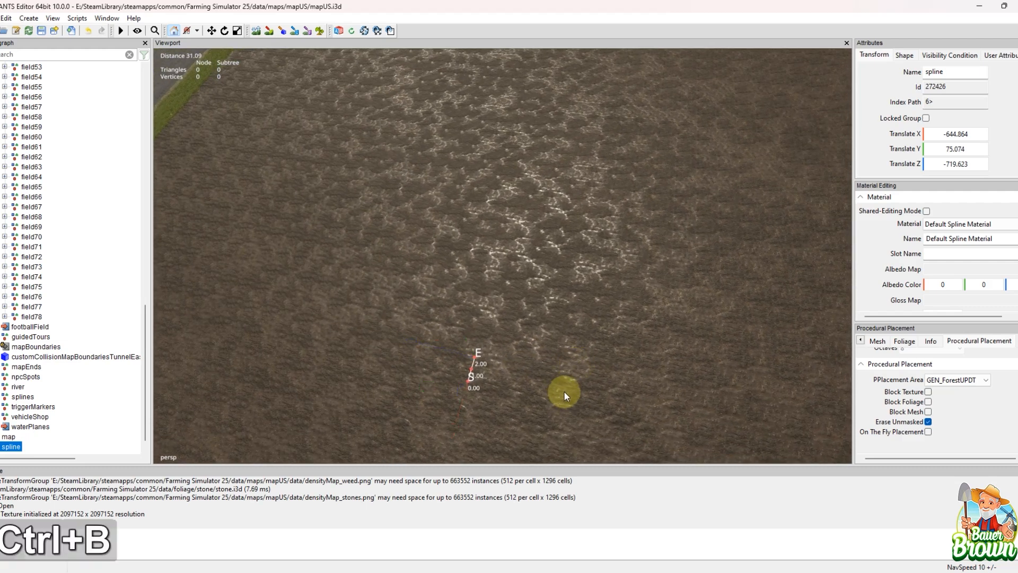
click(488, 301)
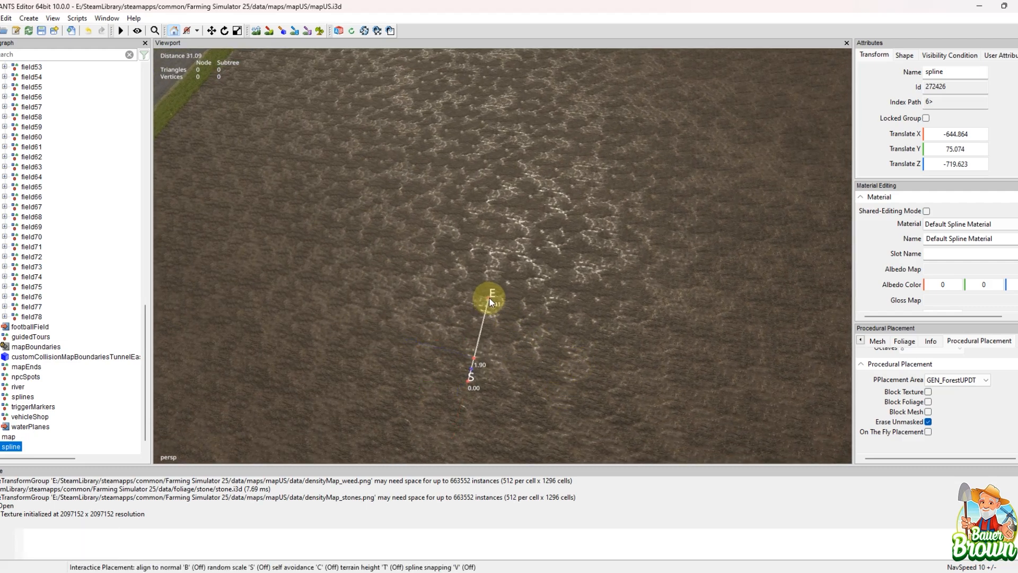
Step: Extend the spline point by point into an almost closed loop about 98.5 long, ending beside its start point
key(Insert)
click(562, 263)
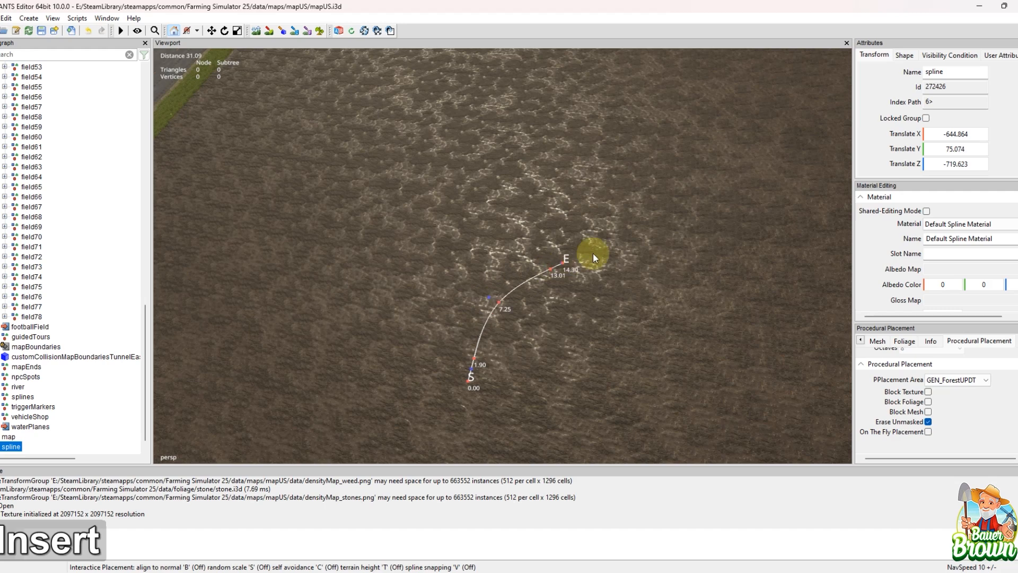
key(Insert)
key(Insert)
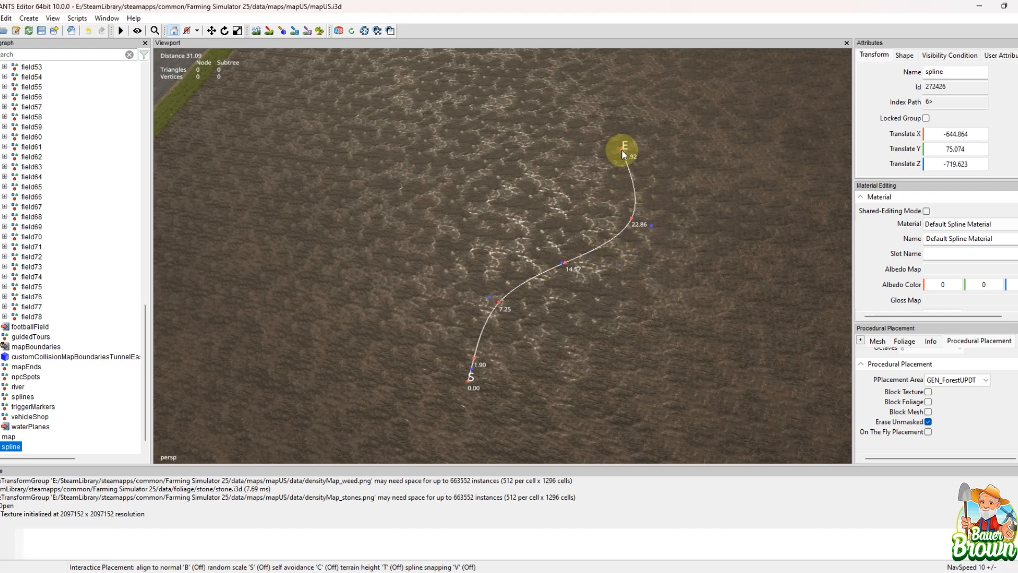
key(Insert)
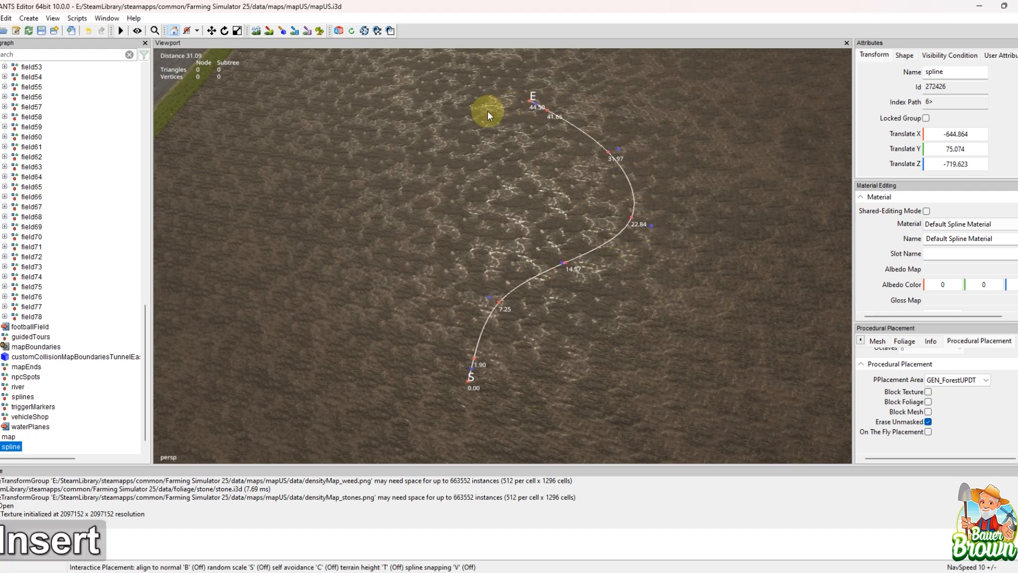
key(Insert)
key(Insert)
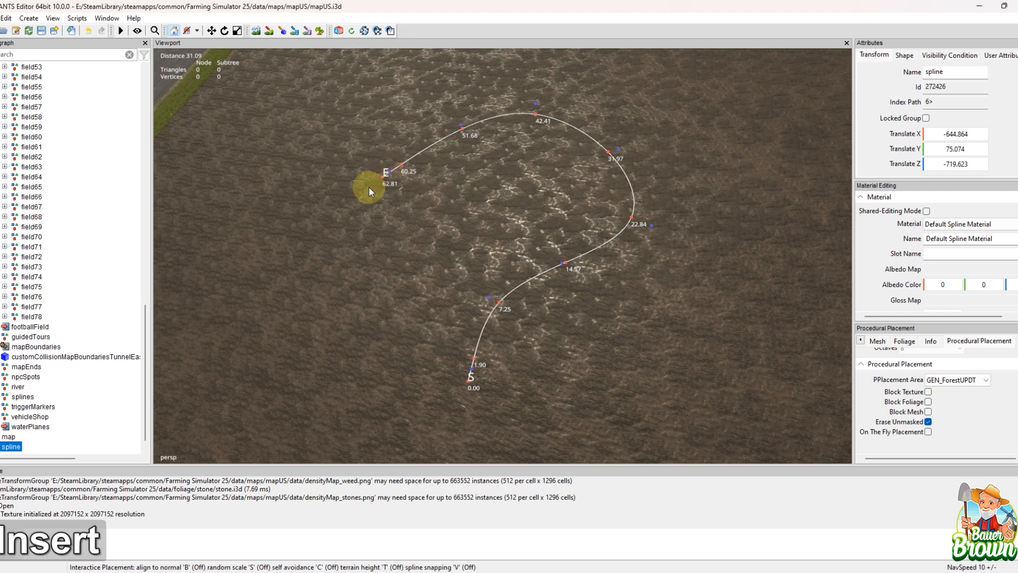
key(Insert)
key(Insert)
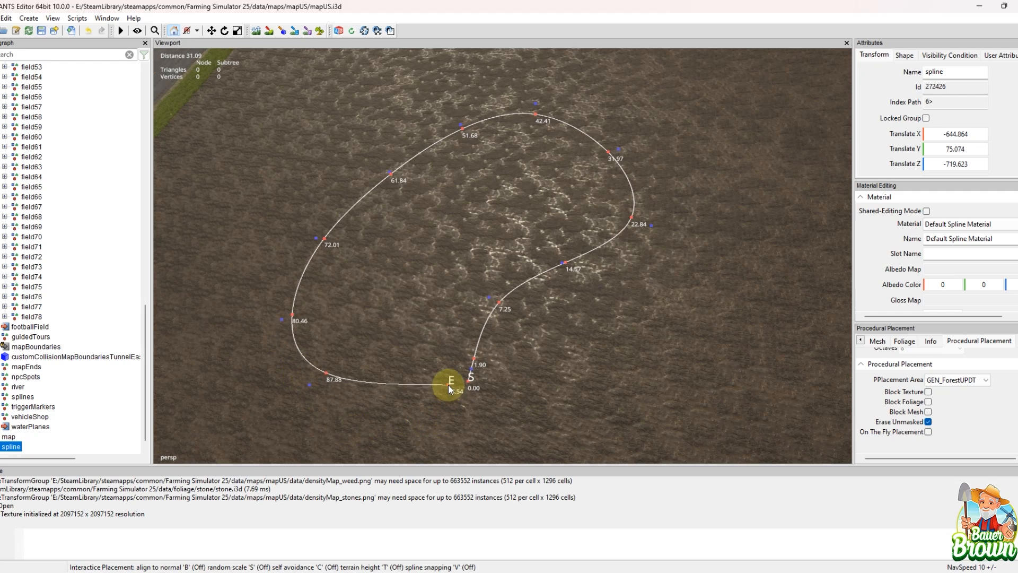
click(448, 384)
Step: Examine the loop's control points up close and review the viewport's Selectable options for splines, spline control points and spline edit points
alt+drag(686, 303, 666, 285)
scroll(666, 265, up, 3)
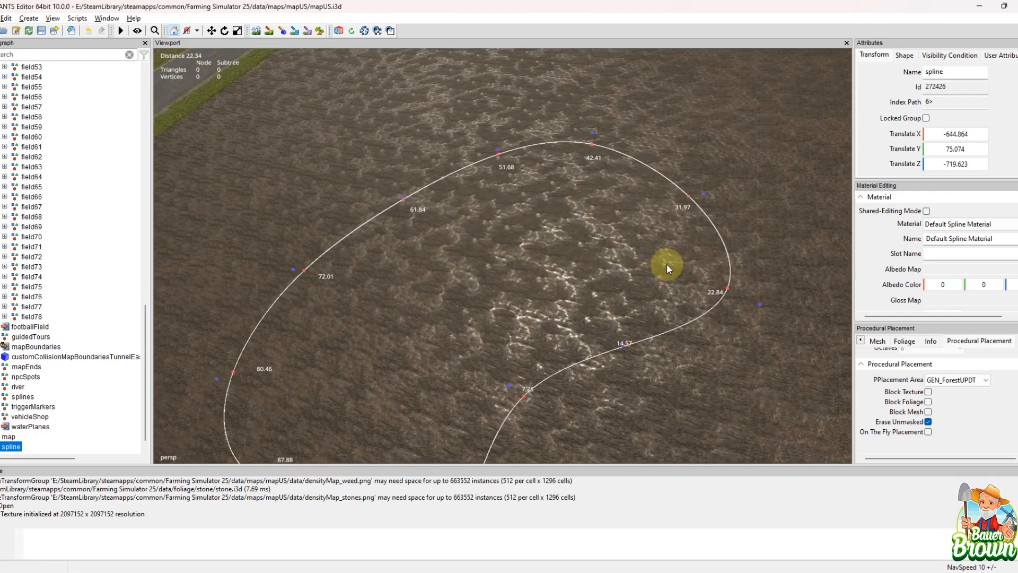
alt+middle_drag(667, 263, 314, 328)
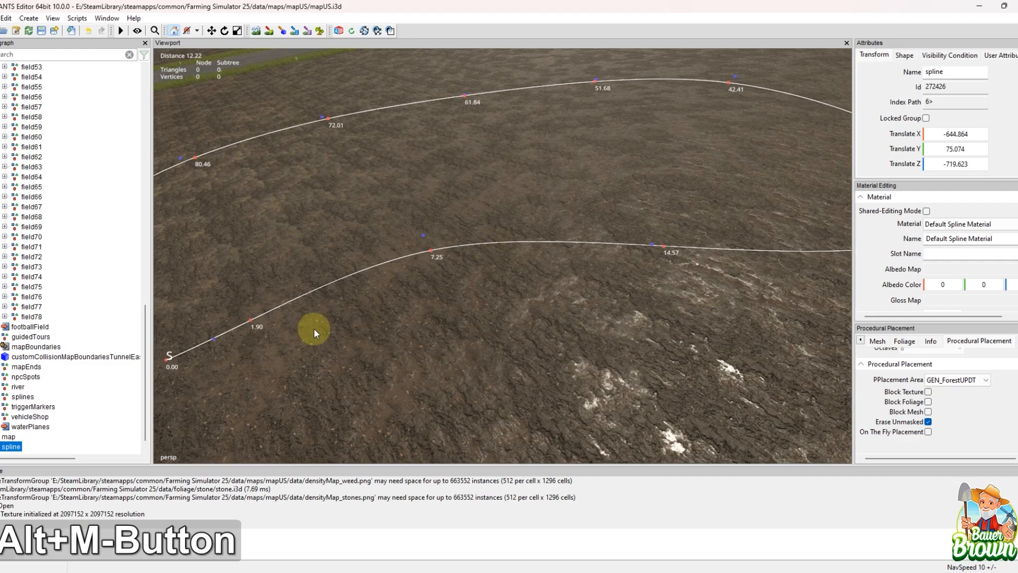
mouse_move(372, 324)
alt+mouse_down()
mouse_move(453, 310)
mouse_move(355, 332)
alt+mouse_up()
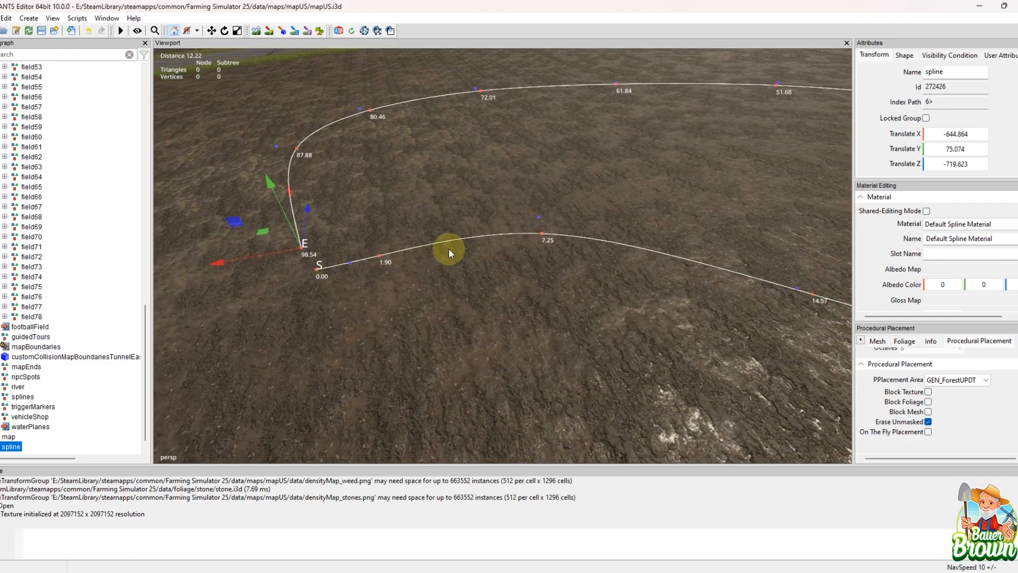
alt+drag(454, 312, 538, 314)
alt+middle_drag(606, 315, 504, 260)
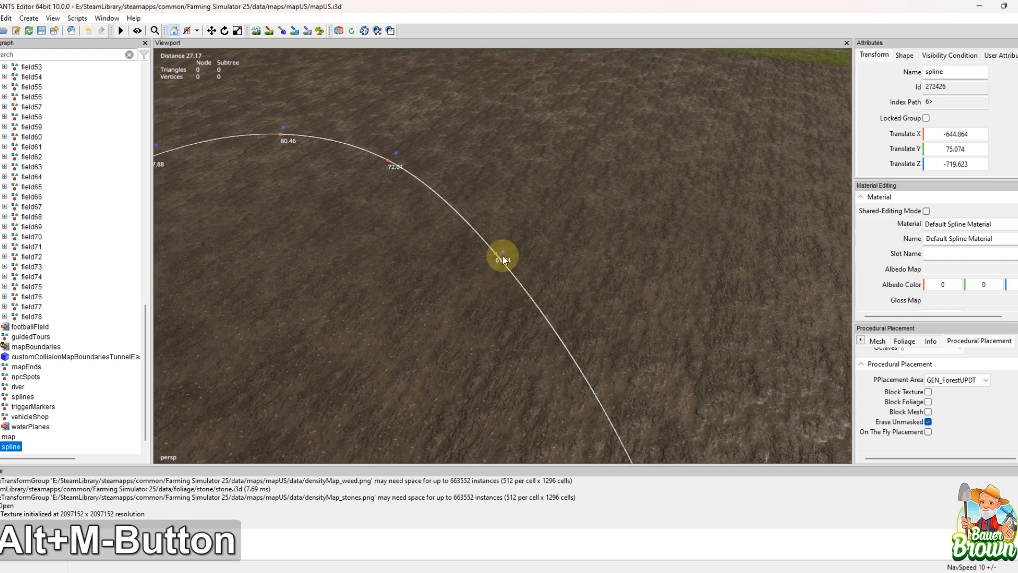
right_click(503, 255)
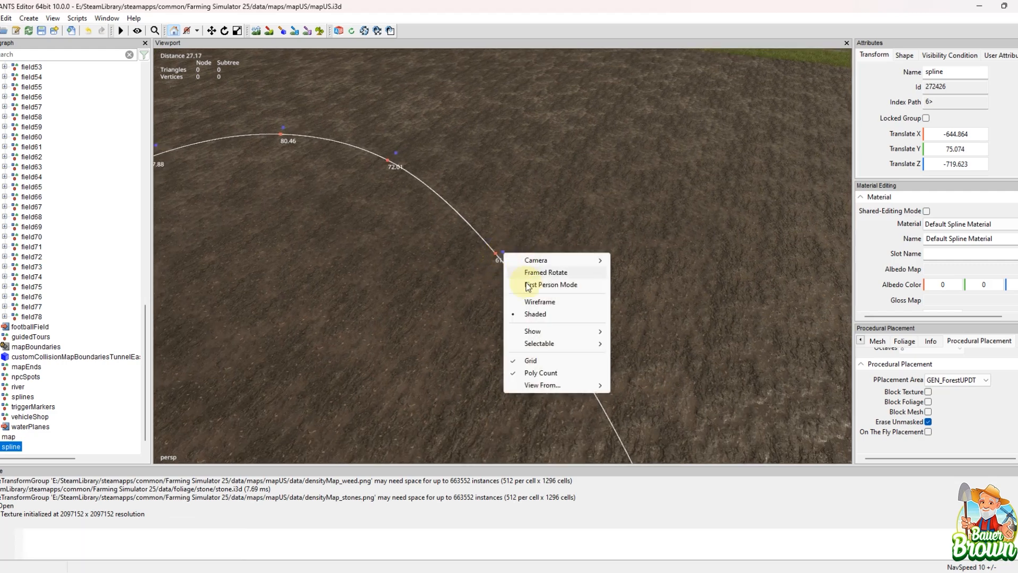
mouse_move(531, 386)
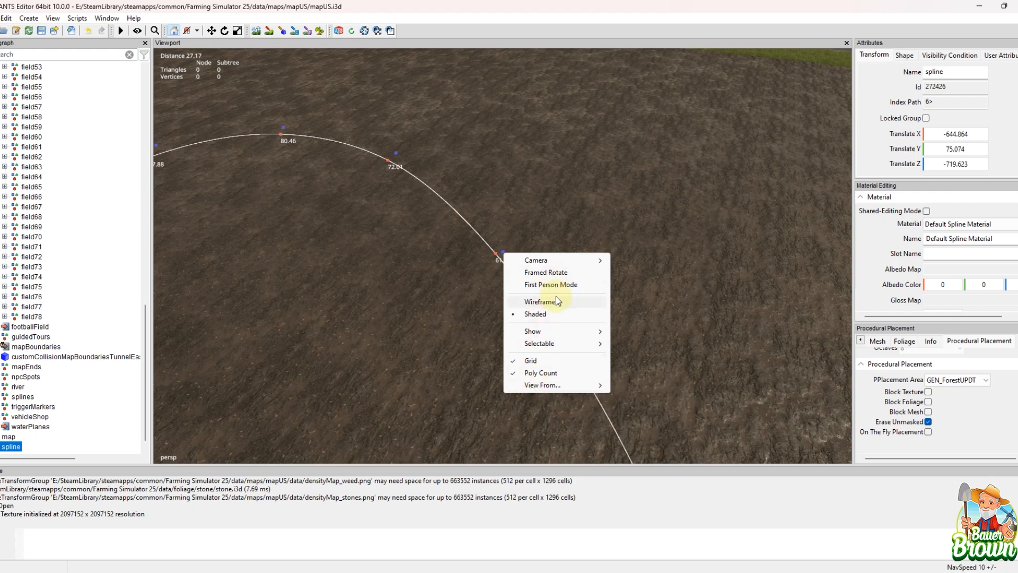
mouse_move(563, 331)
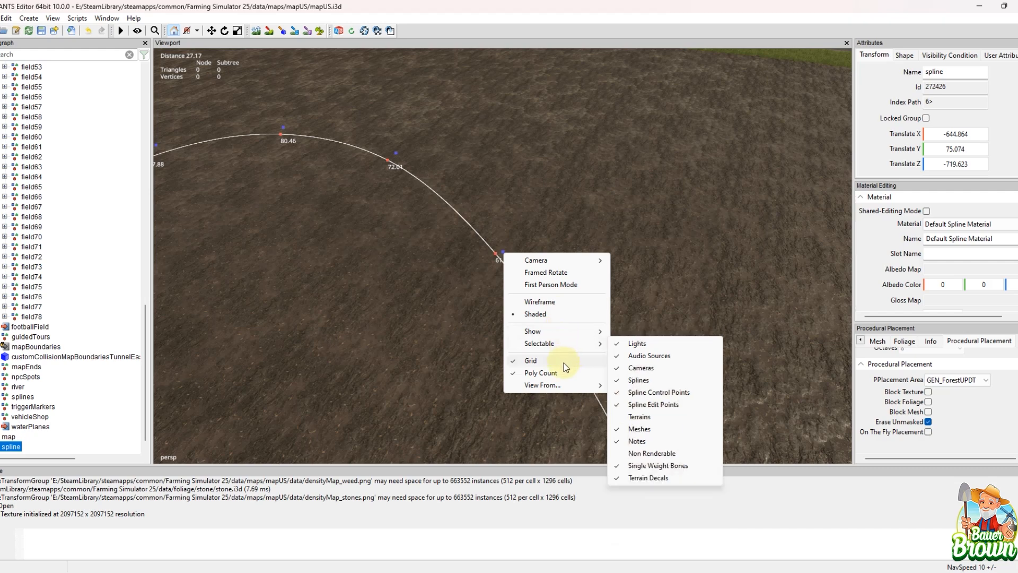
Step: Examine the gap between the loop's start and end points and the overall course of the spline
alt+drag(390, 335, 339, 336)
scroll(386, 368, down, 4)
alt+drag(386, 367, 404, 348)
alt+middle_drag(404, 348, 313, 215)
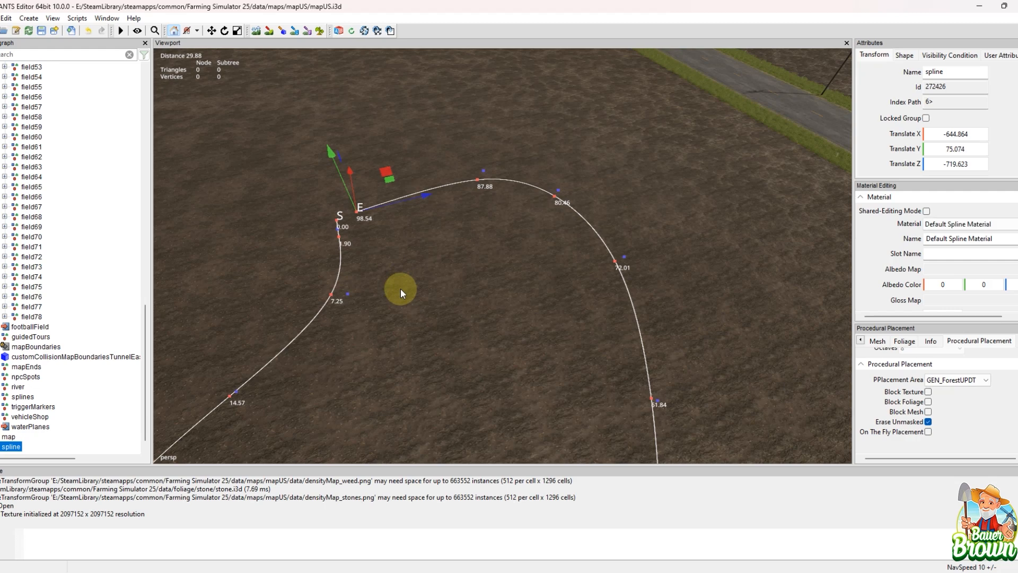
key(o)
key(o)
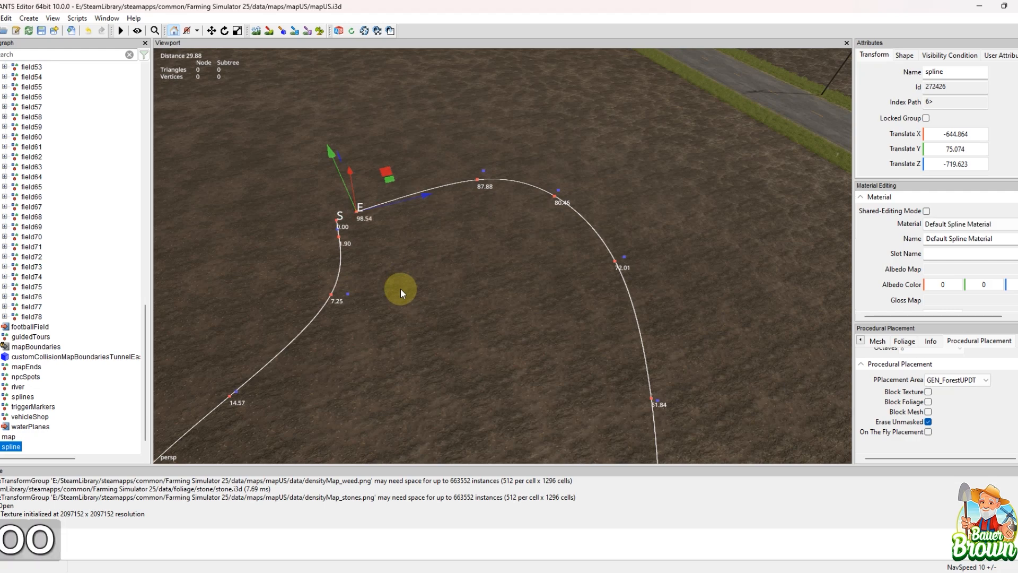
alt+middle_drag(423, 153, 465, 270)
scroll(477, 258, down, 3)
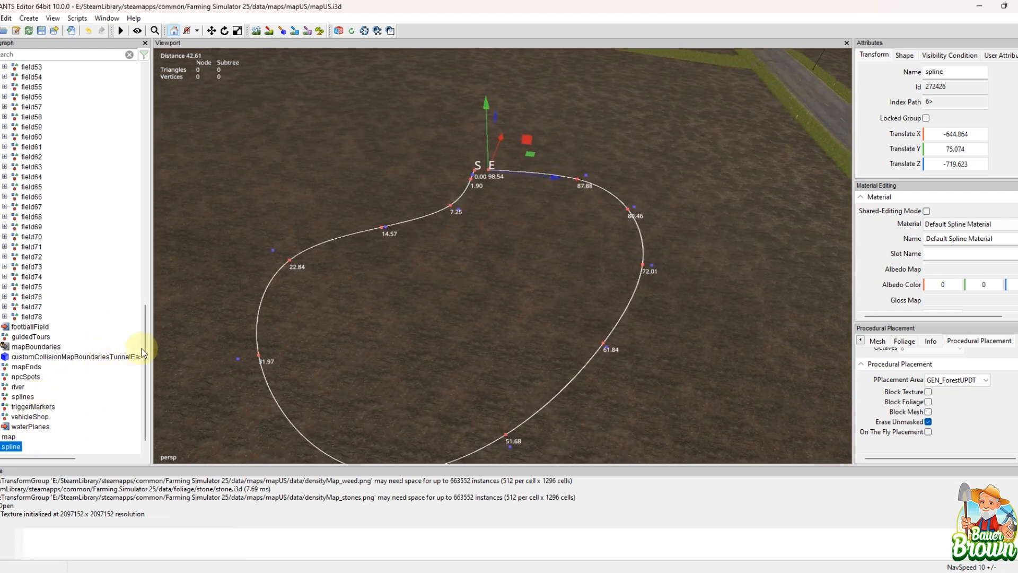
Step: Collapse the fields group in the scenegraph and look over the map from the open shed to the town beside the river
drag(146, 319, 159, 89)
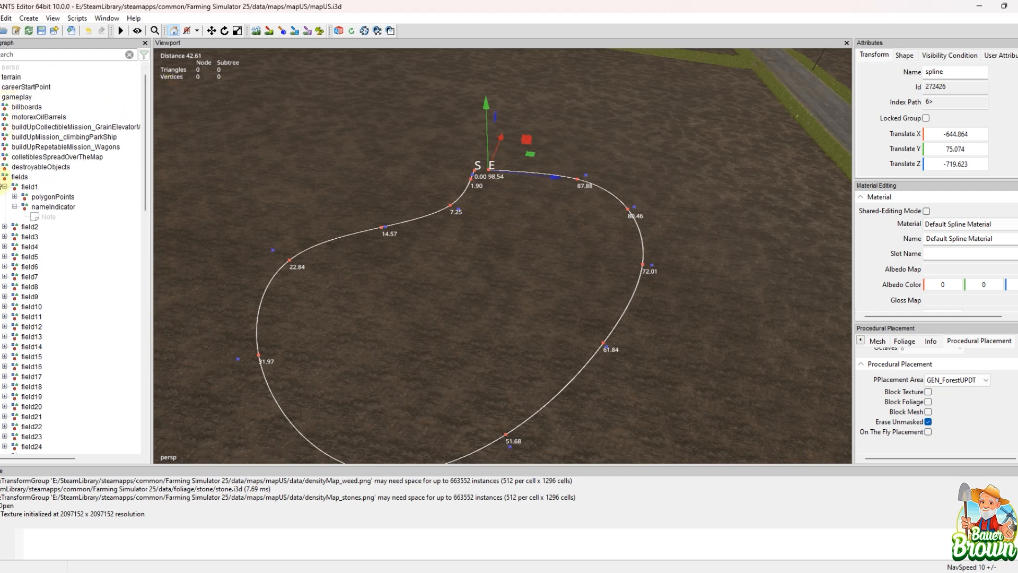
click(4, 178)
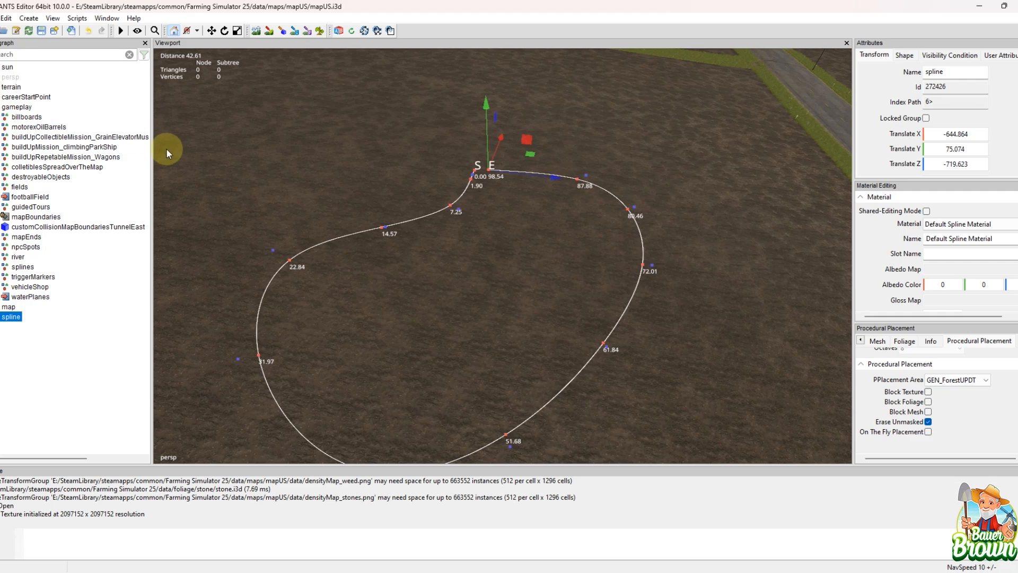
alt+middle_drag(512, 216, 516, 265)
alt+middle_drag(277, 254, 467, 258)
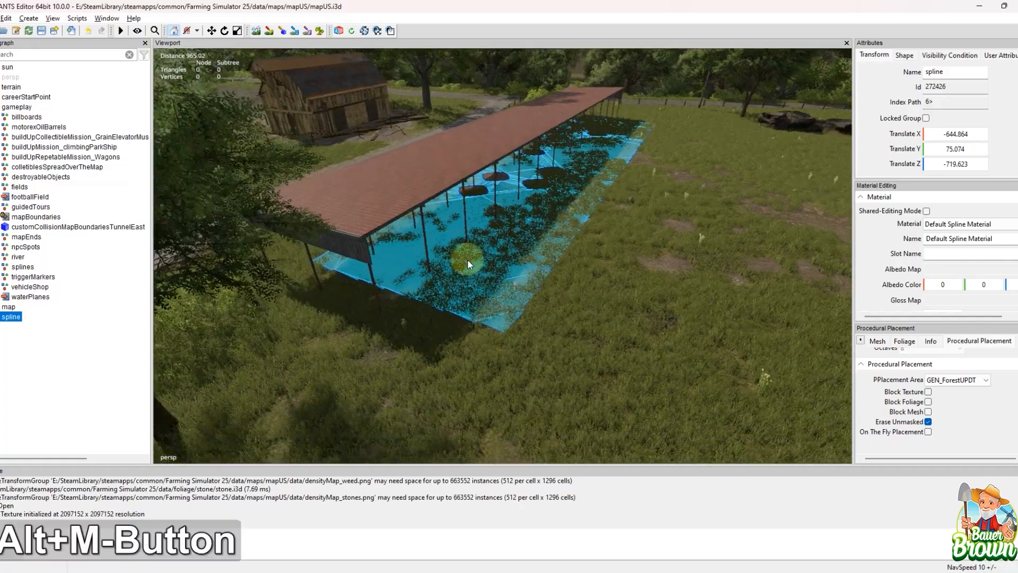
alt+middle_drag(525, 300, 593, 323)
alt+middle_drag(472, 313, 504, 237)
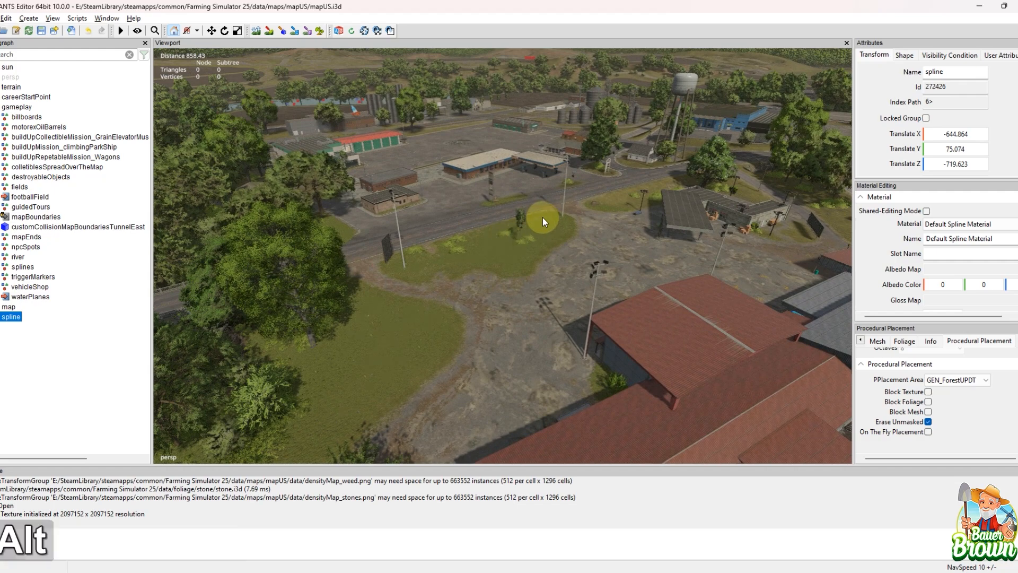
alt+drag(542, 218, 524, 220)
alt+middle_drag(524, 220, 412, 301)
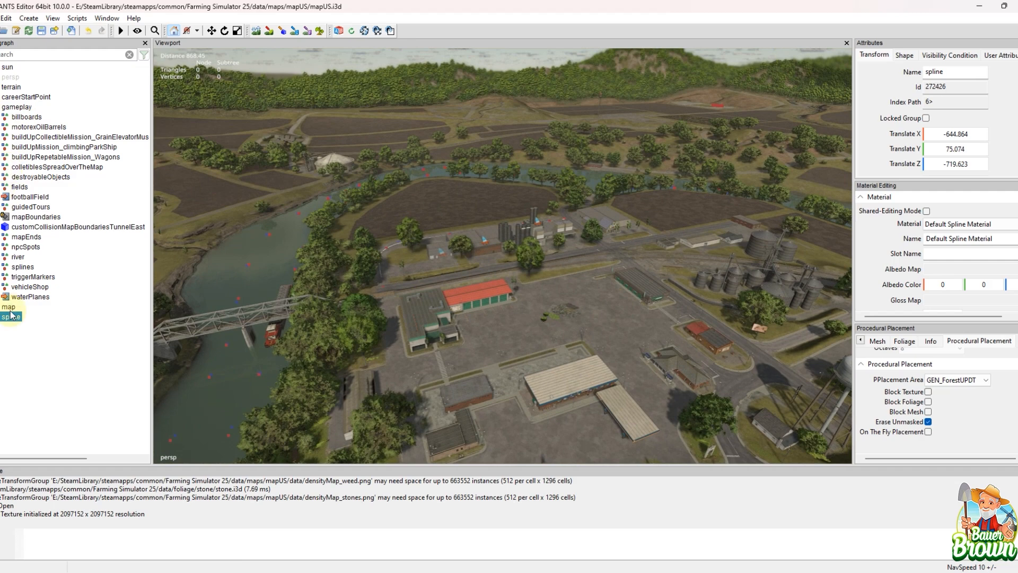
Step: Expand the splines group under gameplay and its trafficSplines subgroup
click(17, 289)
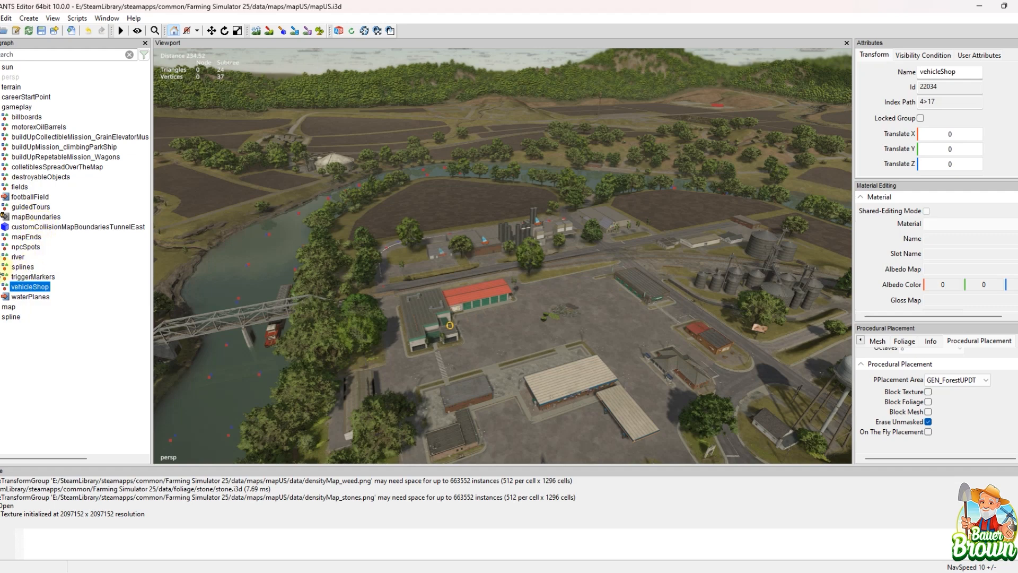
click(5, 266)
click(41, 277)
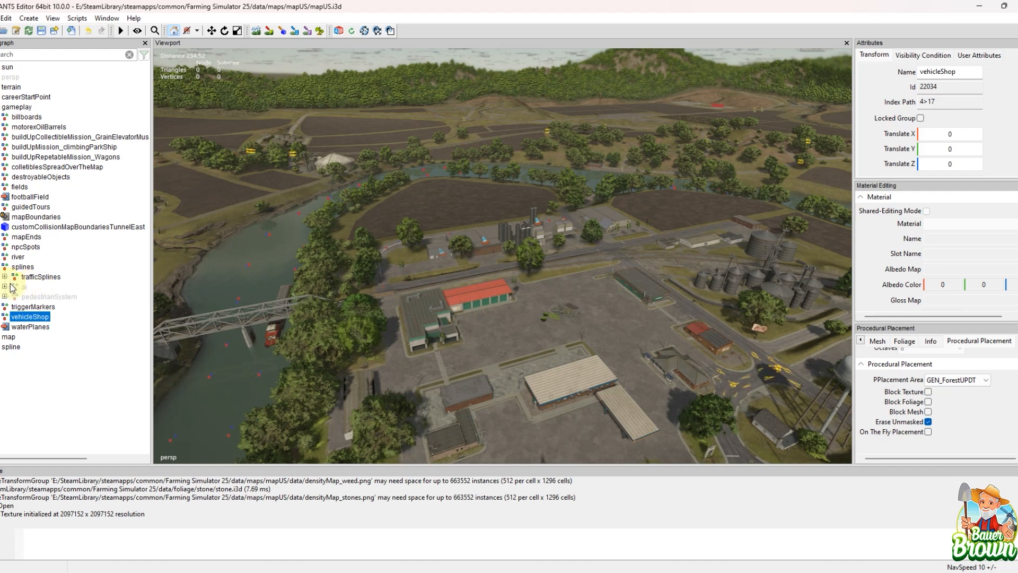
click(6, 277)
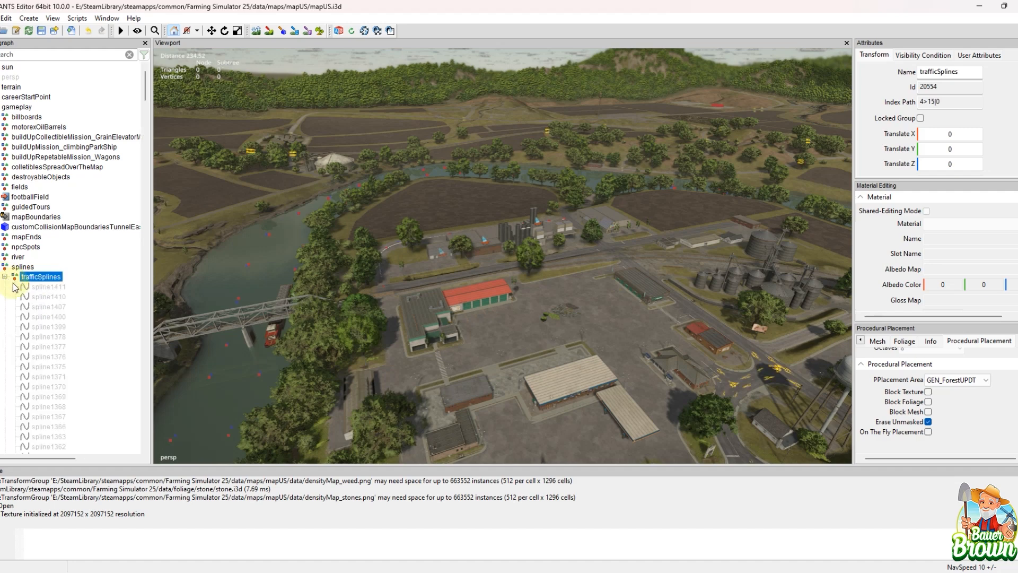
Step: Select all trafficSplines entries from spline1411 through crossroads113 and make them visible
click(57, 289)
scroll(95, 223, down, 3)
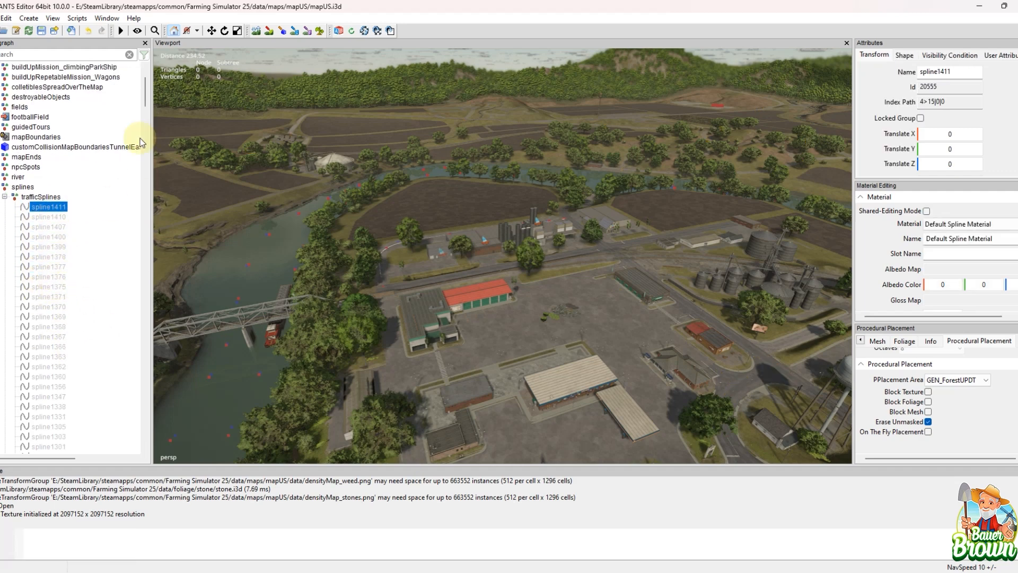
scroll(146, 79, down, 2)
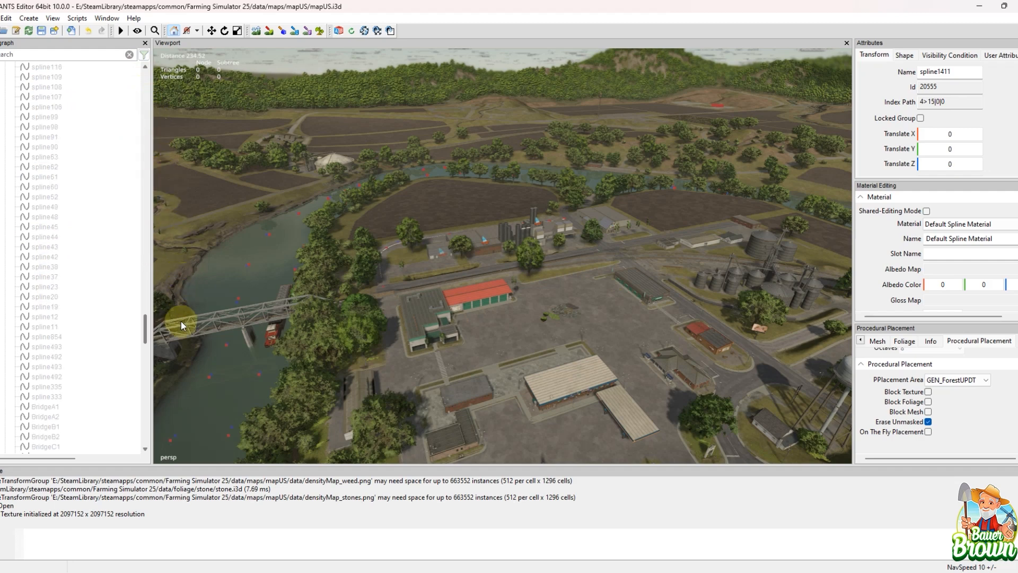
drag(180, 400, 183, 422)
key(shift)
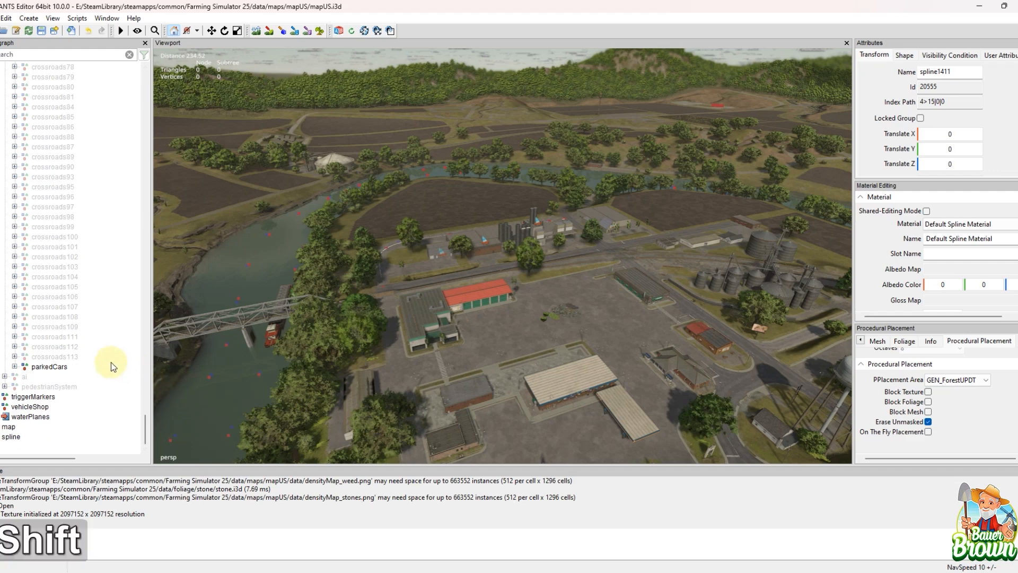
shift+click(75, 358)
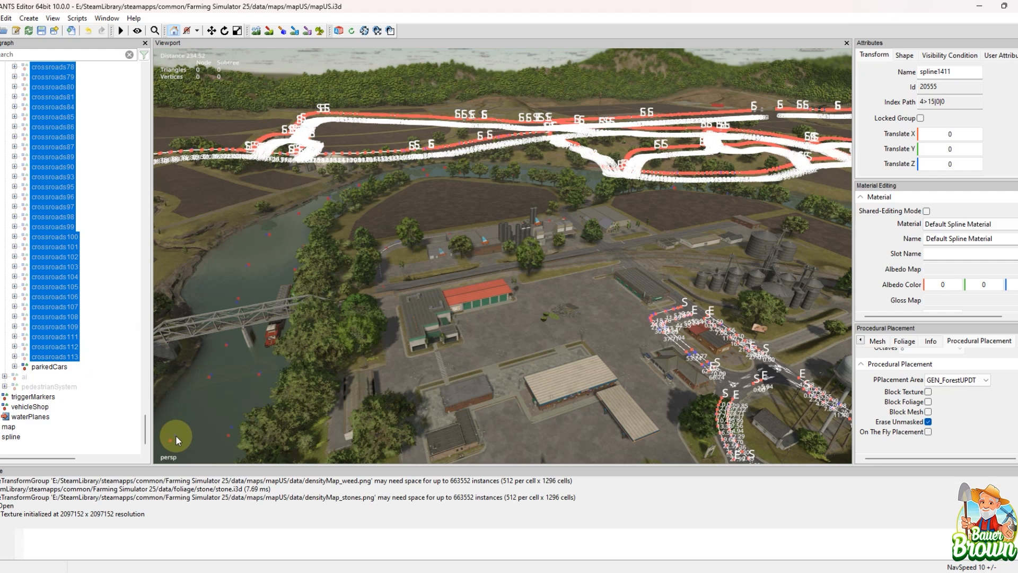
key(shift+h)
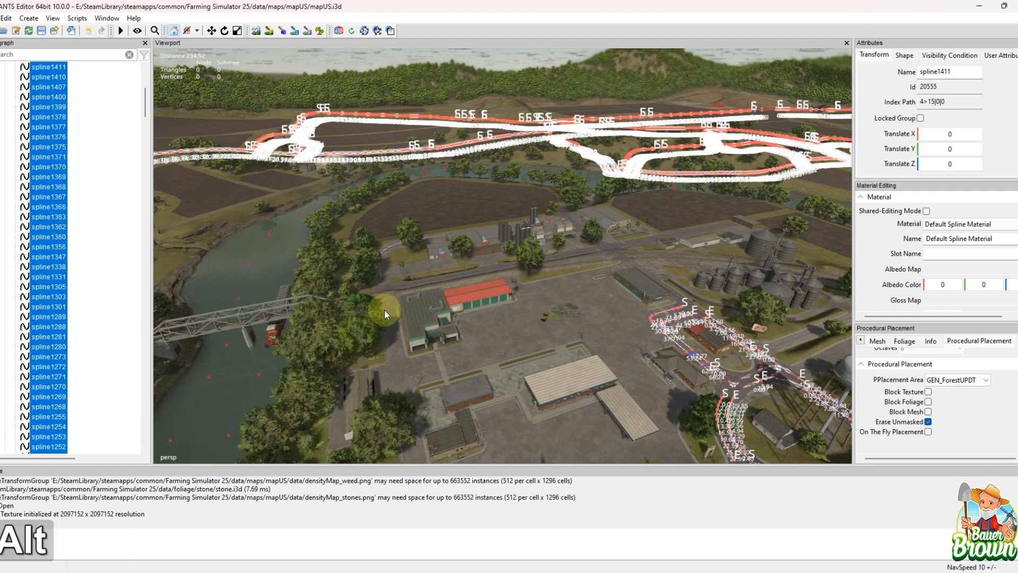
Step: Examine how the traffic splines follow the lanes of the asphalt roads between the fields
alt+middle_drag(384, 310, 1015, 191)
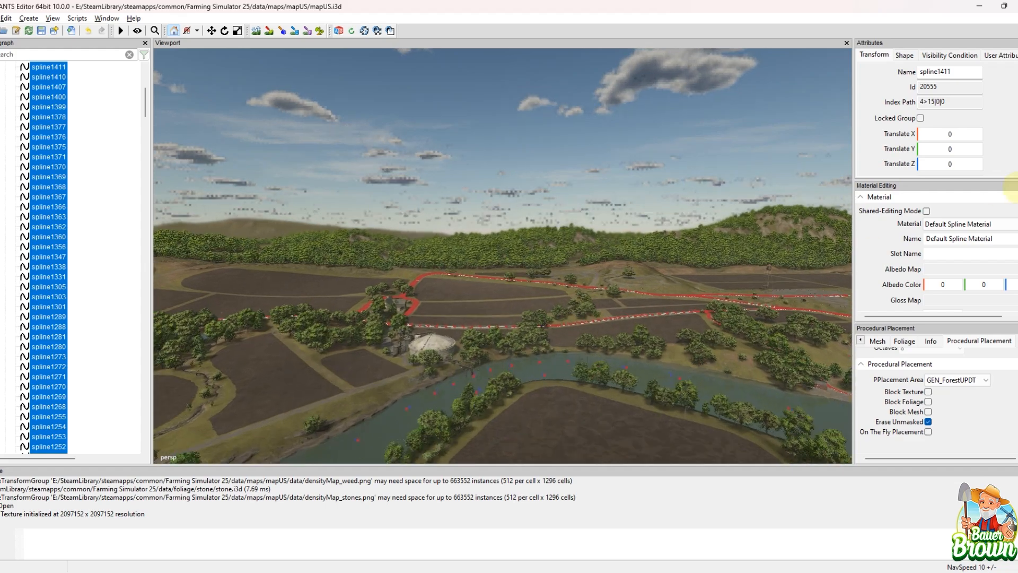
scroll(603, 325, up, 10)
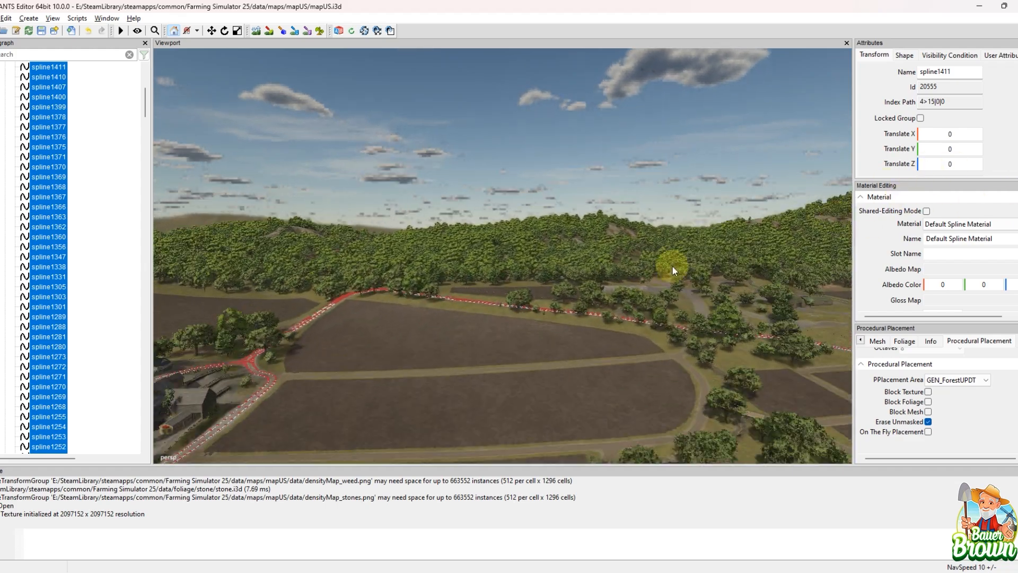
scroll(625, 262, up, 3)
alt+middle_drag(584, 261, 549, 386)
scroll(609, 281, up, 5)
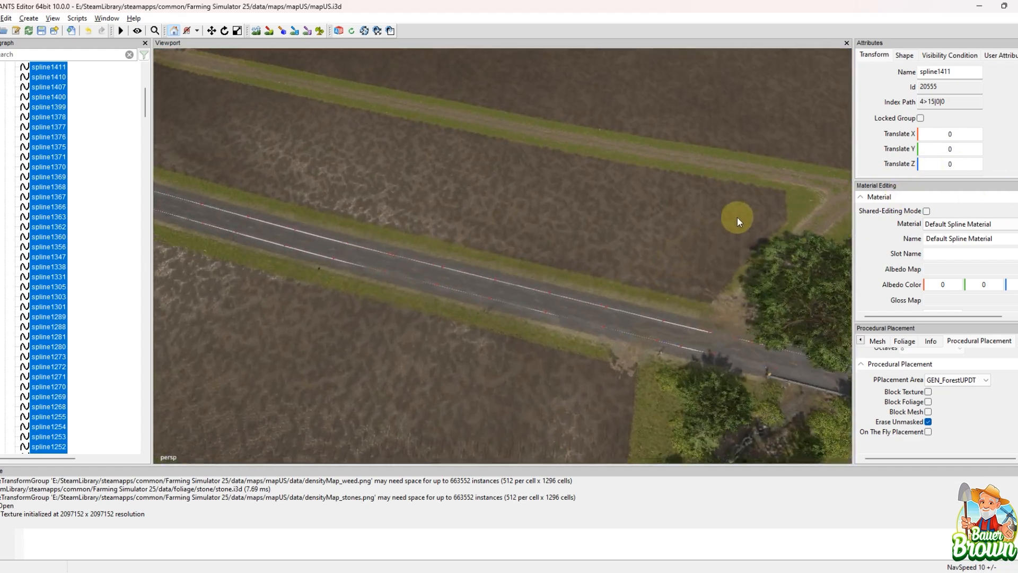
alt+middle_drag(737, 217, 630, 197)
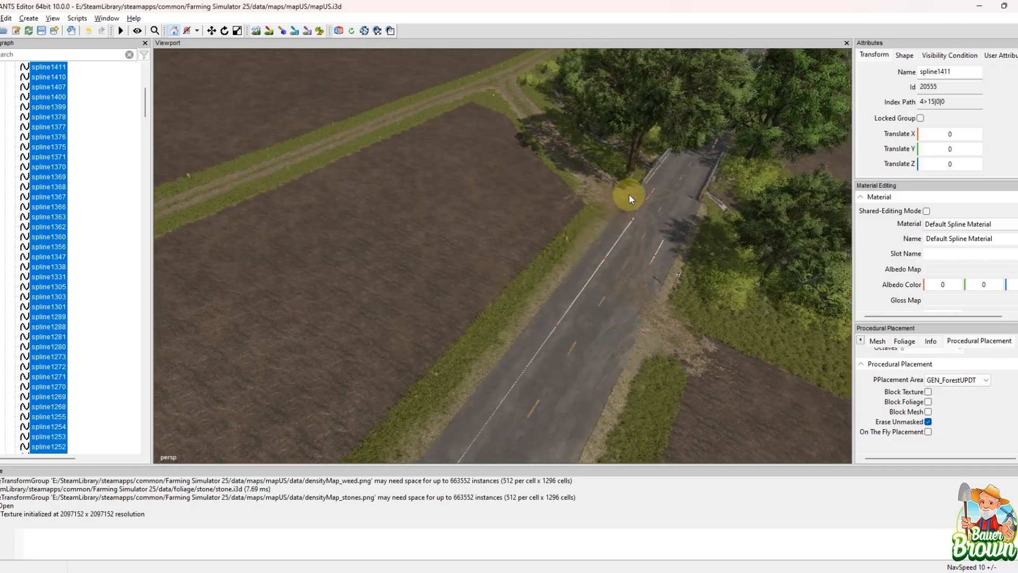
Step: Deselect the traffic splines and examine how they run along the country road and around the farm fields
alt+middle_drag(738, 114, 512, 342)
click(454, 364)
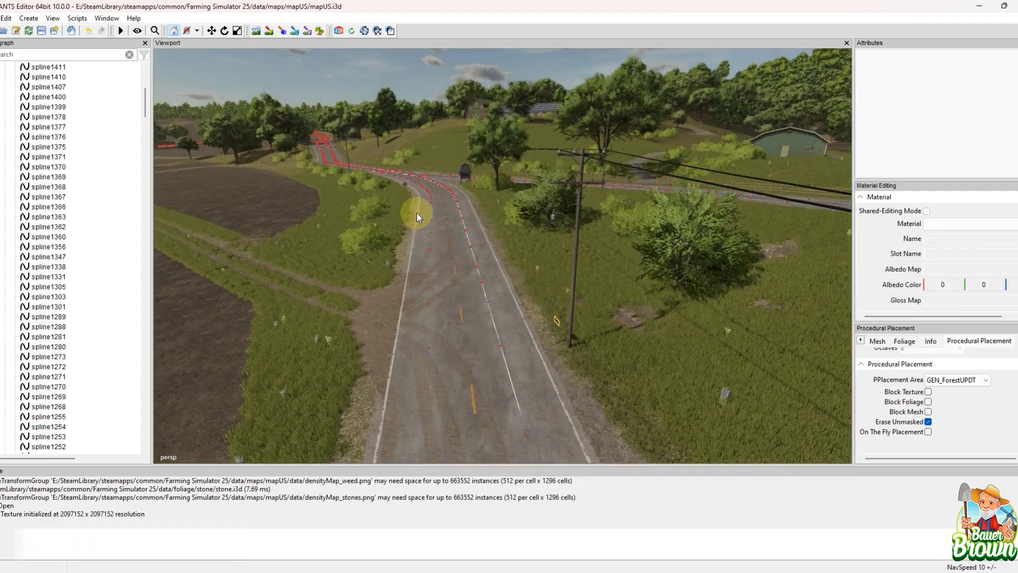
alt+middle_drag(431, 198, 457, 256)
scroll(457, 256, up, 3)
alt+drag(457, 256, 531, 293)
alt+middle_drag(531, 289, 339, 265)
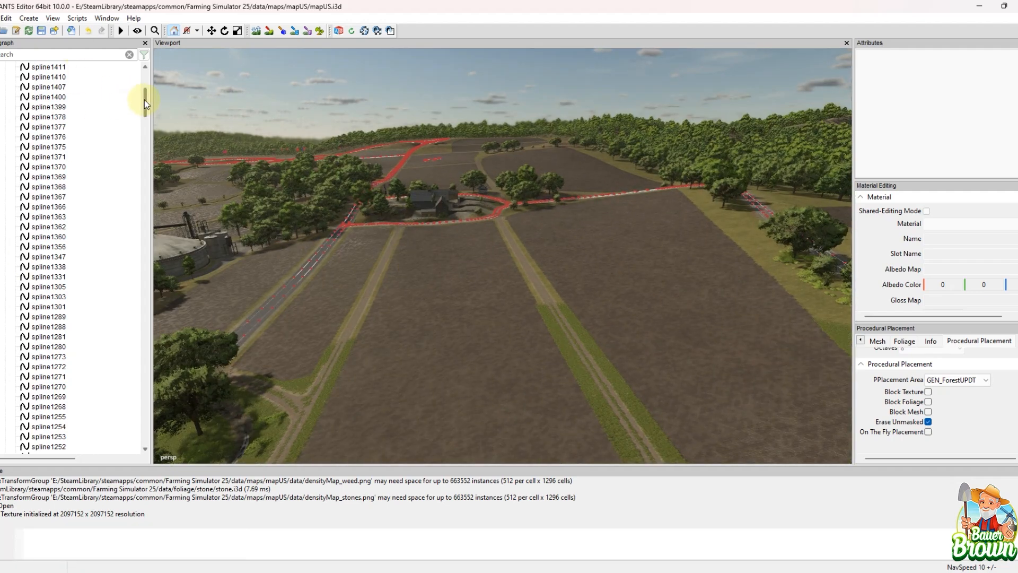
Step: Go to the last crossroads entries in the scenegraph and survey the traffic spline network across the fields, river and town
drag(144, 100, 146, 227)
drag(140, 305, 139, 402)
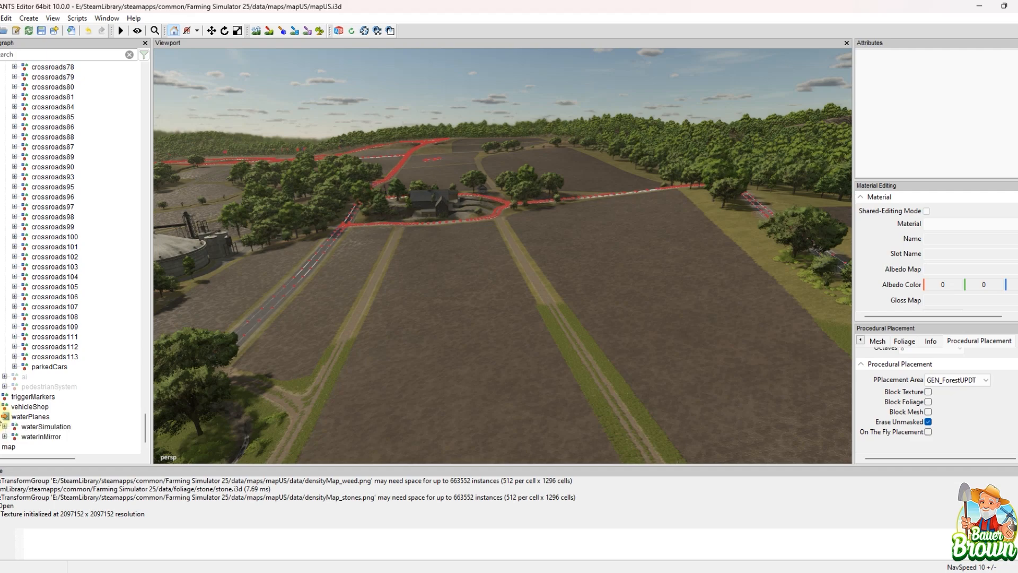
alt+right_drag(500, 240, 323, 300)
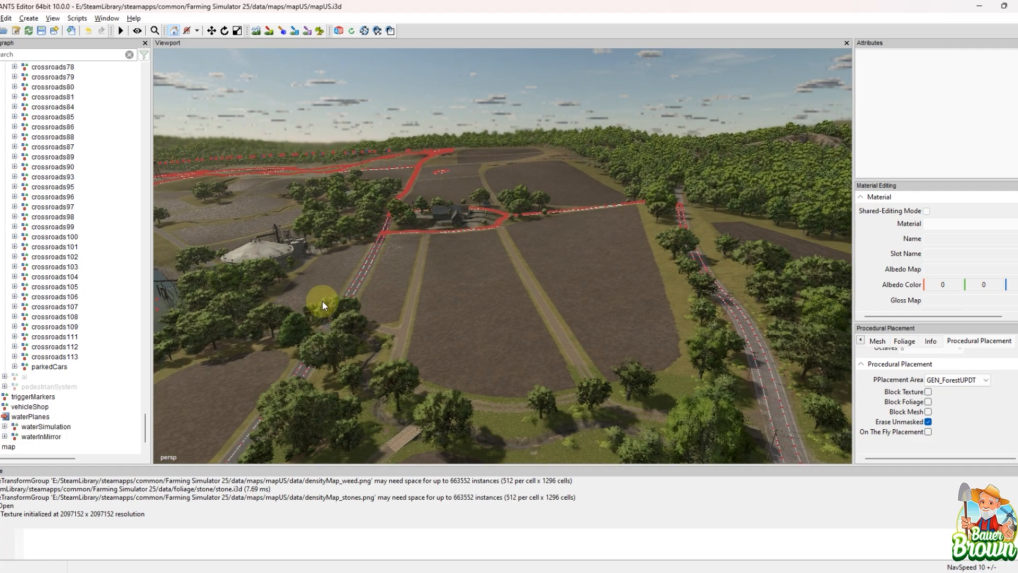
alt+right_drag(678, 143, 509, 218)
alt+drag(557, 164, 524, 132)
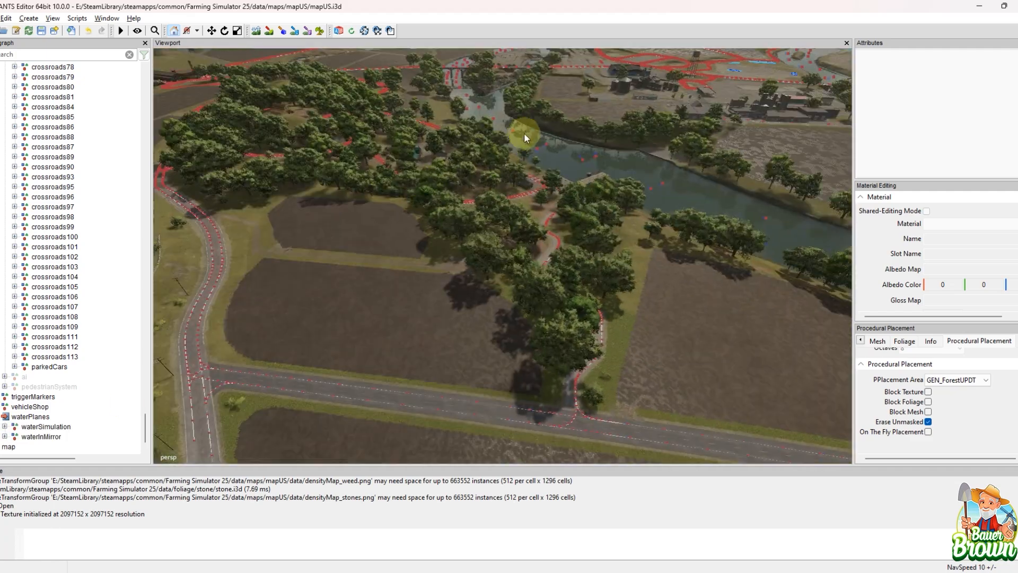
alt+middle_drag(524, 133, 409, 224)
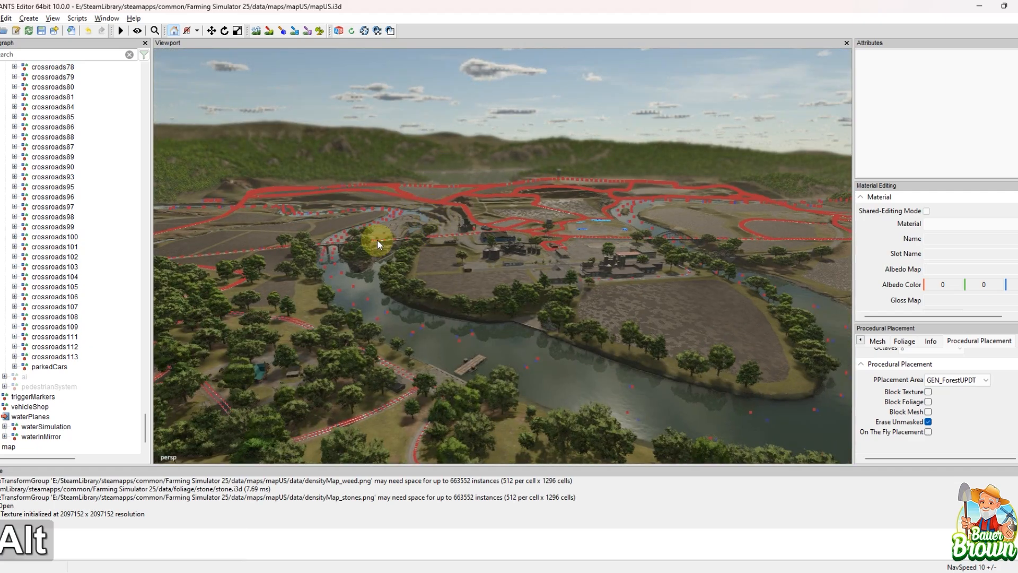
alt+drag(377, 240, 530, 245)
alt+middle_drag(529, 245, 491, 248)
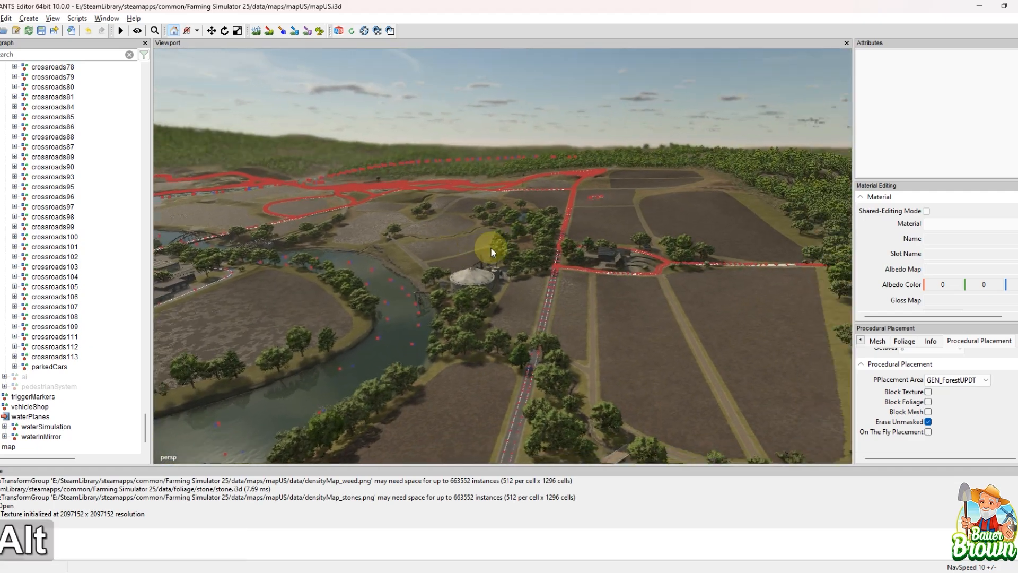
alt+drag(491, 247, 579, 247)
alt+drag(482, 269, 536, 295)
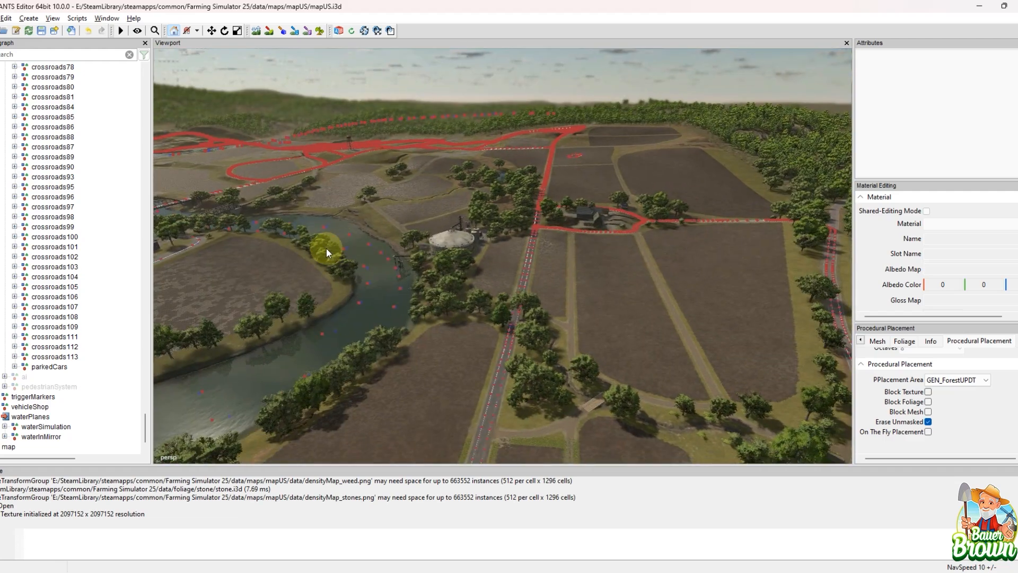
alt+middle_drag(326, 248, 377, 218)
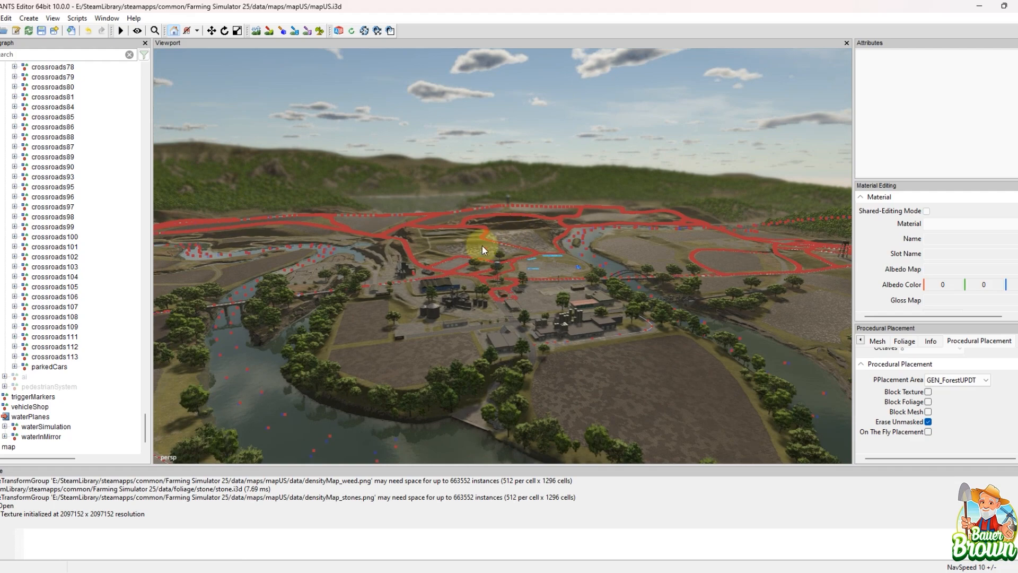
alt+middle_drag(482, 246, 552, 314)
alt+middle_drag(421, 212, 438, 298)
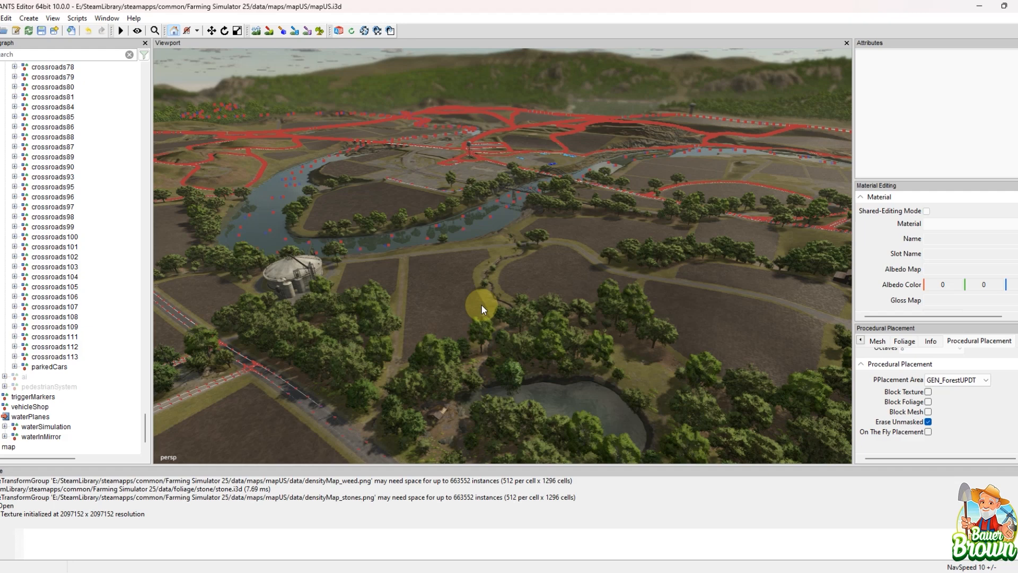
alt+middle_drag(541, 224, 632, 278)
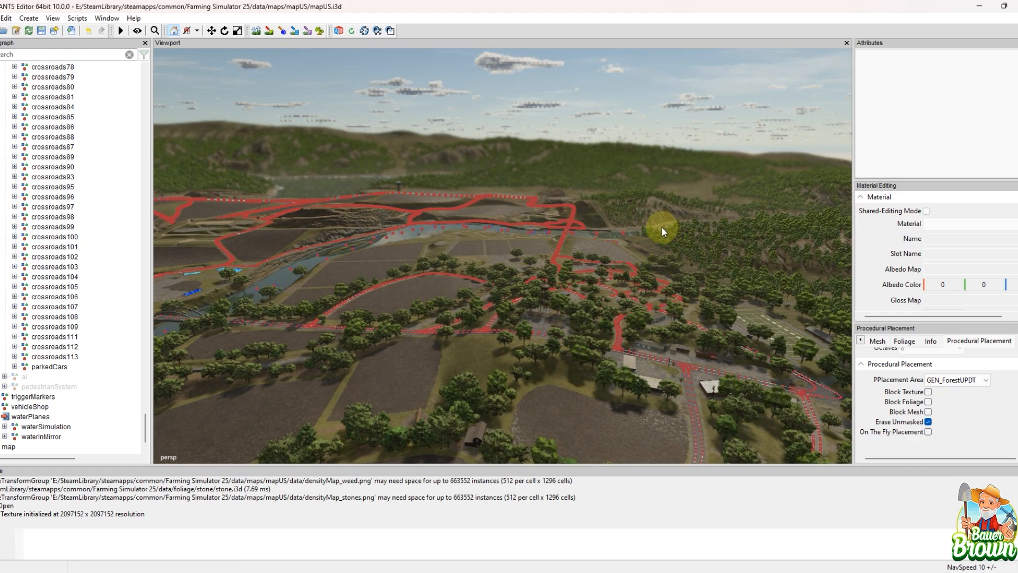
click(0, 18)
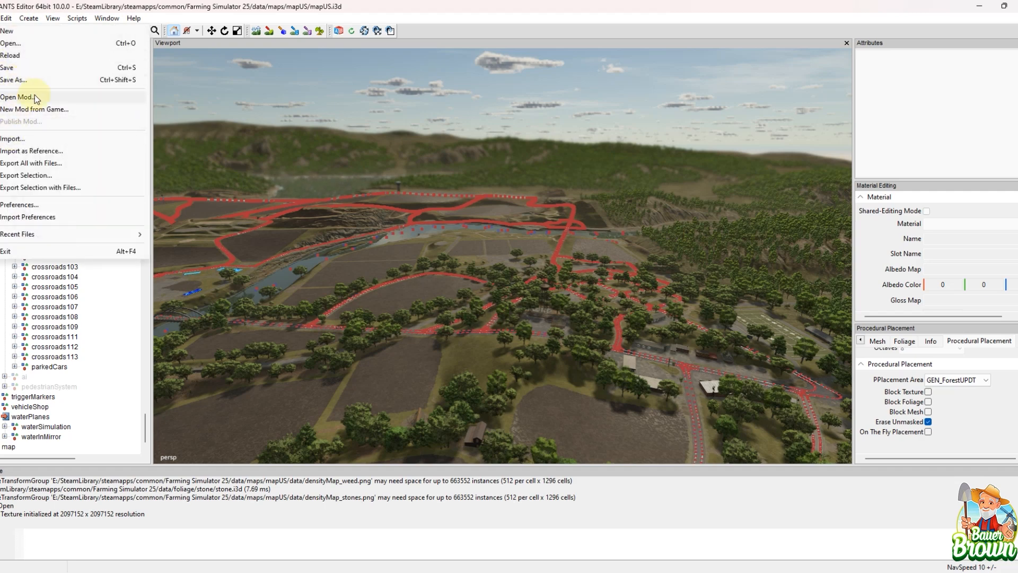
click(410, 305)
alt+drag(492, 294, 470, 350)
scroll(582, 351, up, 2)
alt+middle_drag(470, 349, 329, 354)
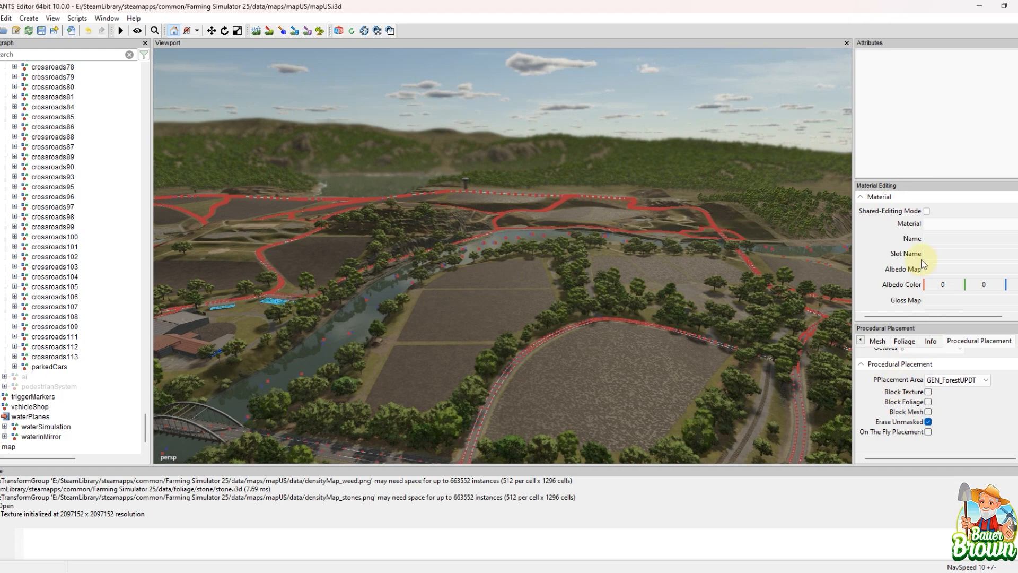
scroll(923, 264, down, 5)
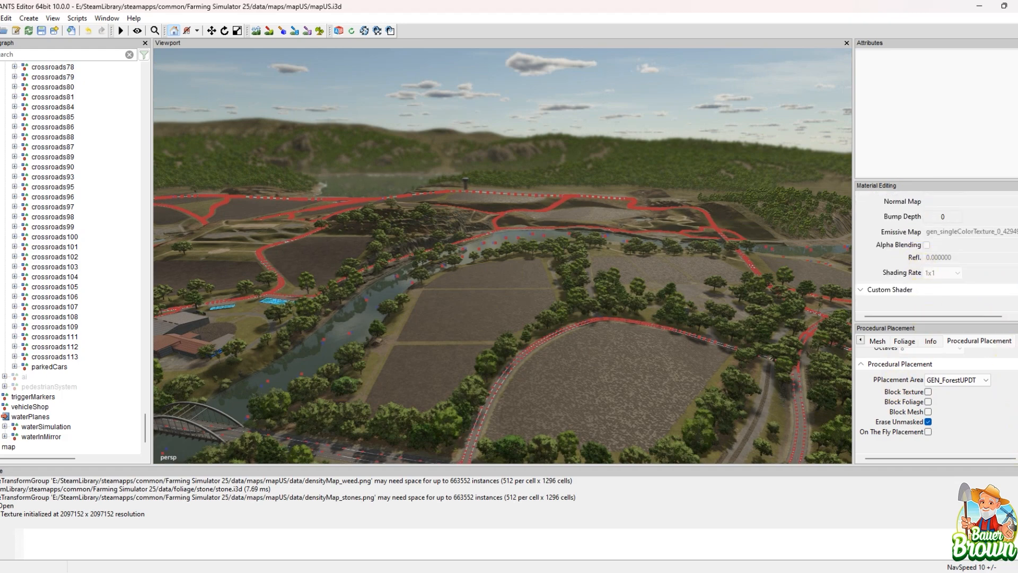
scroll(935, 398, up, 3)
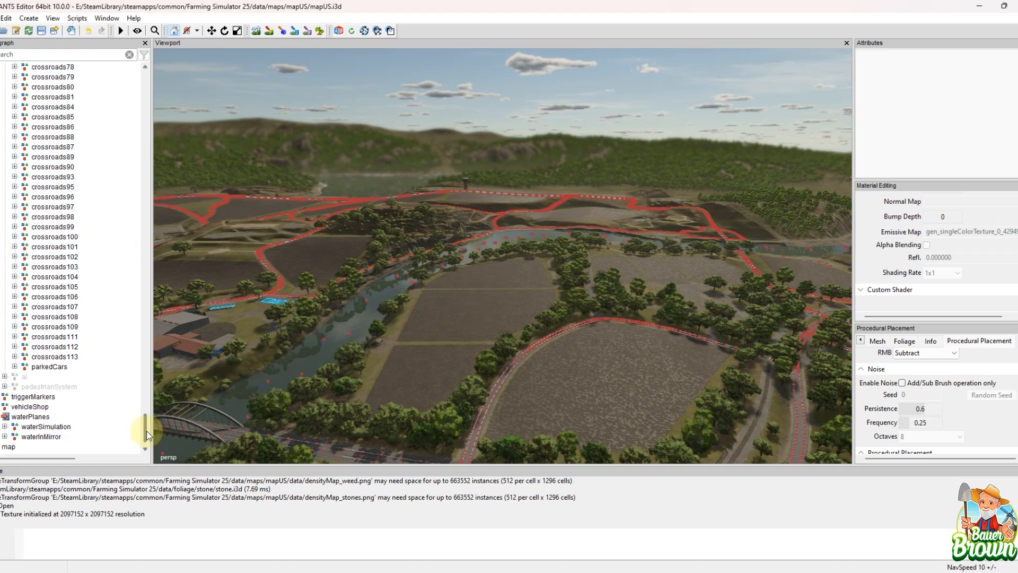
Step: Return to the trafficSplines group in the scenegraph and examine the spline routes over the river bridge and around the surrounding fields
drag(147, 430, 136, 88)
key(alt)
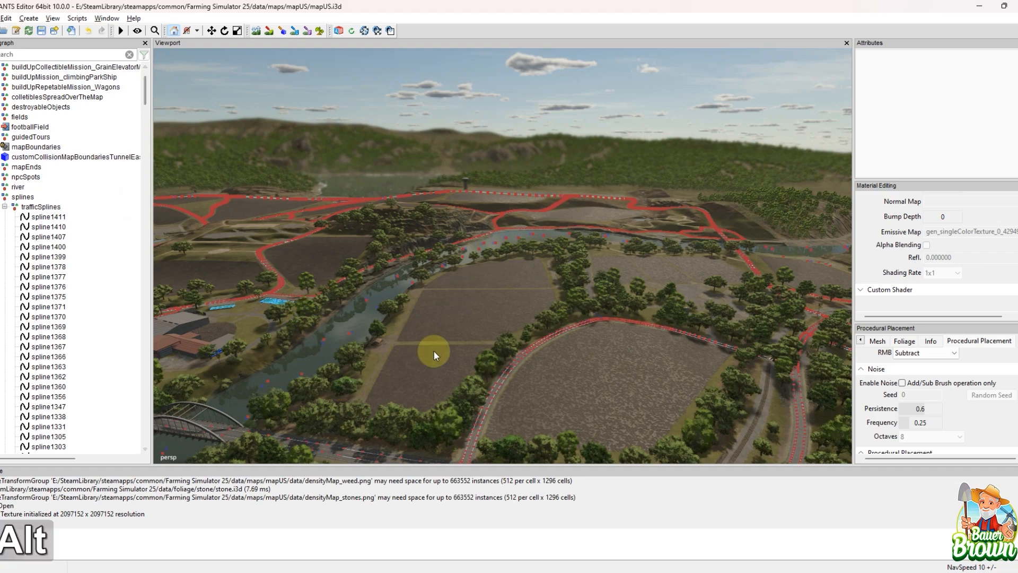
alt+drag(434, 351, 514, 354)
alt+middle_drag(550, 266, 527, 341)
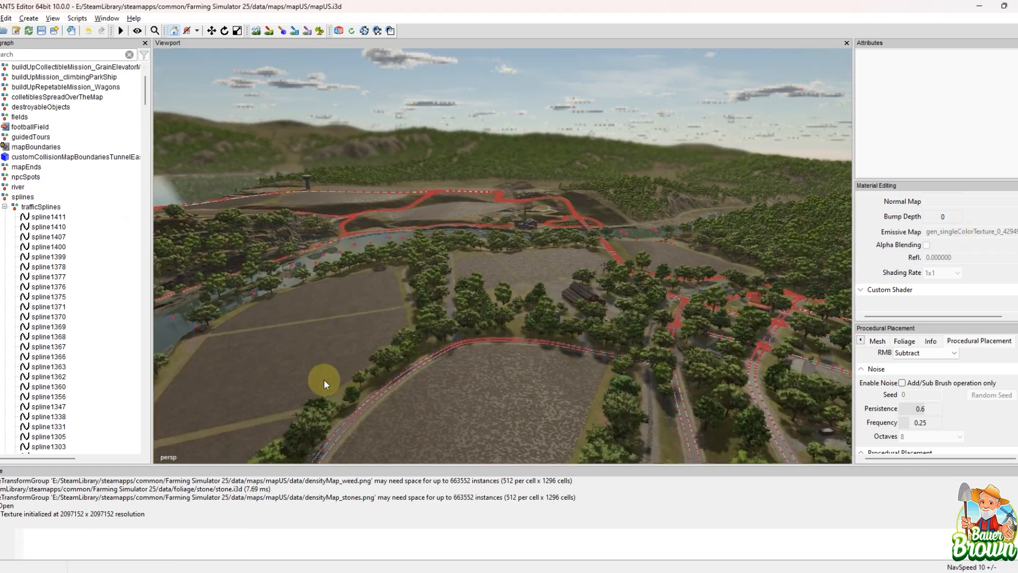
alt+right_drag(324, 378, 543, 323)
alt+drag(542, 322, 725, 364)
alt+middle_drag(724, 365, 775, 307)
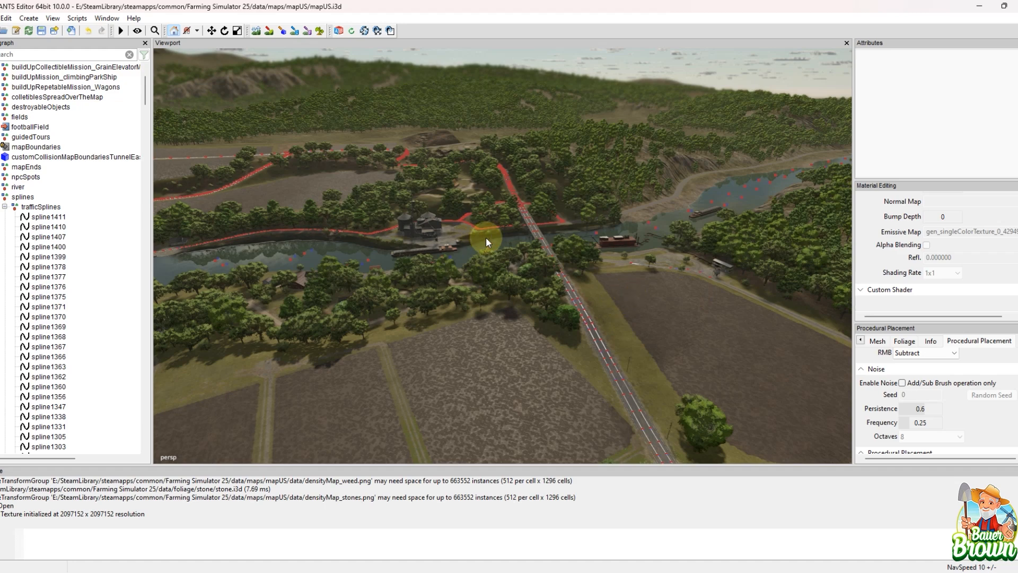
alt+drag(529, 284, 465, 320)
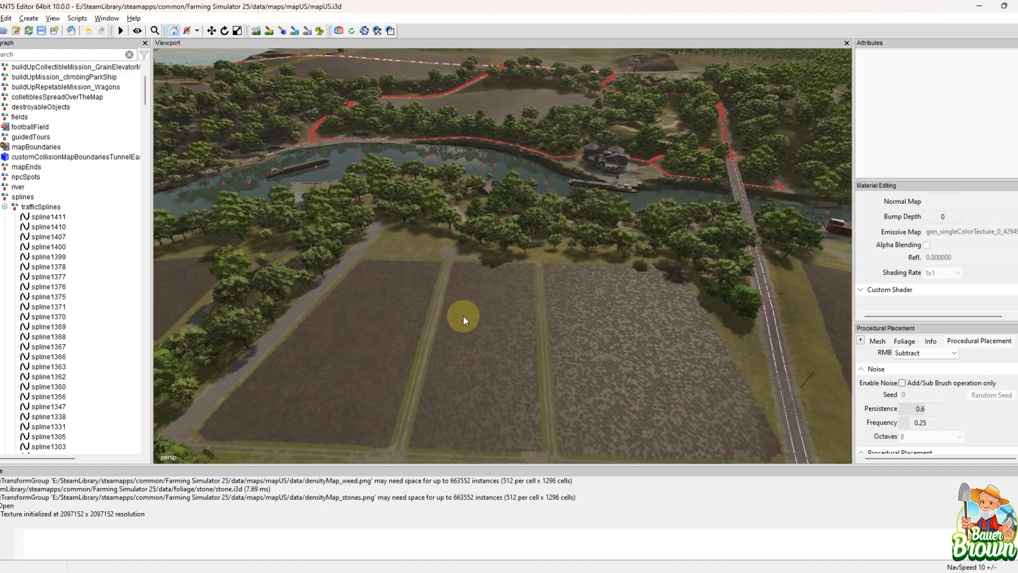
alt+middle_drag(463, 318, 391, 352)
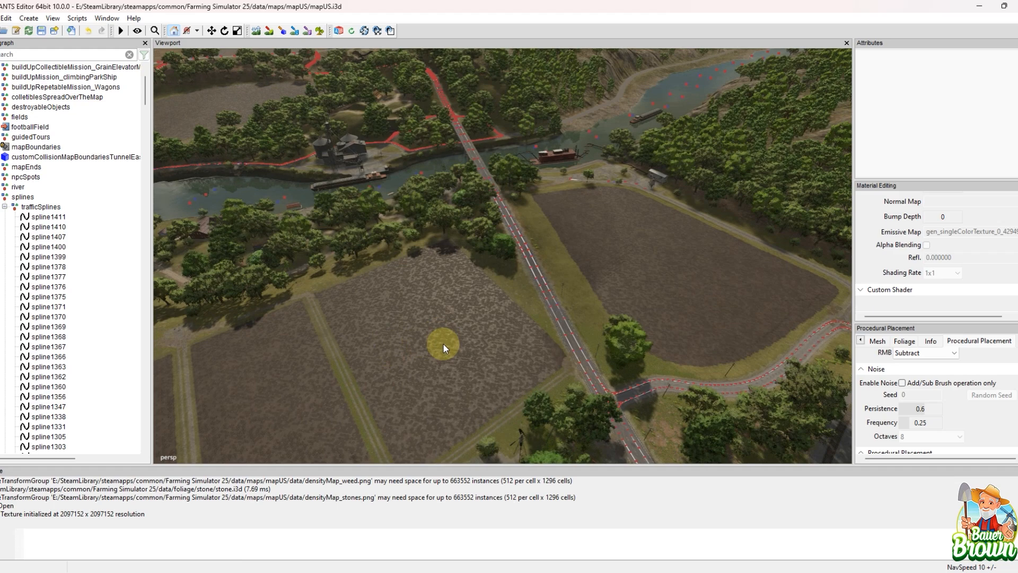
alt+drag(474, 301, 513, 280)
alt+middle_drag(513, 280, 386, 312)
alt+drag(387, 313, 603, 288)
alt+middle_drag(604, 289, 533, 330)
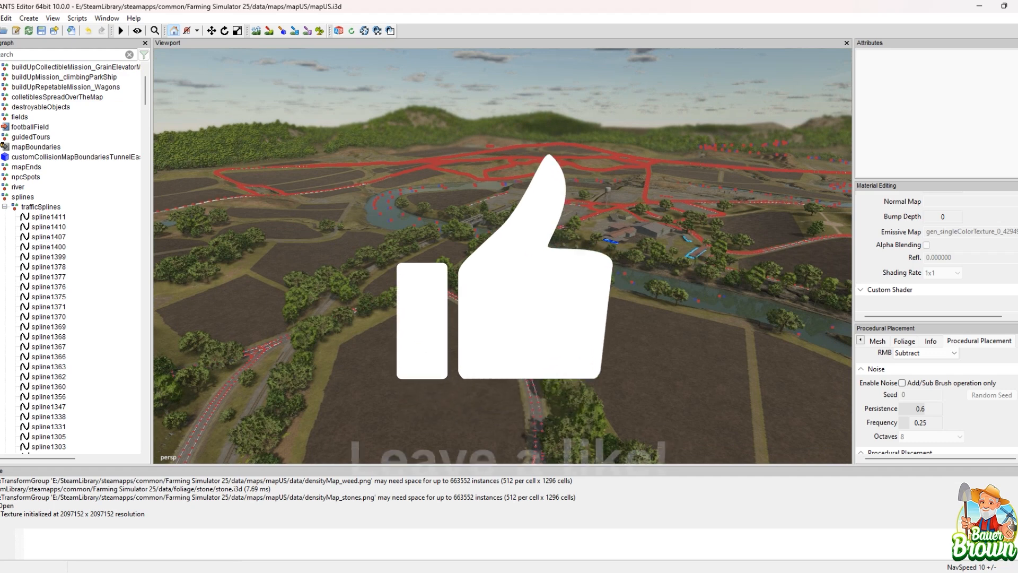